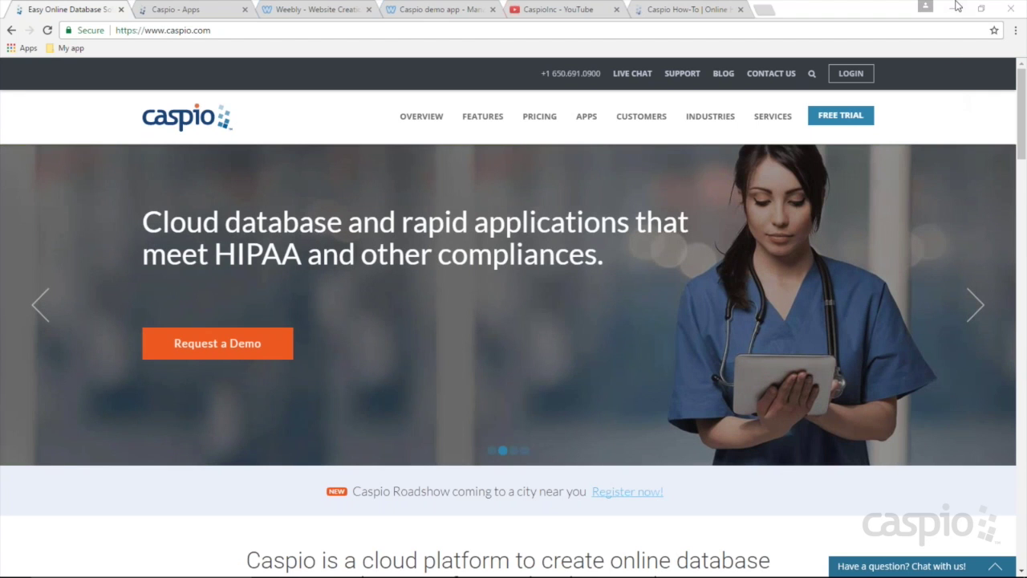
Step: Switch to the Caspio Bridge home page and look over the list of existing apps
click(215, 17)
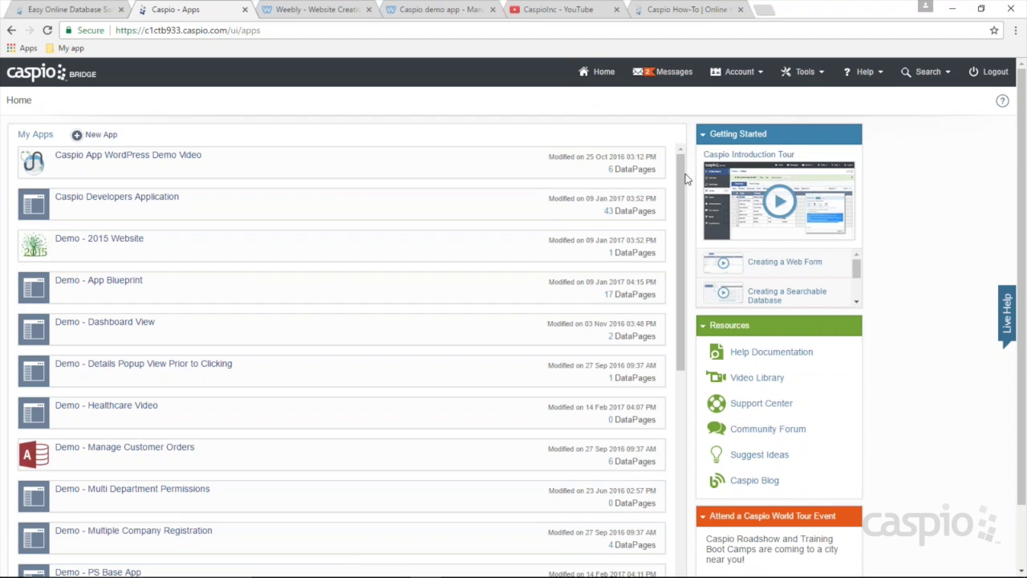
mouse_move(681, 180)
mouse_down()
mouse_move(683, 364)
mouse_move(686, 167)
mouse_up()
click(102, 136)
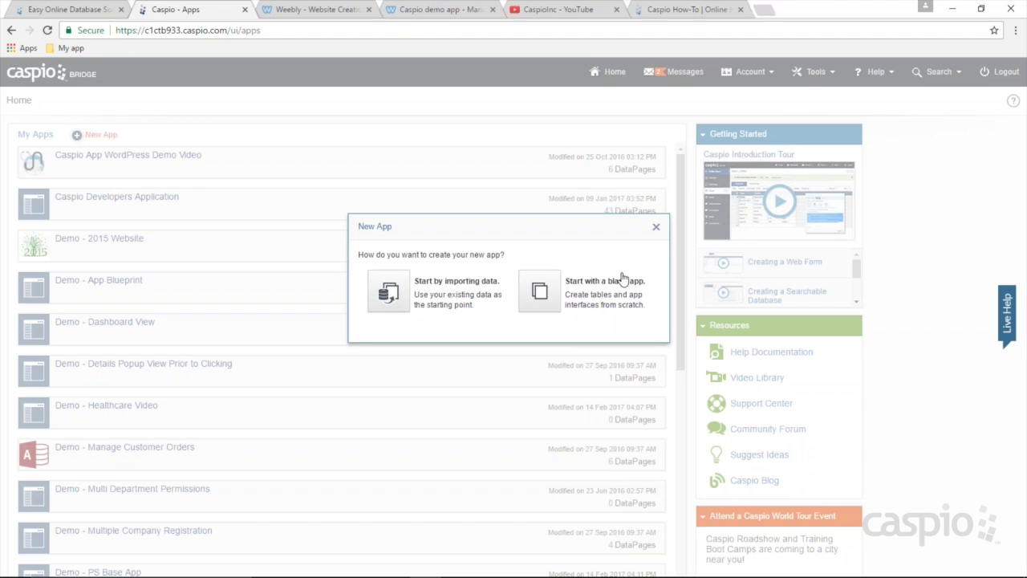
click(656, 227)
click(805, 73)
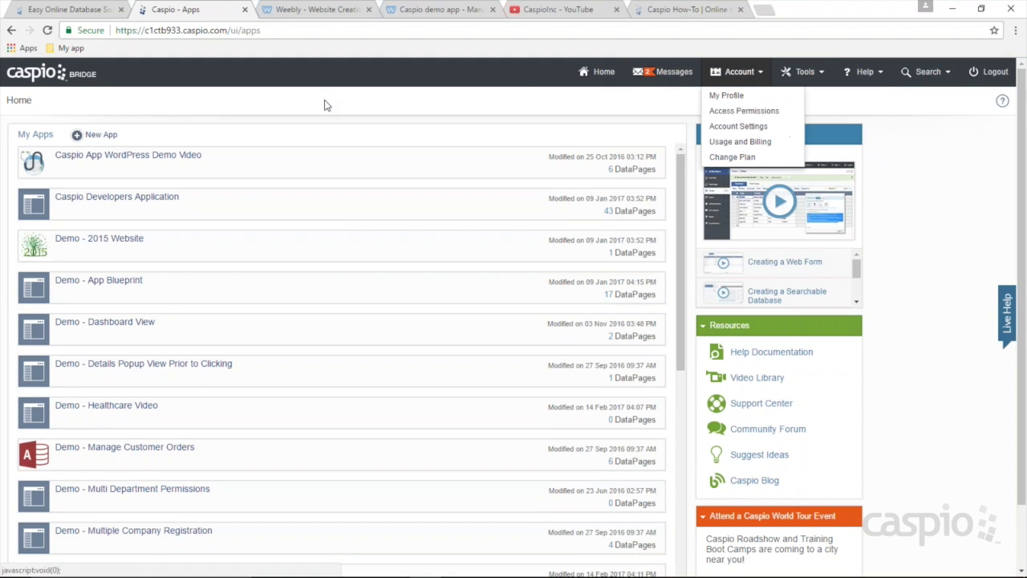
Step: Start a new app in Caspio, and select the header row of the Customers workbook in Excel
click(101, 135)
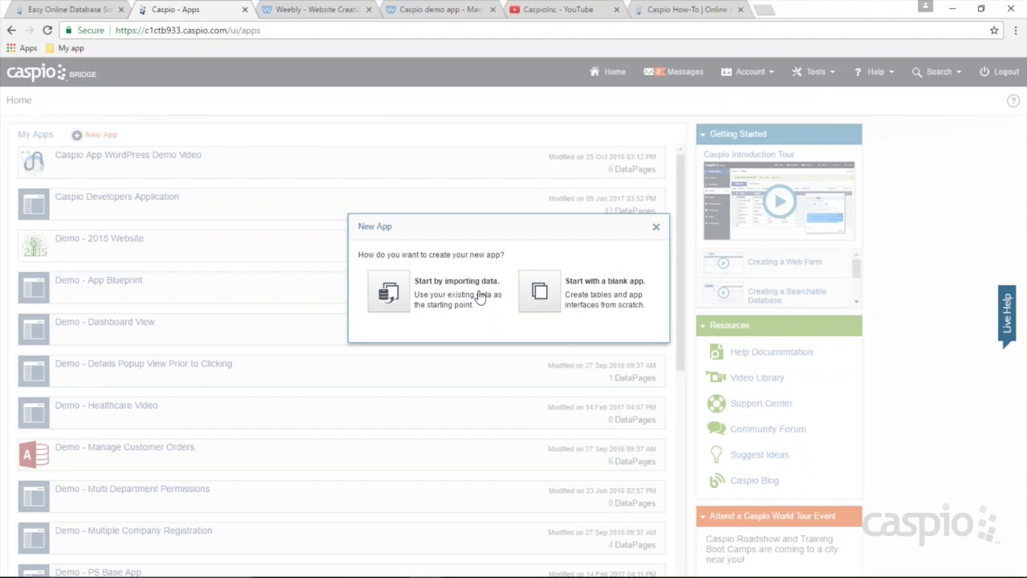
mouse_move(491, 572)
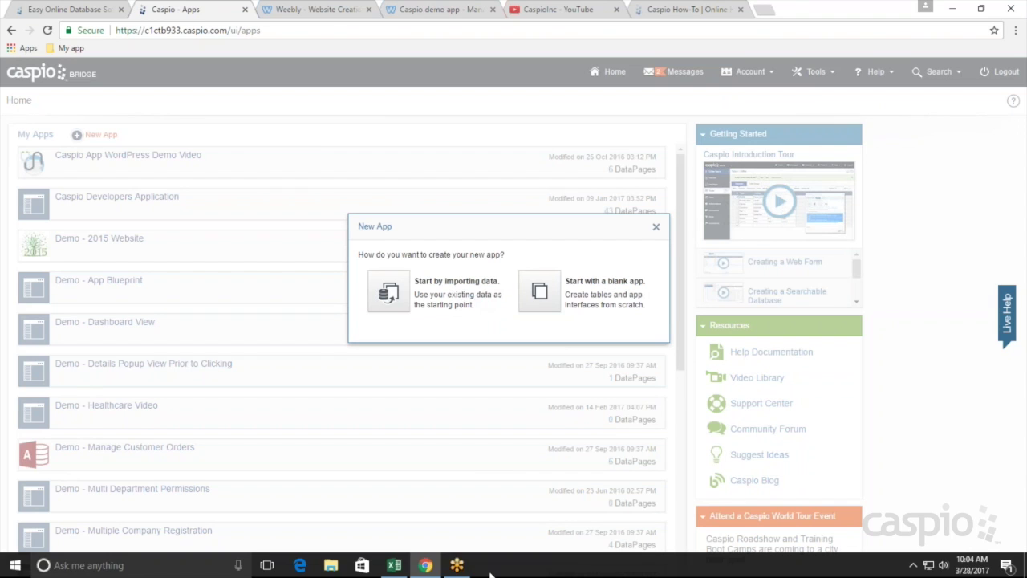
click(396, 566)
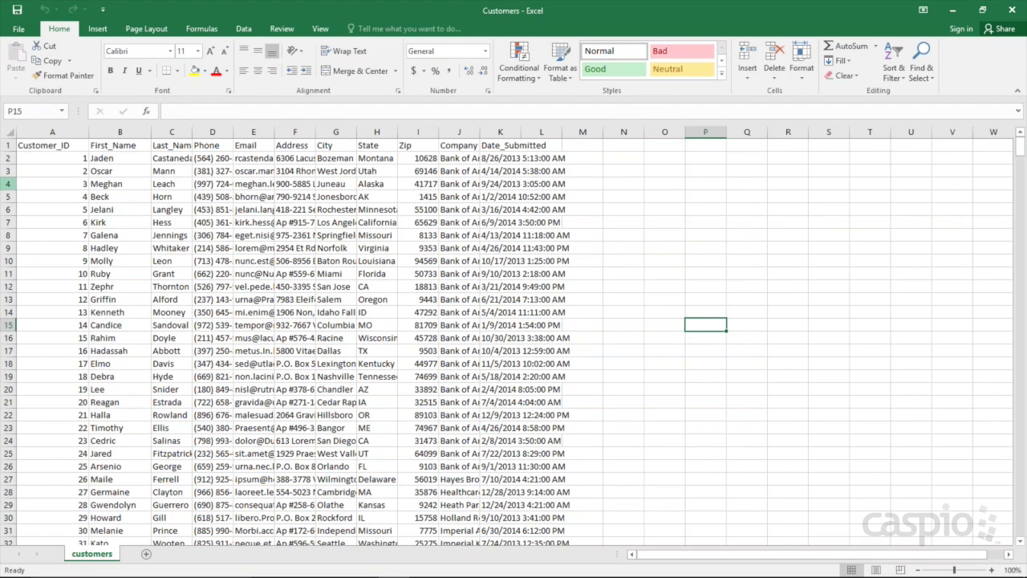
click(9, 146)
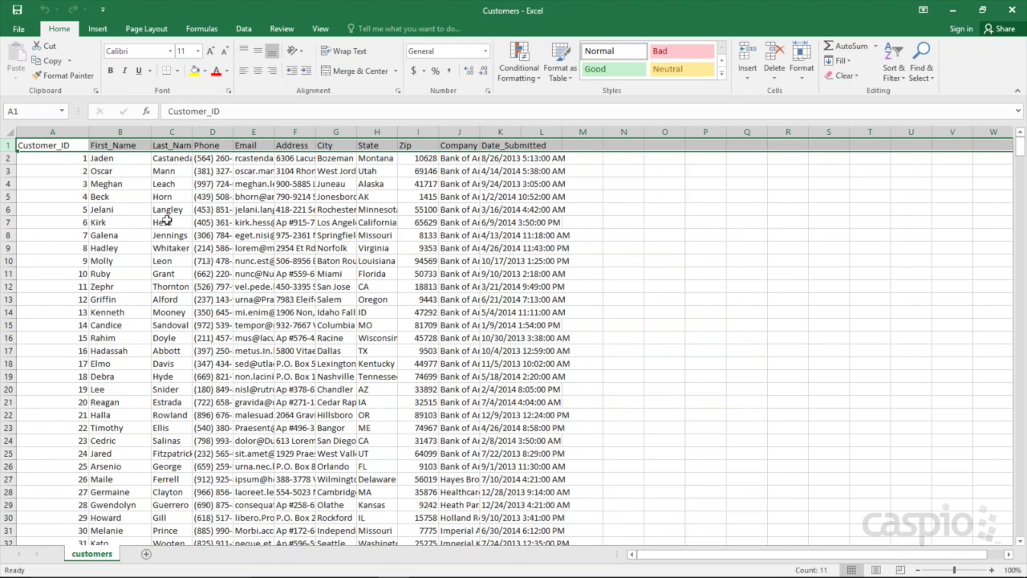
Step: Remove the underscore from the First_Name header in cell B1 and put it back
click(112, 145)
double_click(111, 146)
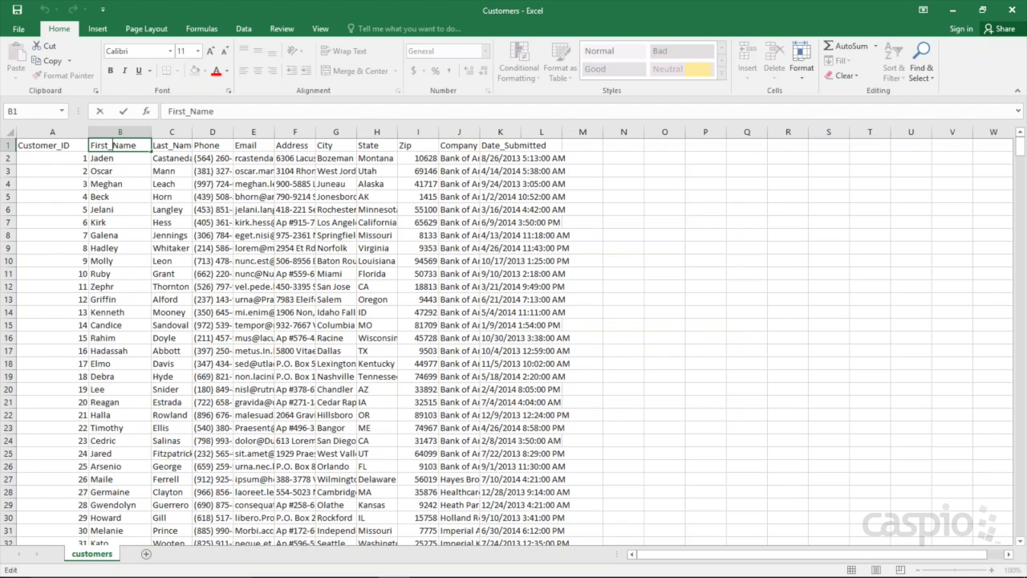
key(BackSpace)
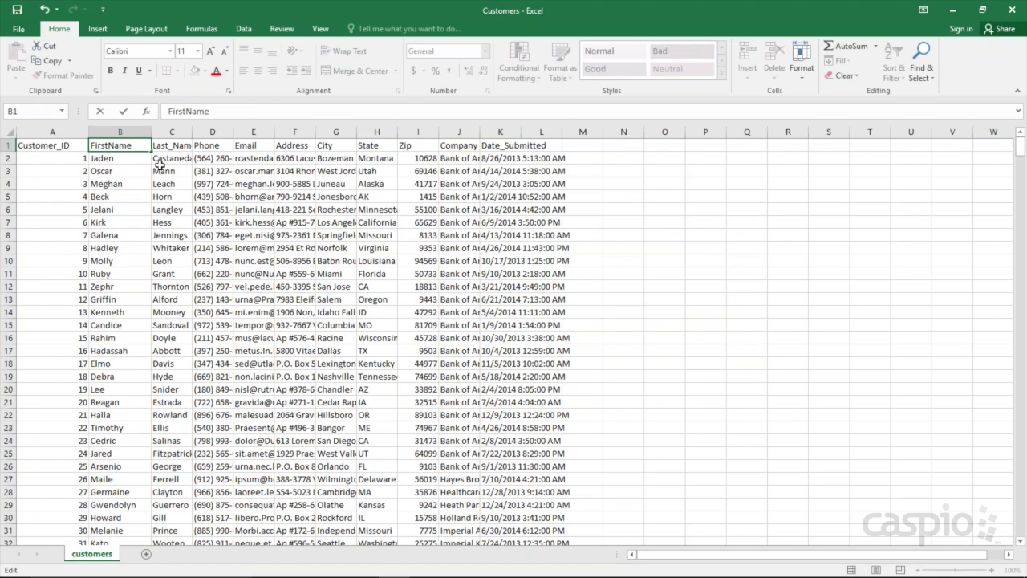
text(_)
Step: Look over the customer records below the header row
drag(50, 163, 377, 377)
drag(287, 305, 78, 160)
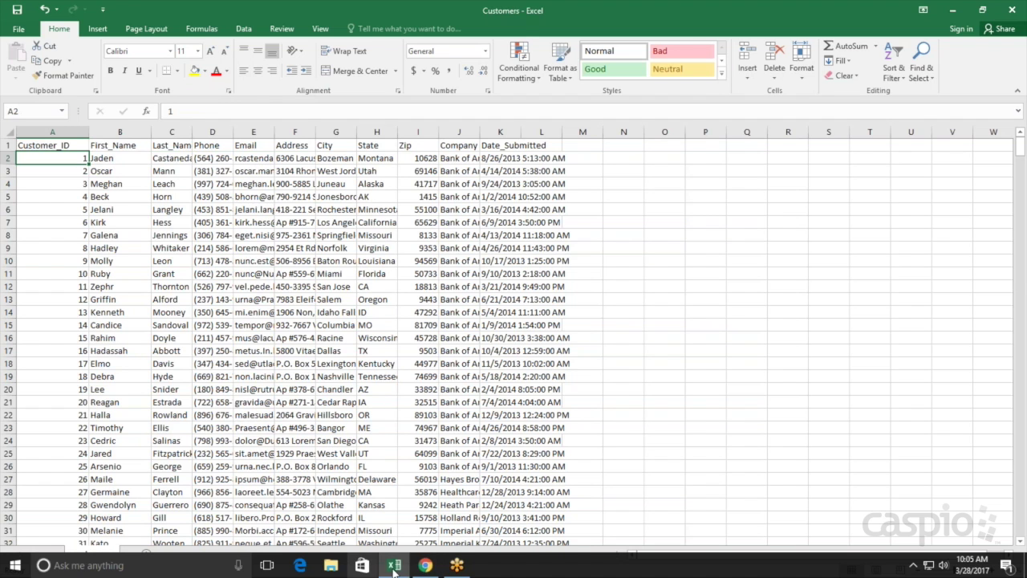
Step: Return to Caspio in Chrome and choose to start the new app by importing data
click(426, 565)
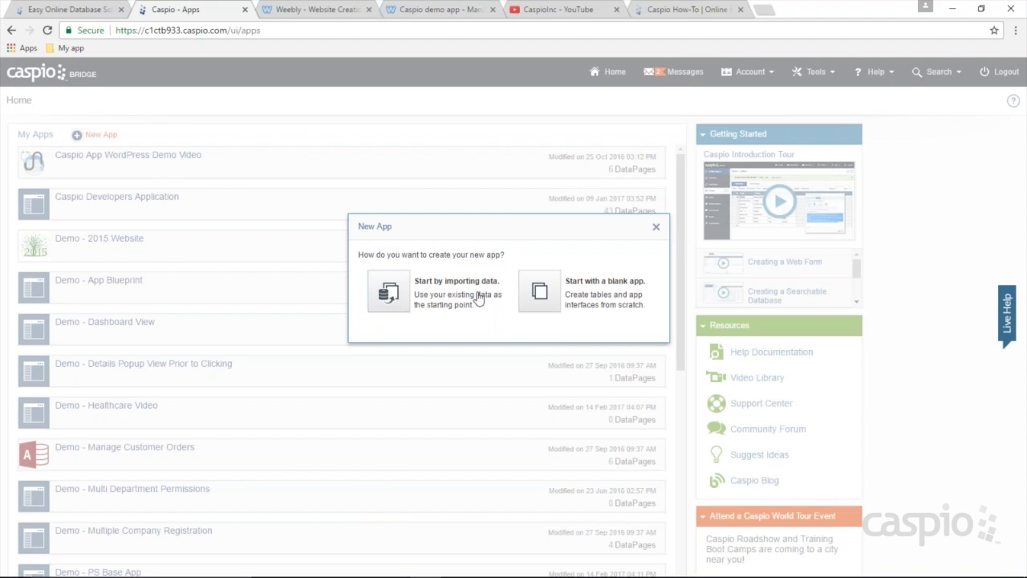
click(399, 297)
Step: Try CRM, Real Estate and Inventory Management as example app names, clearing each one
drag(447, 268, 340, 269)
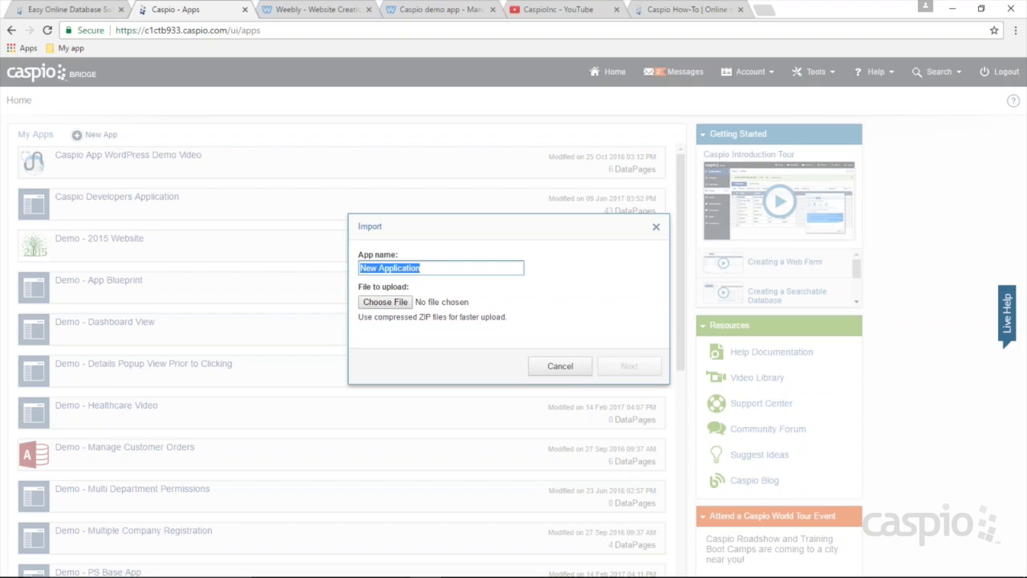
text(CRM)
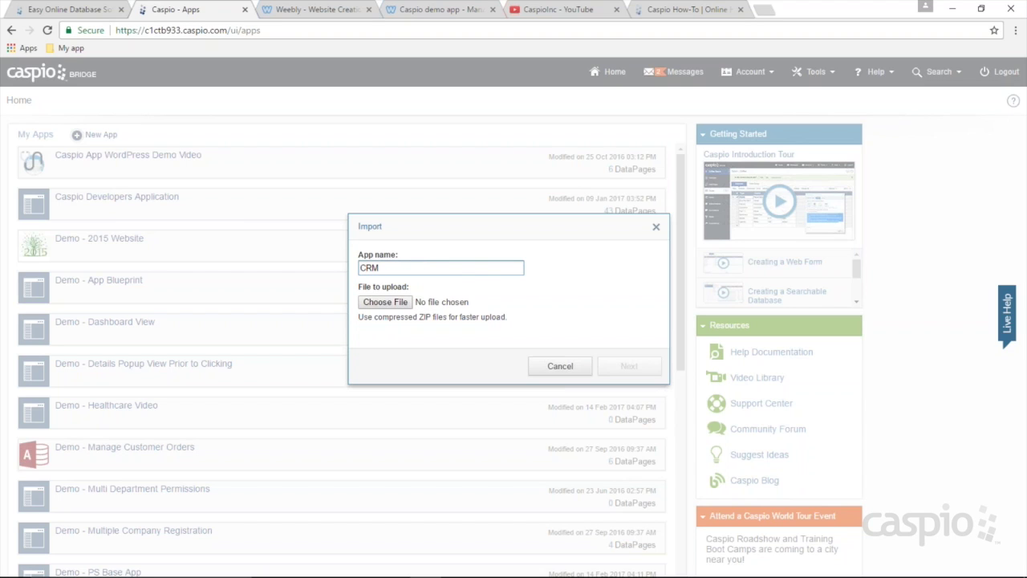
key(BackSpace)
key(BackSpace)
key(BackSpace)
text(Real Estate ap)
key(ctrl+BackSpace)
key(ctrl+BackSpace)
key(ctrl+BackSpace)
text(Inventory Management)
key(ctrl+a)
key(BackSpace)
Step: Name the new app 01 Manage Customer Projects
text(01 Manage Customer Projects)
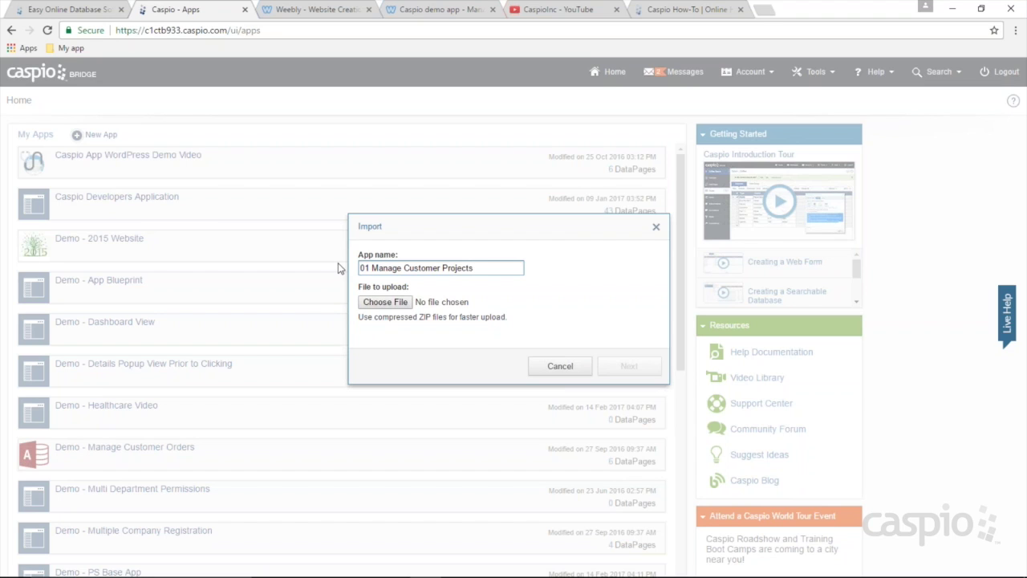
drag(371, 268, 357, 269)
Step: Upload the Customers Excel file from the Desktop and continue to the import configuration
click(374, 304)
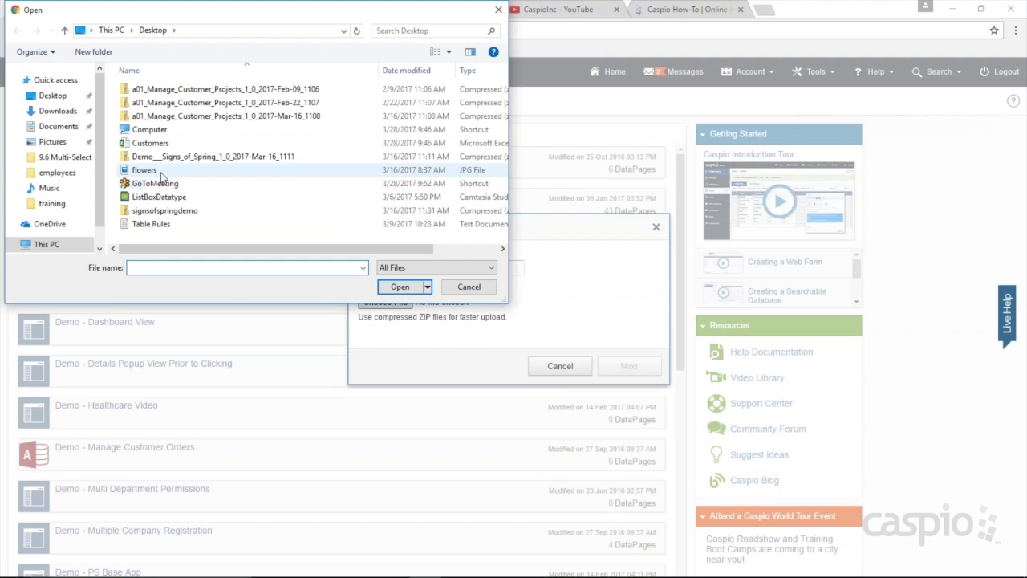
click(154, 146)
double_click(155, 148)
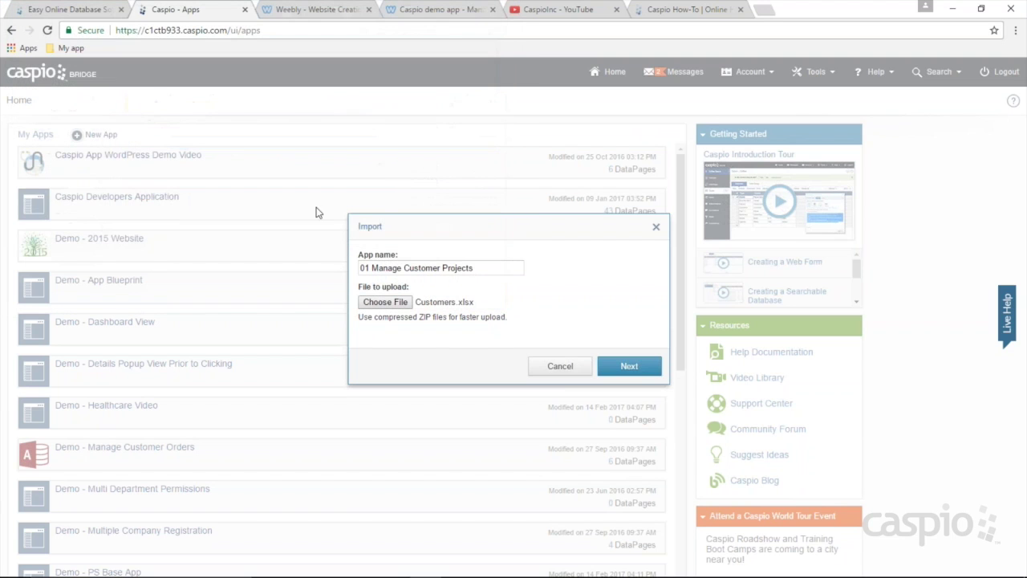
click(629, 367)
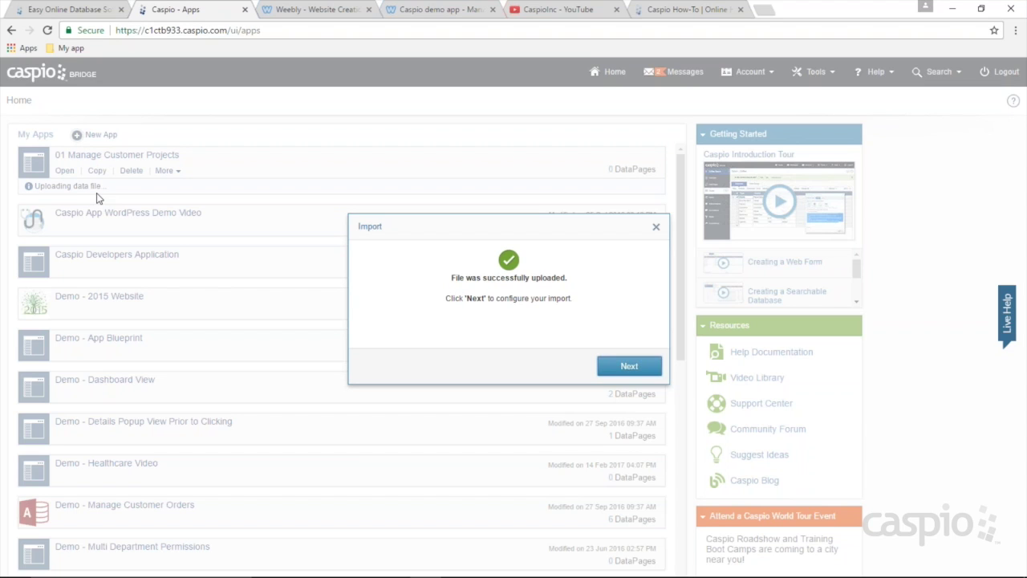
click(605, 367)
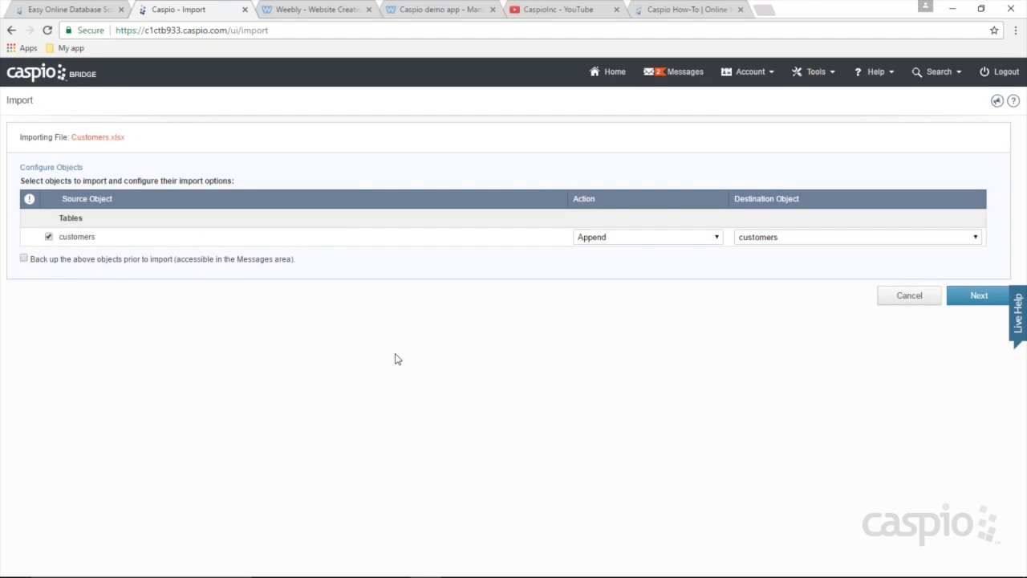
Step: Add three blank sheets to the Customers workbook in Excel and return to the Caspio import page
click(394, 565)
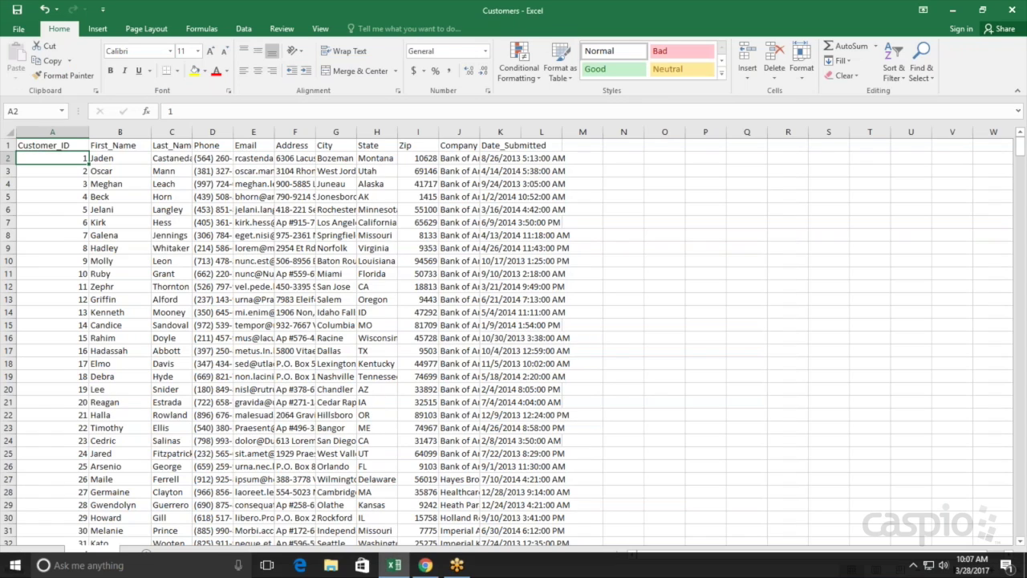
scroll(172, 497, down, 1)
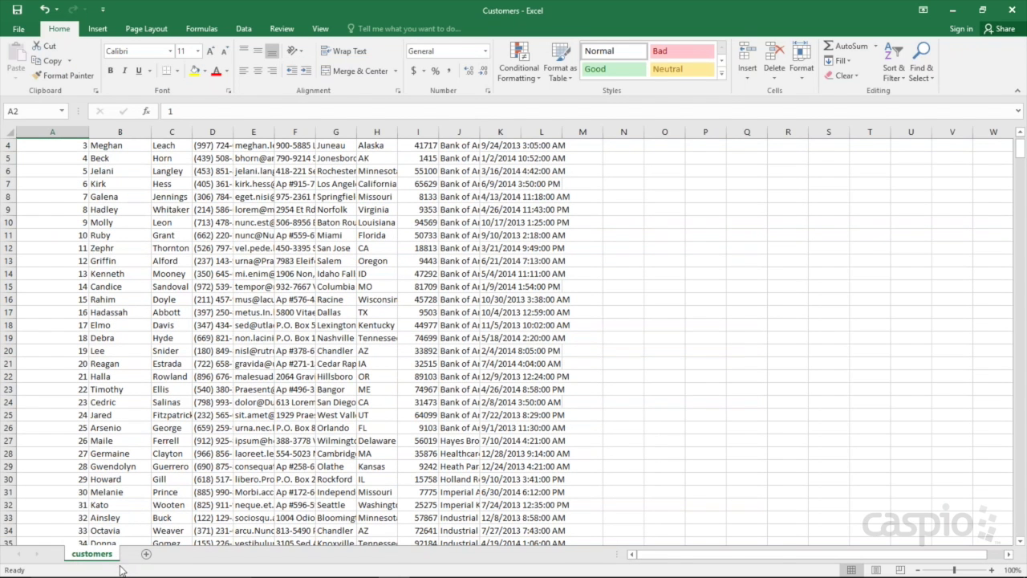
click(151, 556)
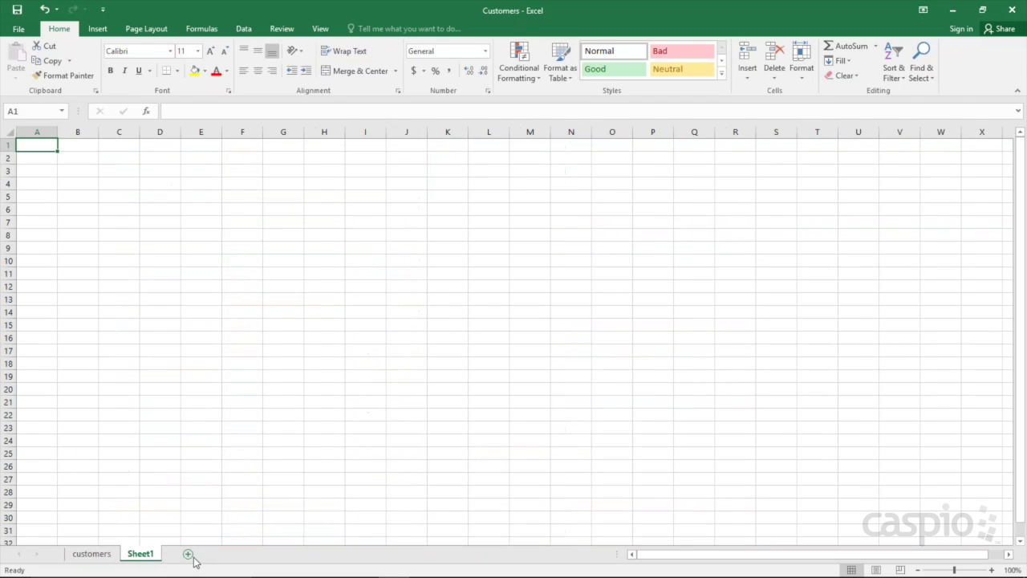
click(189, 556)
click(228, 554)
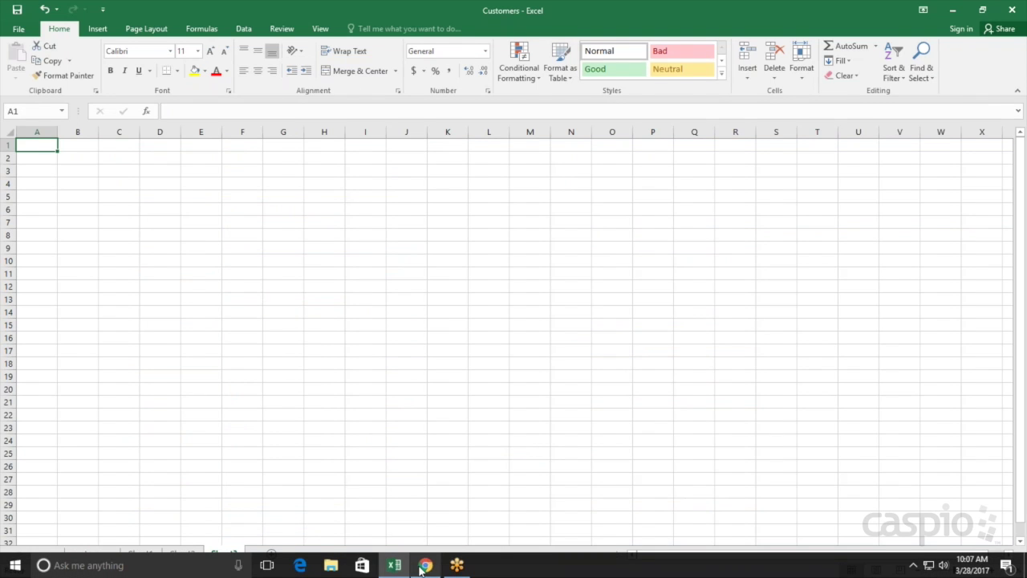
click(425, 565)
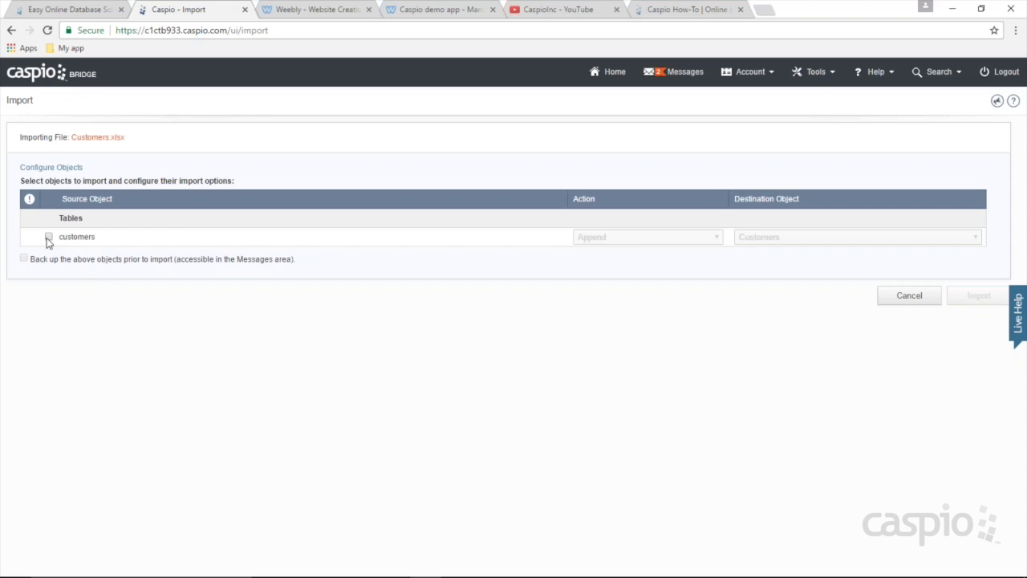
Step: Reselect the customers table for import and set its action to Create New
click(48, 237)
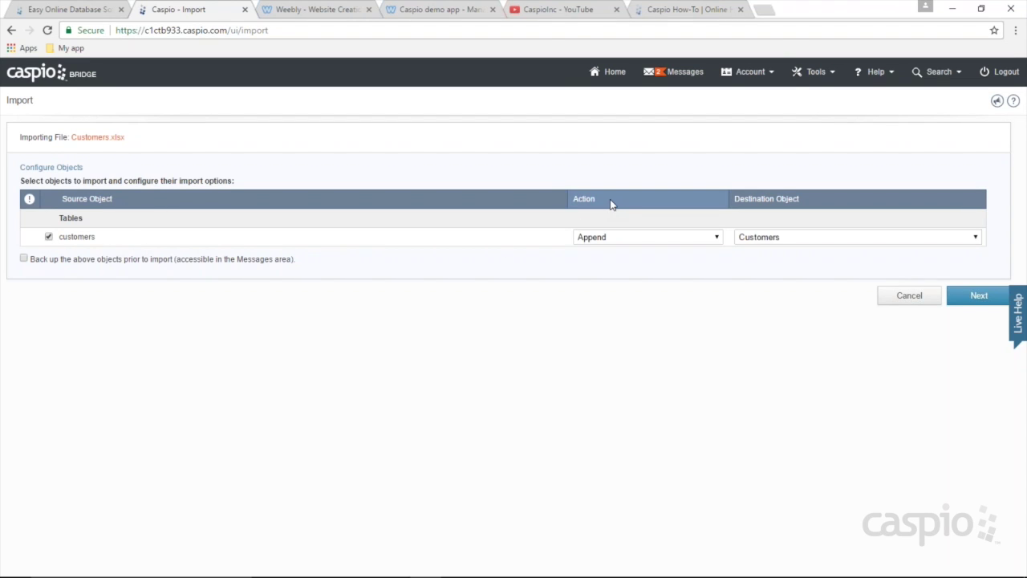
click(719, 239)
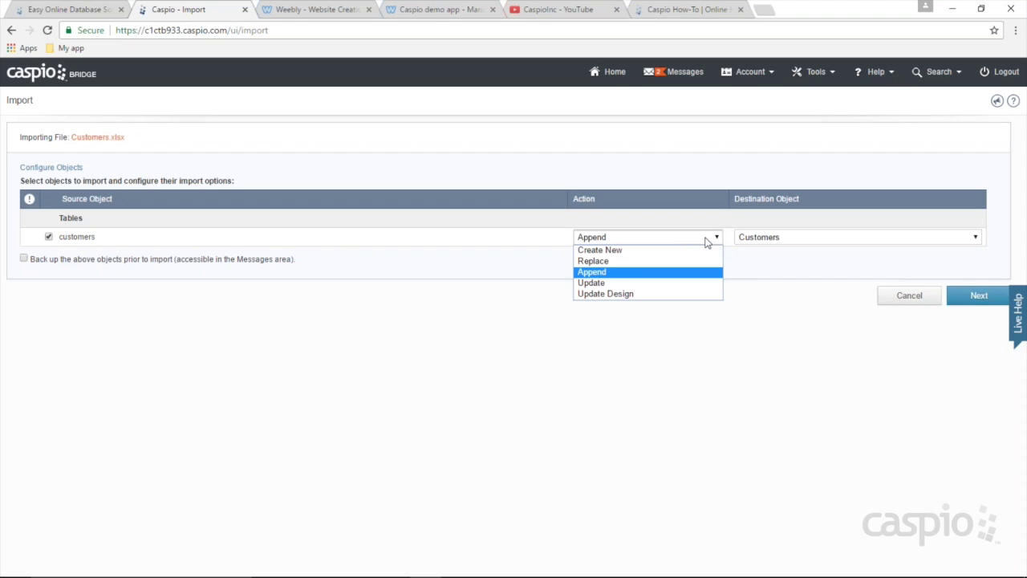
click(662, 251)
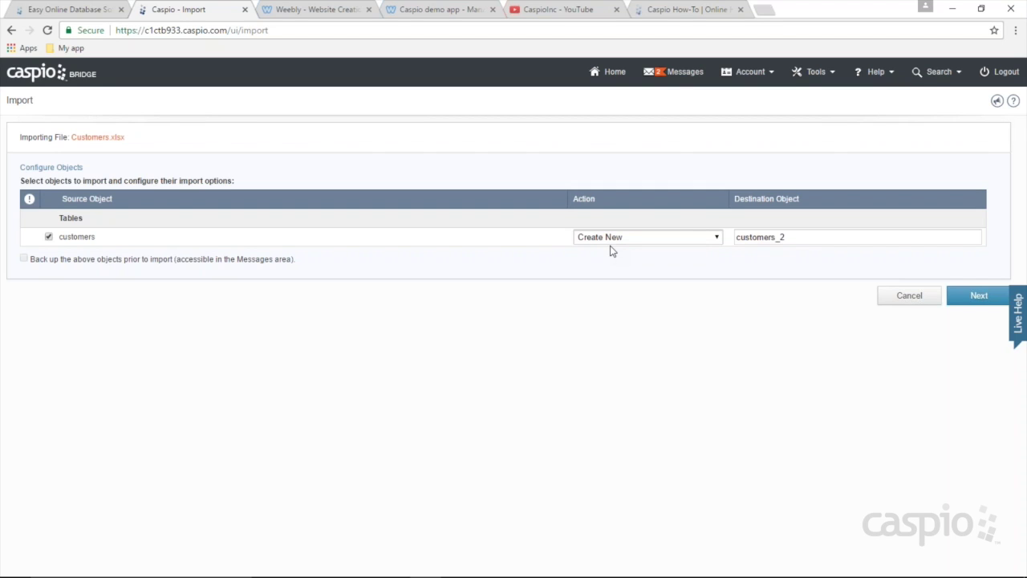
Step: Check the customers sheet of the Excel workbook and return to the Caspio import page
click(395, 565)
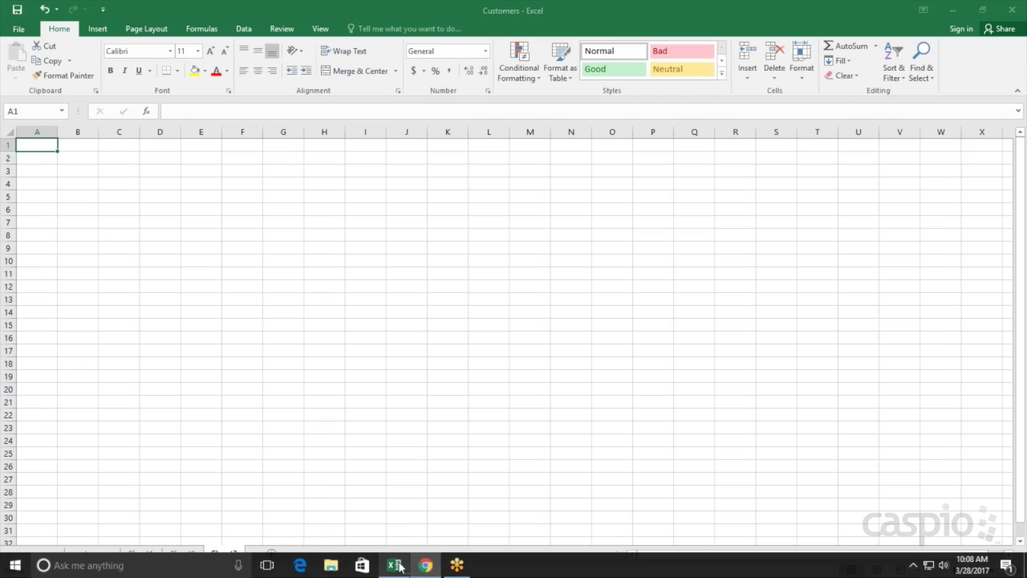
click(116, 555)
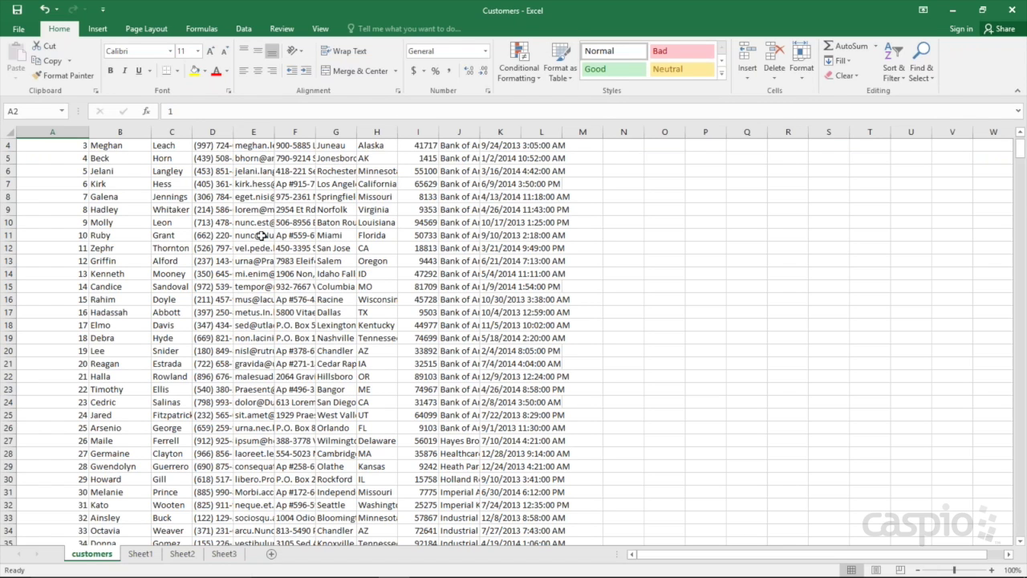
click(953, 10)
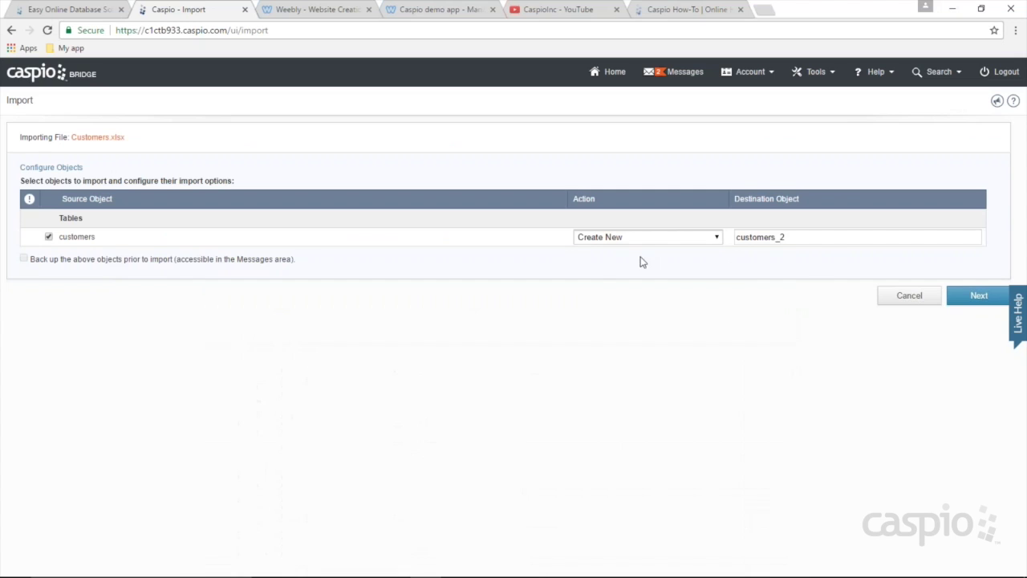
Step: Set the import action of the customers table to Replace and view the available destination tables
click(614, 237)
click(618, 264)
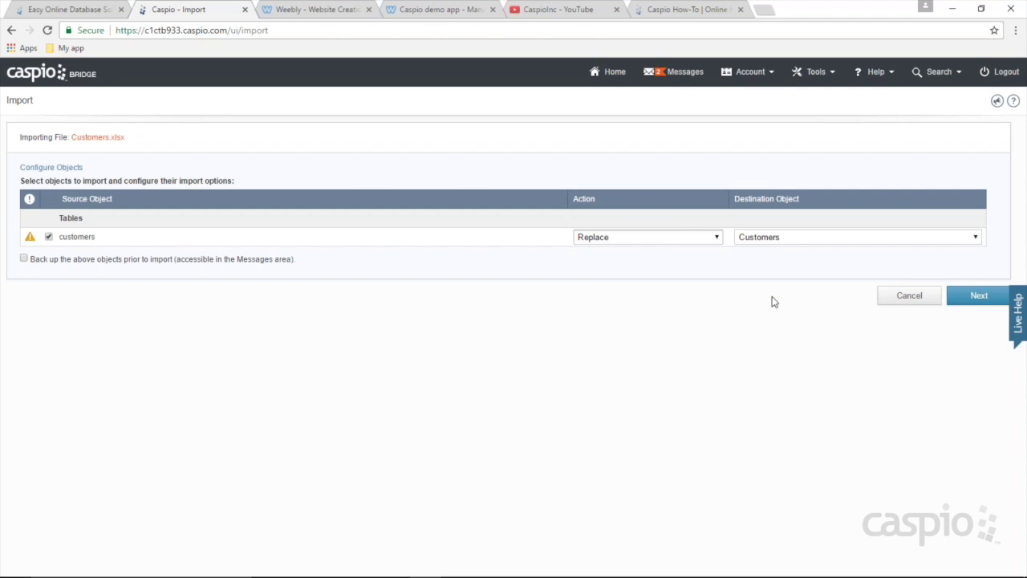
click(802, 241)
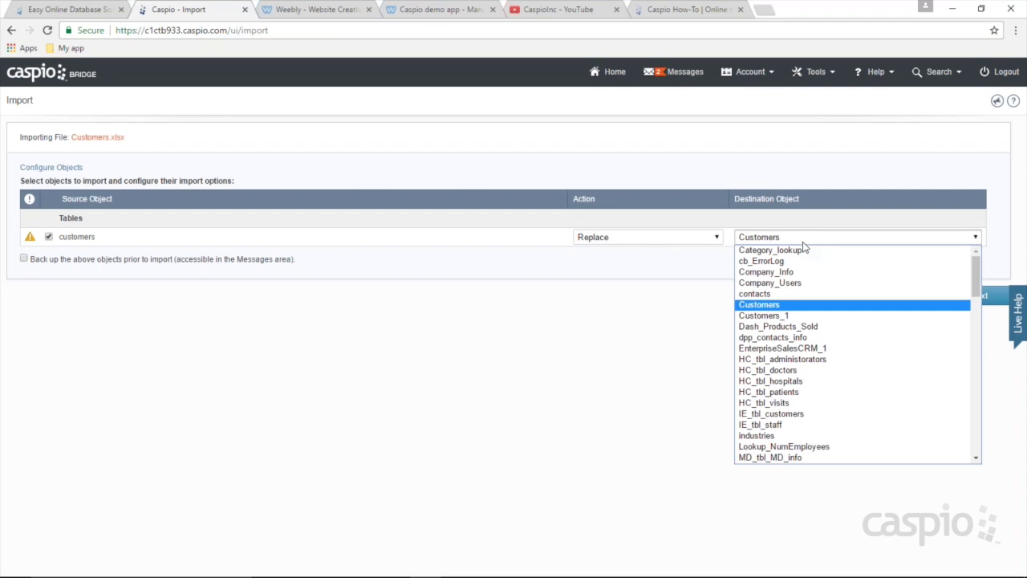
click(731, 177)
Step: Set the import action of the customers table to Append
click(639, 247)
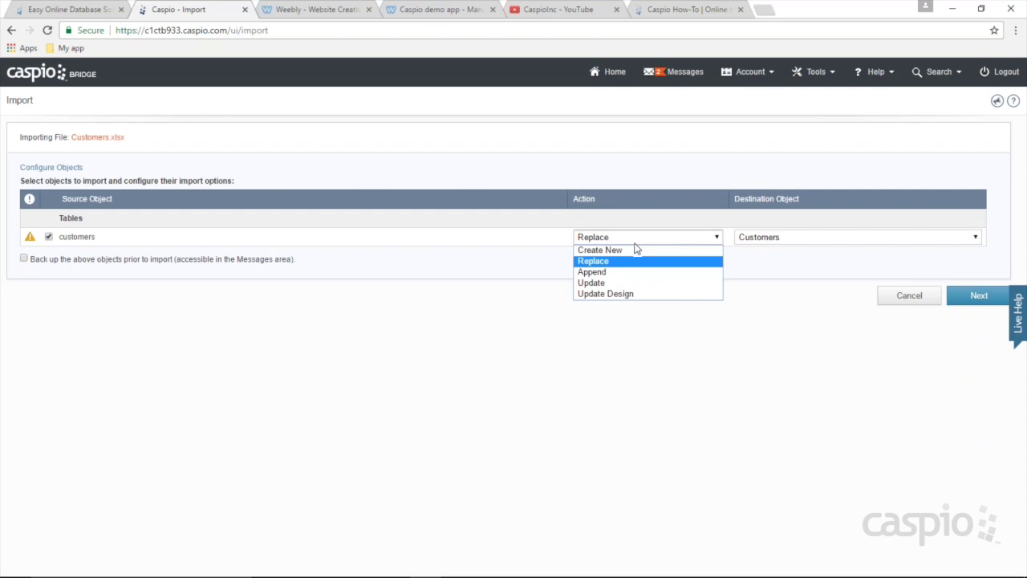
click(618, 273)
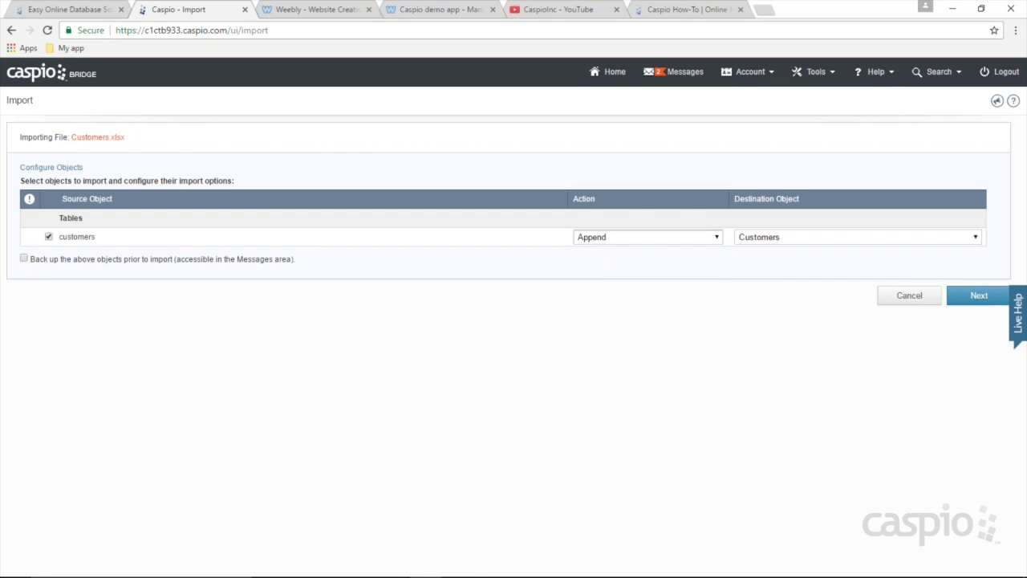
Step: Switch to the customers sheet in Excel and select the empty cells A631:M643 below the last record
click(394, 567)
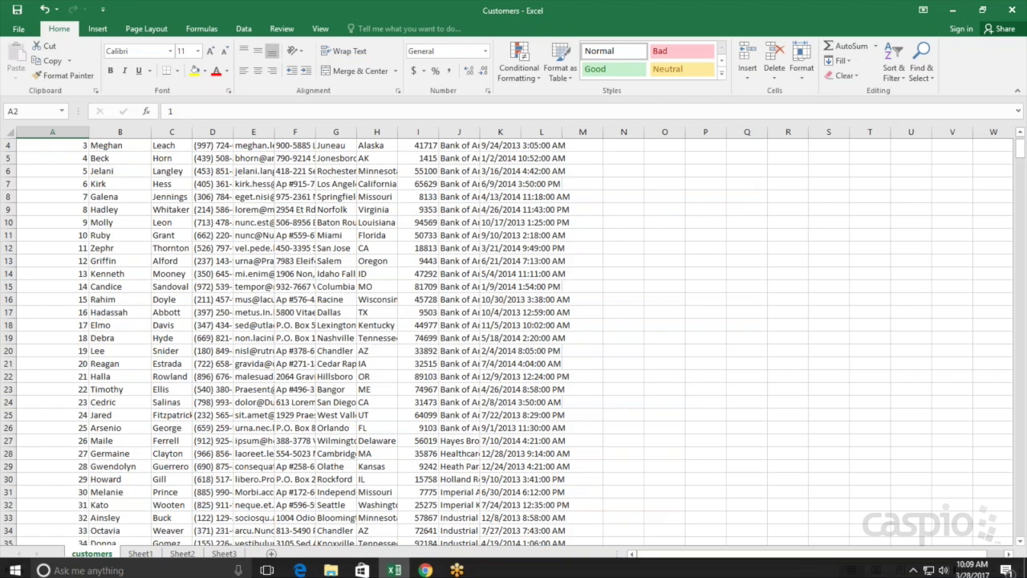
scroll(1022, 181, down, 5)
drag(1023, 181, 1019, 524)
drag(60, 353, 587, 490)
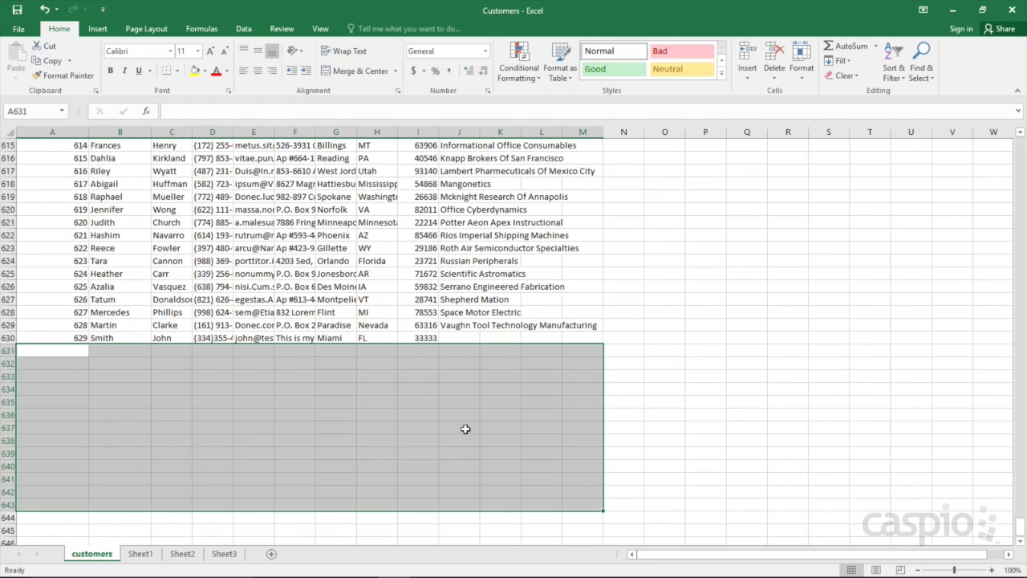
Step: Return to the Caspio import page and set the import action of the customers table to Update
click(955, 10)
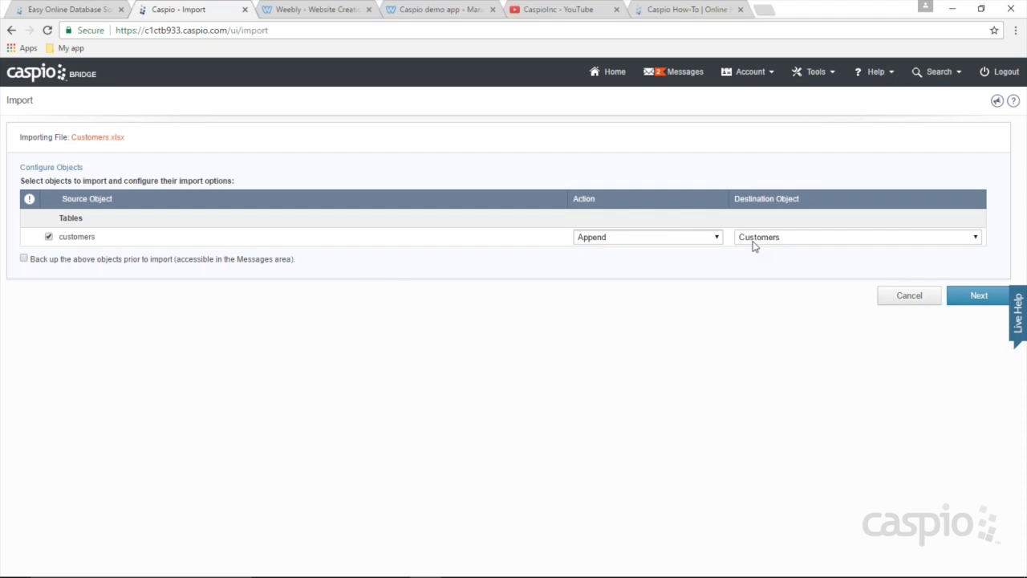
click(707, 241)
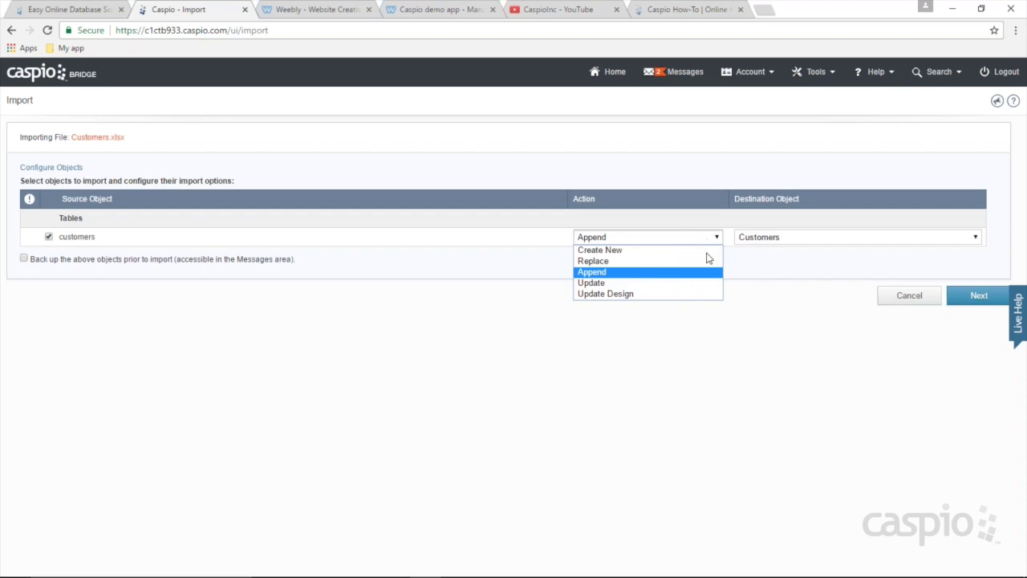
click(676, 284)
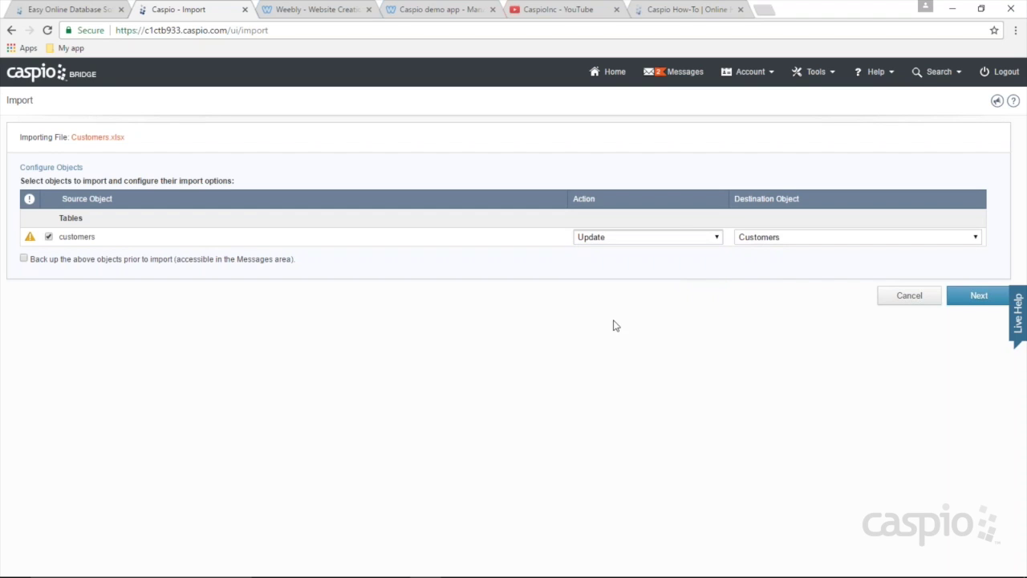
Step: Switch to the customers sheet in Excel and replace the customer's first name in cell B597
mouse_move(401, 575)
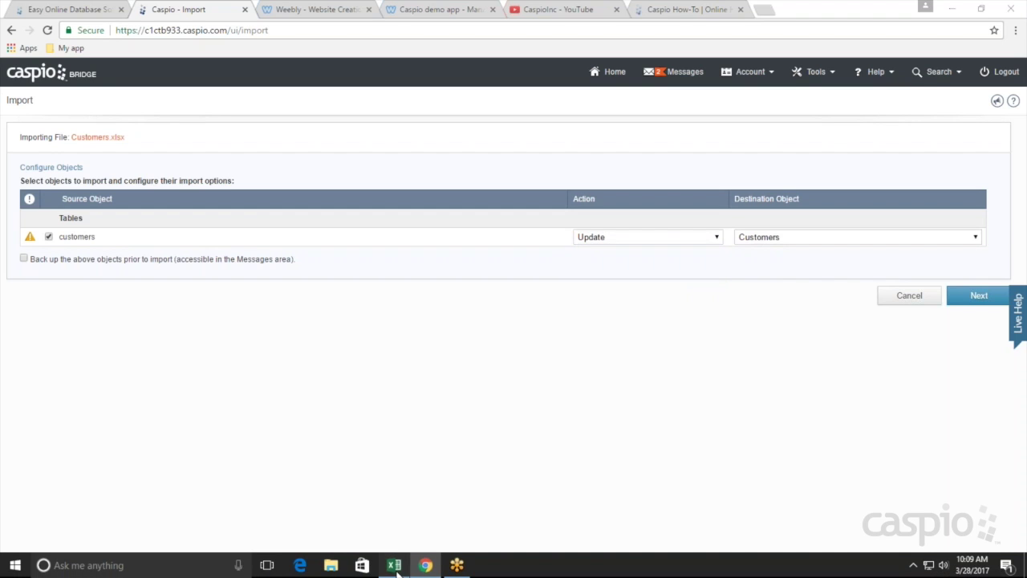
click(394, 566)
scroll(160, 294, up, 8)
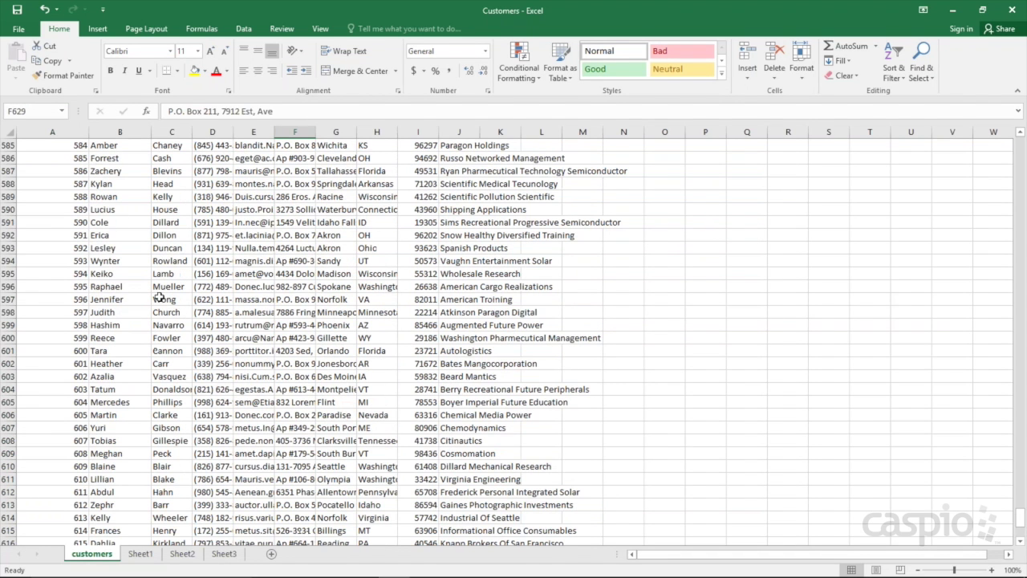
click(136, 287)
click(265, 237)
click(351, 354)
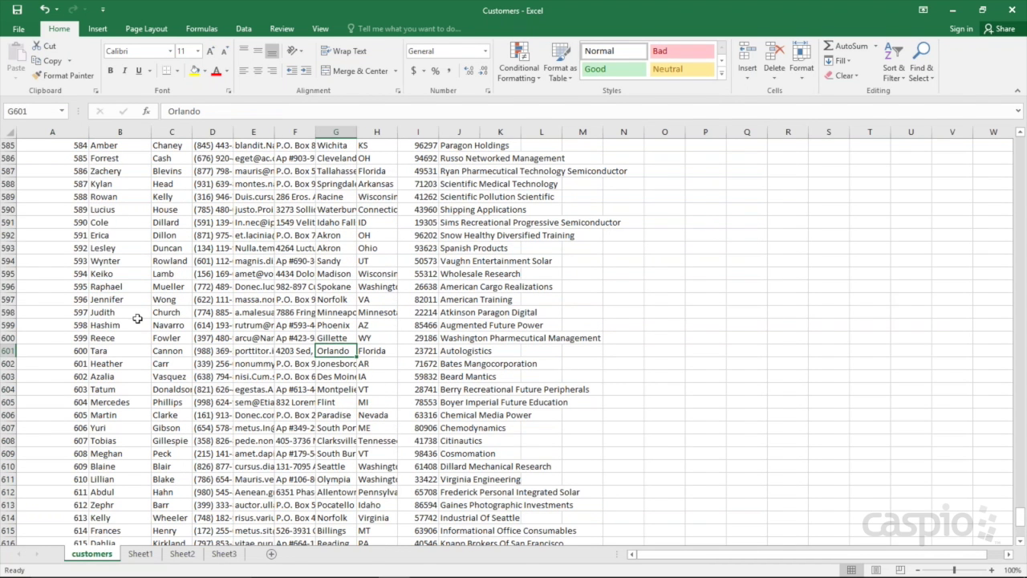
click(115, 299)
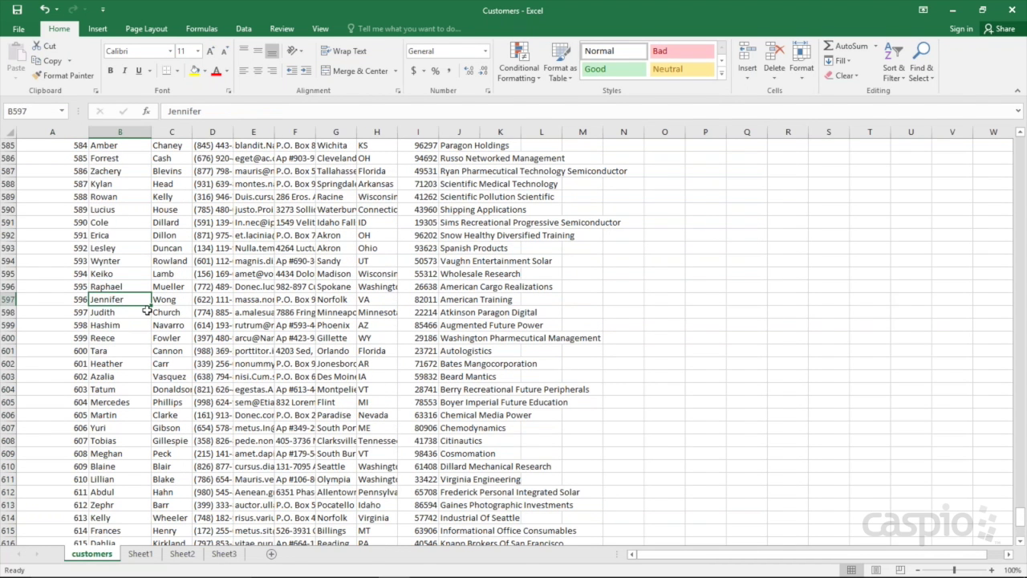
text(Ashley)
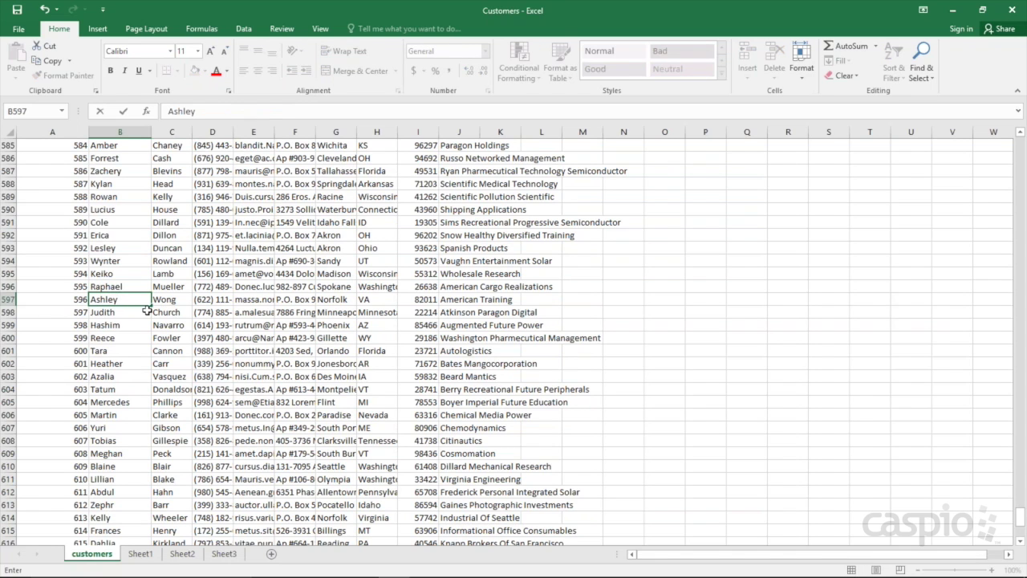
key(Return)
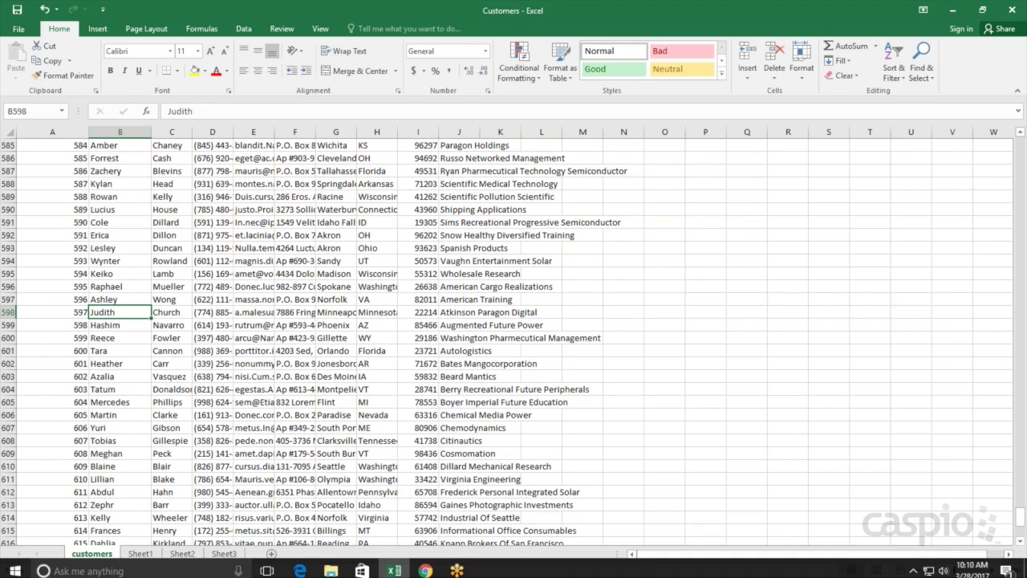
Step: Switch back to the Caspio import page and set the import action of the customers table to Update Design
click(427, 567)
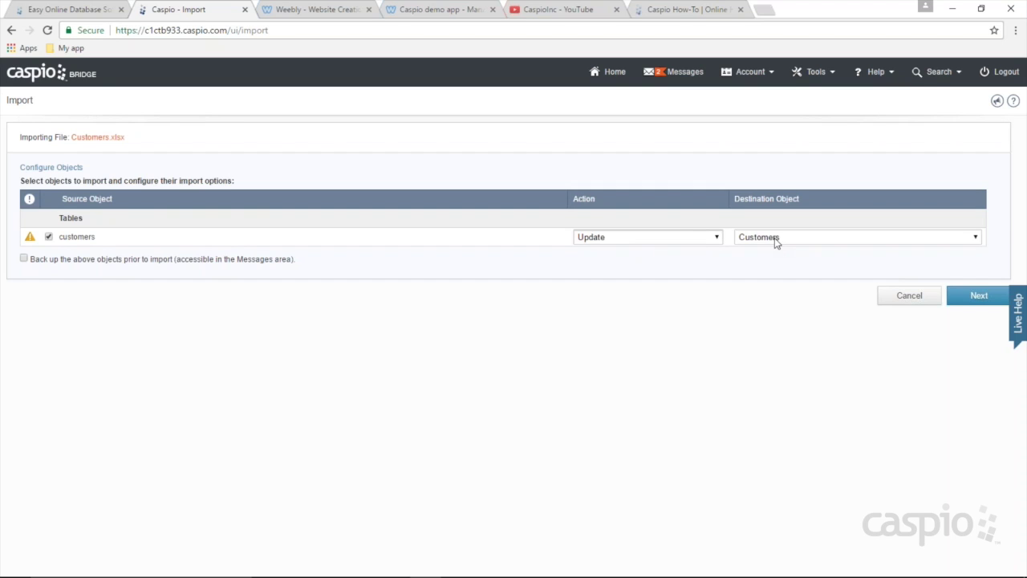
click(716, 238)
click(631, 293)
Step: Switch to Excel and add the column headers Gender in M1 and Fax_number in N1 of the customers sheet
mouse_move(462, 576)
click(397, 572)
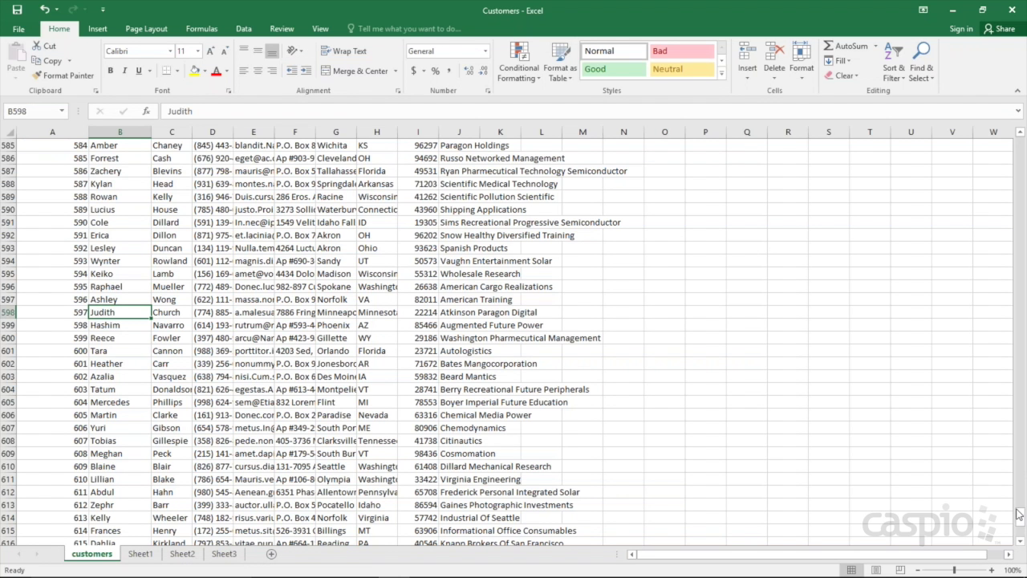
drag(1020, 519, 1020, 147)
click(591, 147)
text(Gender)
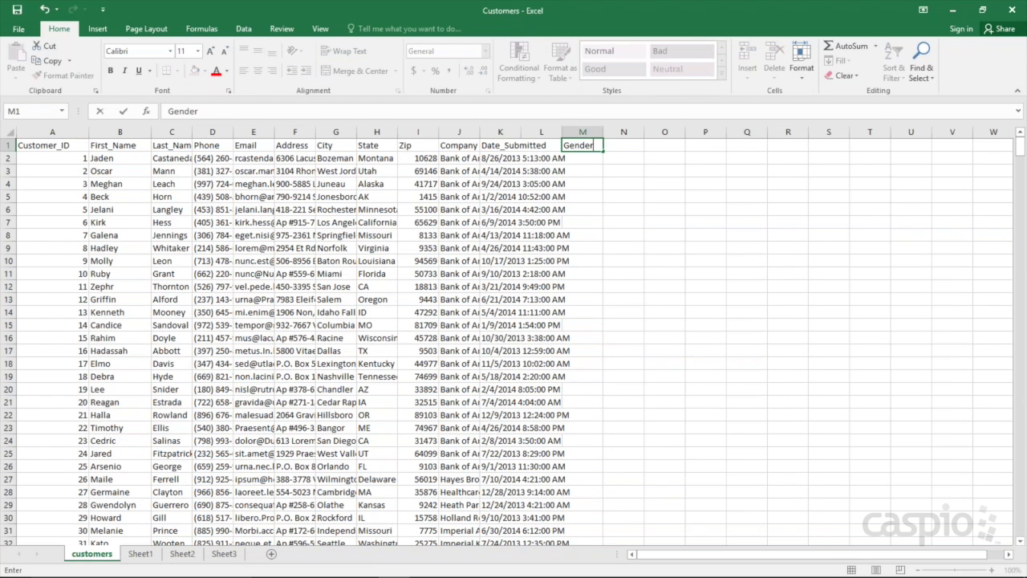
key(Tab)
text(FaX)
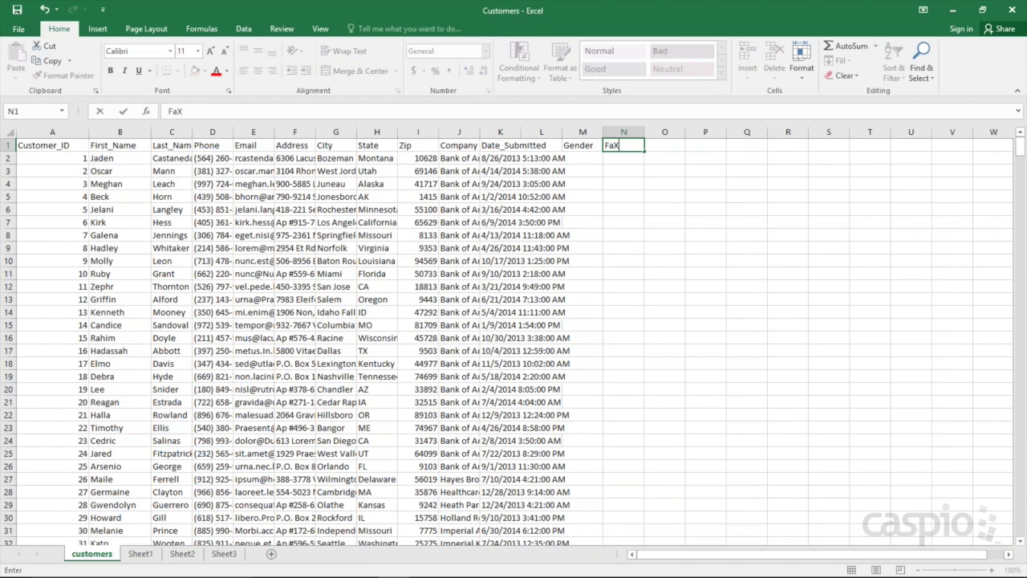
key(BackSpace)
text(x_number)
Step: Return to the Caspio import page, set the import action to Create New and name the destination table tbl_customer_info
click(952, 9)
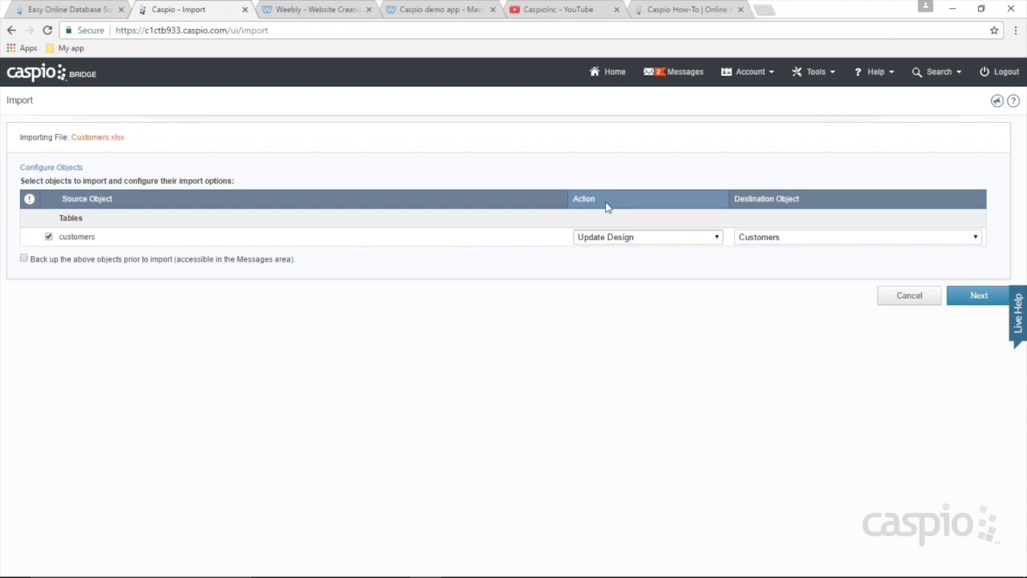
click(622, 239)
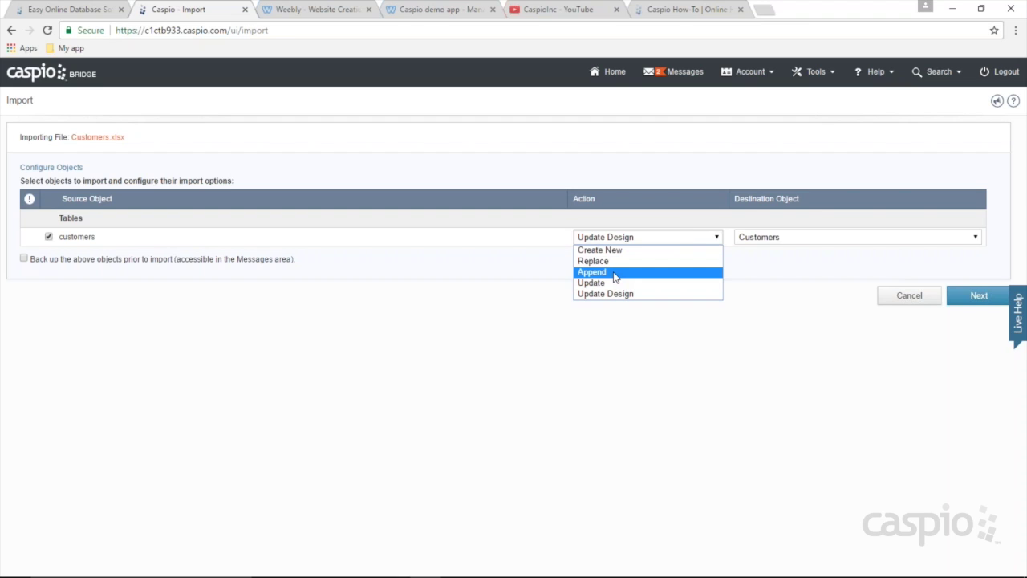
click(615, 249)
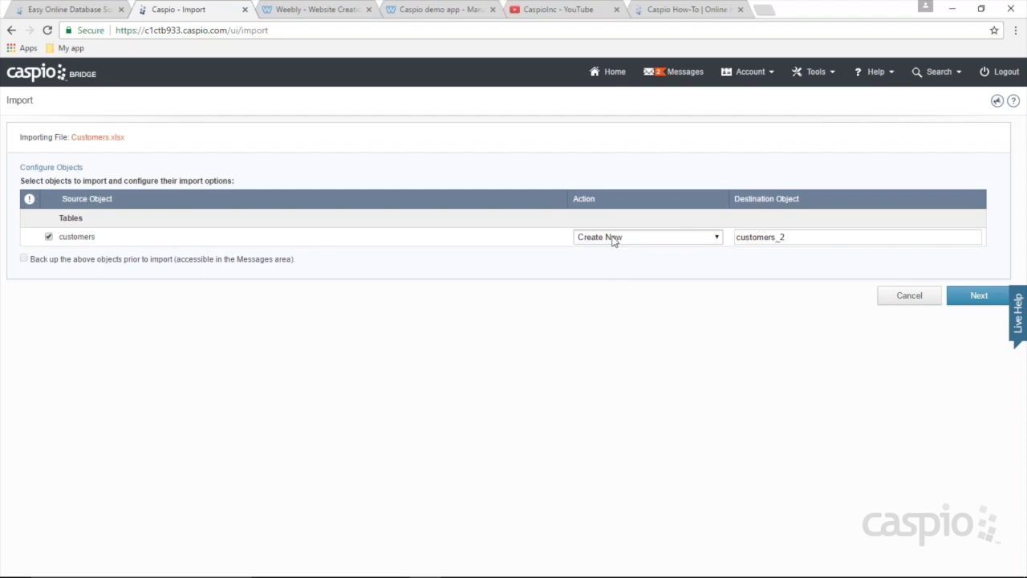
drag(787, 237, 718, 271)
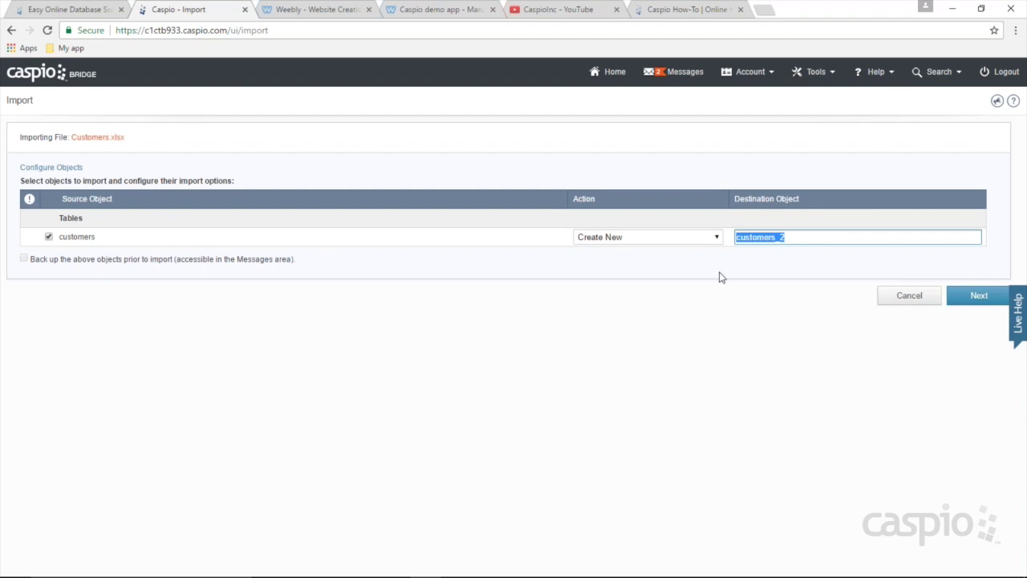
text(tbl_customer_info)
Step: Highlight customer_info in the destination name, check the customers sheet in Excel and return to the Caspio import page
drag(749, 238, 812, 237)
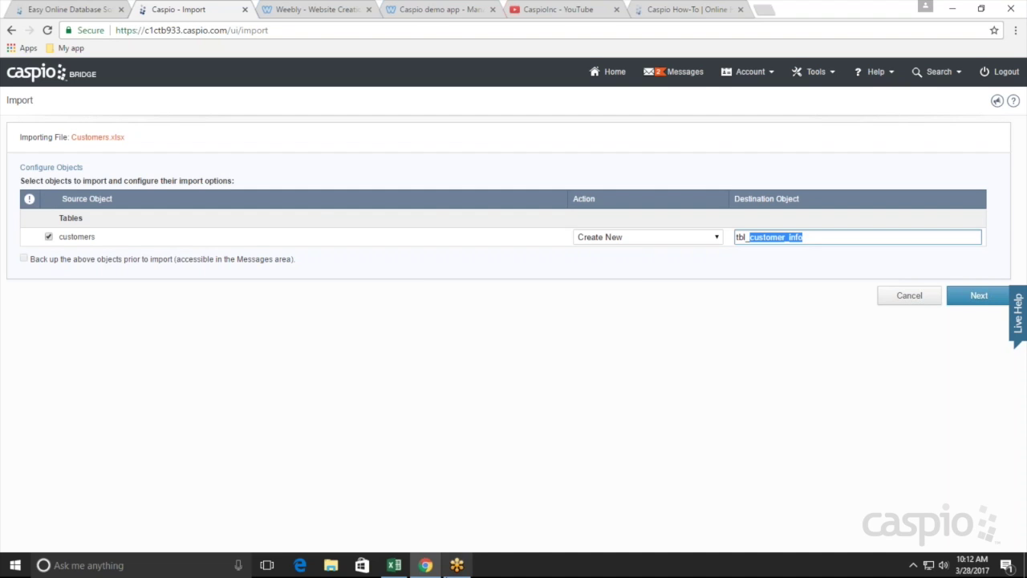
click(392, 563)
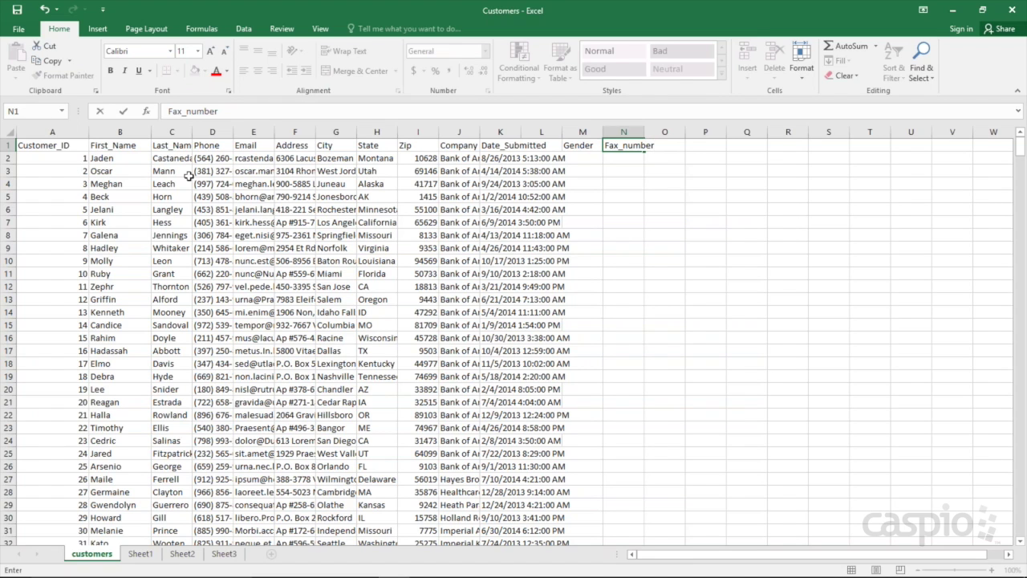
click(952, 10)
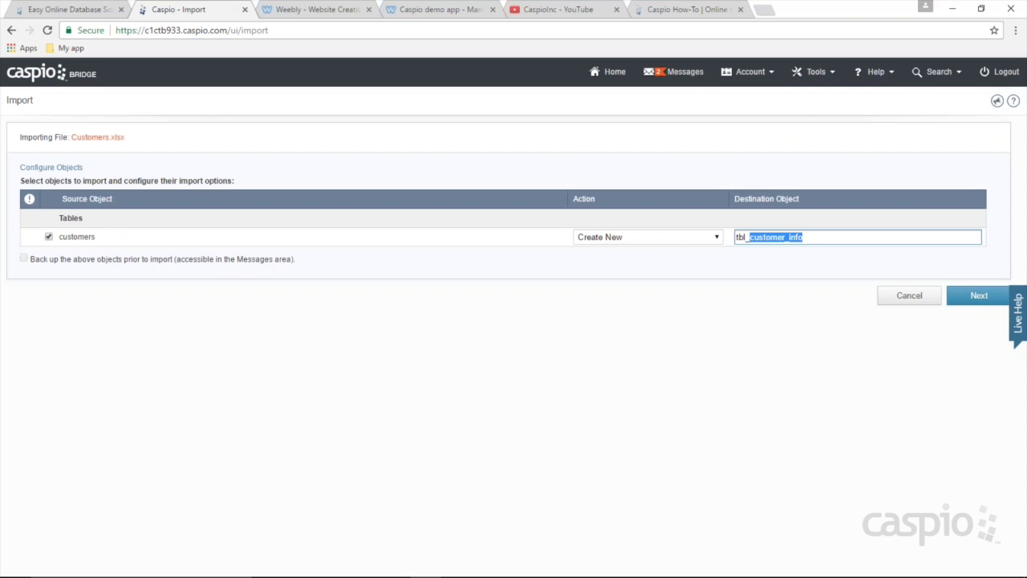
Step: Try project_info as the part after tbl_ in the destination table name, then restore customer_info
text(project_info)
key(BackSpace)
key(BackSpace)
key(BackSpace)
key(BackSpace)
key(BackSpace)
key(BackSpace)
key(BackSpace)
key(BackSpace)
key(BackSpace)
key(BackSpace)
key(BackSpace)
key(BackSpace)
text(customer_info)
Step: Submit the import settings, change the destination table name to tbl_customer_info_ and continue to the field configuration
click(972, 292)
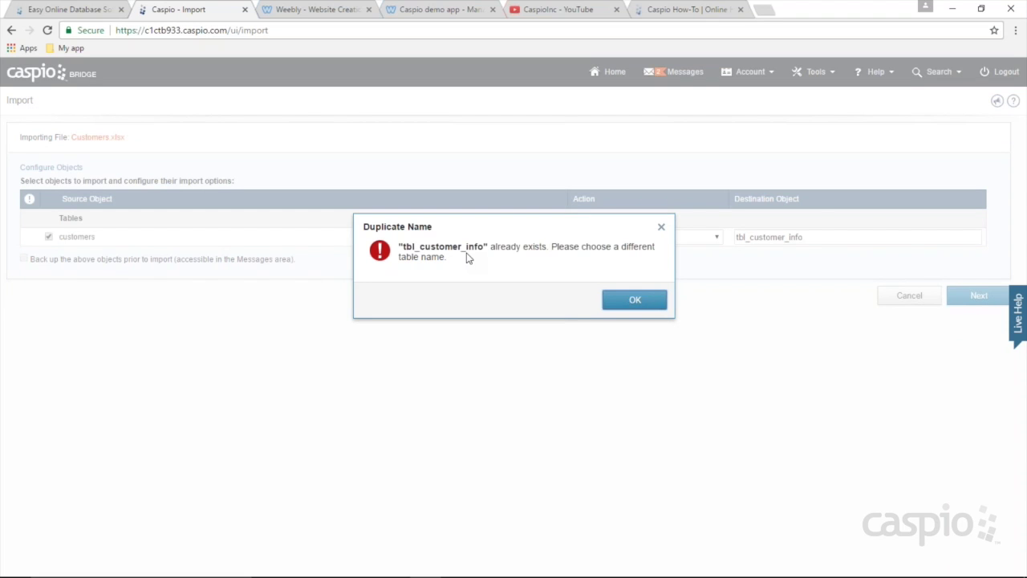
click(629, 305)
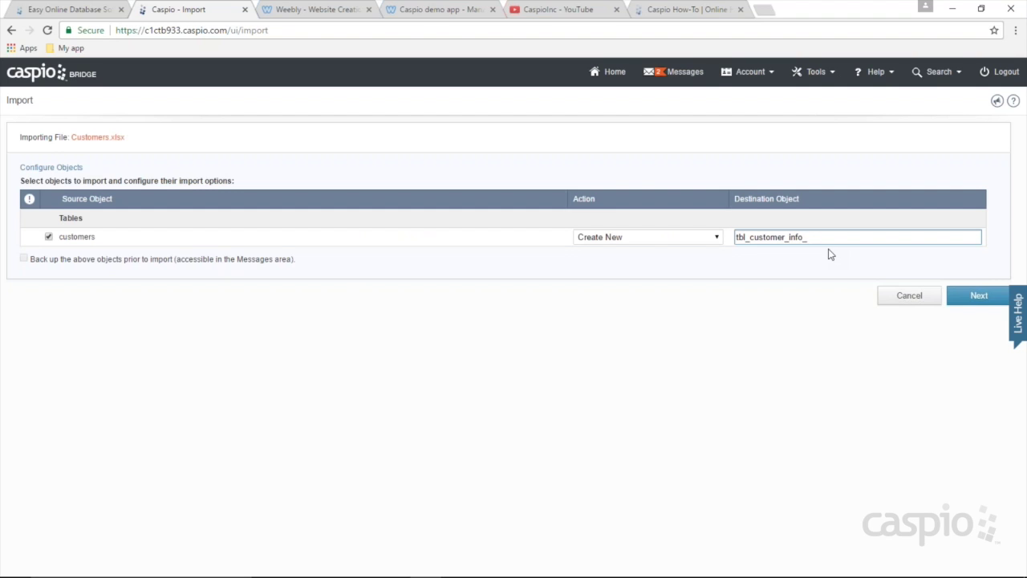
click(970, 298)
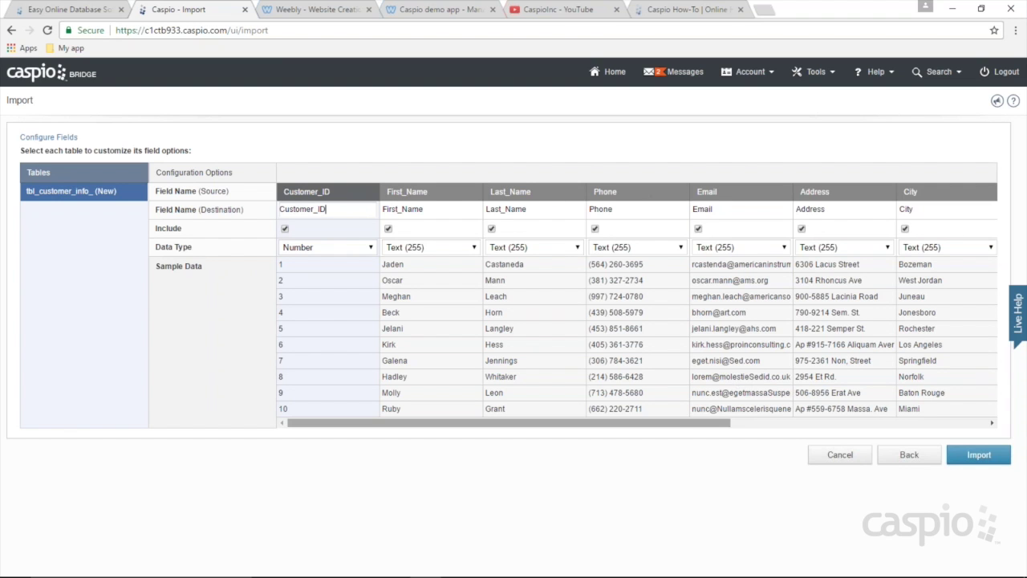
Step: Examine the destination field names from Customer_ID to Phone
drag(721, 423, 572, 415)
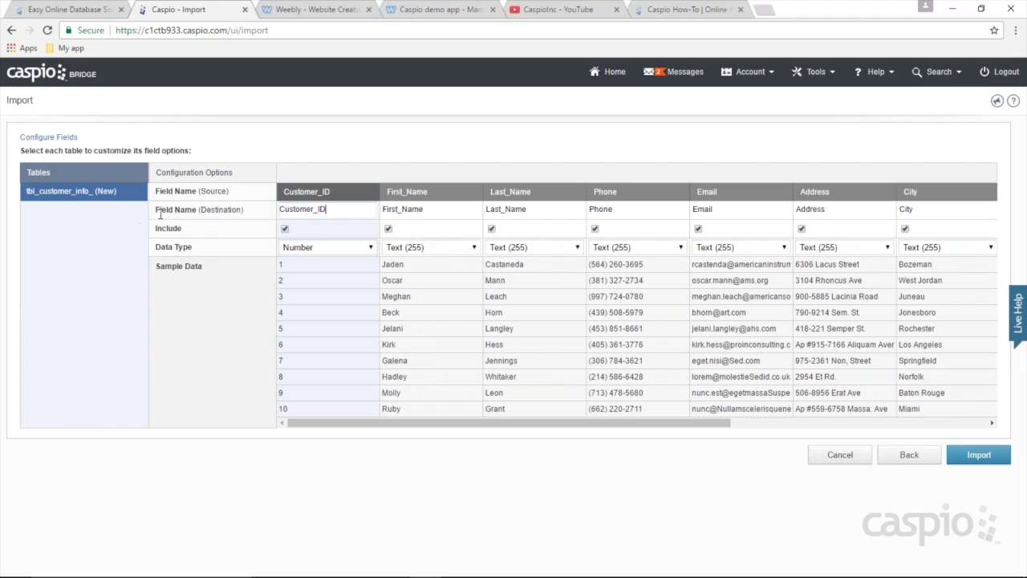
drag(337, 209, 360, 209)
drag(444, 209, 543, 210)
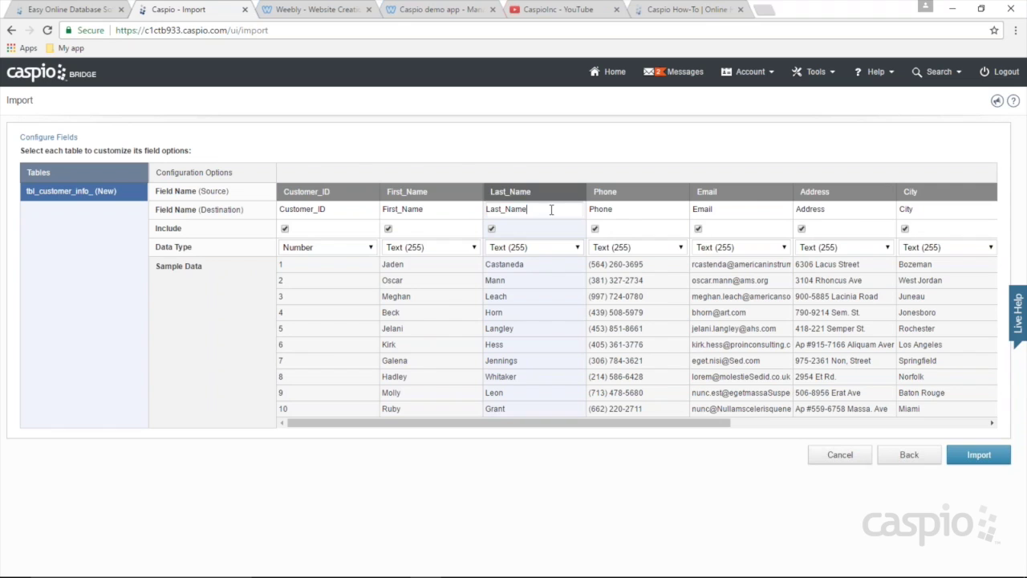
click(618, 211)
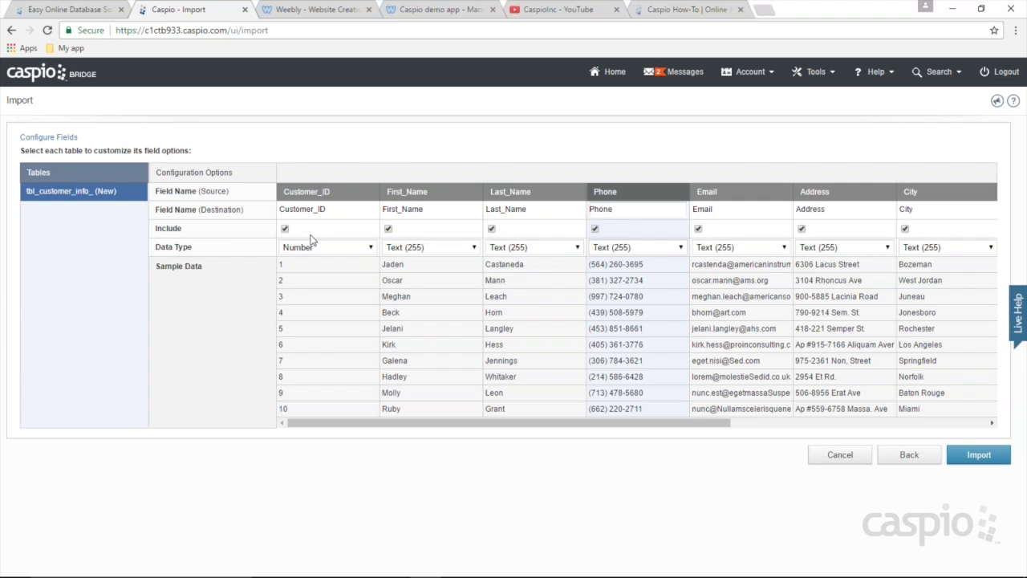
Step: Exclude the Last_Name and Phone fields from the import, then include both again
click(492, 229)
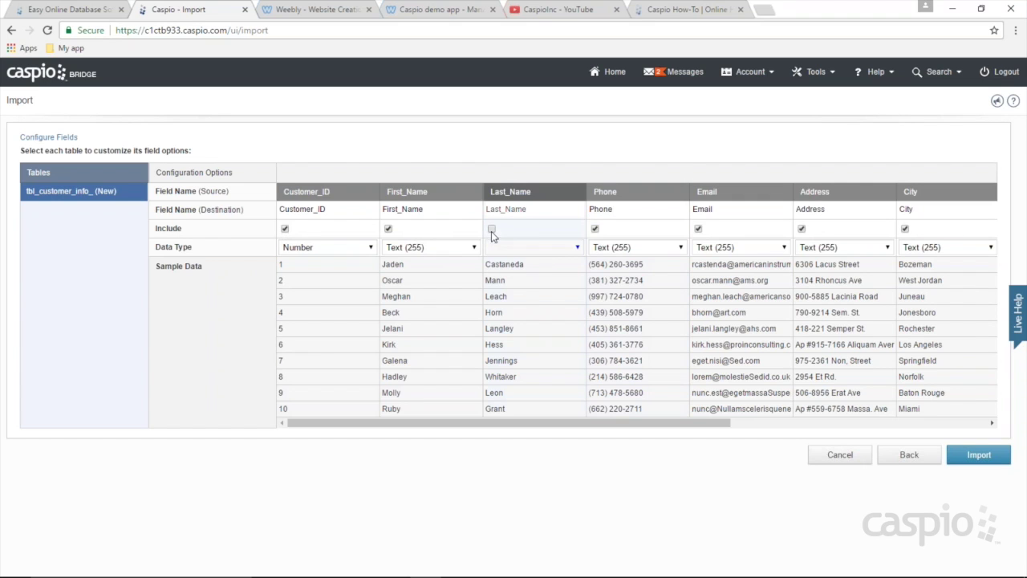
click(595, 230)
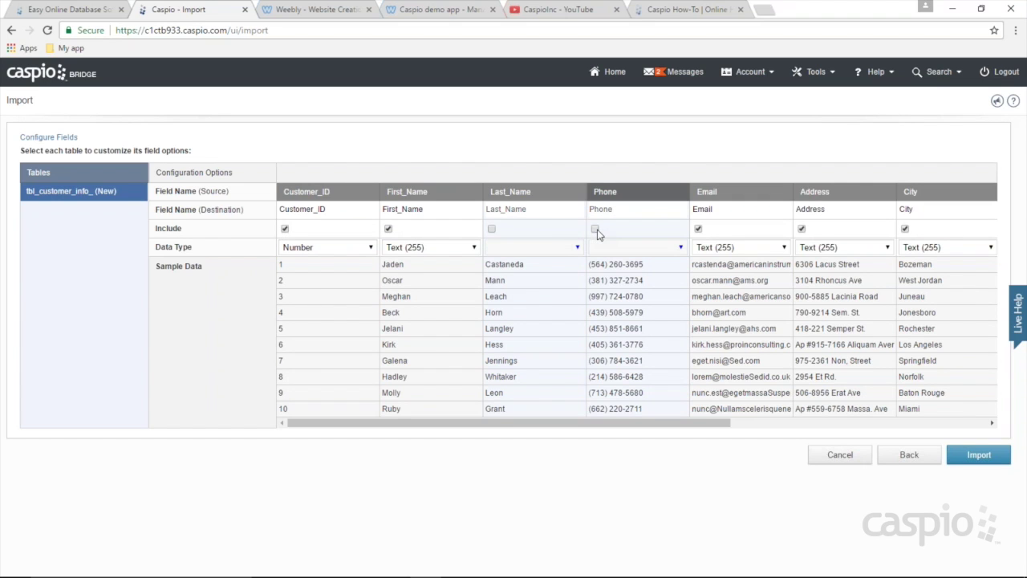
click(491, 230)
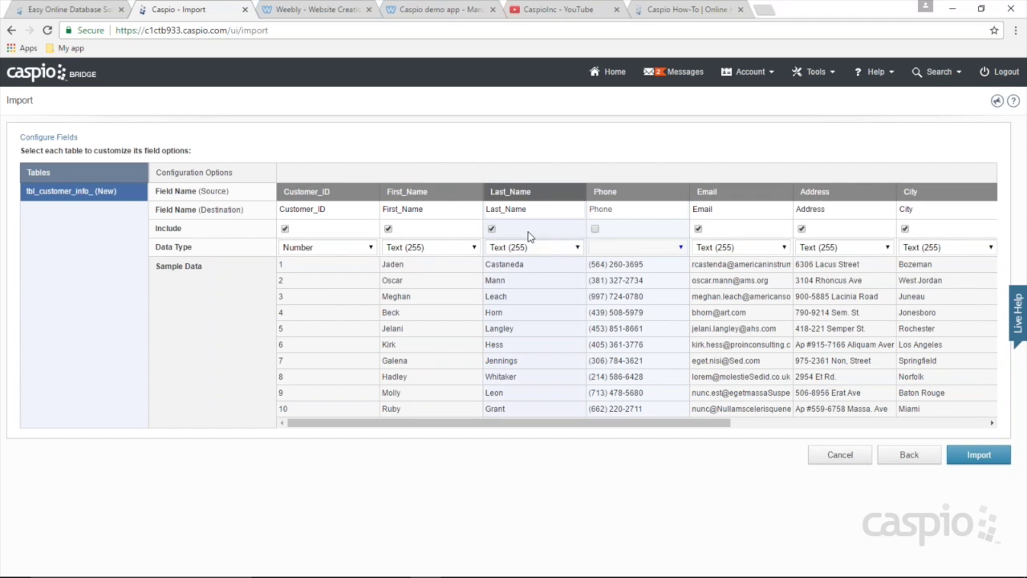
click(595, 230)
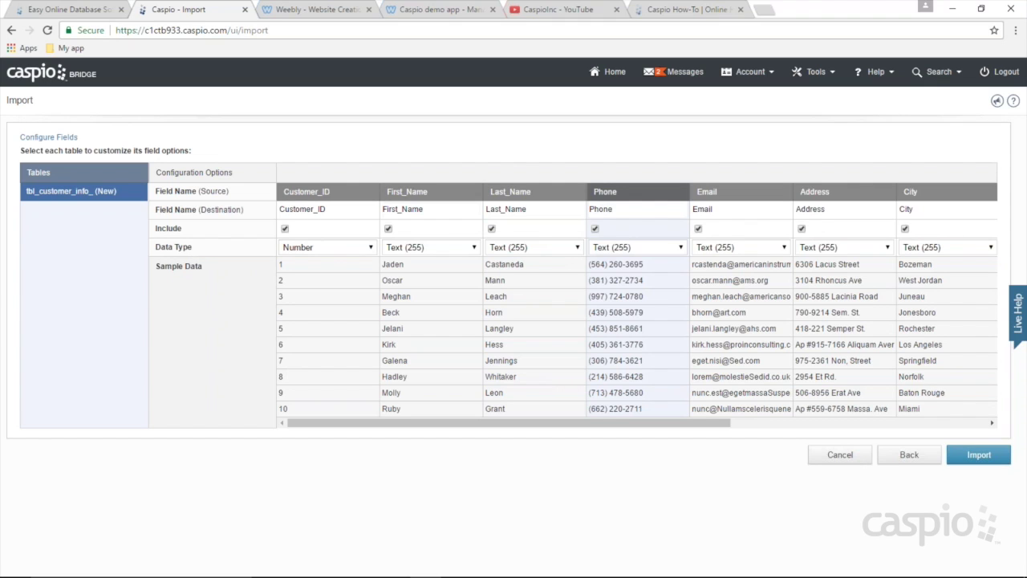
Step: View the data types available for Last_Name, and set the data type of the Date_Submitted field to Date/Time
click(526, 251)
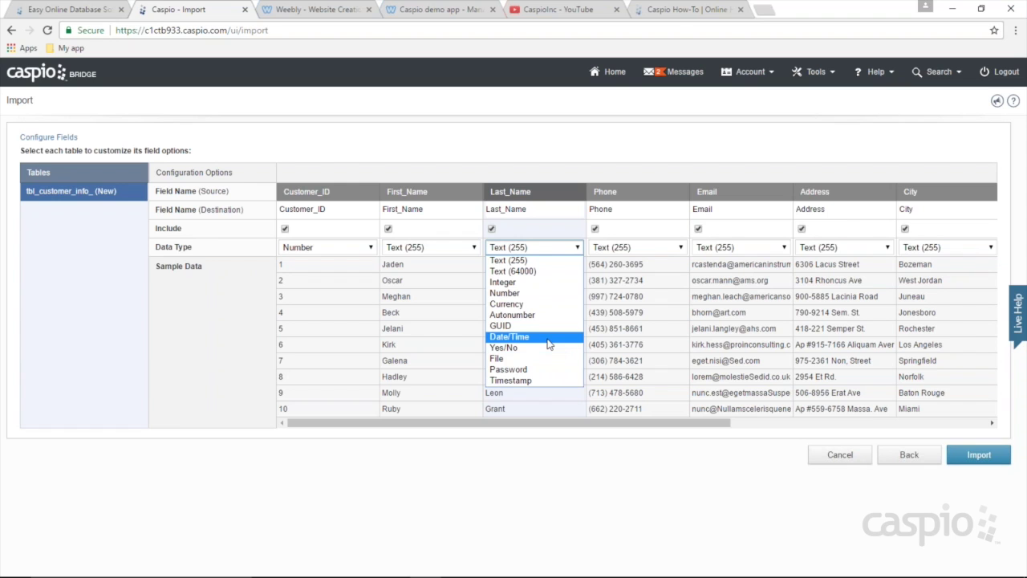
click(758, 165)
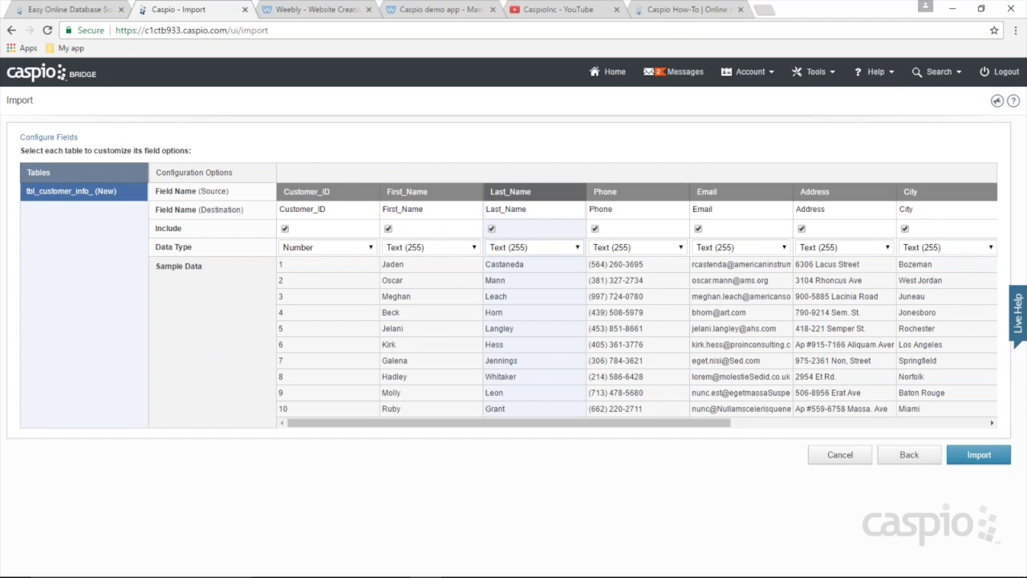
drag(712, 423, 969, 429)
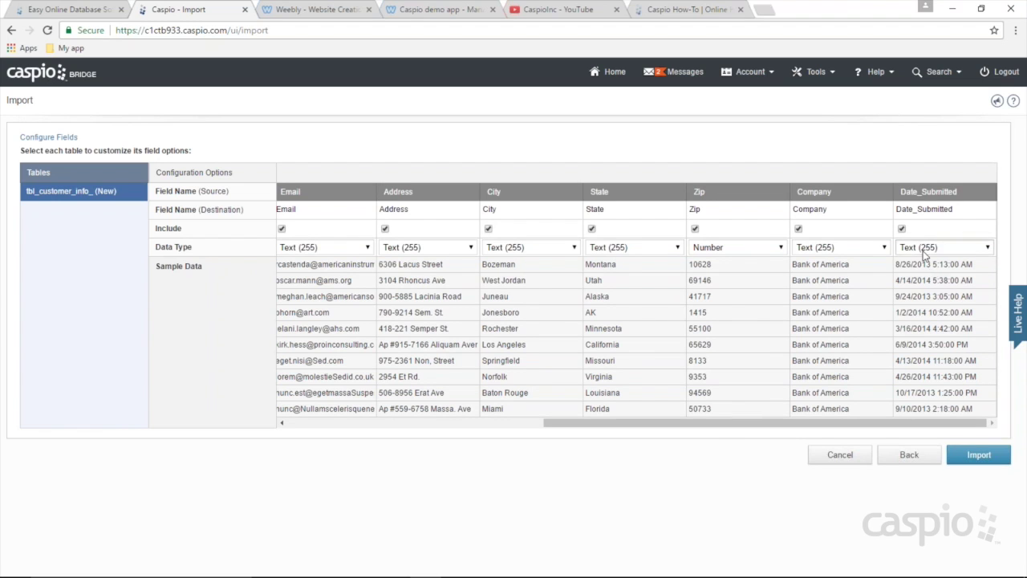
click(936, 249)
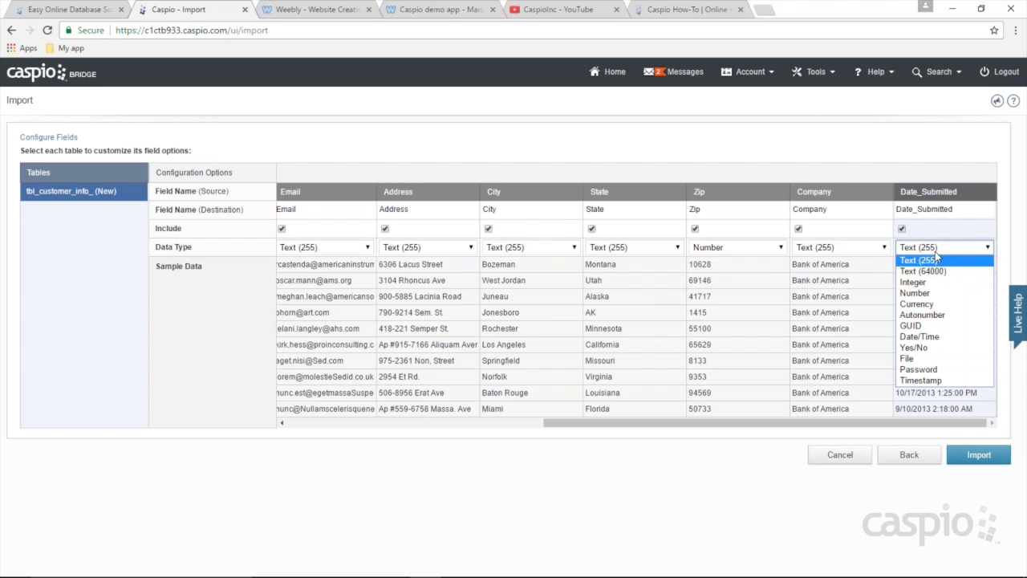
click(937, 339)
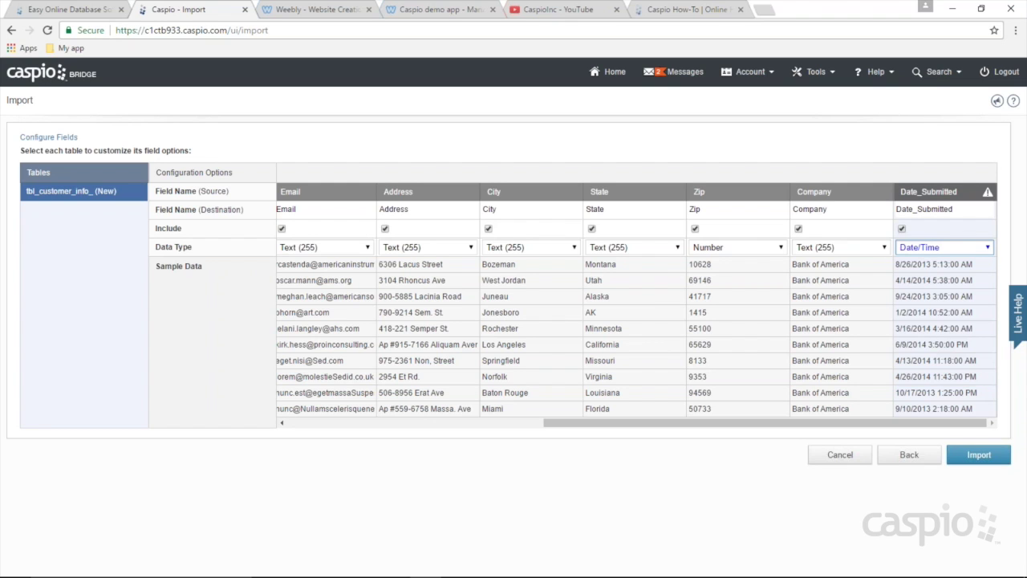
Step: Set the data type of the Date_Submitted field to Text (255)
click(926, 250)
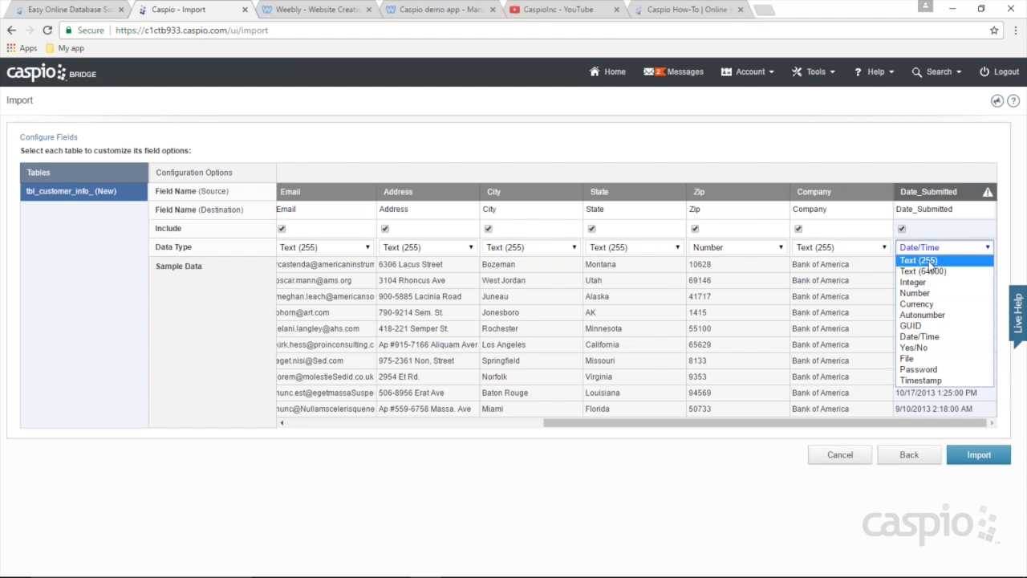
click(944, 258)
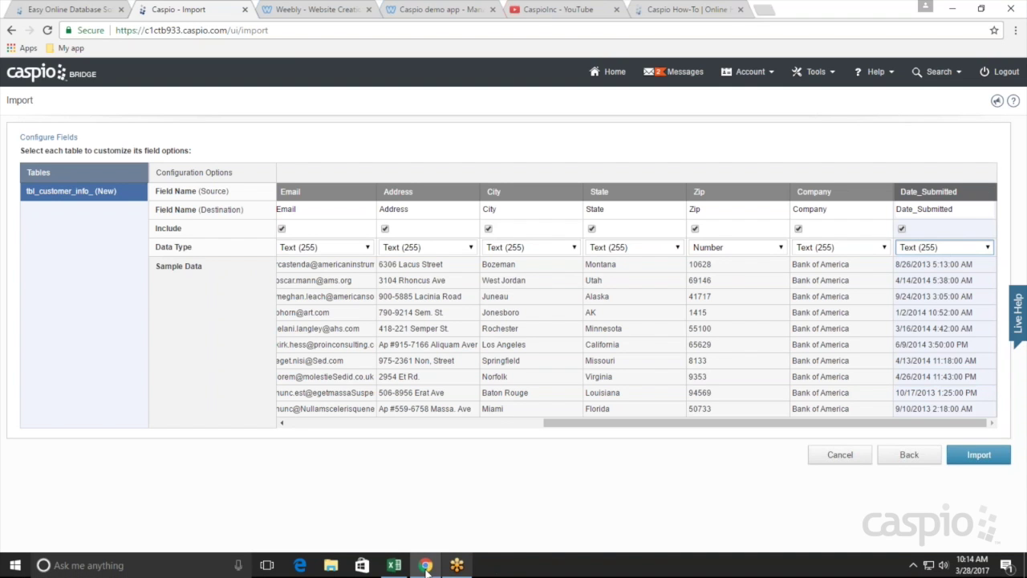
Step: Switch to the Customers workbook in Excel and view the Date number formats for the Date_Submitted column without applying any
key(alt+Tab)
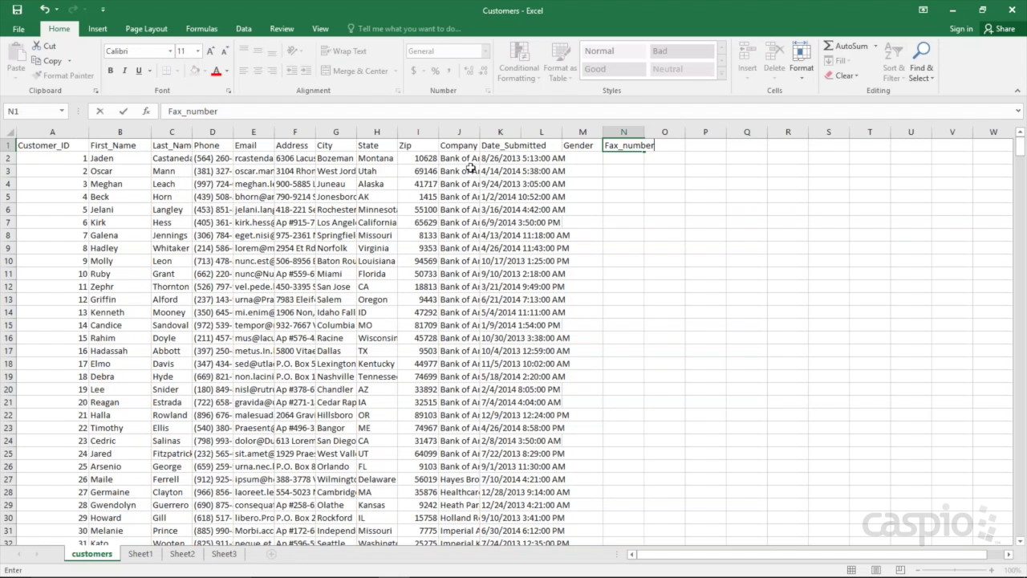
click(494, 145)
click(498, 131)
right_click(498, 132)
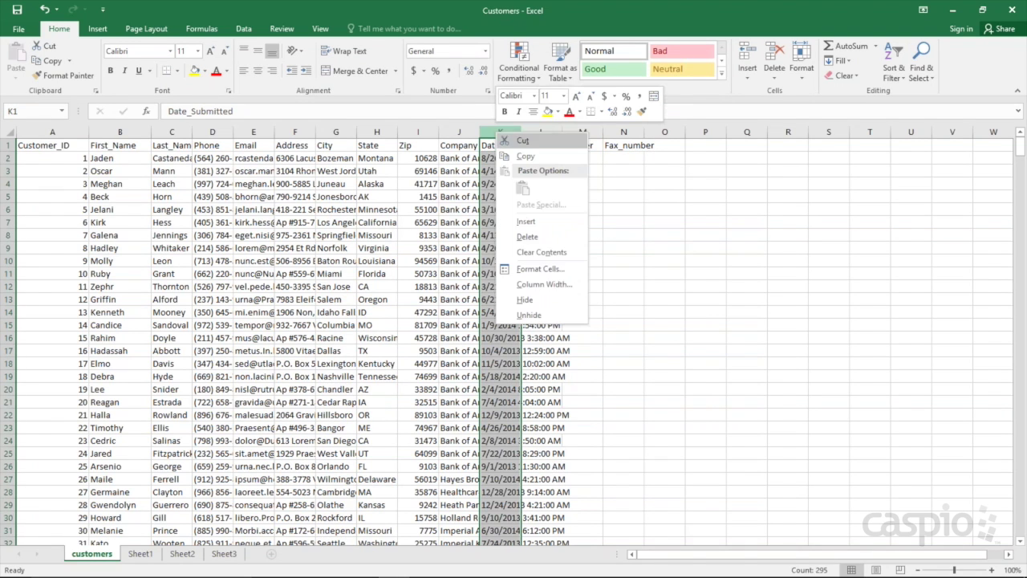
click(534, 270)
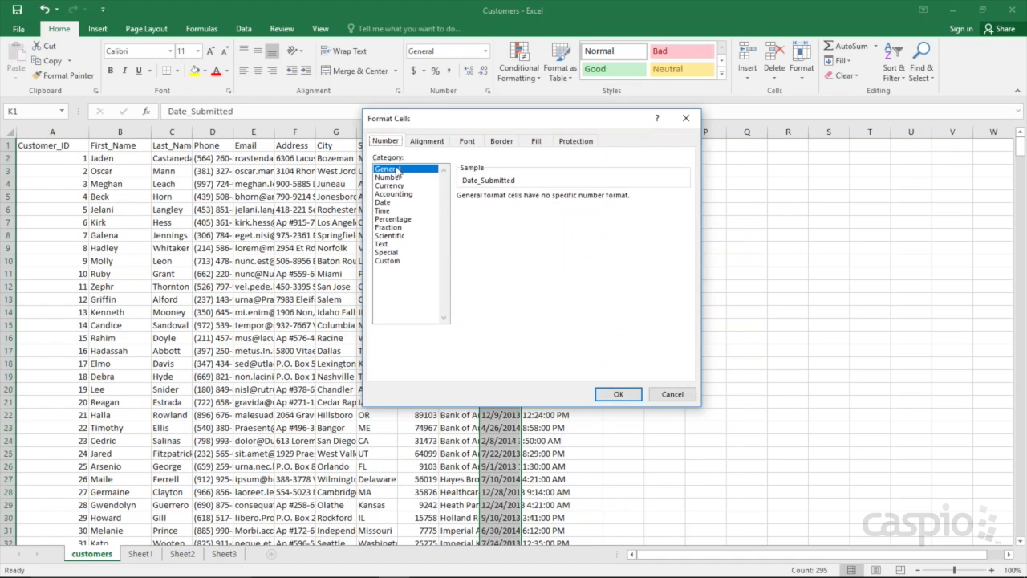
click(402, 204)
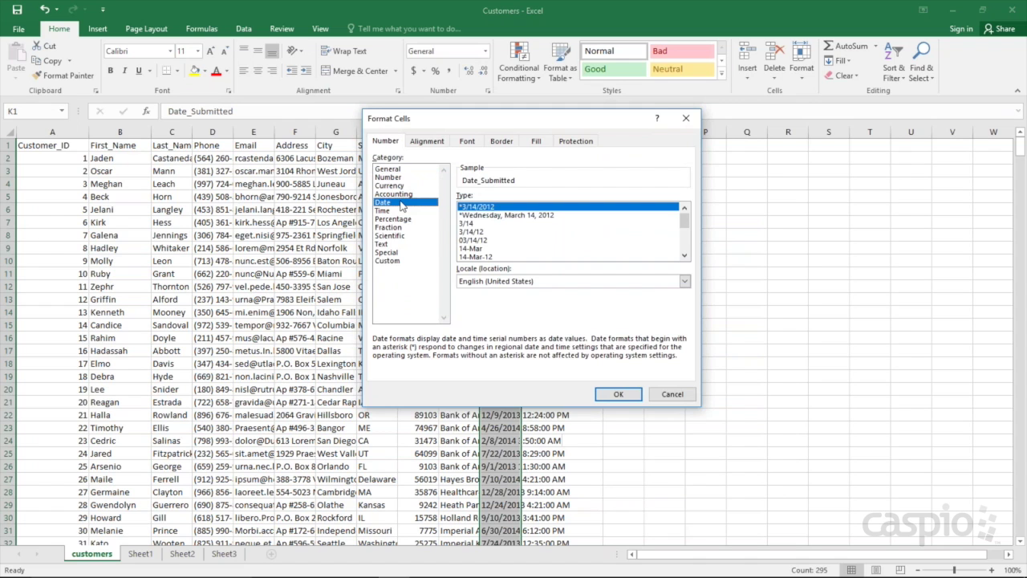
click(673, 394)
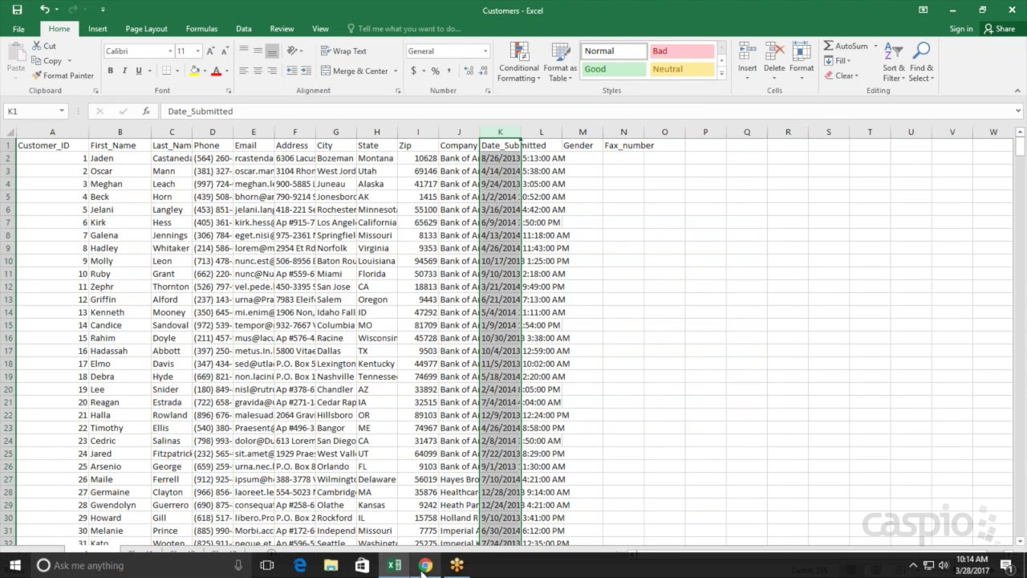
Step: Switch back to Caspio in Chrome, import the data into tbl_customer_info_ and close the import details
click(425, 565)
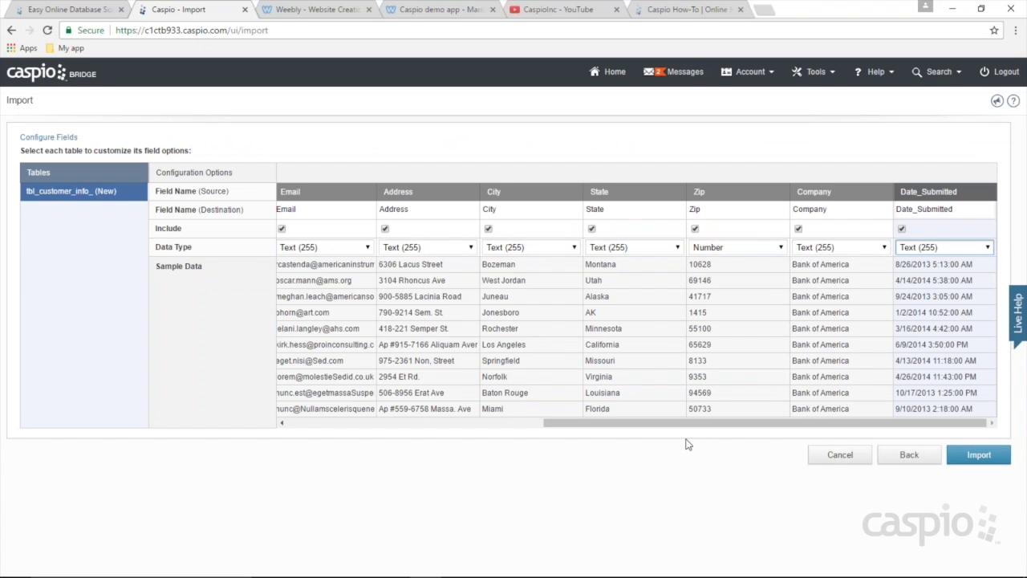
drag(685, 430, 753, 429)
click(964, 251)
click(964, 250)
click(981, 455)
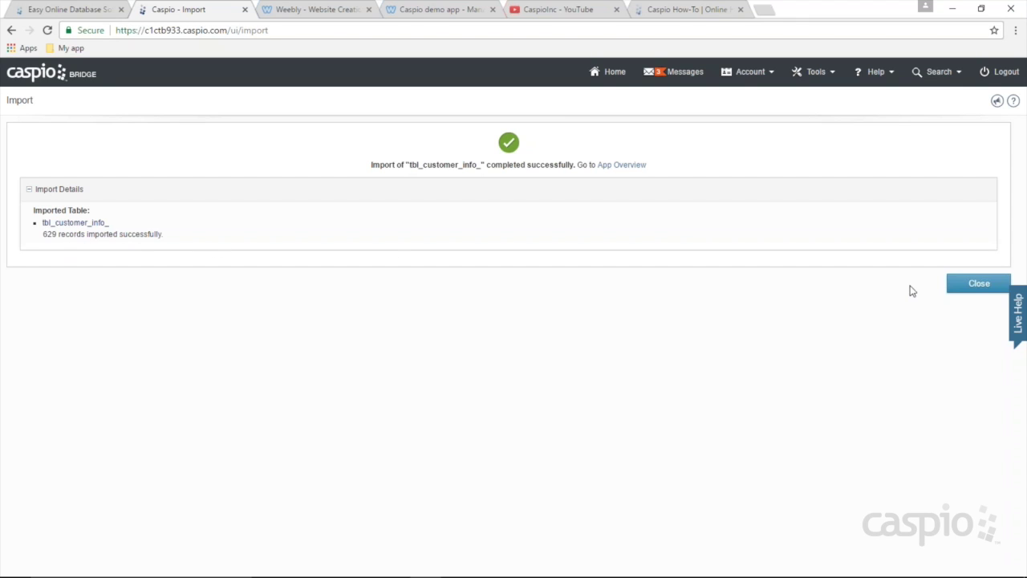
click(970, 291)
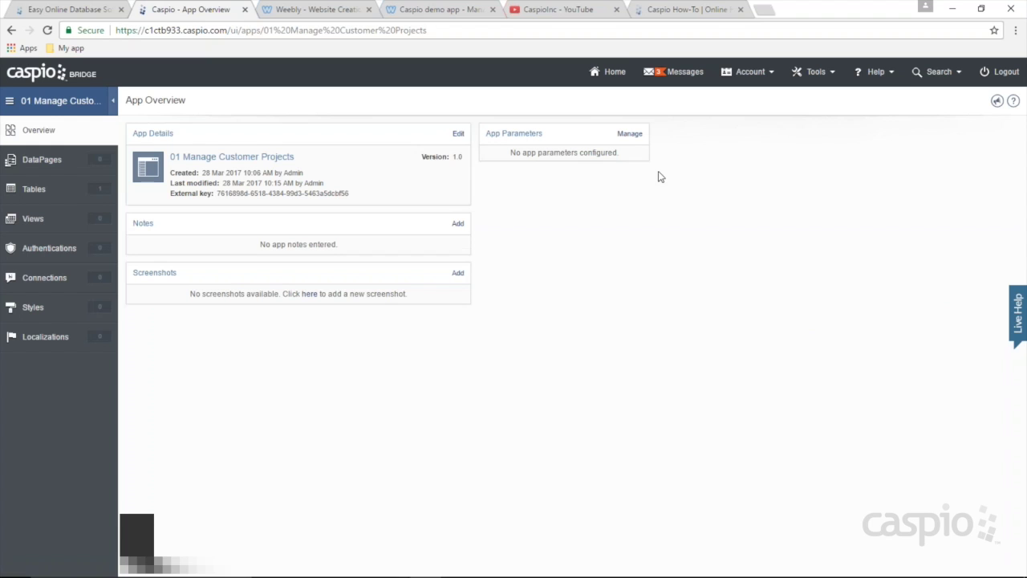
Step: Go to the list of all apps and reopen the 01 Manage Customer Projects app
click(615, 74)
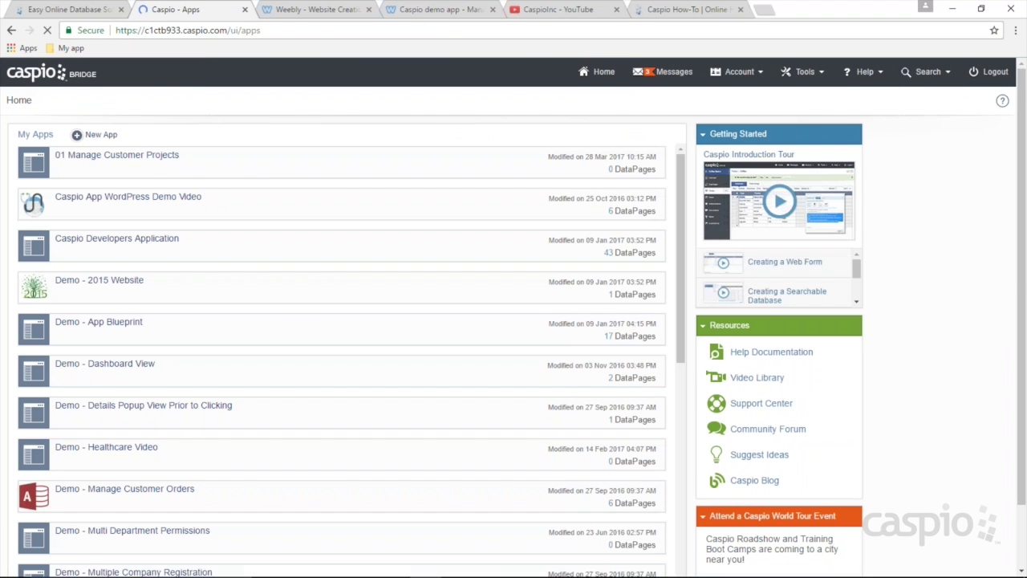
mouse_move(103, 172)
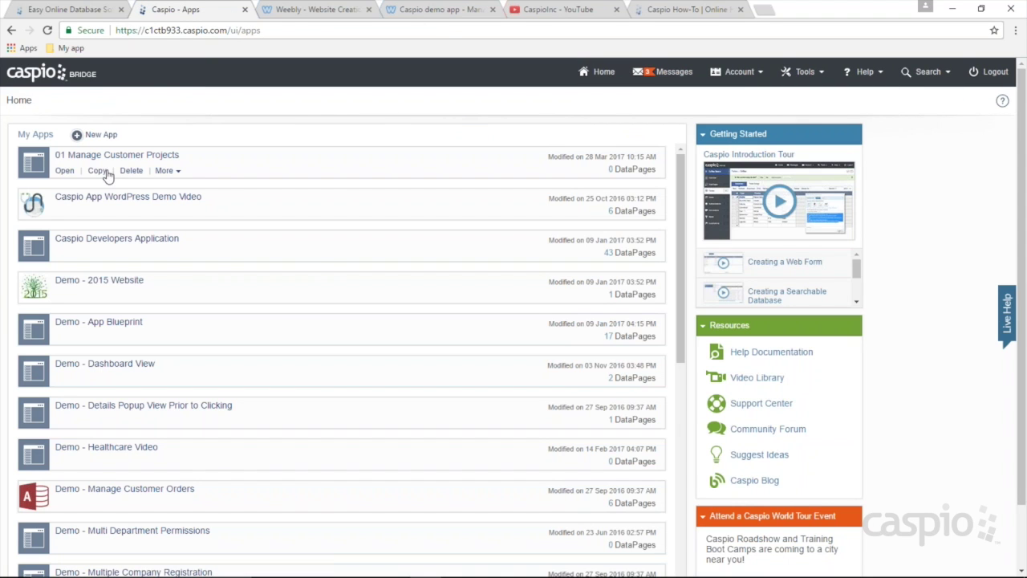
click(66, 173)
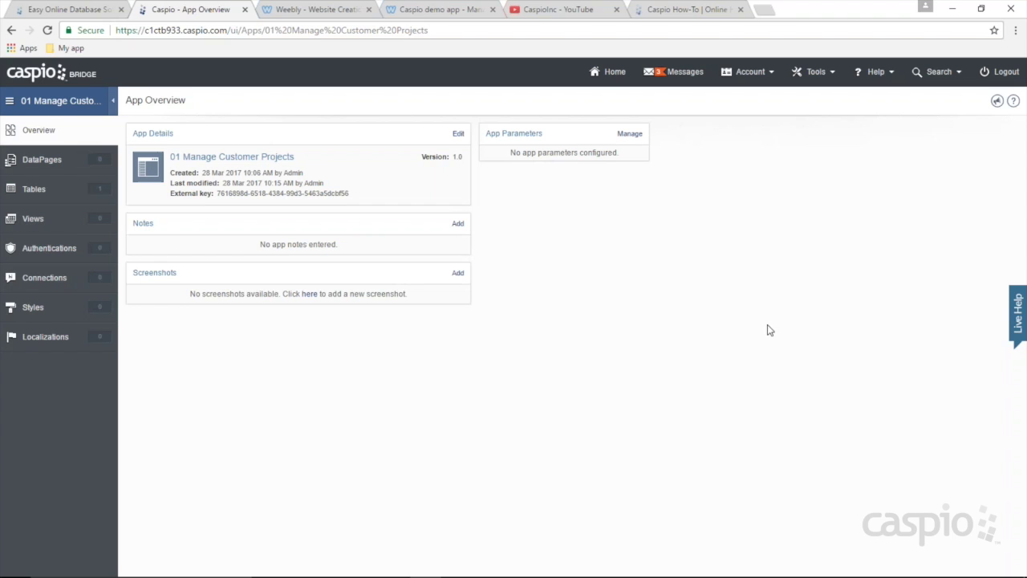
Step: Add and save the app note "Today I imported 629 customers from excel"
click(460, 226)
text(Today I imported 6)
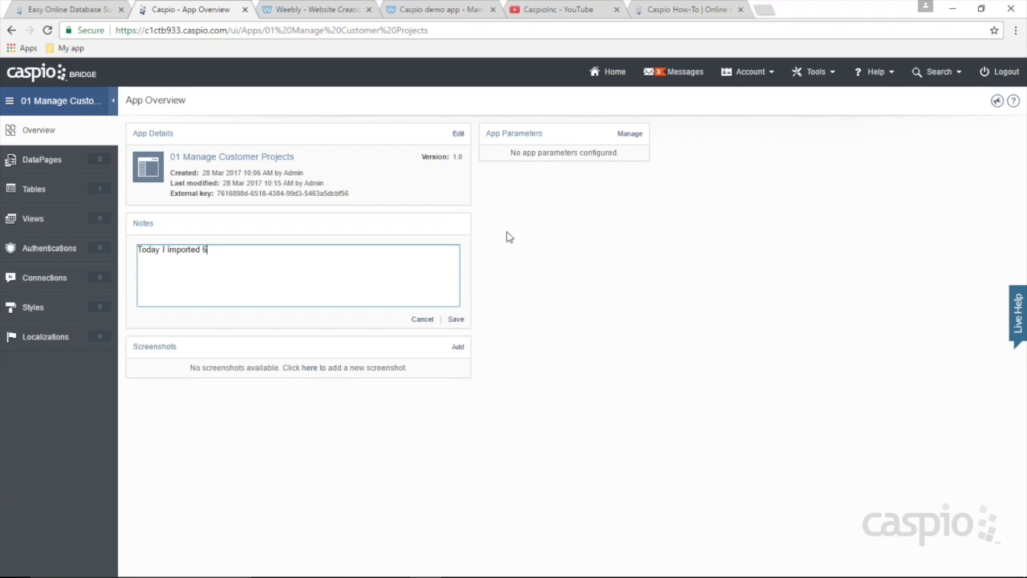
text(29 customers from excel)
click(456, 319)
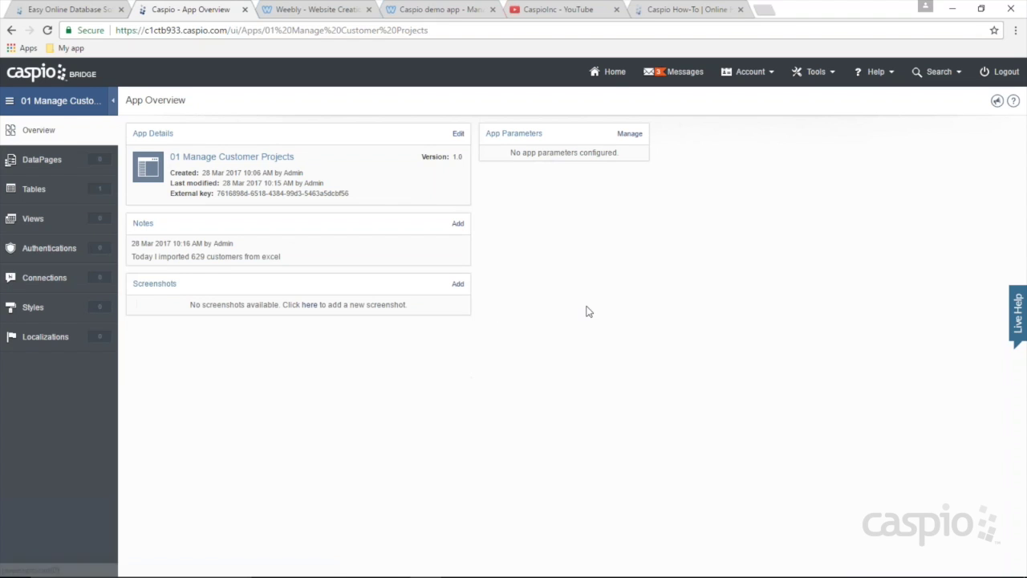
Step: Add and save a second app note reading "Tomorrow I need to build a form that allows me to add new customers"
click(457, 224)
text(Tomorrow )
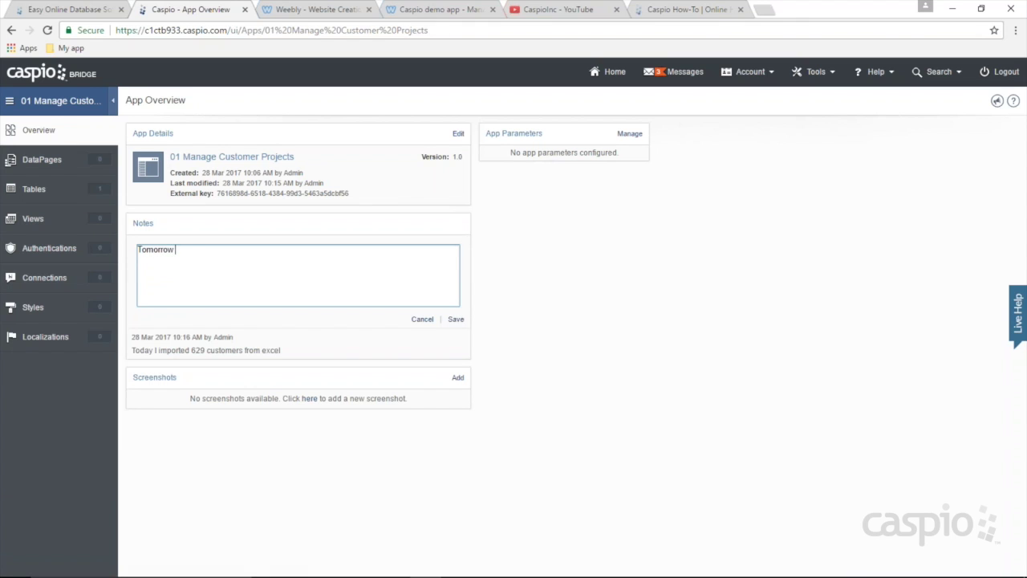
text(I need to build a form thata)
key(BackSpace)
key(BackSpace)
text(allow)
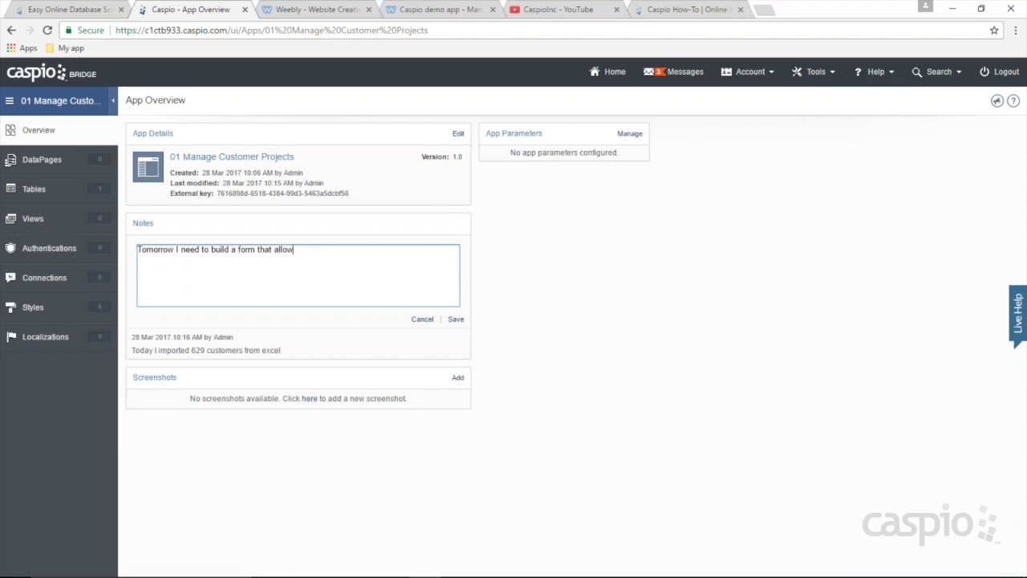
text(s me to add new customers)
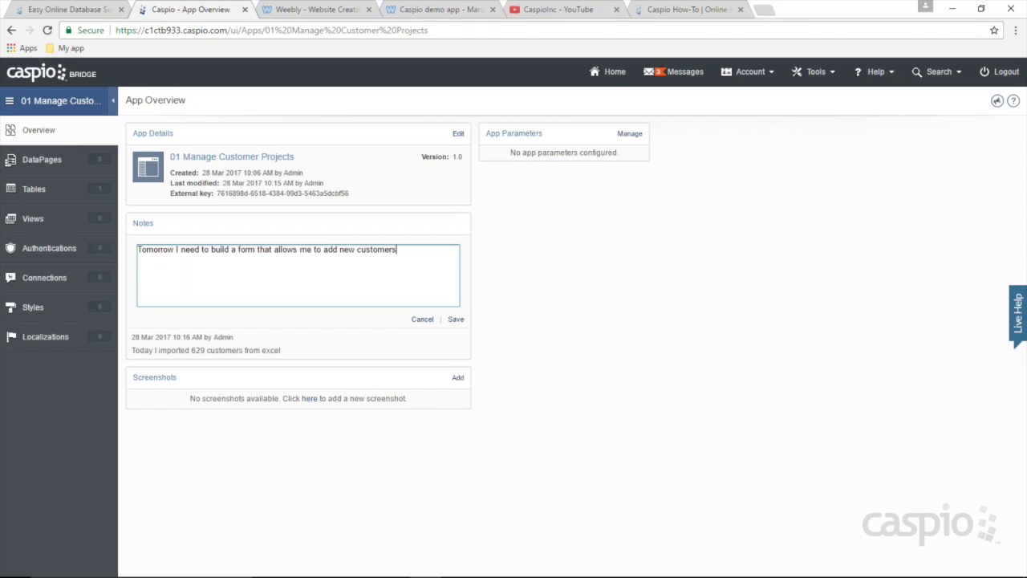
click(455, 318)
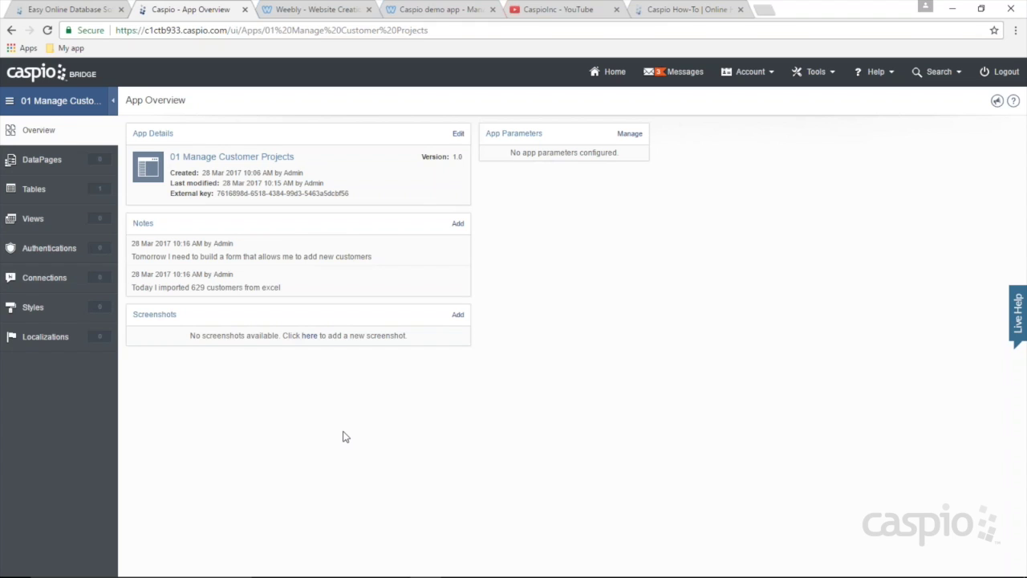
Step: View the file and caption options for adding an app screenshot without adding one
click(457, 314)
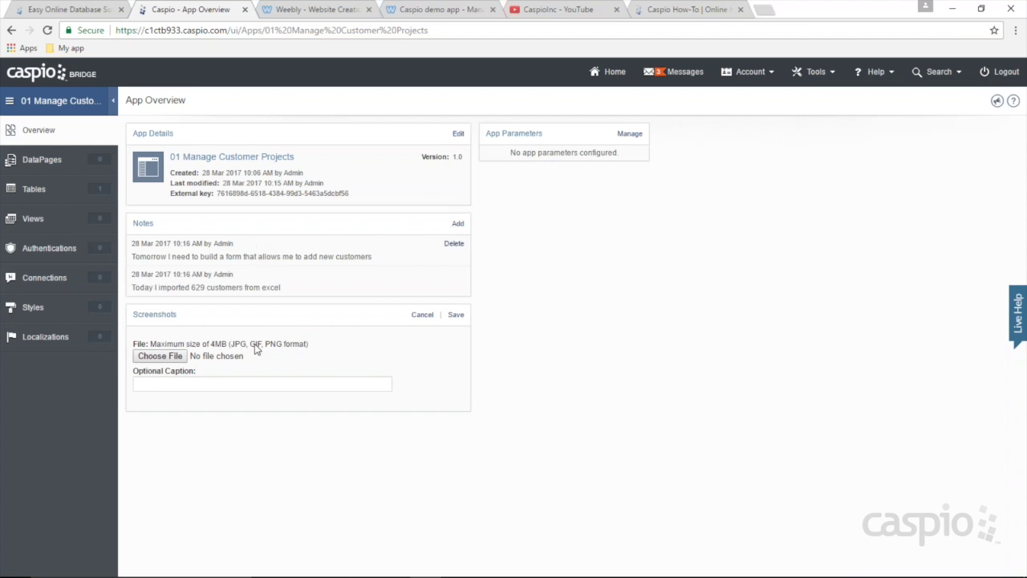
click(420, 316)
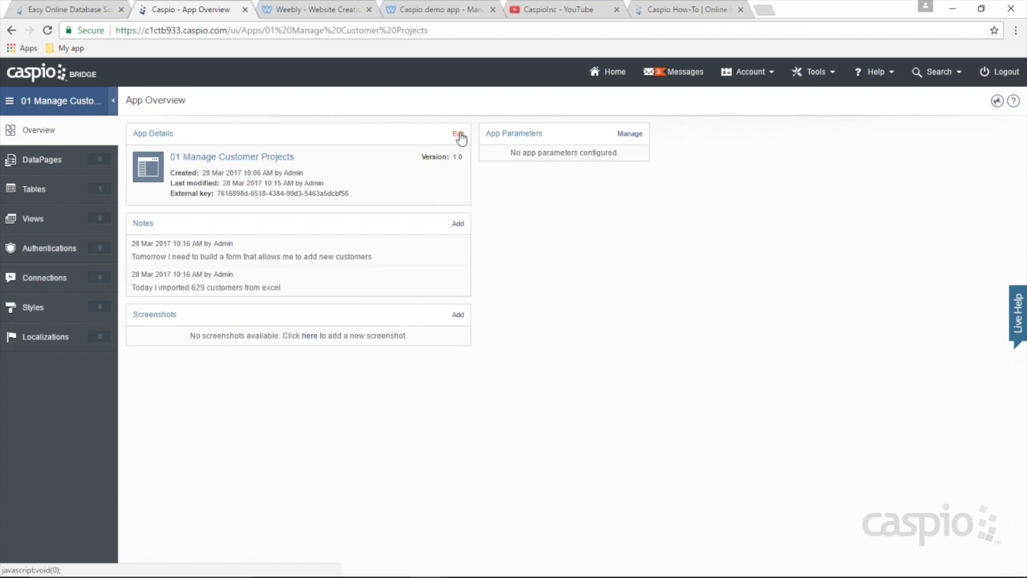
Step: Set the app's description to "This app will allow our internal stakeholders to view and manage customer projects" and save the app details
click(458, 135)
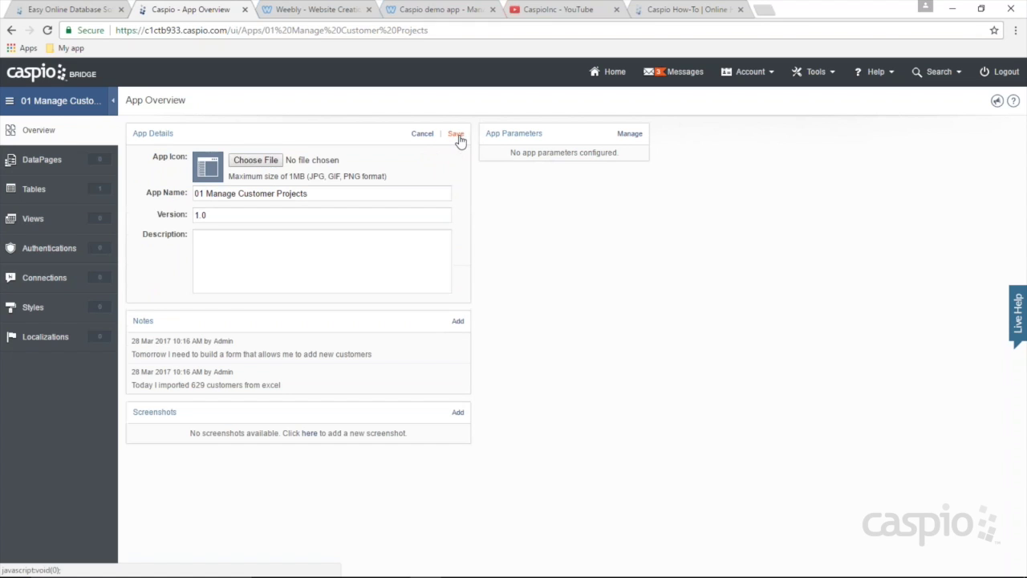
click(334, 250)
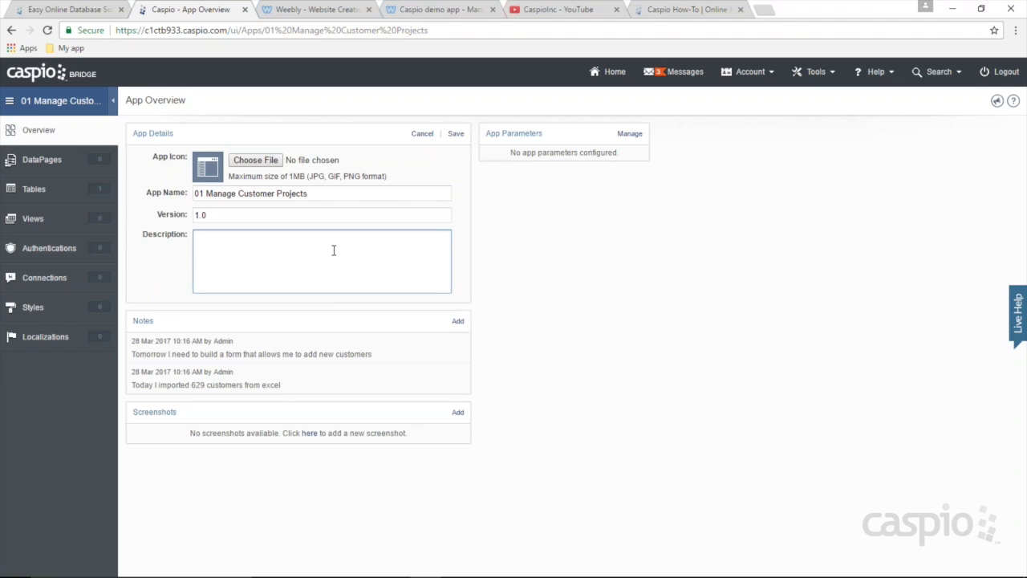
text(This app will allow our internal stakeh)
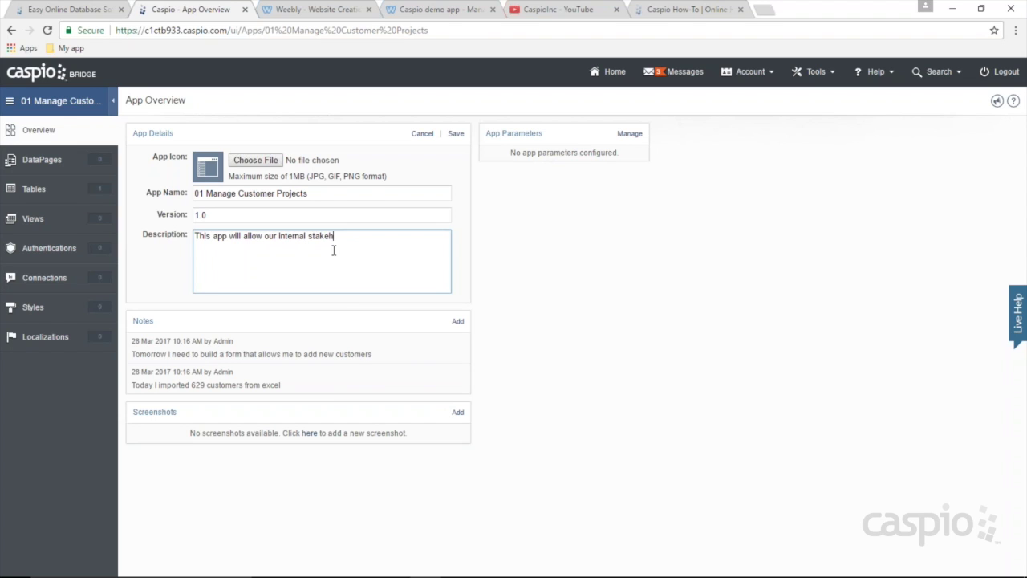
text(olers)
key(BackSpace)
key(BackSpace)
key(BackSpace)
text(ders tro)
key(BackSpace)
key(BackSpace)
text(o view and managte)
key(BackSpace)
key(BackSpace)
key(BackSpace)
text(e customer projects)
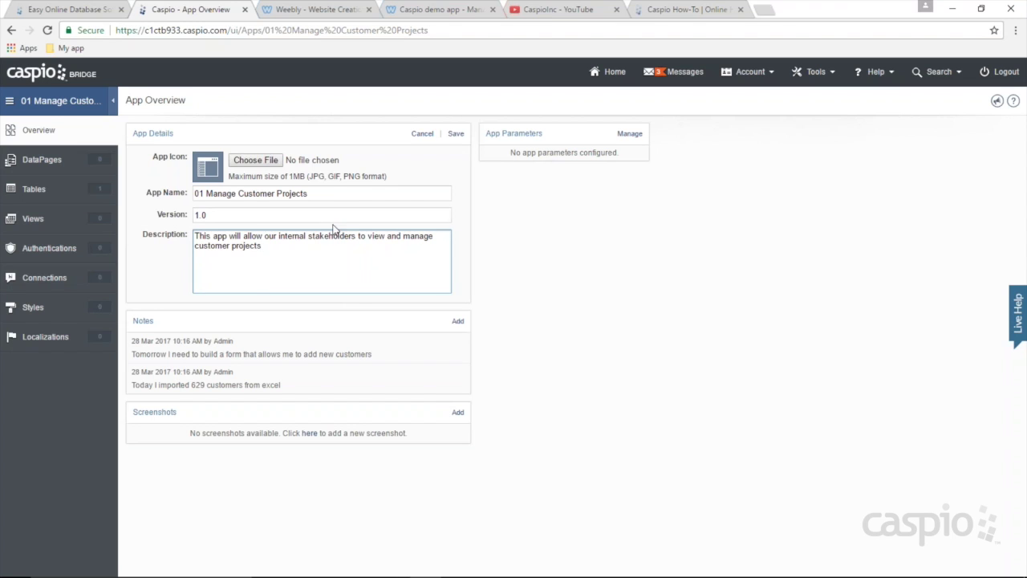
mouse_move(323, 195)
mouse_down()
mouse_move(220, 195)
mouse_move(315, 194)
mouse_up()
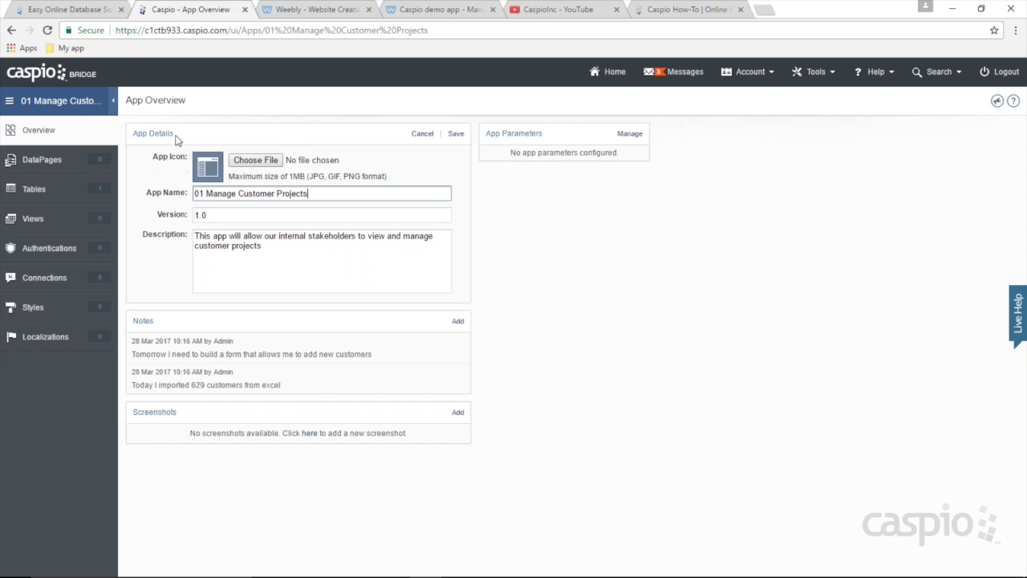
click(456, 134)
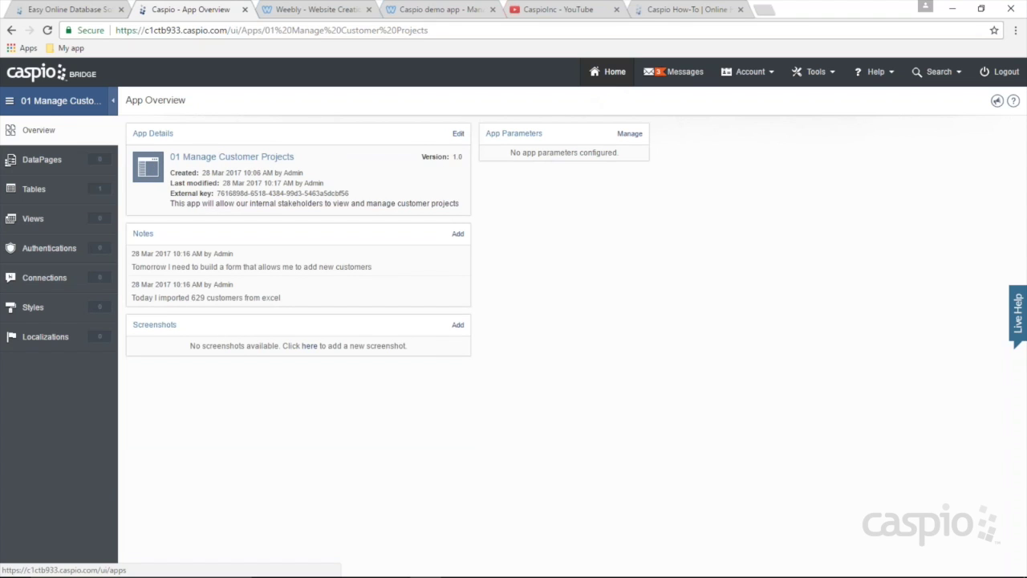
Step: Reopen the 01 Manage Customer Projects app from the list of apps and open the datasheet of its tbl_customer_info_ table
click(614, 72)
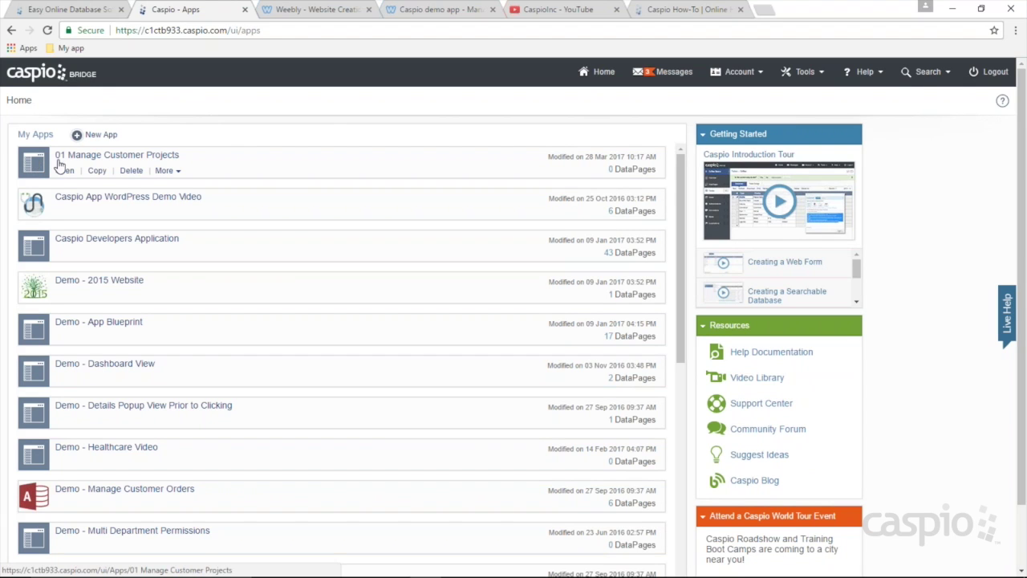
click(65, 172)
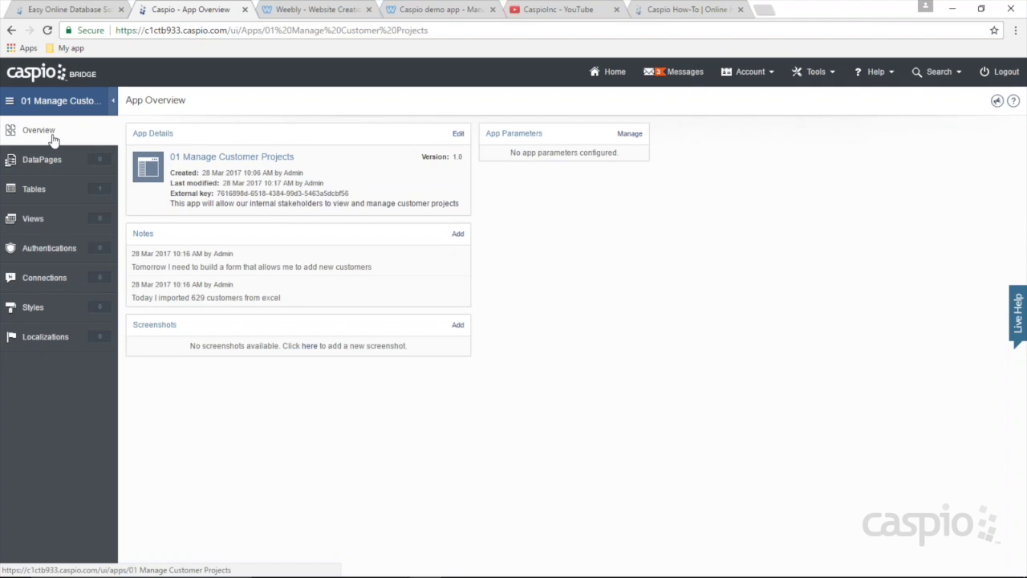
click(49, 193)
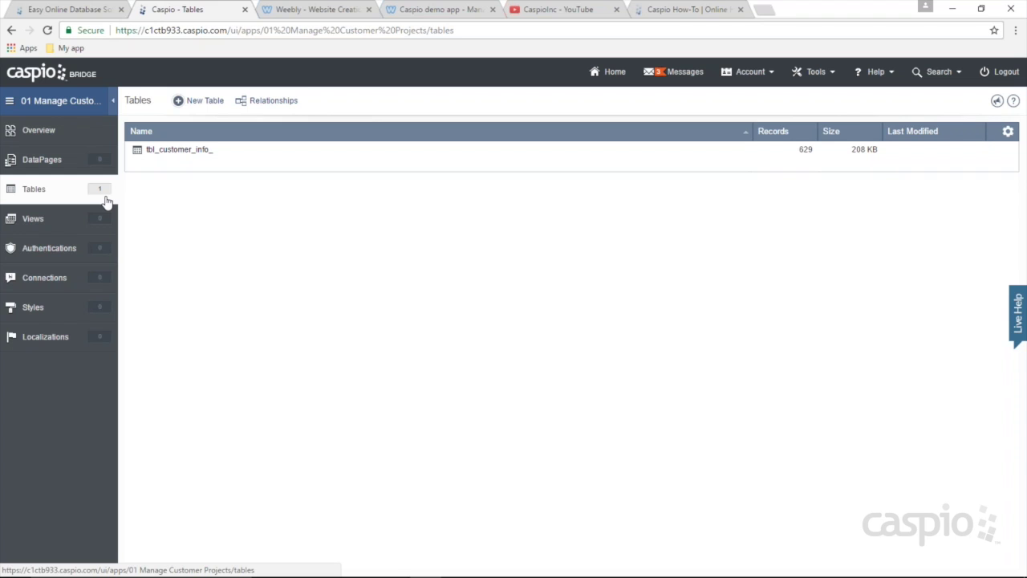
mouse_move(184, 165)
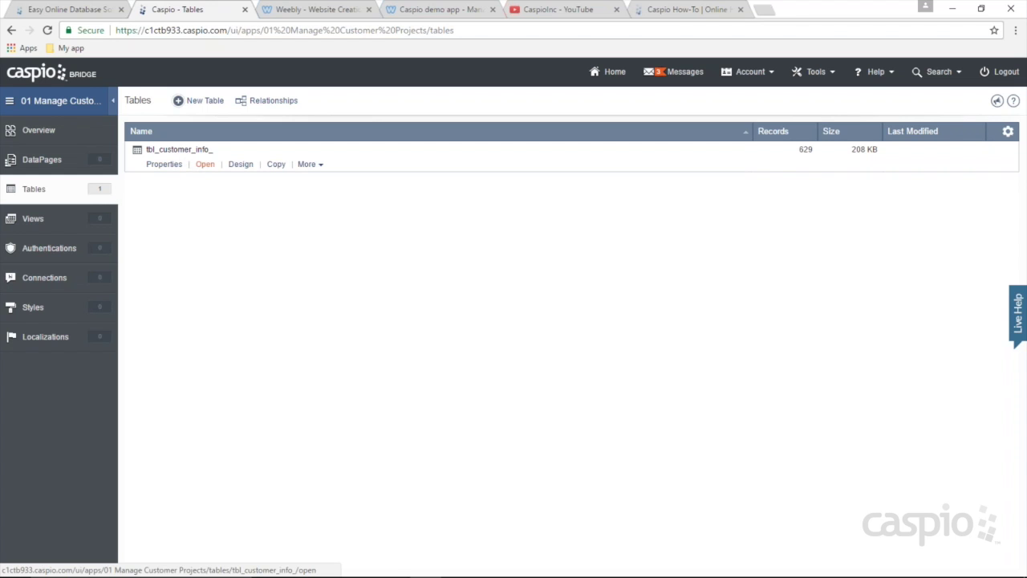
click(205, 164)
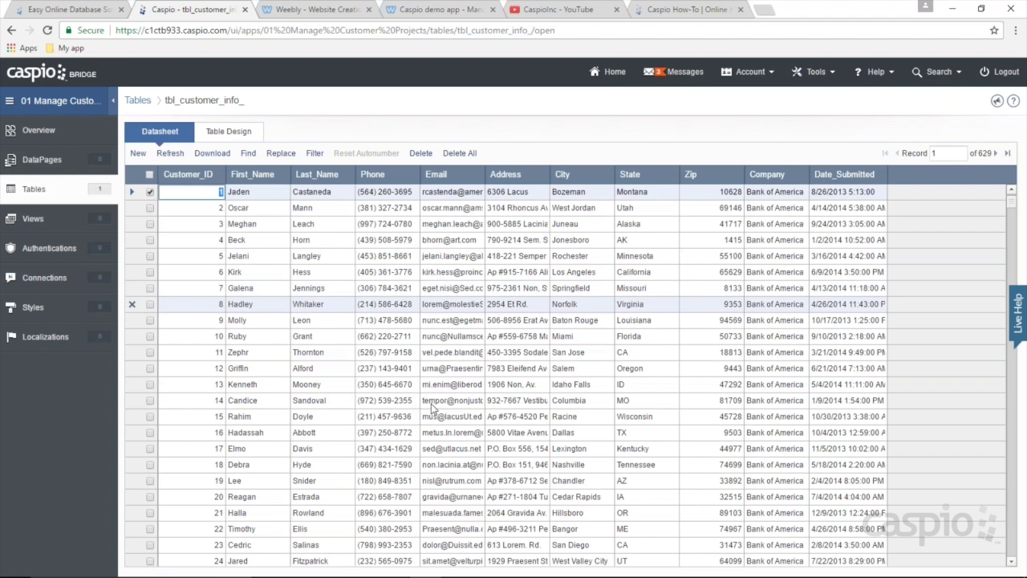
Step: Switch to Excel to compare the Customers workbook with the imported data, and return to the Caspio datasheet to select customer name cells
mouse_move(437, 574)
click(393, 565)
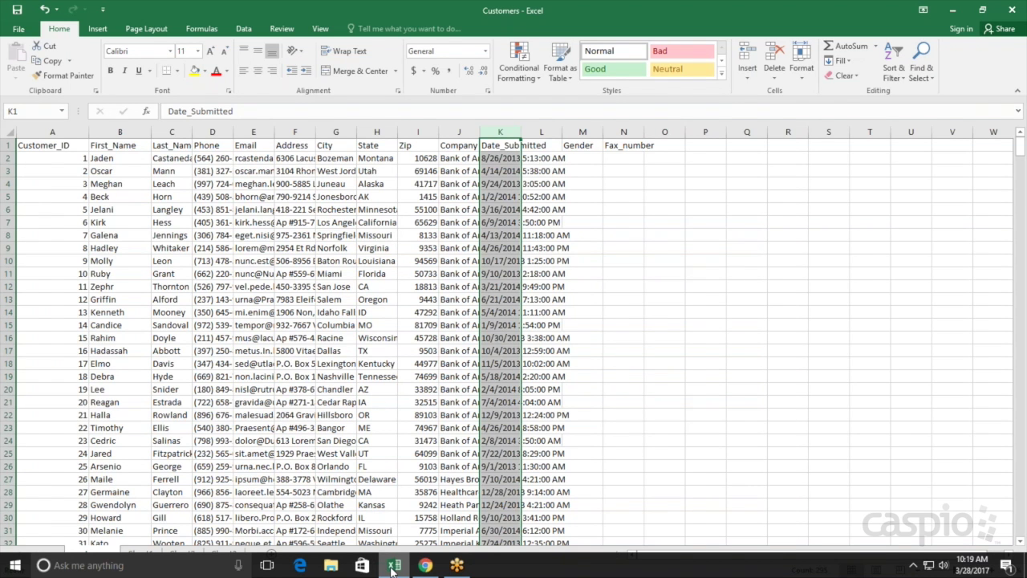
click(392, 565)
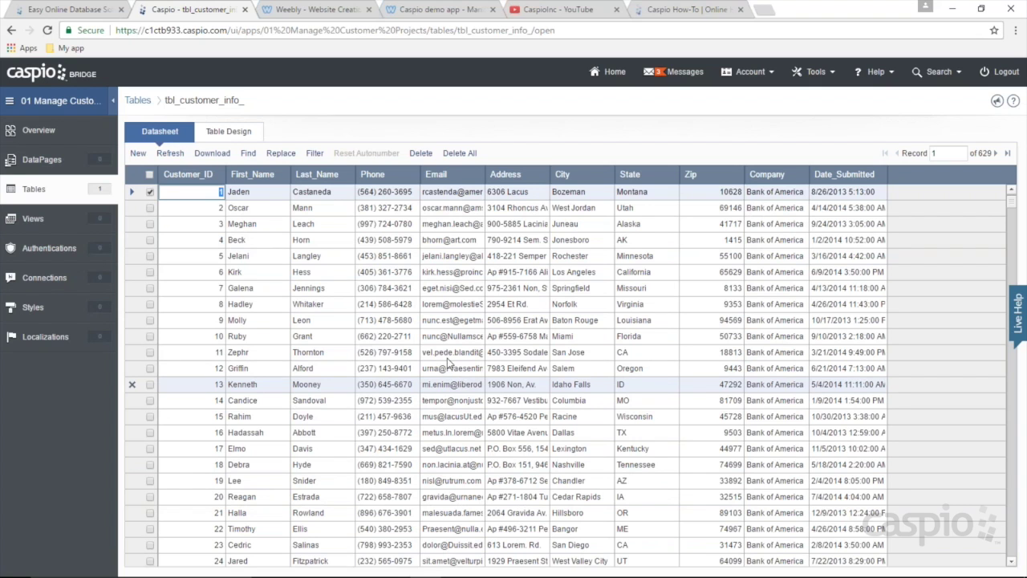
click(255, 224)
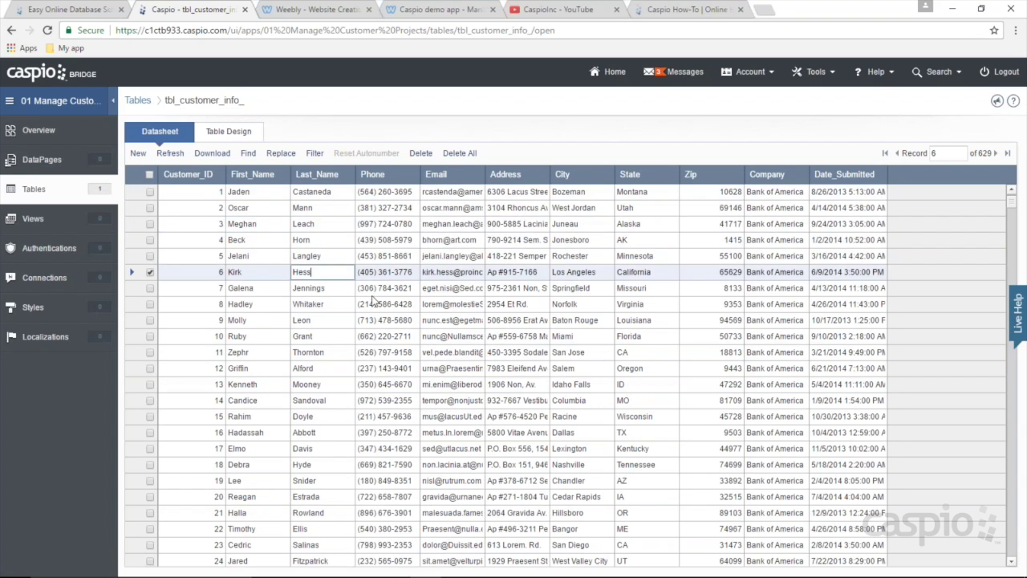
Step: Inspect records in the datasheet, and open the table design of tbl_customer_info_ to examine its name and phone fields
click(386, 320)
click(576, 368)
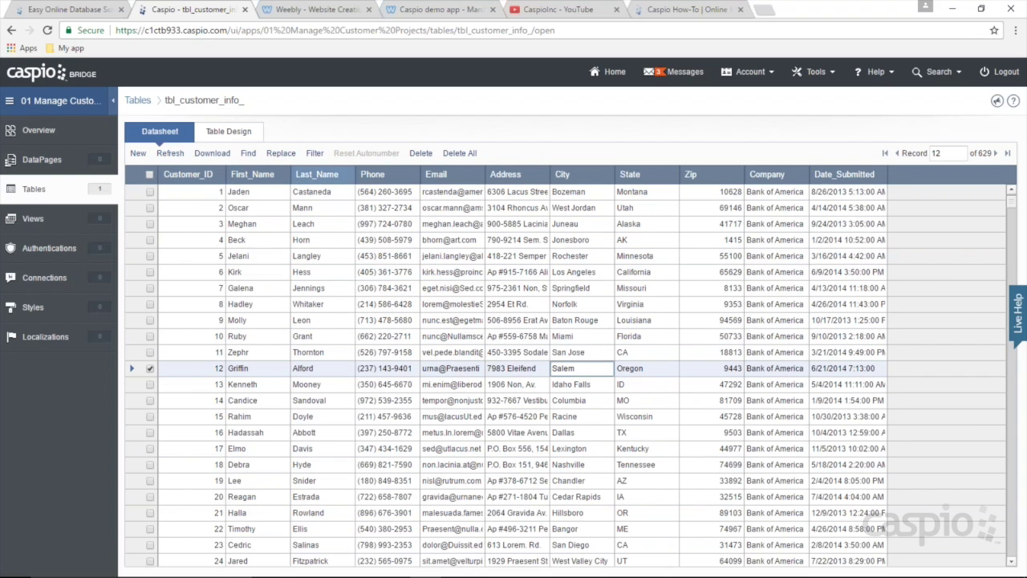
click(228, 135)
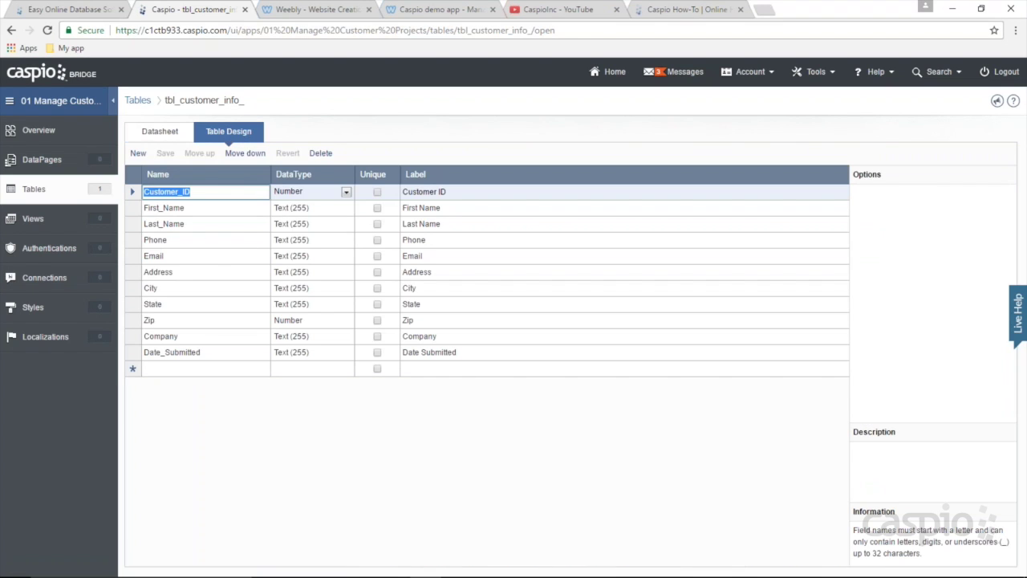
click(188, 207)
click(197, 225)
click(193, 240)
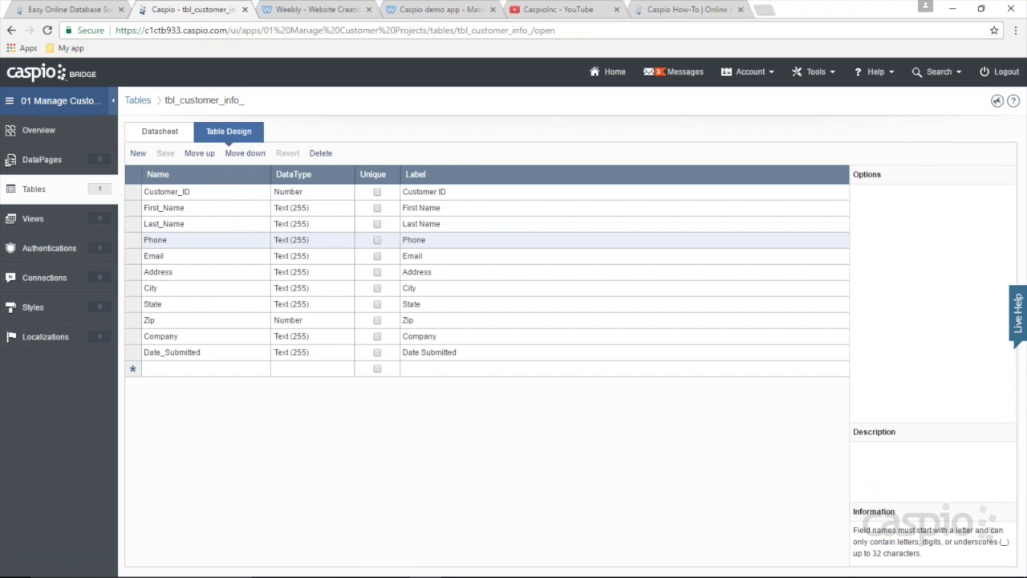
click(192, 240)
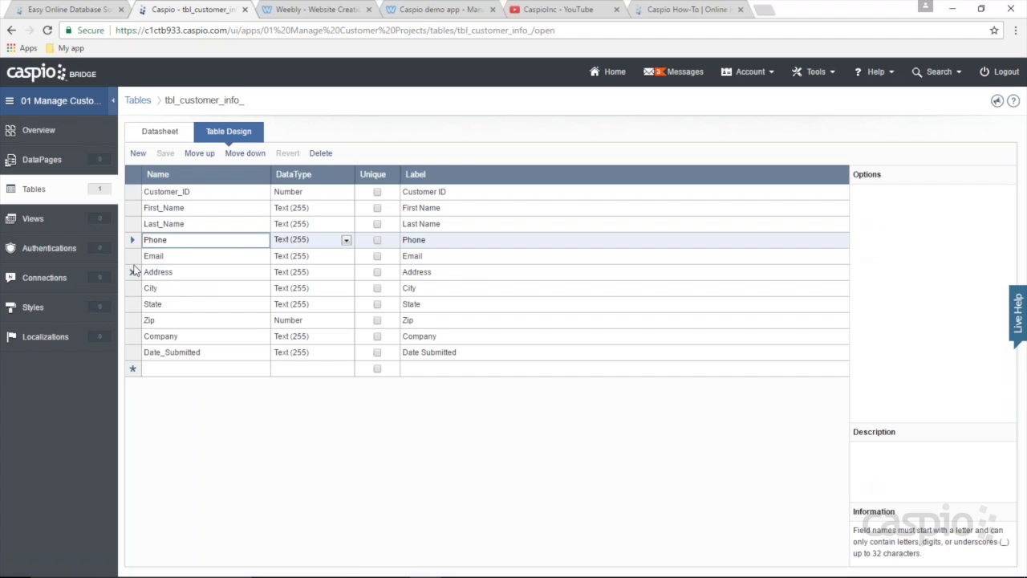
Step: Add two new fields named Gender and Invoice at the end of the table design
click(201, 369)
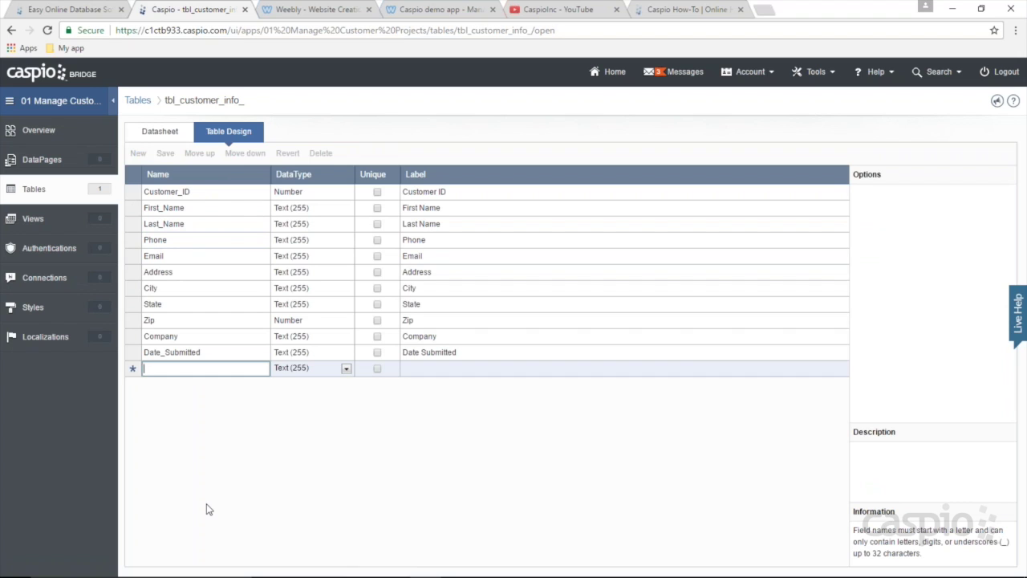
text(Gender)
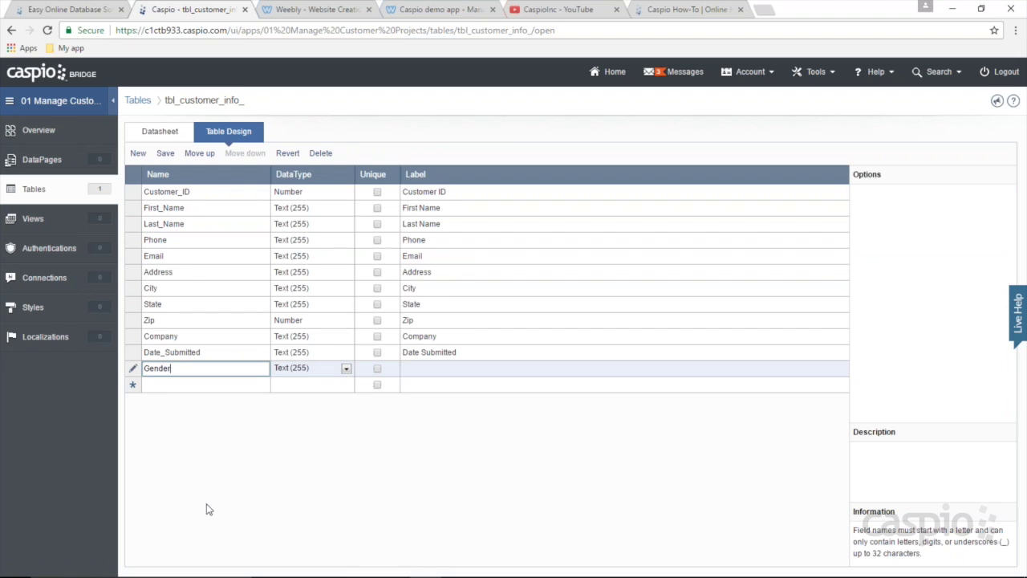
click(200, 387)
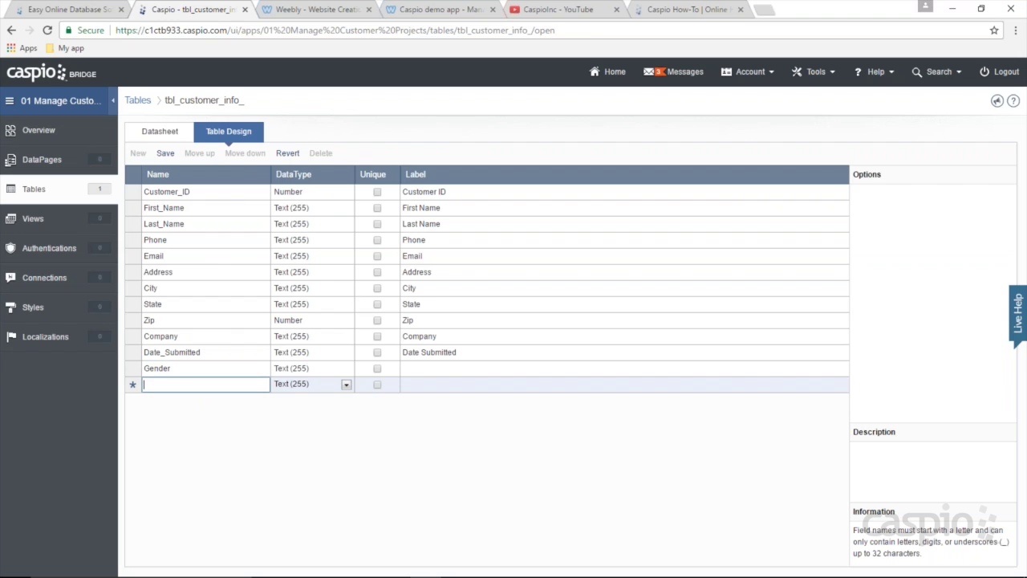
text(Invoice)
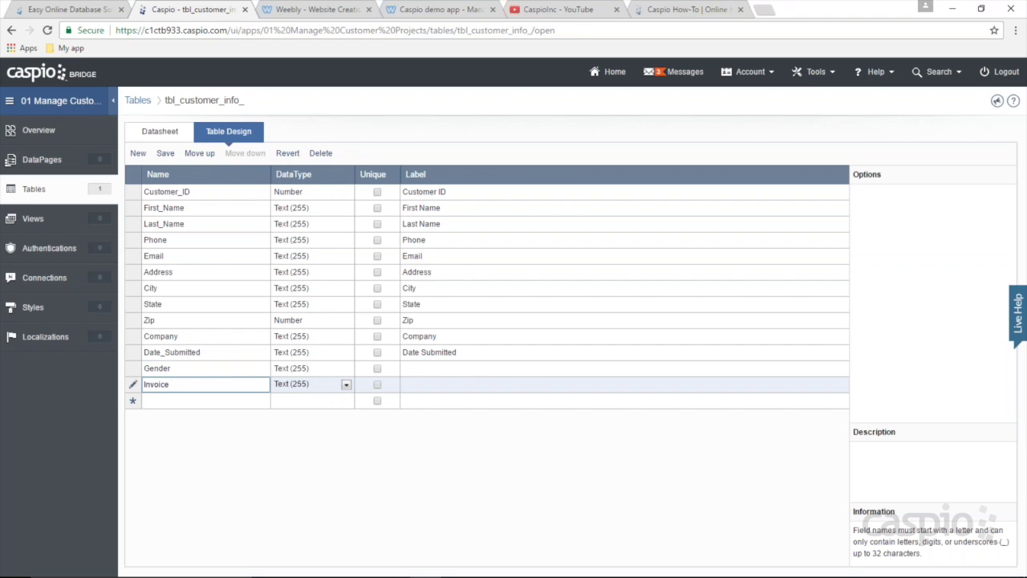
Step: Set the Invoice field's data type to File and save the table design, returning to the datasheet
click(300, 387)
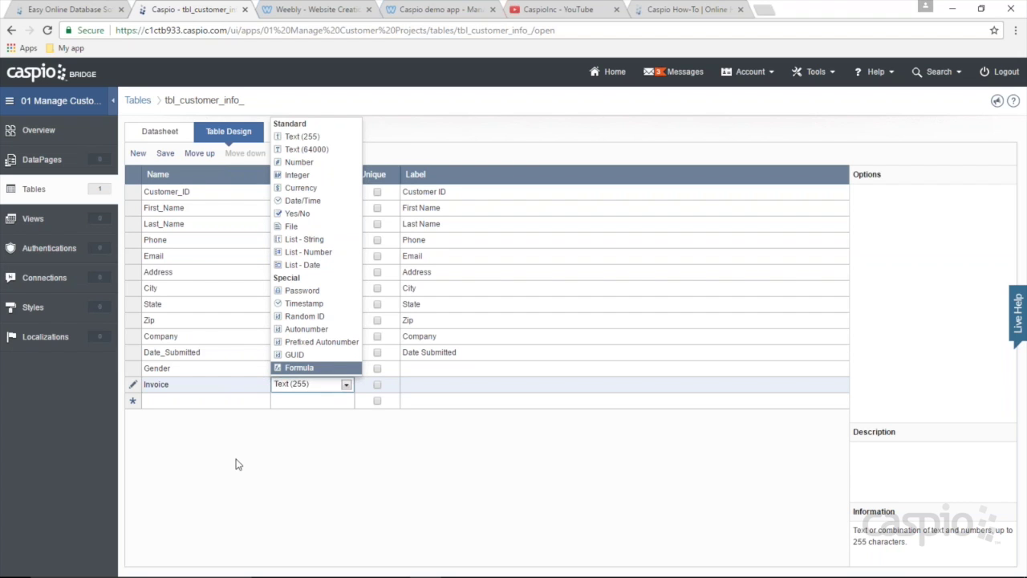
click(238, 462)
click(301, 390)
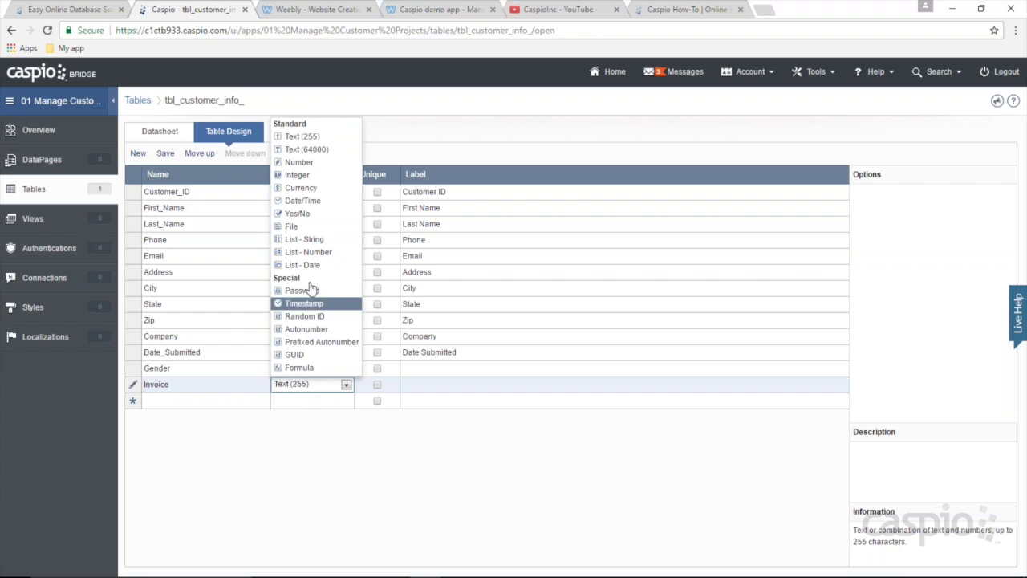
click(309, 229)
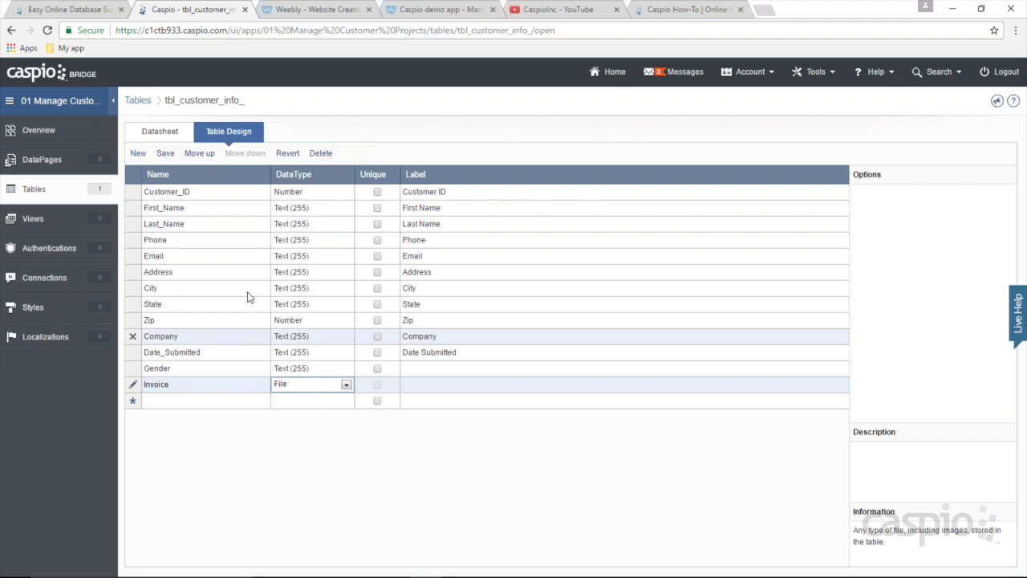
click(164, 153)
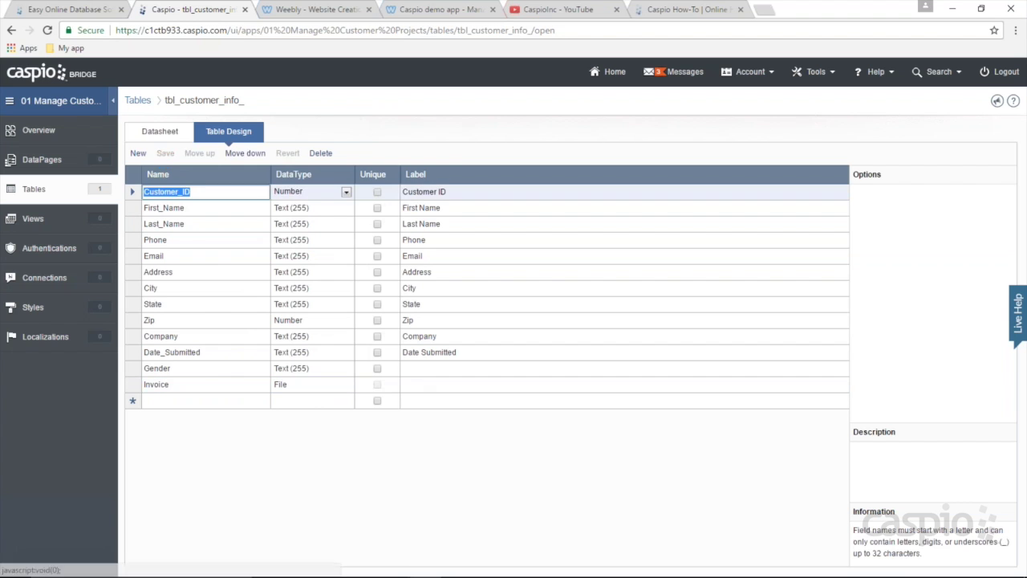
click(160, 132)
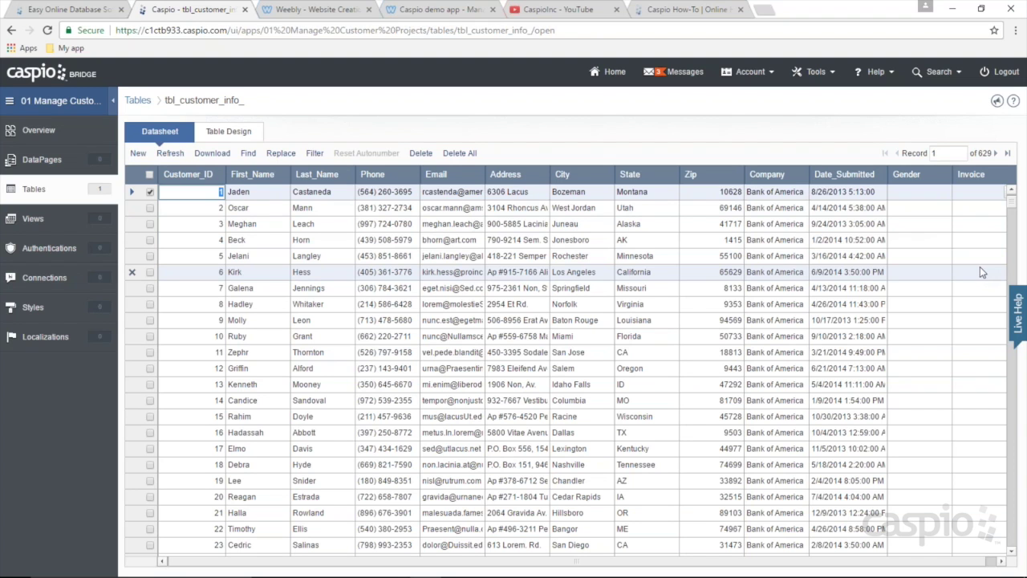
Step: Move the Gender field up to directly below Last_Name, save the table design and view the column order in the datasheet
click(227, 133)
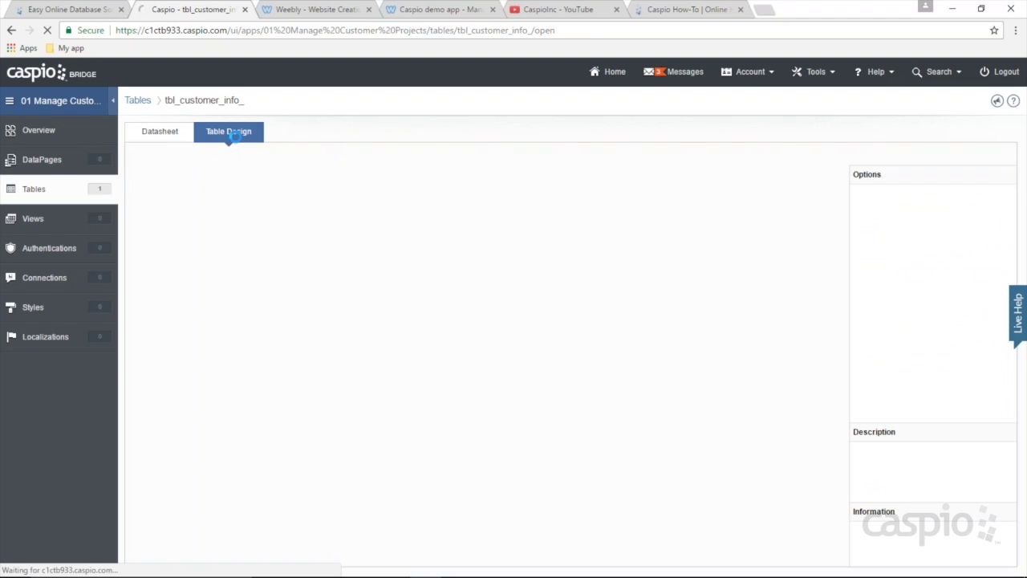
click(202, 368)
click(183, 371)
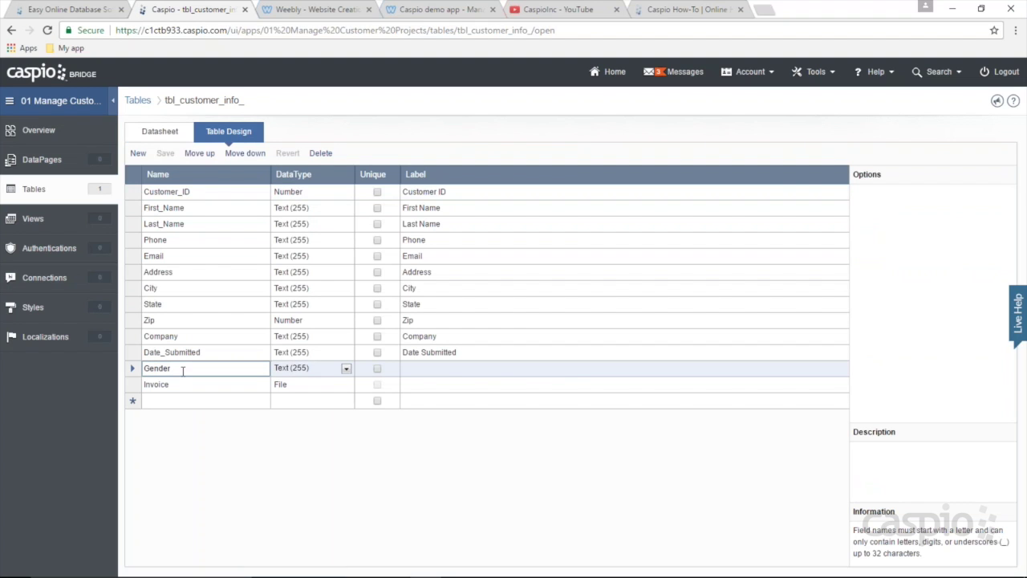
click(198, 153)
click(198, 154)
click(199, 153)
click(198, 153)
click(198, 153)
click(199, 153)
click(198, 154)
click(198, 153)
click(164, 153)
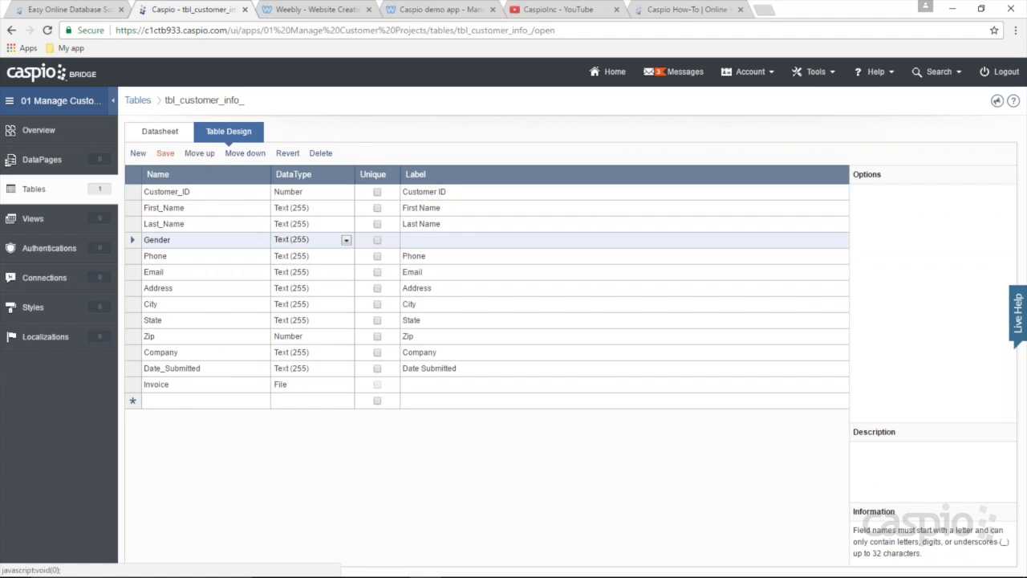
click(155, 133)
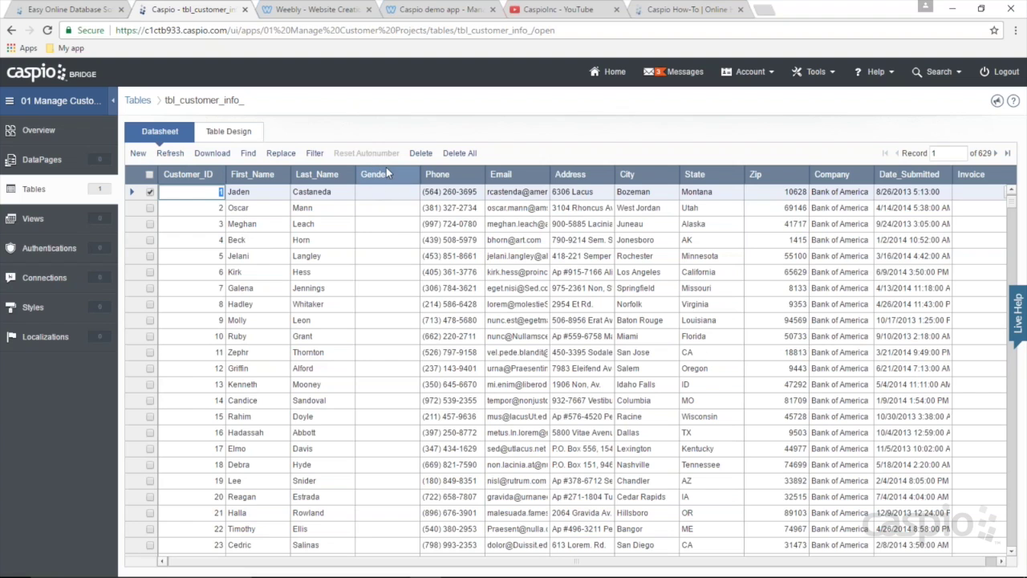
Step: Delete the Gender field from the table design, save the change and return to the datasheet
click(239, 136)
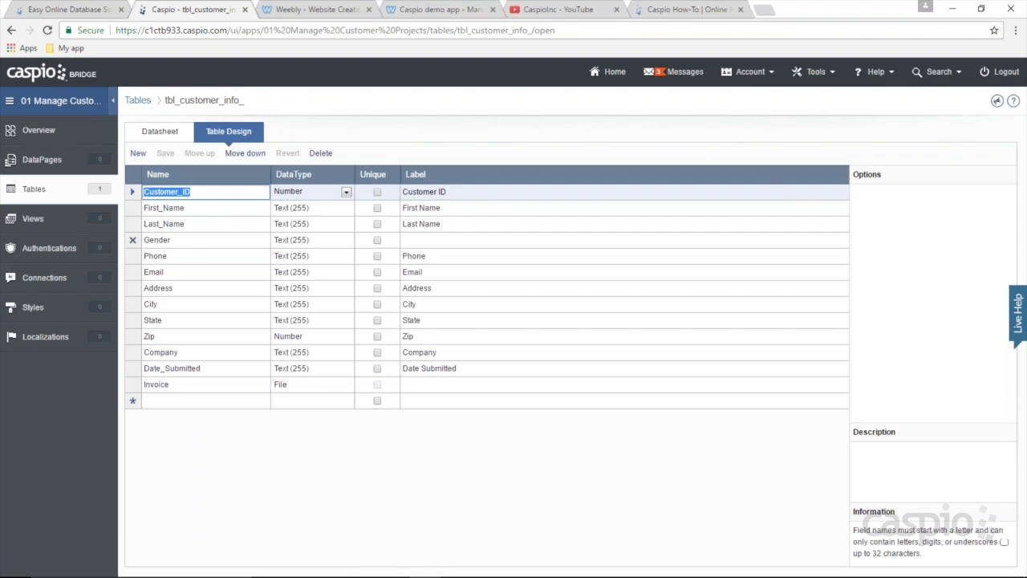
click(134, 240)
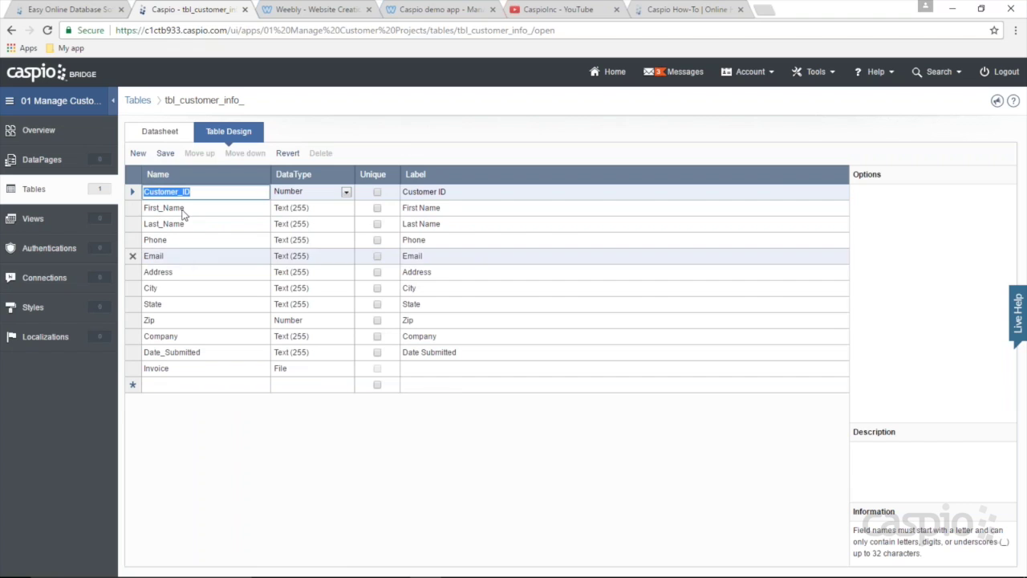
click(166, 153)
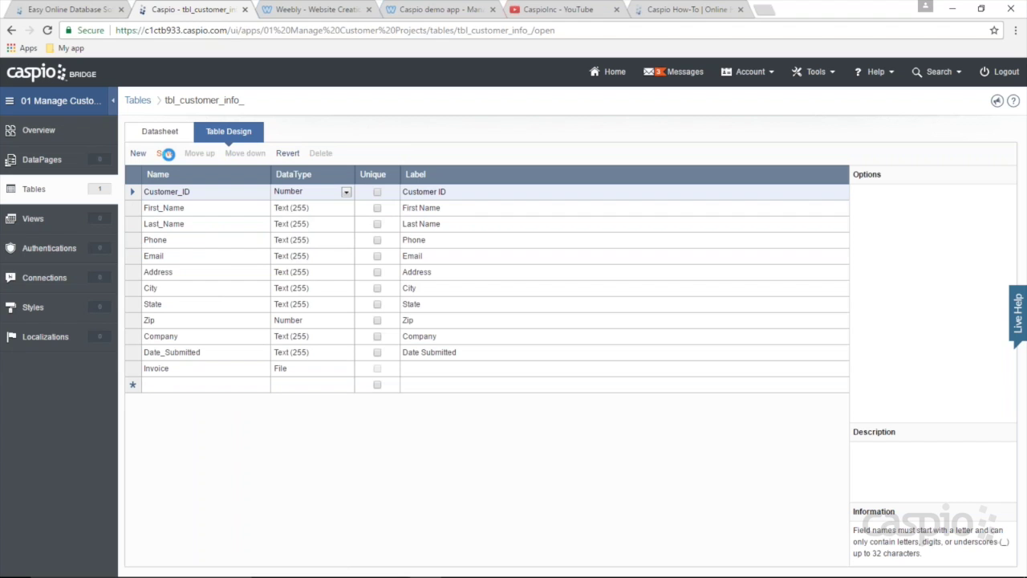
click(164, 134)
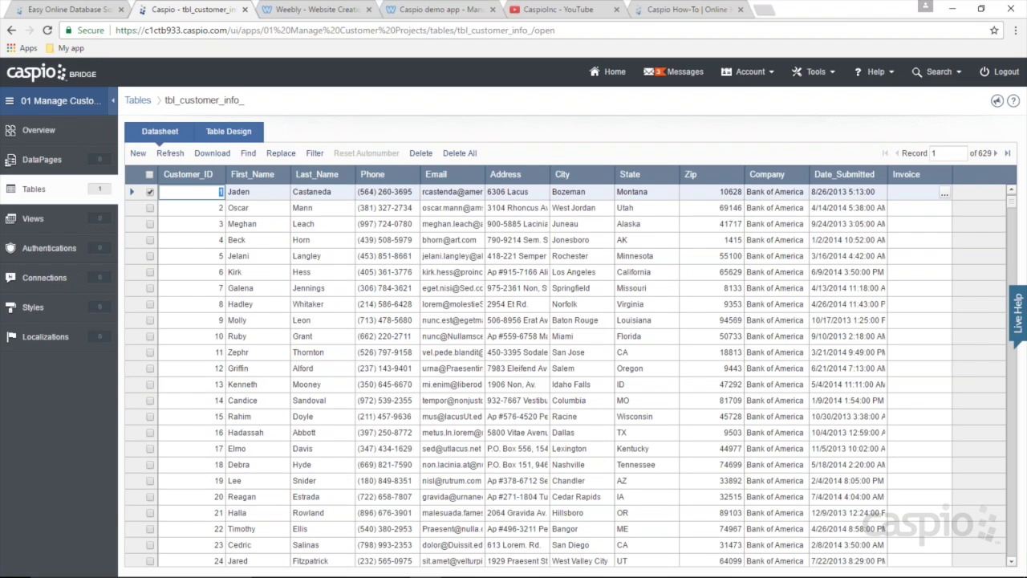
Step: Change the Customer_ID field's data type to Autonumber in the table design and save it
click(228, 130)
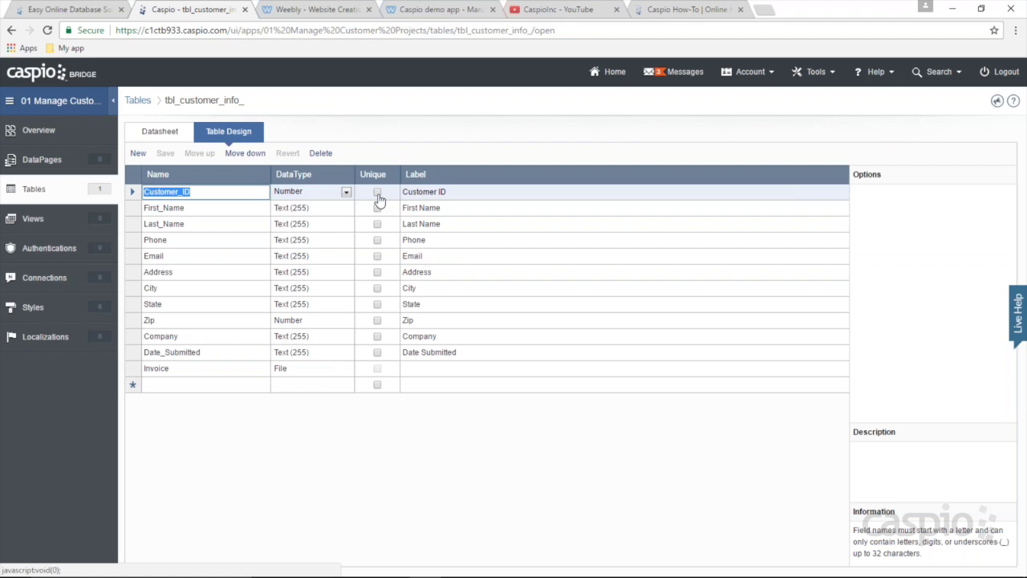
click(165, 137)
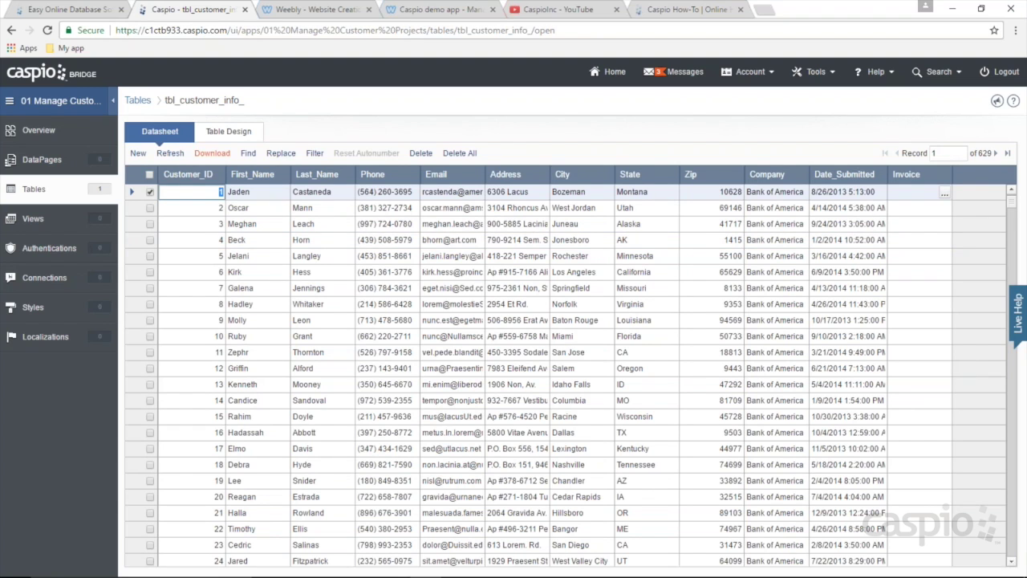
click(223, 135)
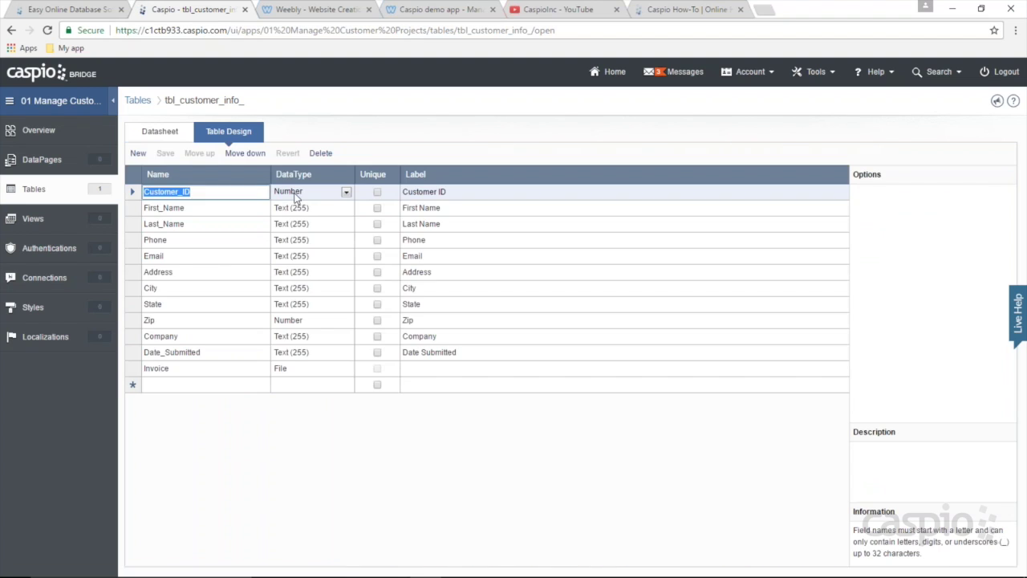
click(296, 193)
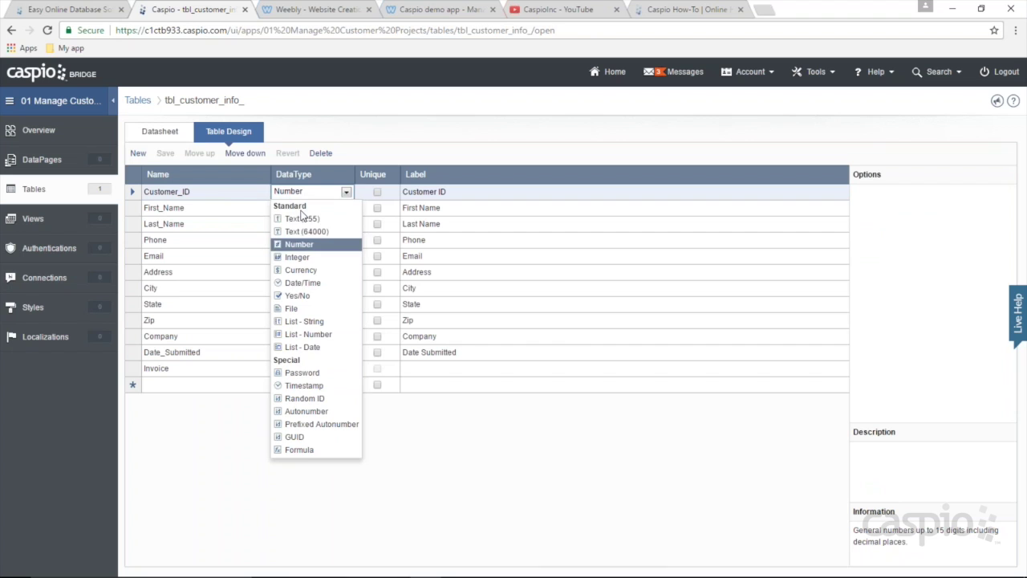
click(305, 411)
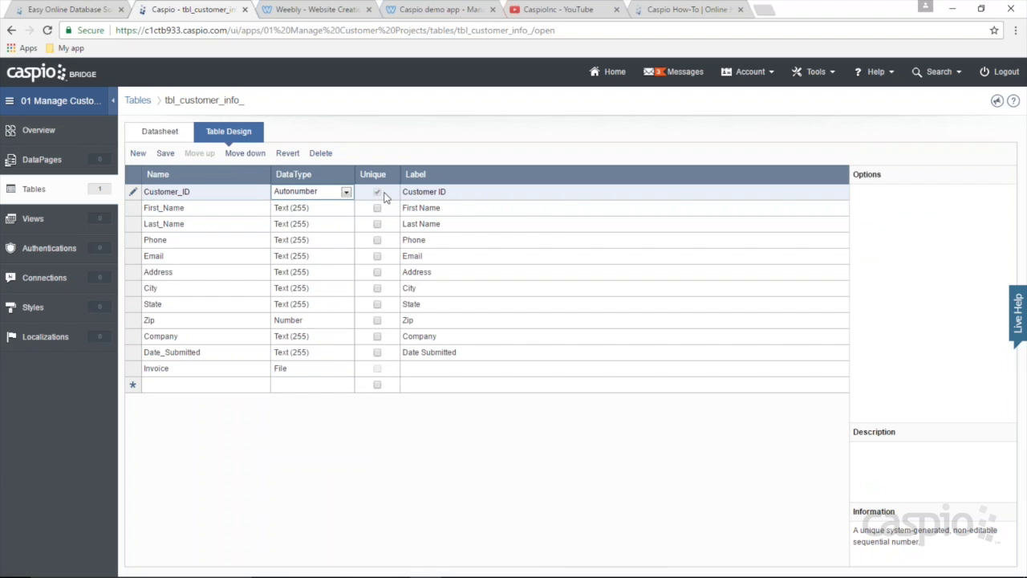
click(166, 153)
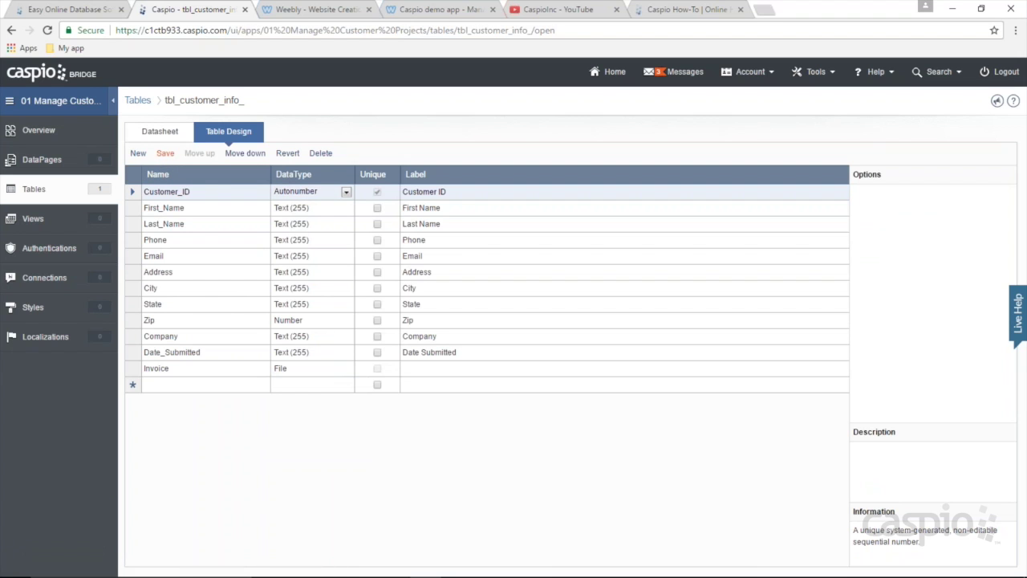
Step: Add a new record at the end of the datasheet, entering only the customer's first and last name
click(164, 135)
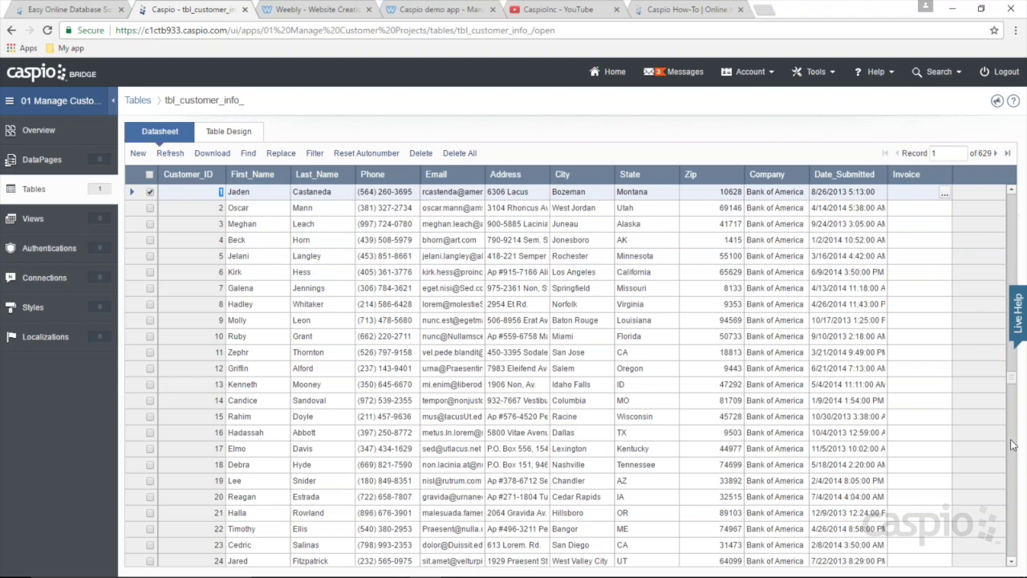
drag(1008, 575, 1008, 574)
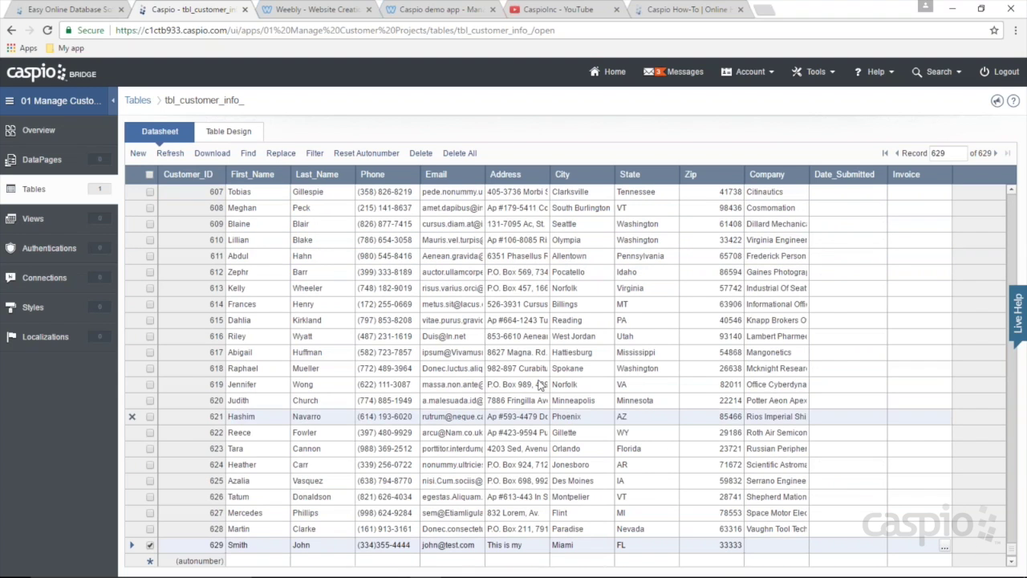
click(256, 545)
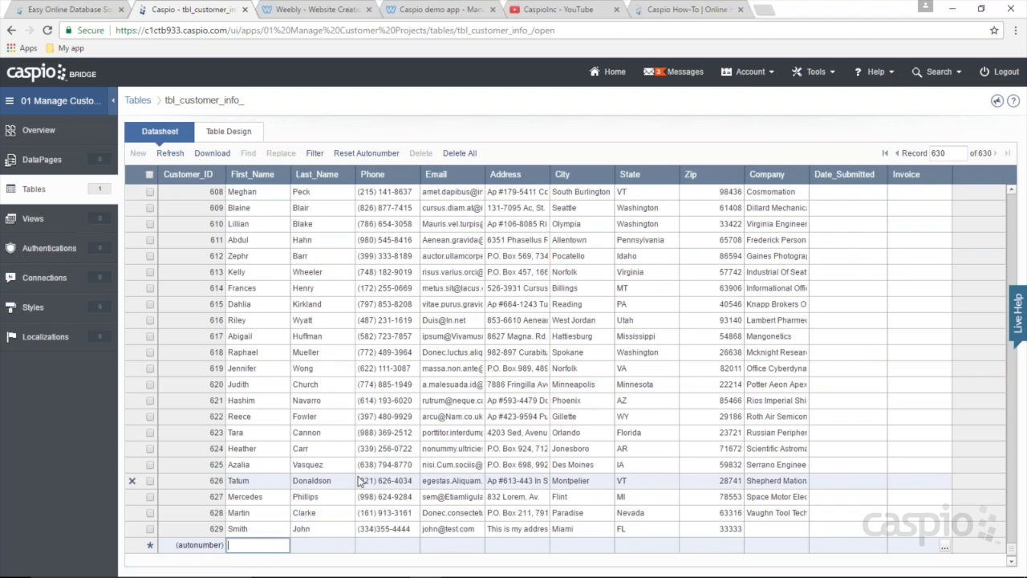
text(John)
key(Tab)
text(Doe)
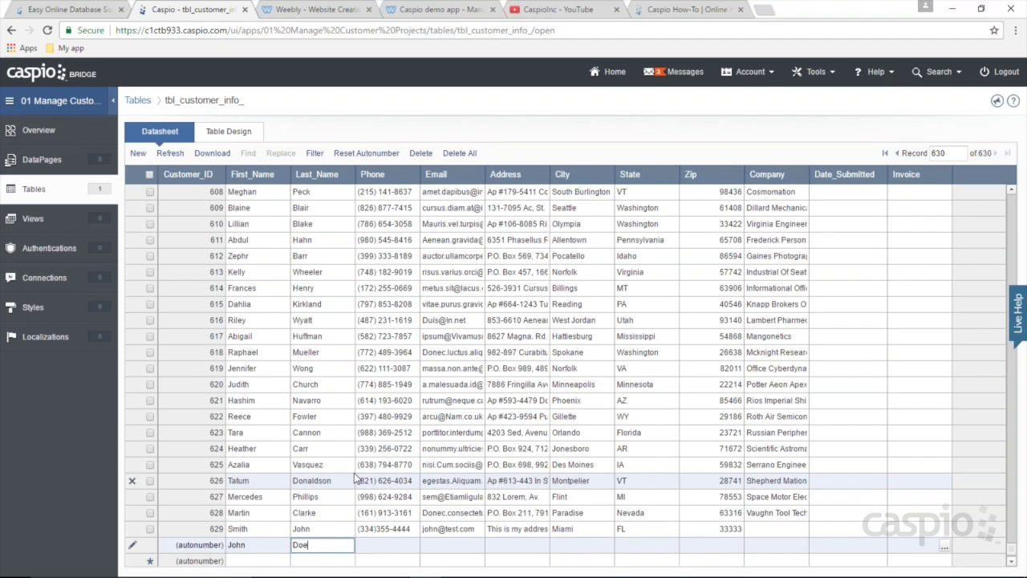
click(259, 561)
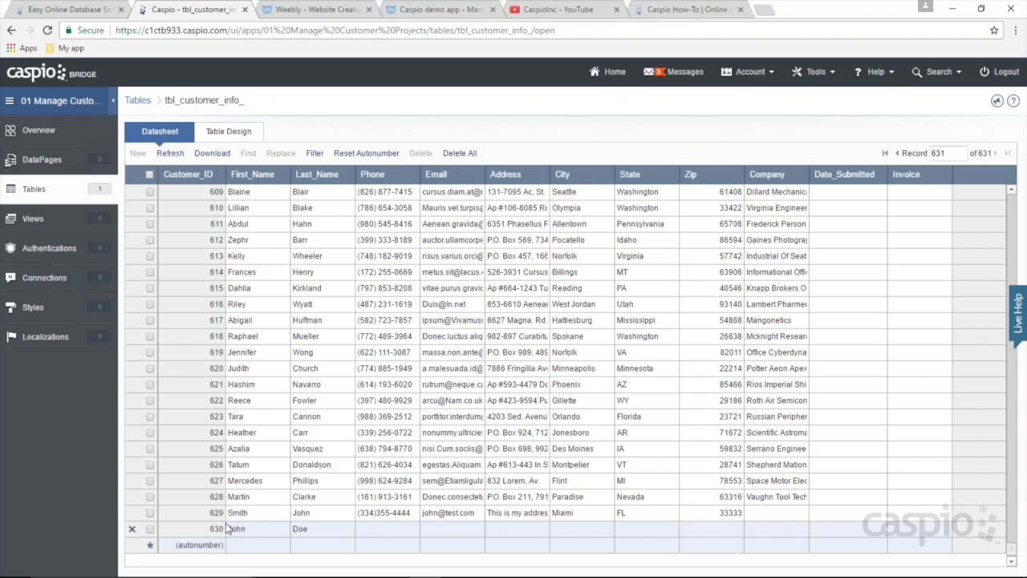
Step: Review Customer_ID's Unique setting in the table design, and open the app's list of DataPages by way of the tables list
click(224, 132)
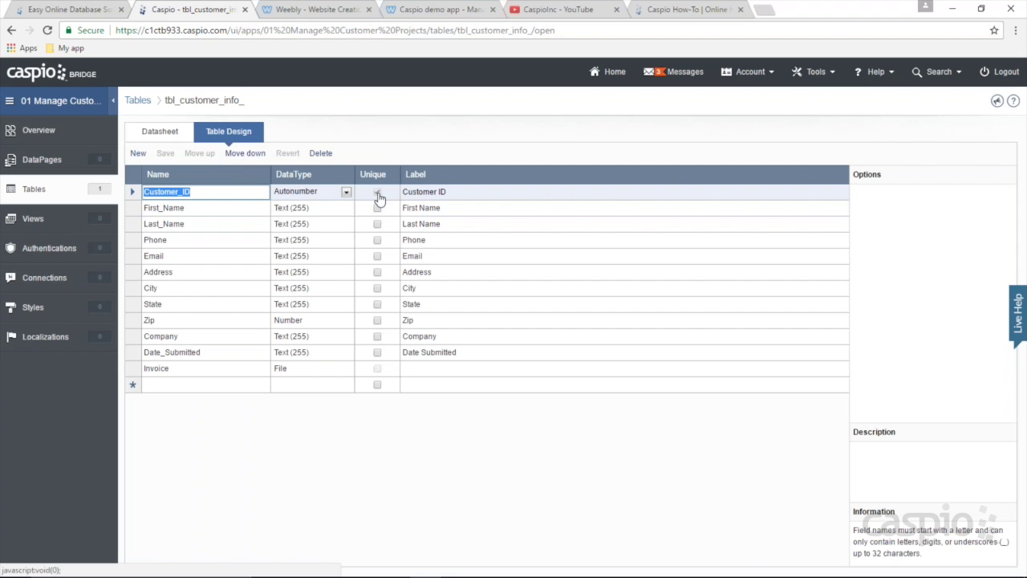
click(36, 191)
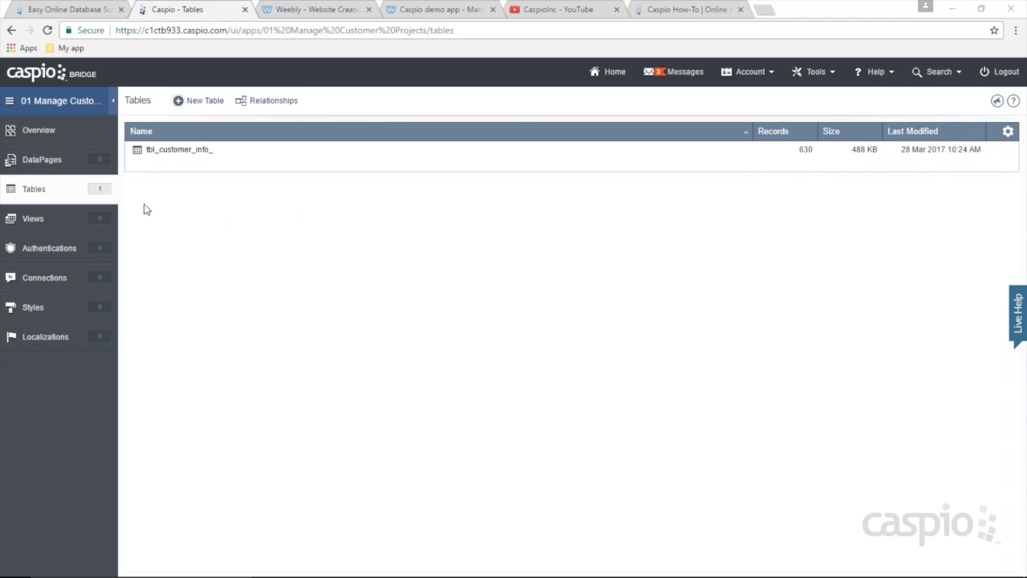
click(60, 166)
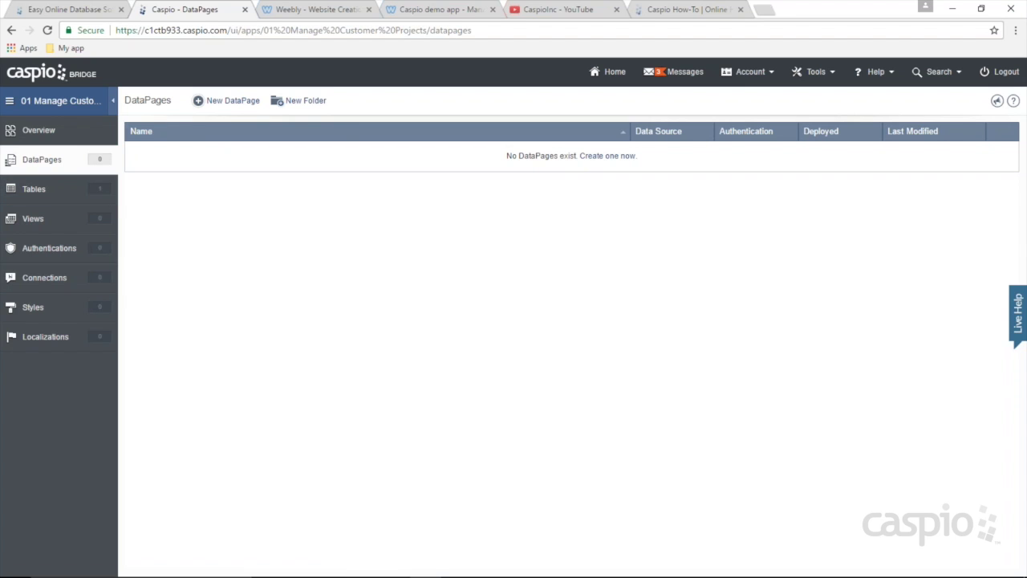
Step: Start a new DataPage and look over the Submission Form, Single Record Update and Password Recovery form types
click(231, 103)
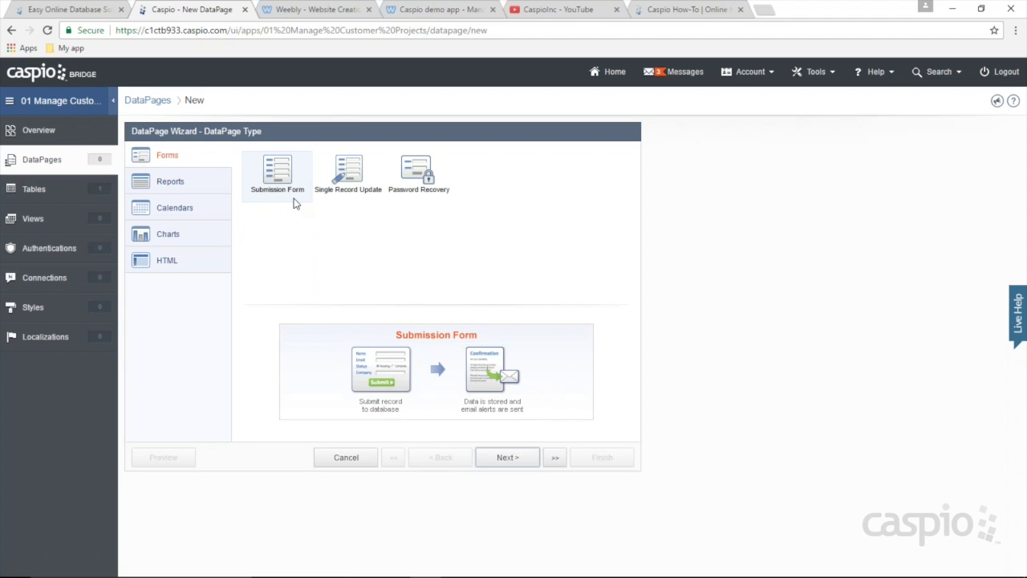
click(355, 193)
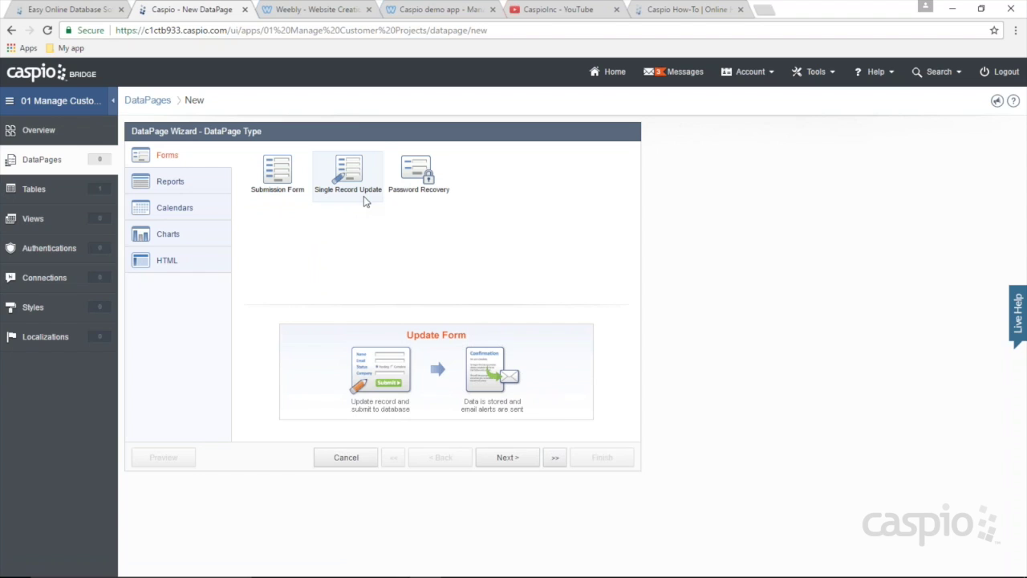
click(421, 193)
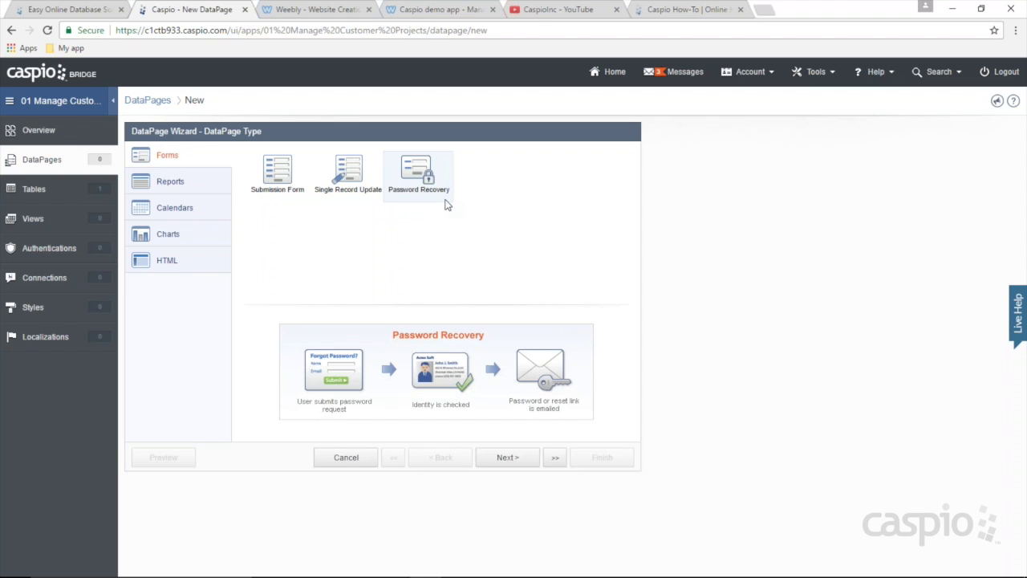
Step: Examine the report, calendar, chart and HTML DataPage types, including the Pivot Table report and the full range of charts
click(181, 184)
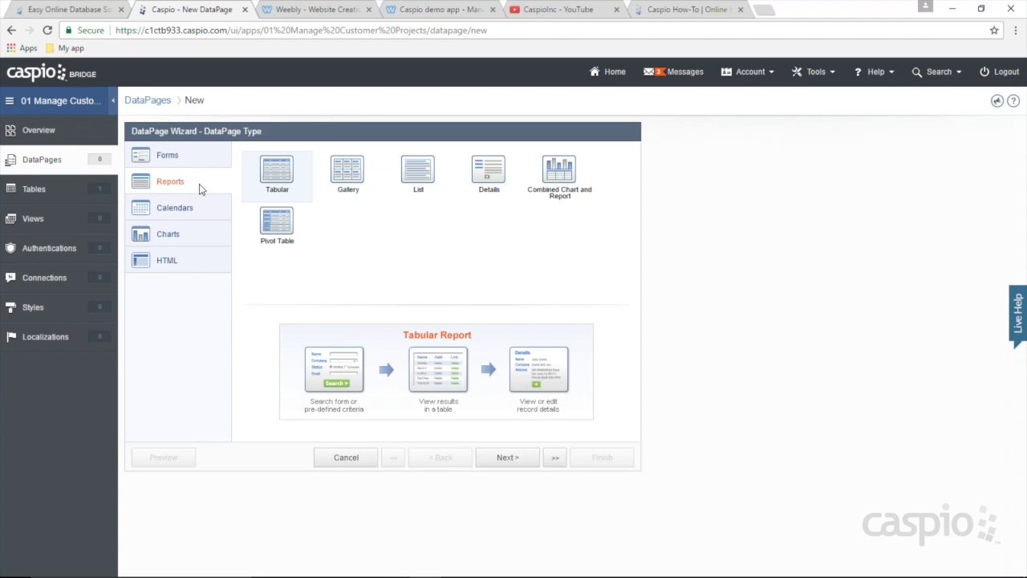
click(283, 238)
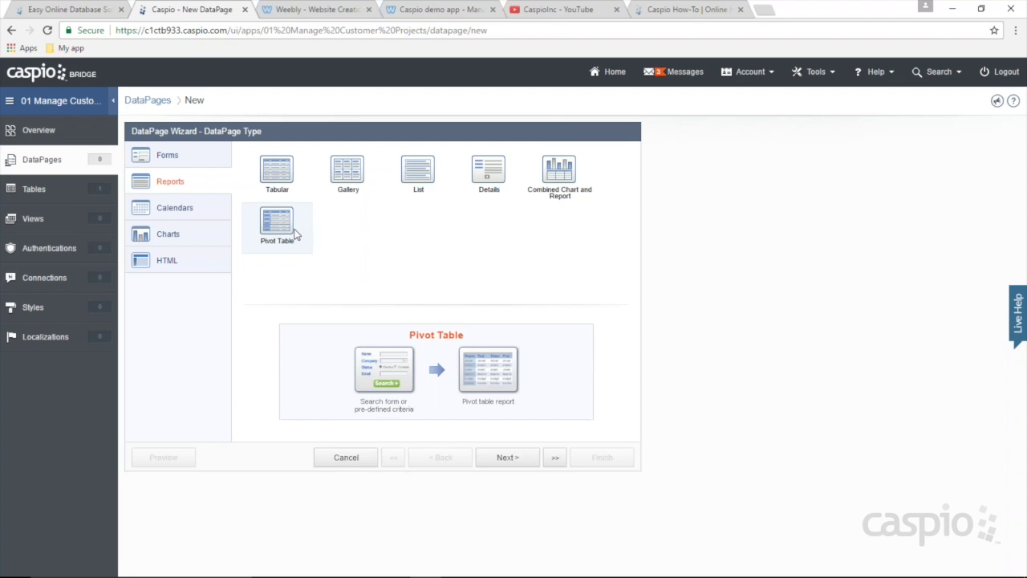
click(201, 215)
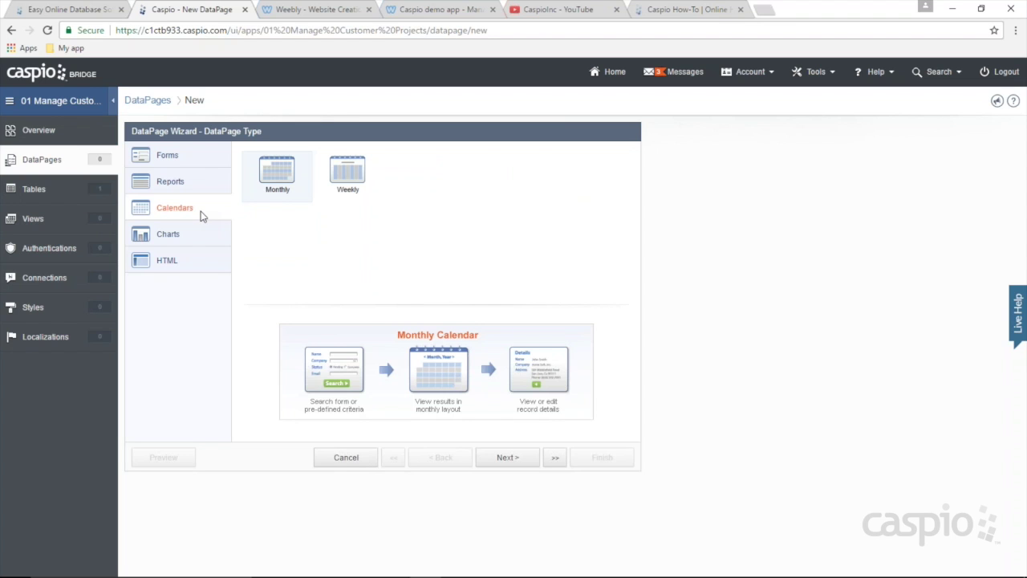
click(198, 234)
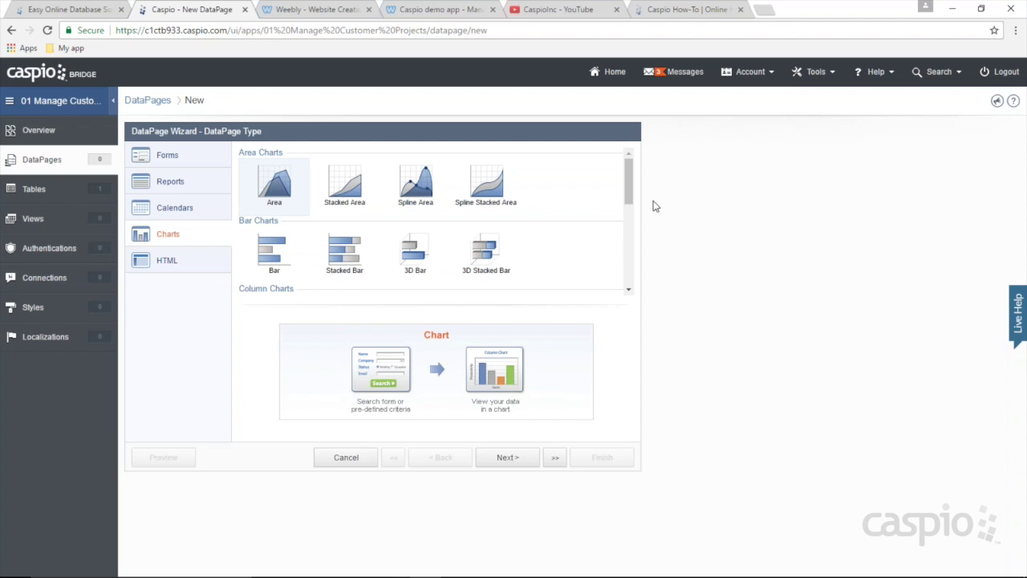
drag(628, 193, 629, 287)
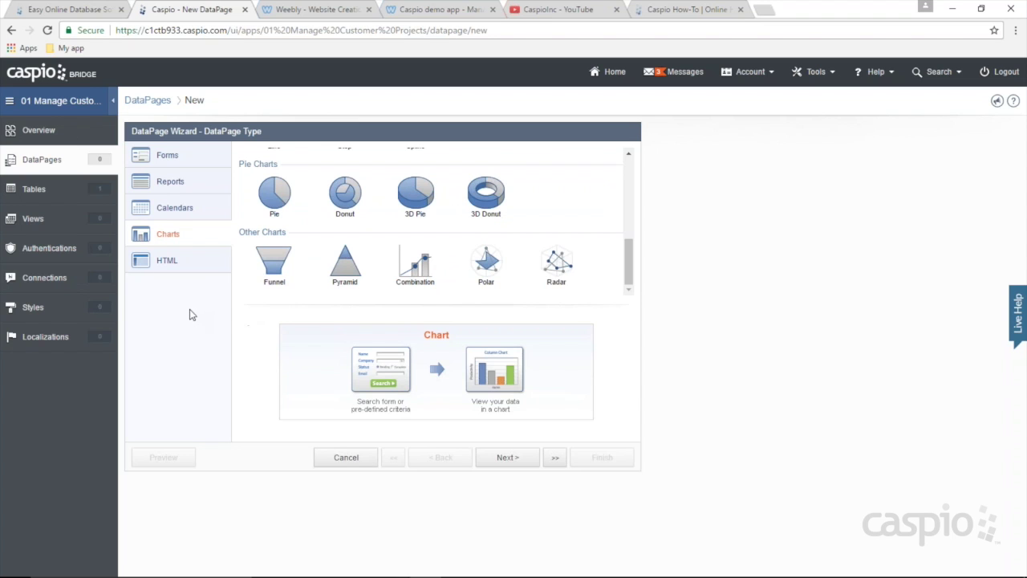
click(176, 265)
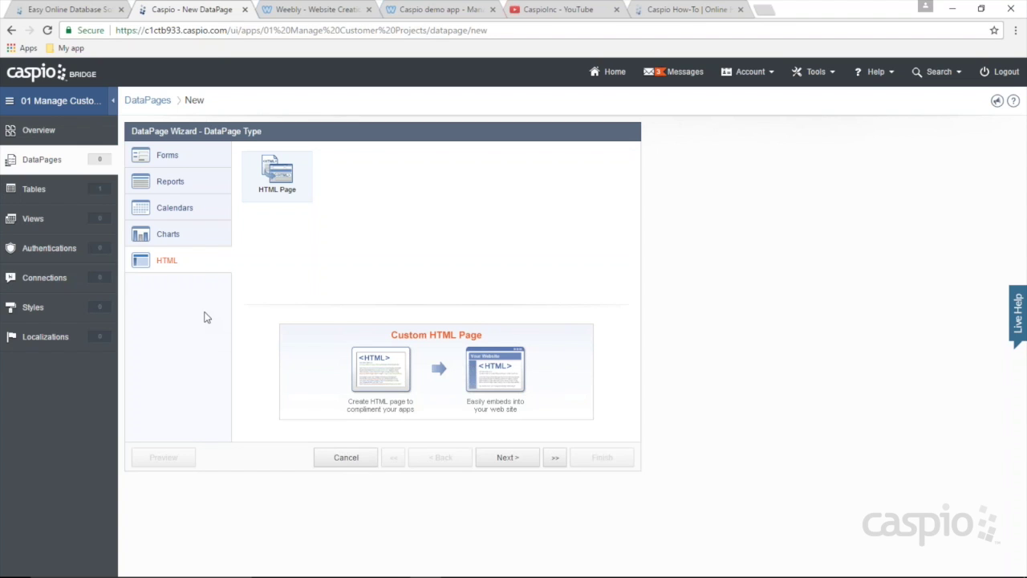
click(193, 210)
click(190, 184)
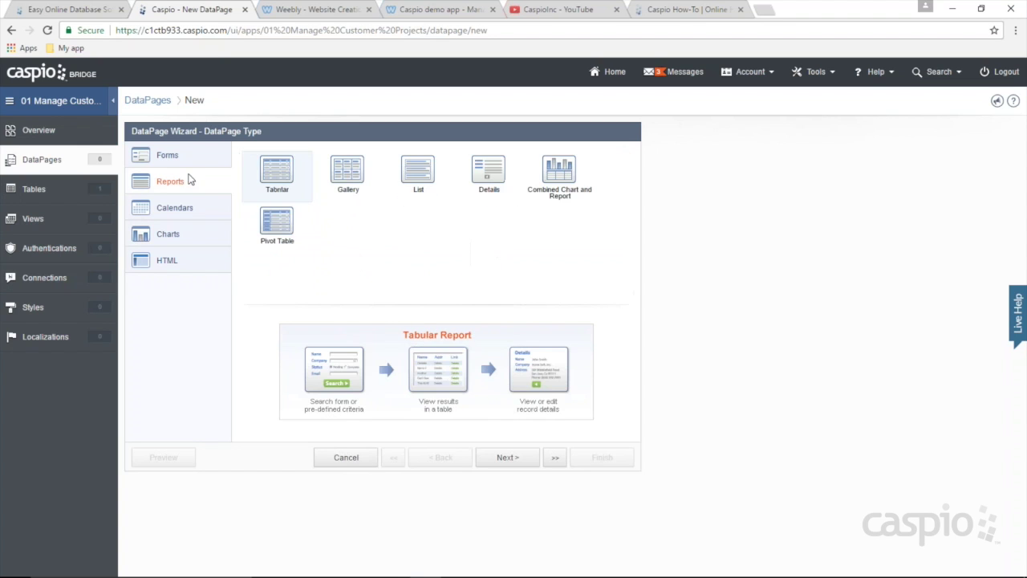
Step: Choose Submission Form as the DataPage type, with tbl_customer_info_ as its data source
click(190, 164)
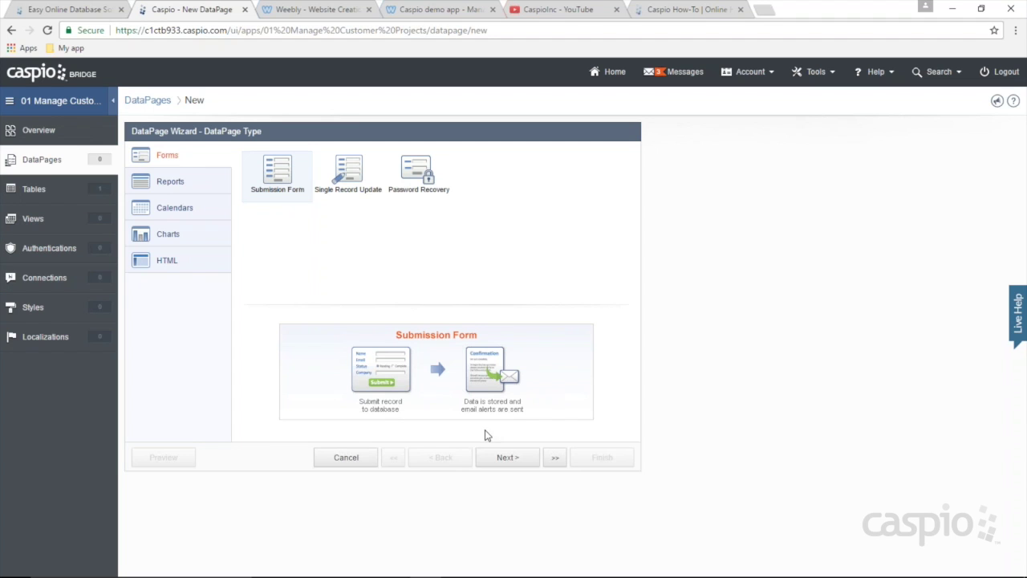
click(504, 465)
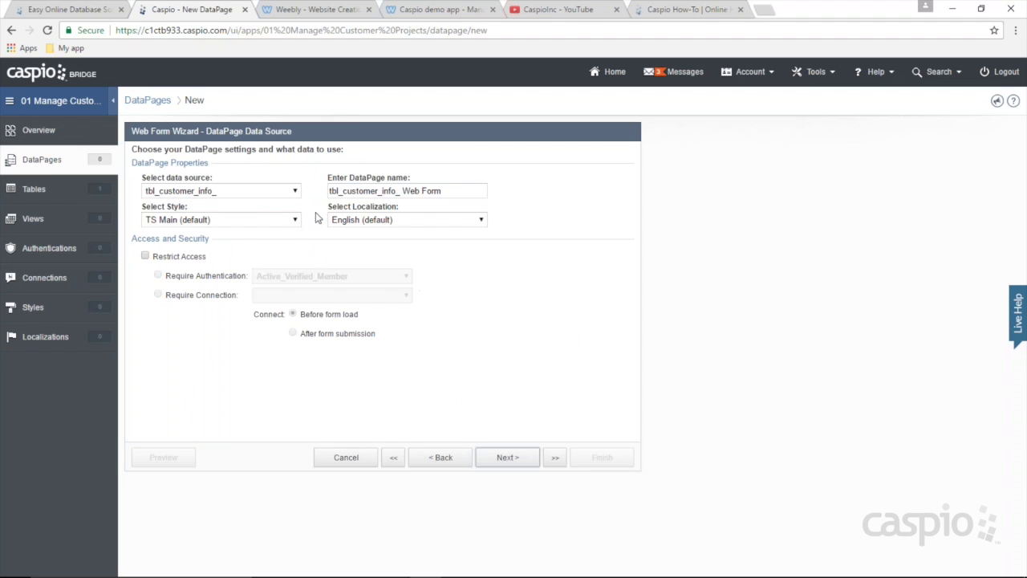
click(202, 193)
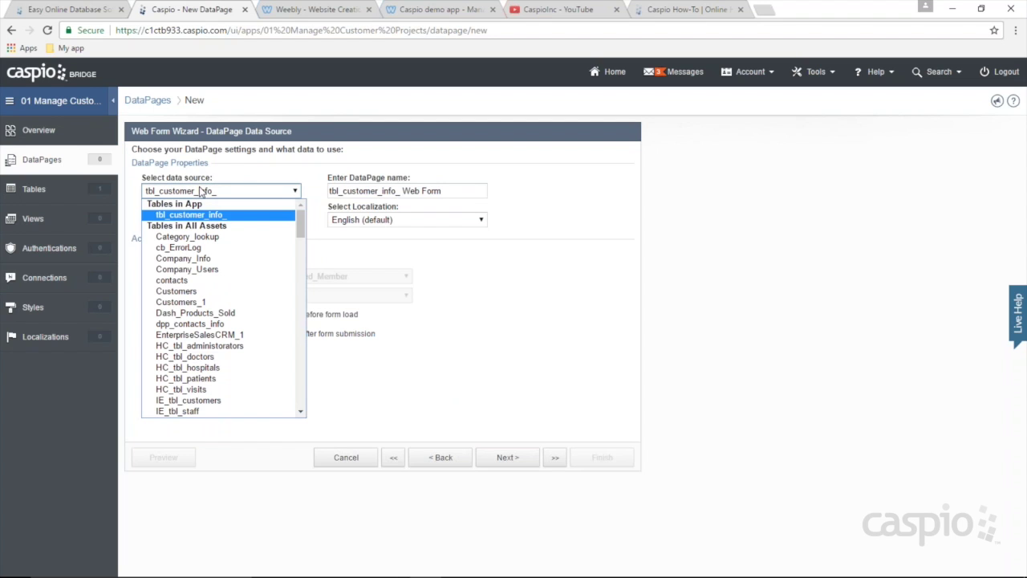
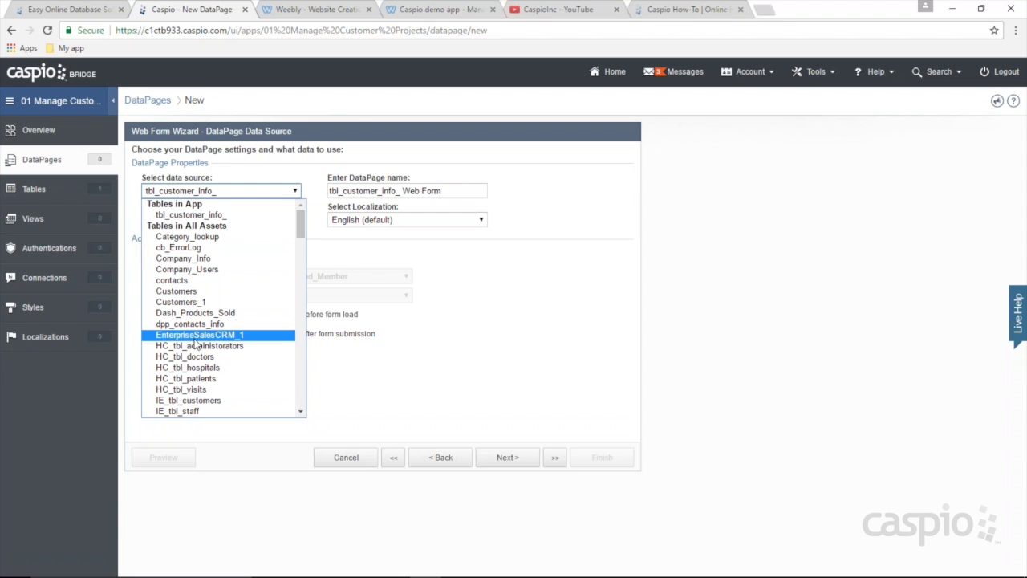
click(232, 219)
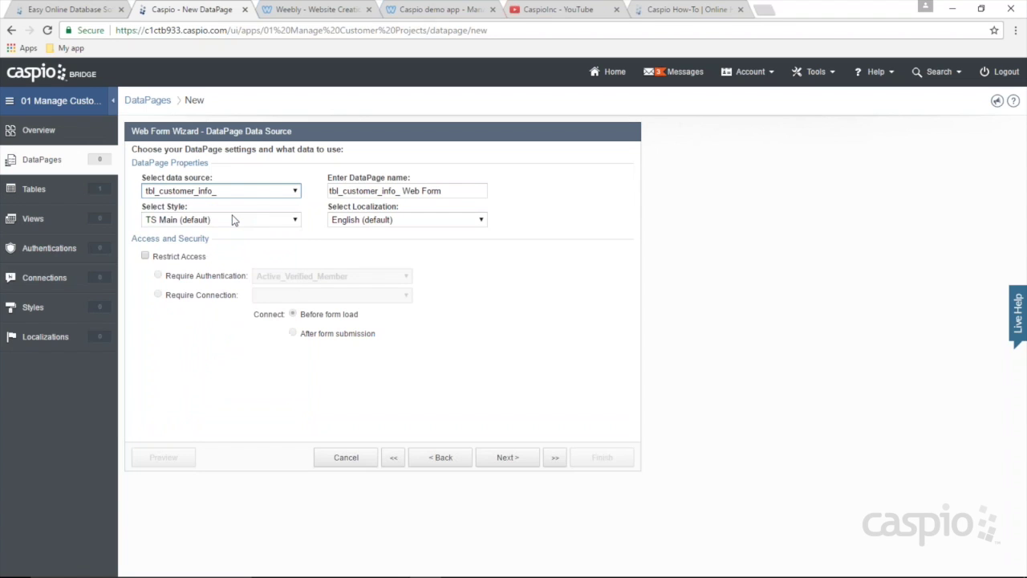
Step: Name the DataPage Add New Customer and apply the Burgundy style to it
triple_click(452, 190)
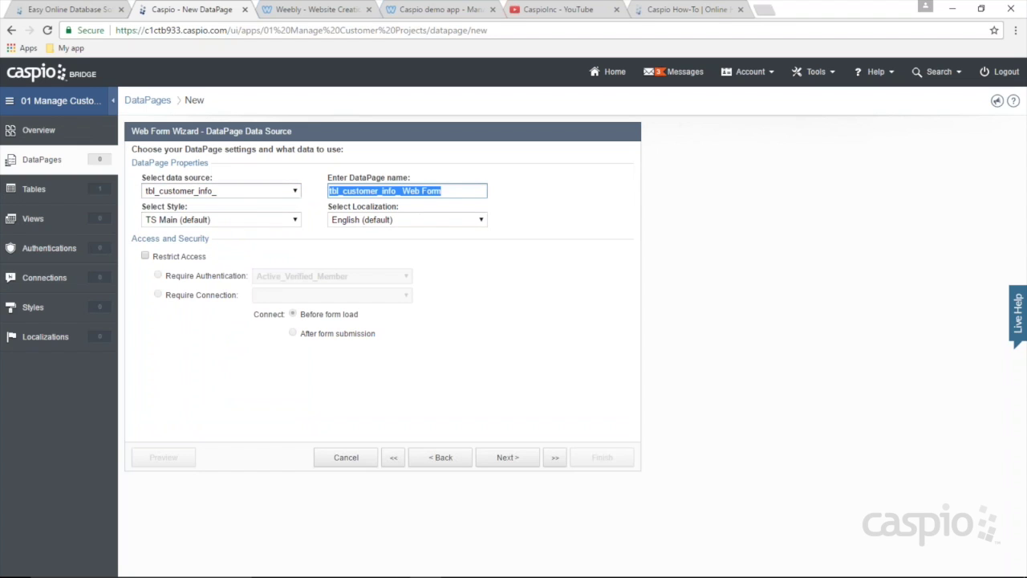
text(Add New Customer)
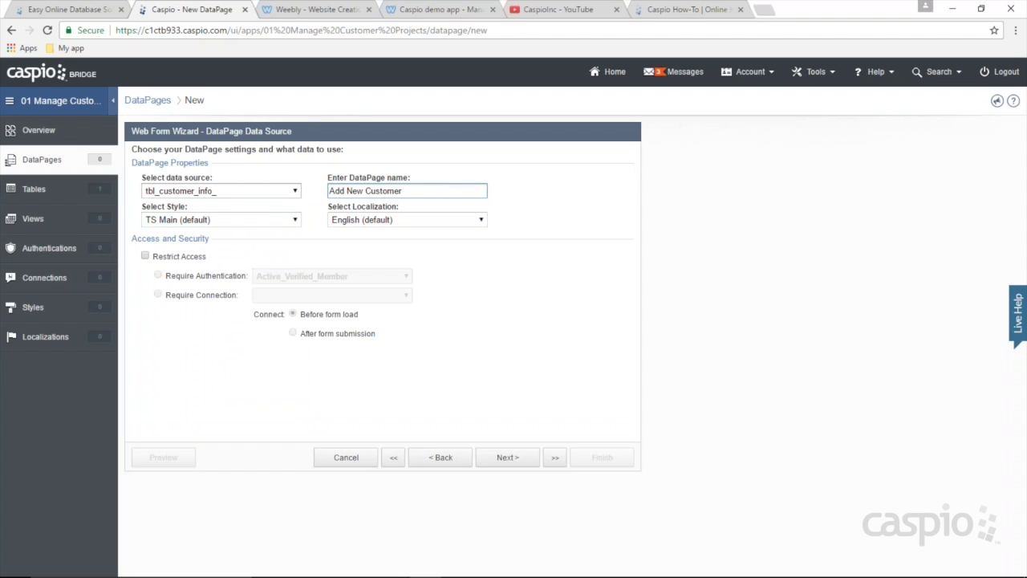
click(273, 220)
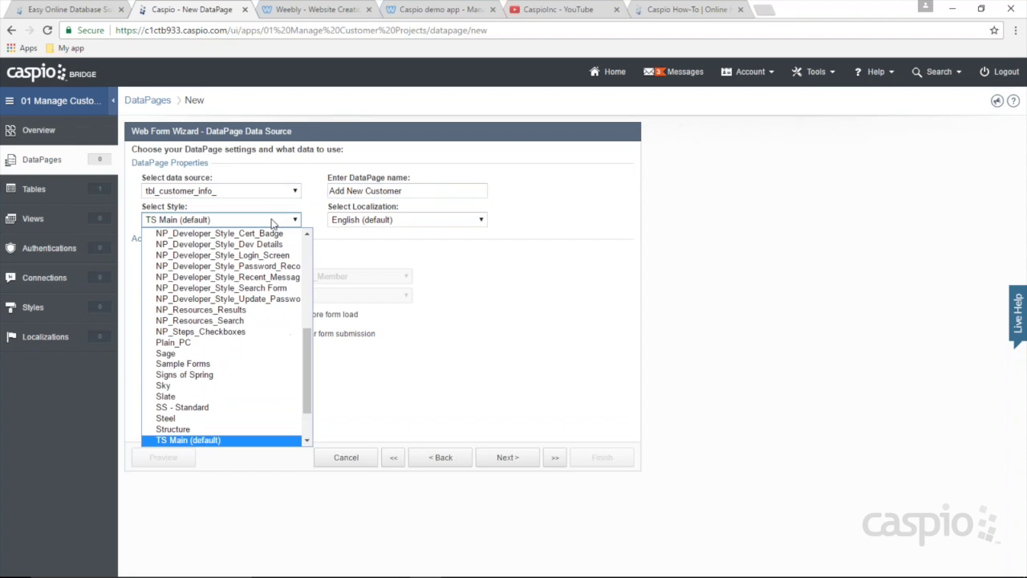
drag(305, 337, 309, 251)
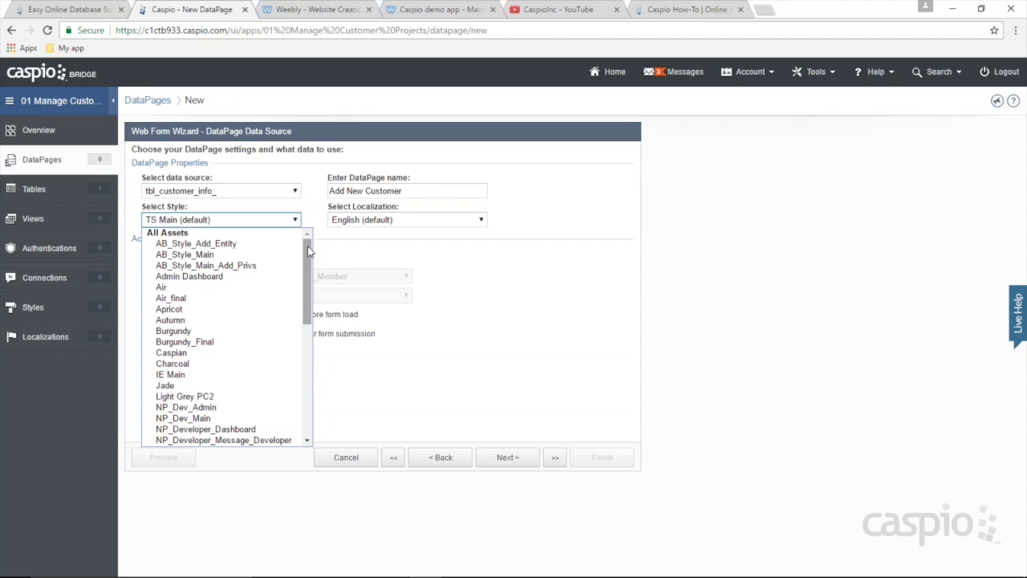
click(198, 332)
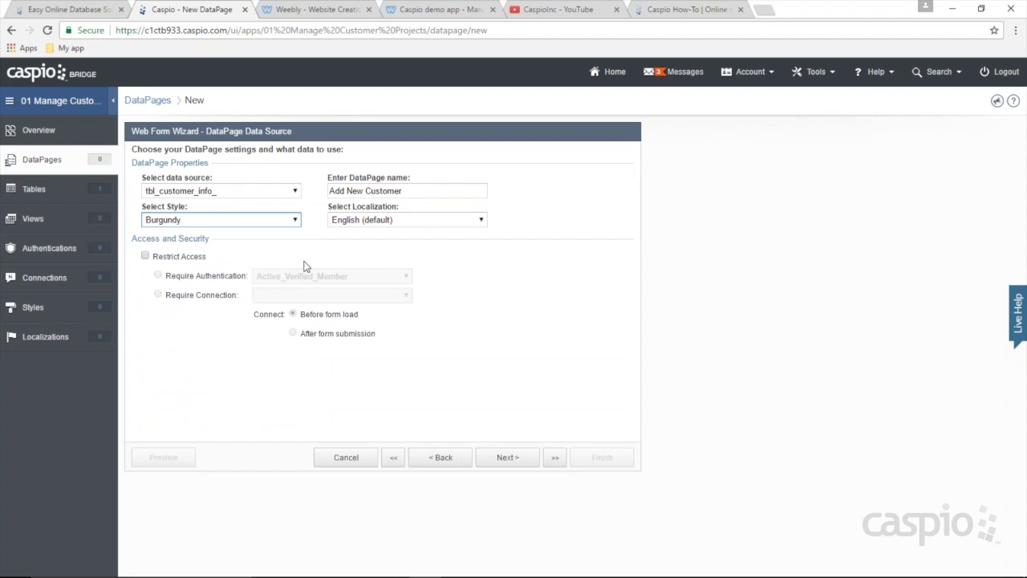
Step: Select English (default) as the DataPage's localization and continue to the field selection
click(415, 221)
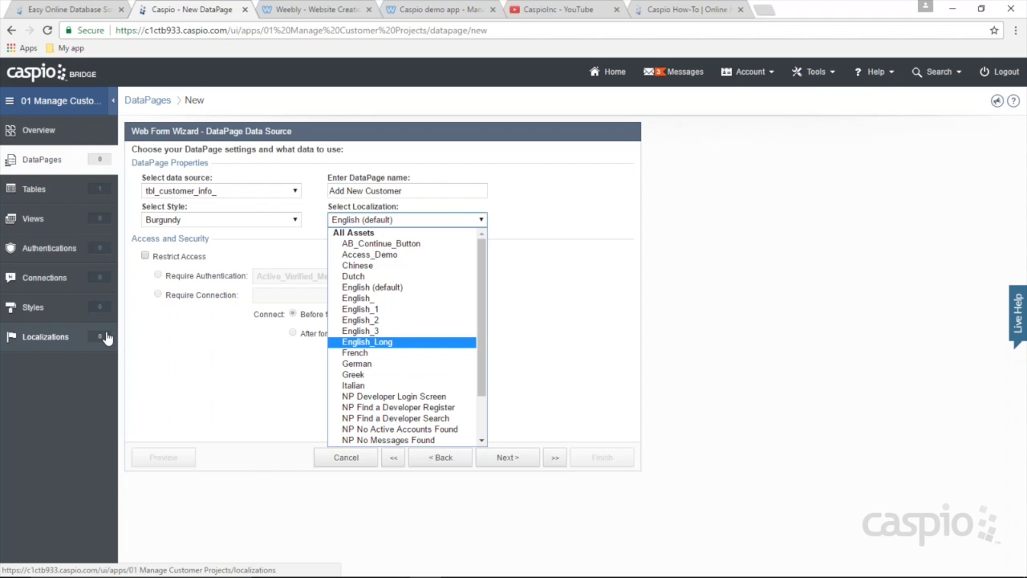
click(379, 287)
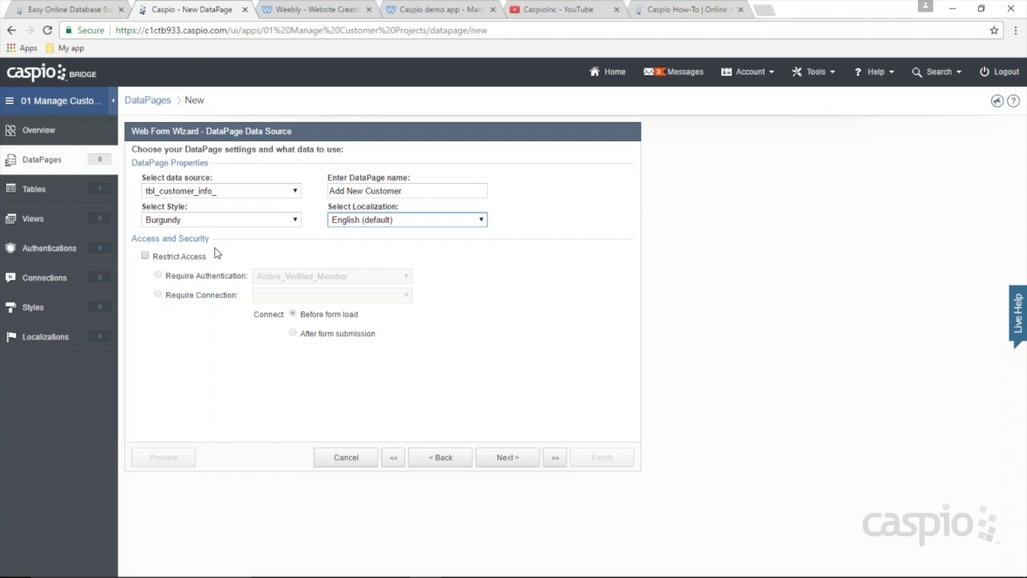
click(511, 460)
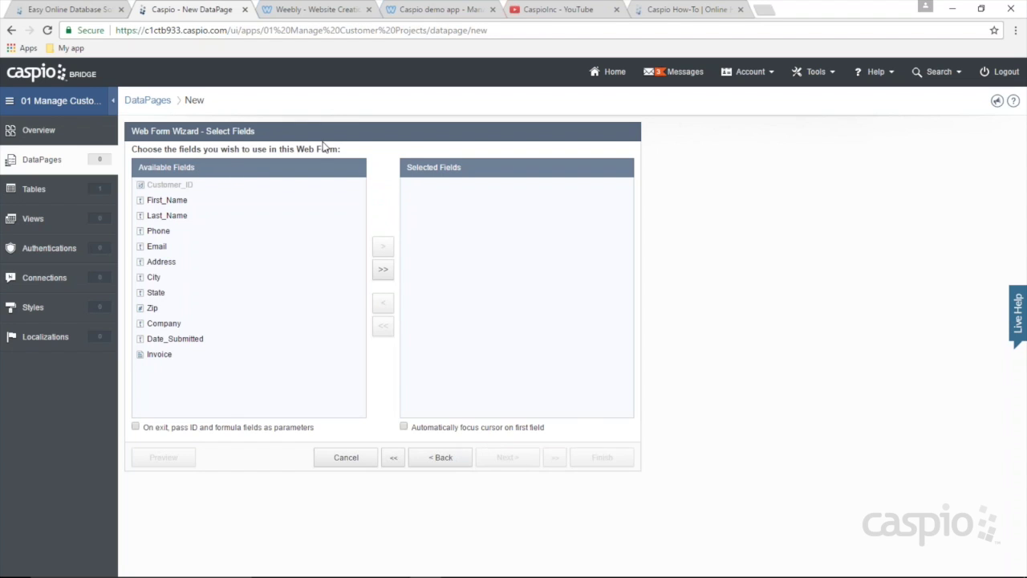
Step: Add all available fields from First_Name to Invoice to the web form and continue to configuring them
click(204, 202)
click(385, 249)
click(385, 249)
click(385, 249)
click(385, 273)
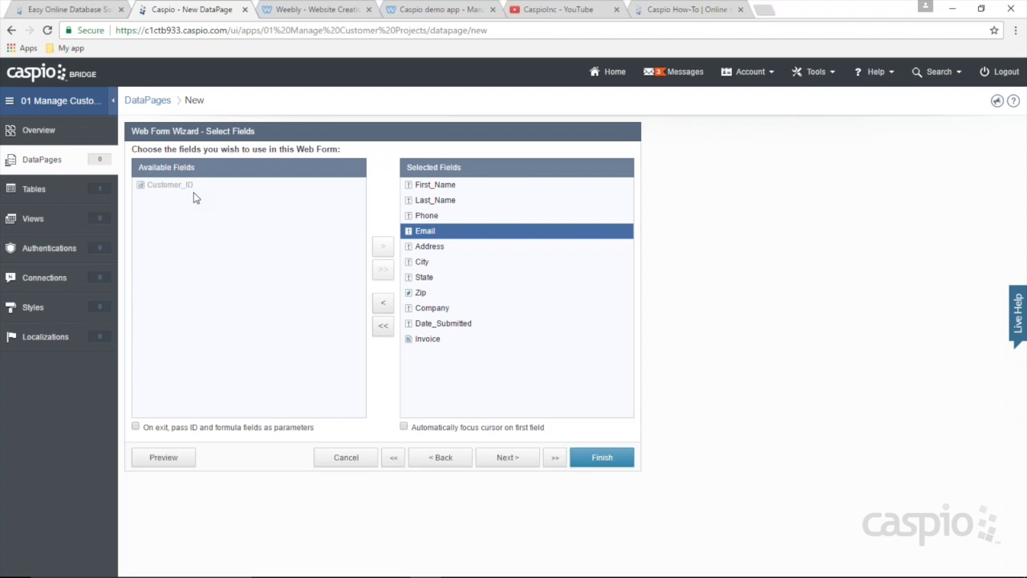
click(512, 465)
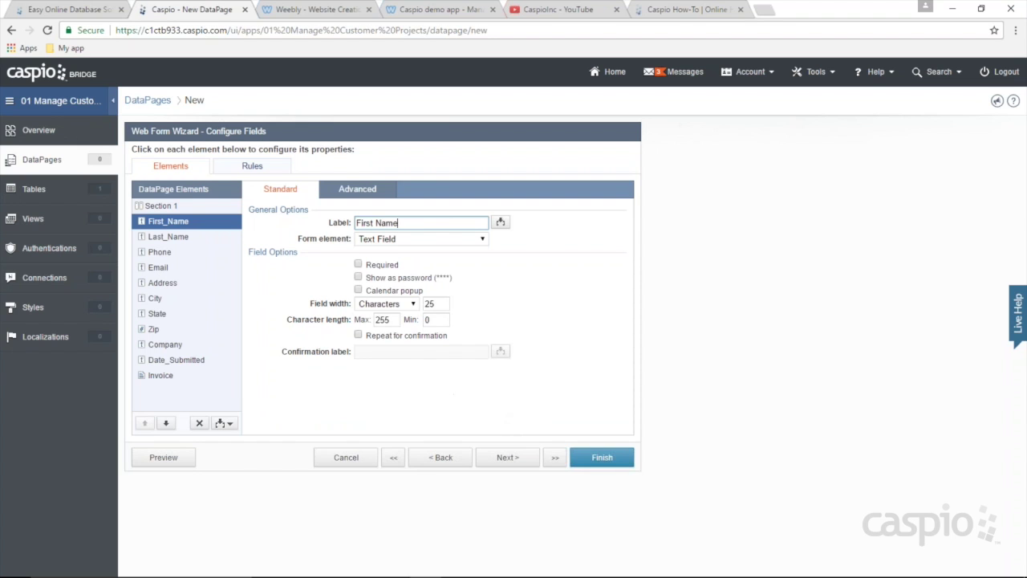
Step: Review the properties of the Last_Name, Phone, Email and Address elements, preview the Add New Customer form and return to the wizard
drag(259, 149, 355, 149)
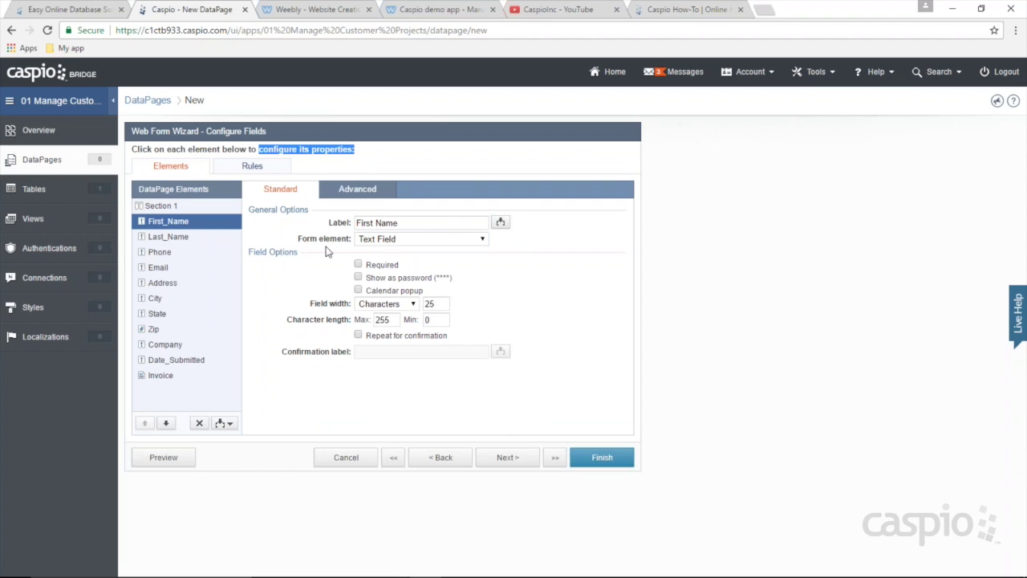
click(176, 239)
click(170, 254)
click(168, 269)
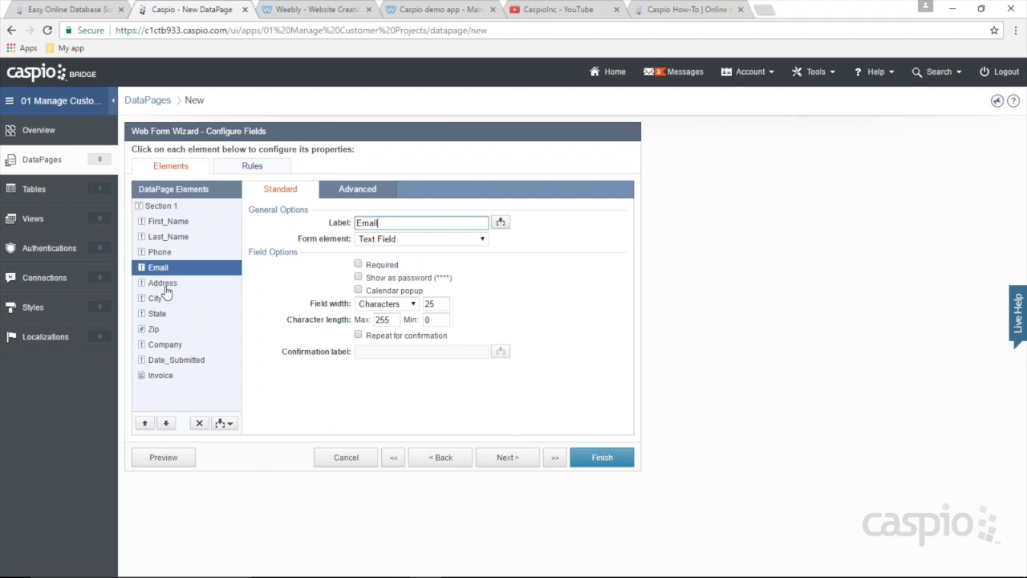
click(166, 286)
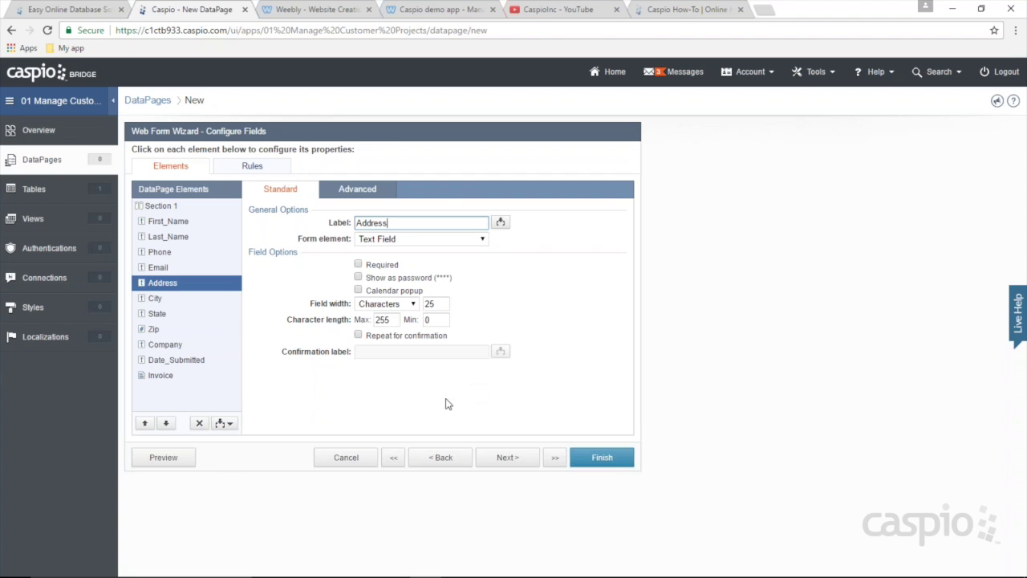
click(174, 460)
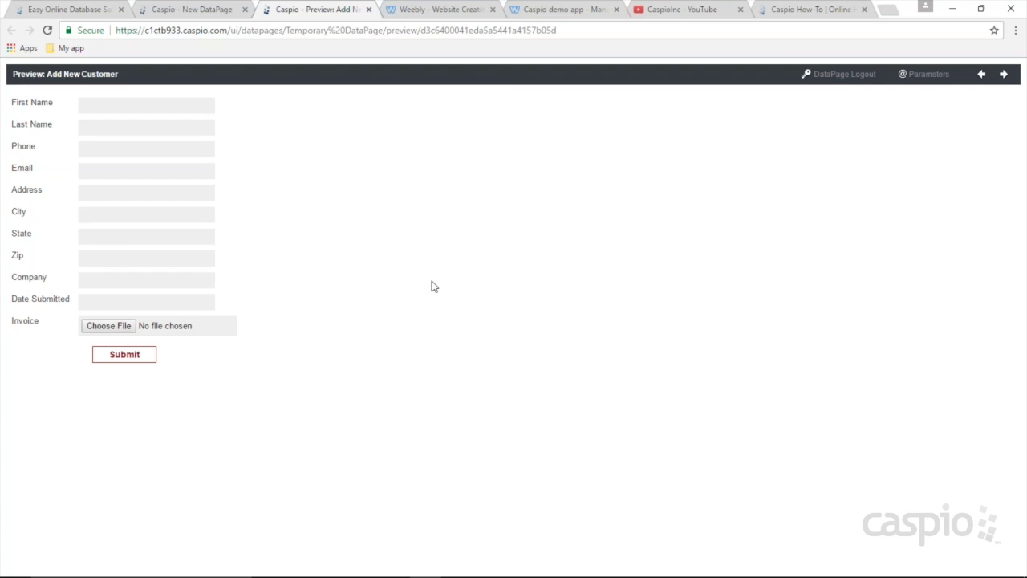
click(177, 107)
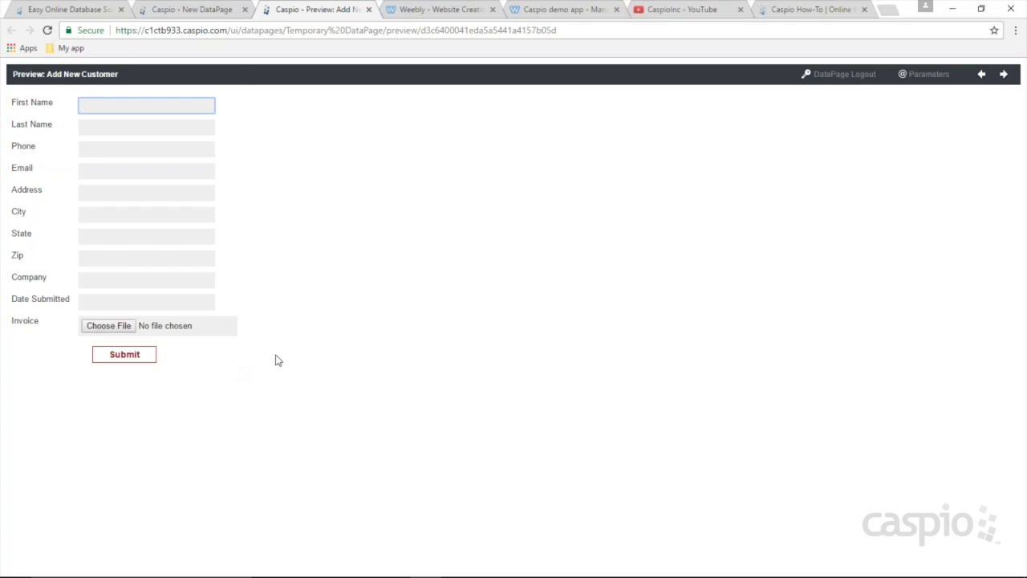
click(190, 9)
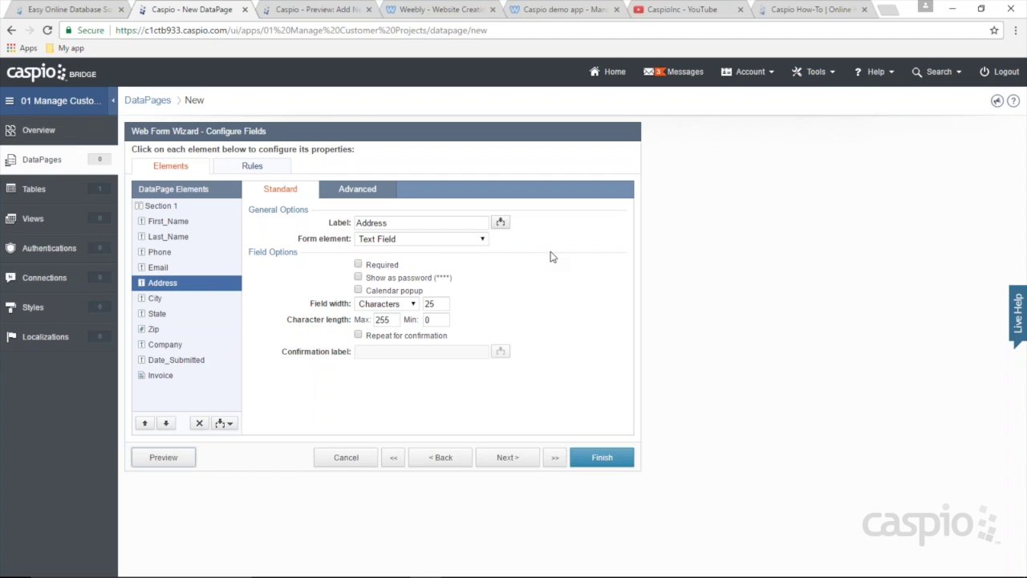
Step: Make the First_Name and Last_Name fields required in the web form
click(153, 222)
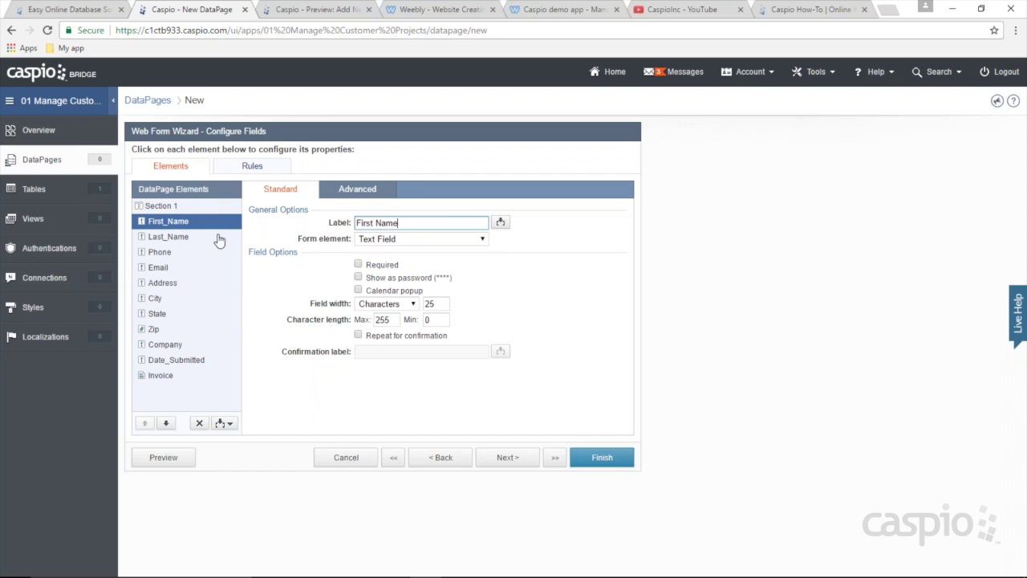
click(358, 265)
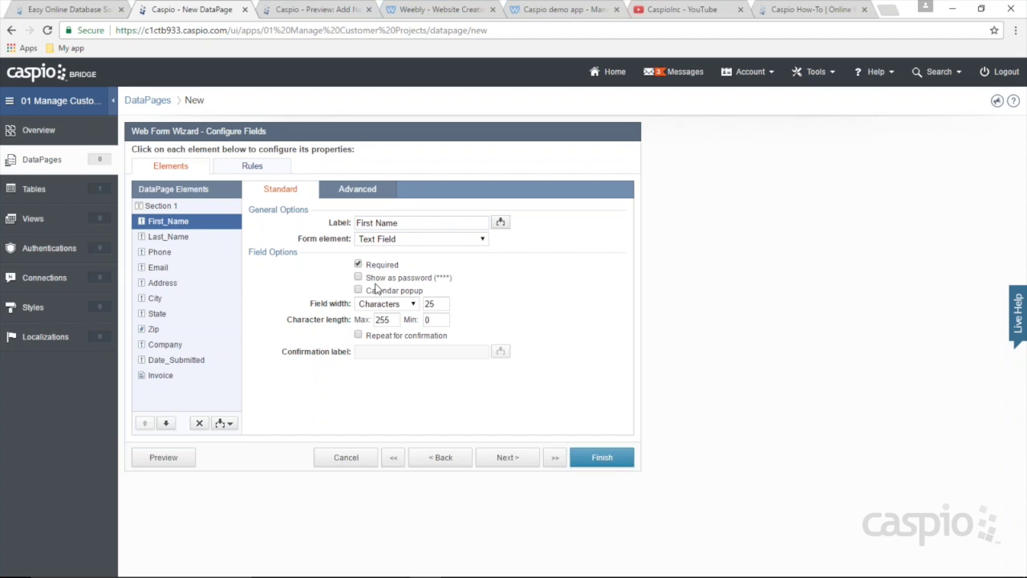
click(187, 237)
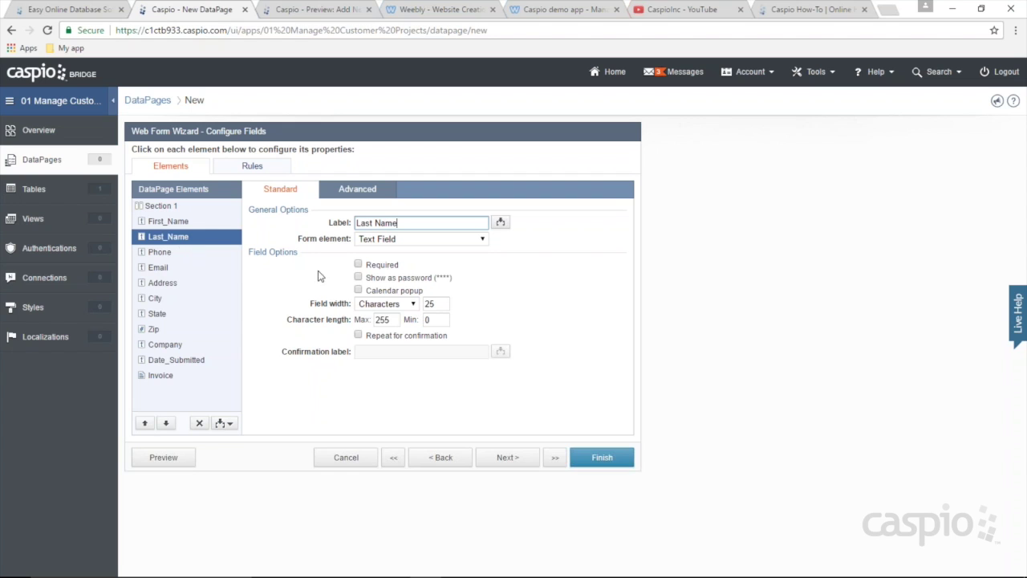
click(358, 265)
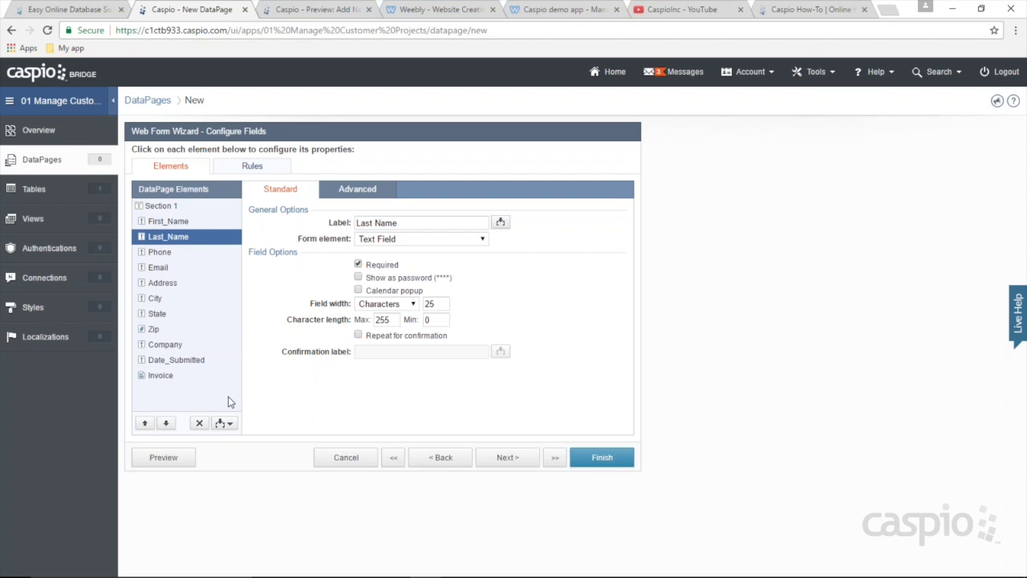
Step: Preview the Add New Customer form, test submitting it with all fields empty and return to the wizard
click(165, 457)
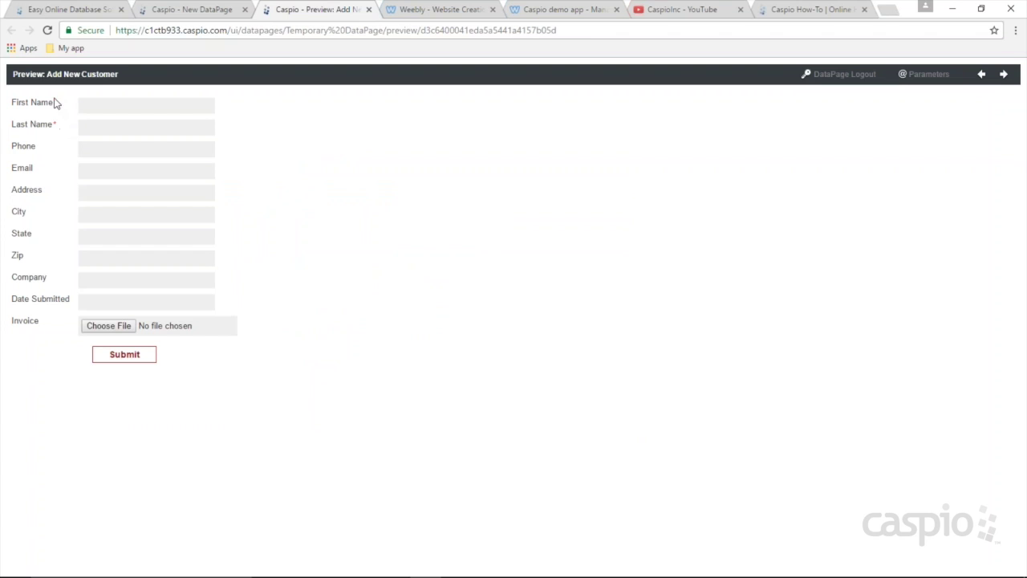
click(124, 354)
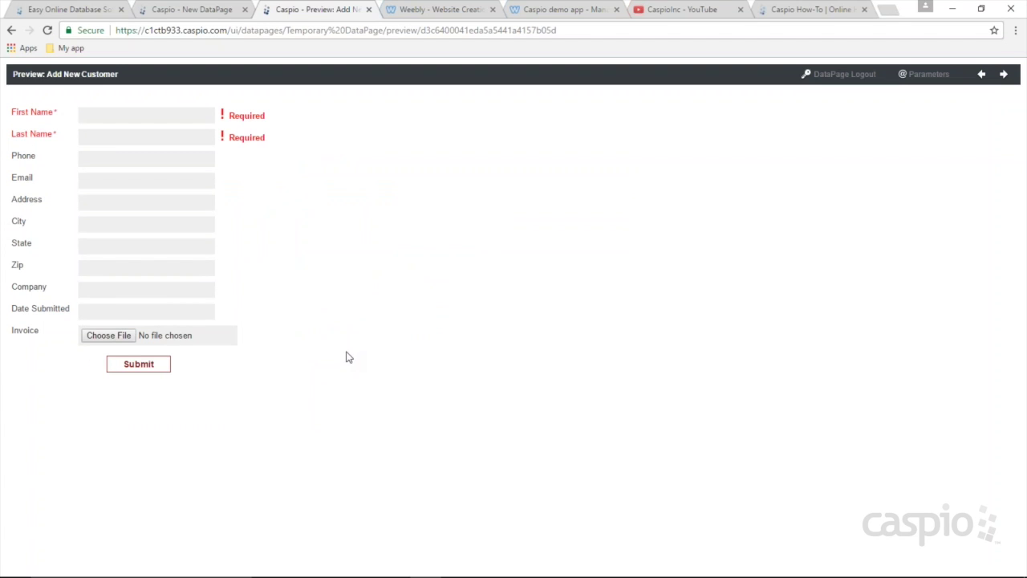
click(191, 10)
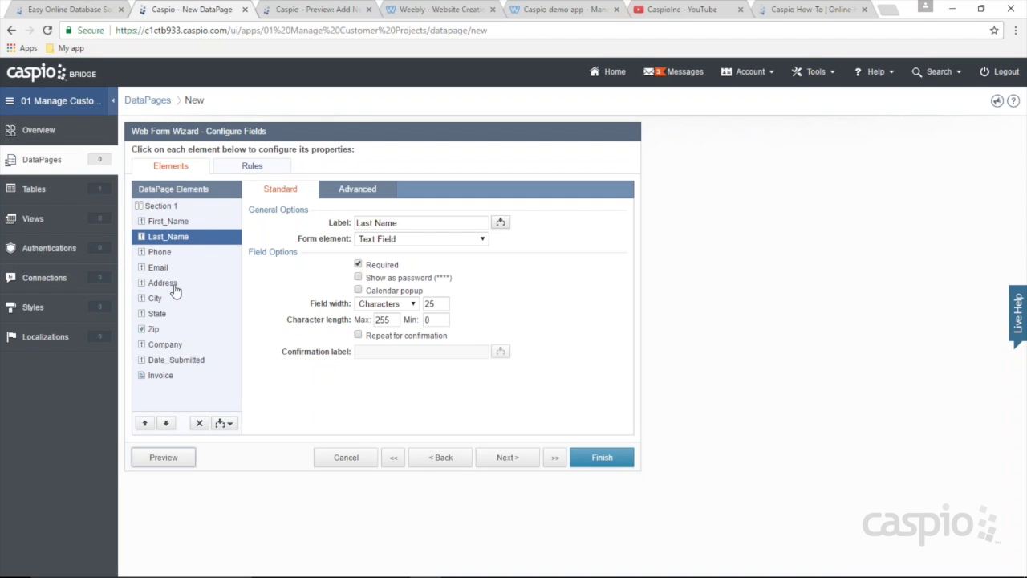
Step: Change the Email element to a Text Area, preview the form's Email field and return to the wizard
click(155, 272)
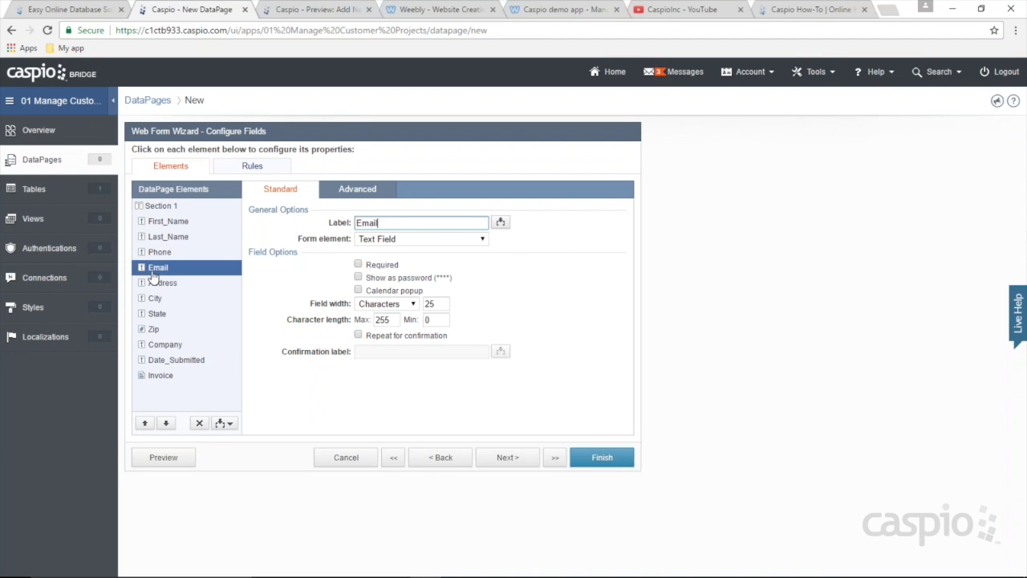
click(455, 239)
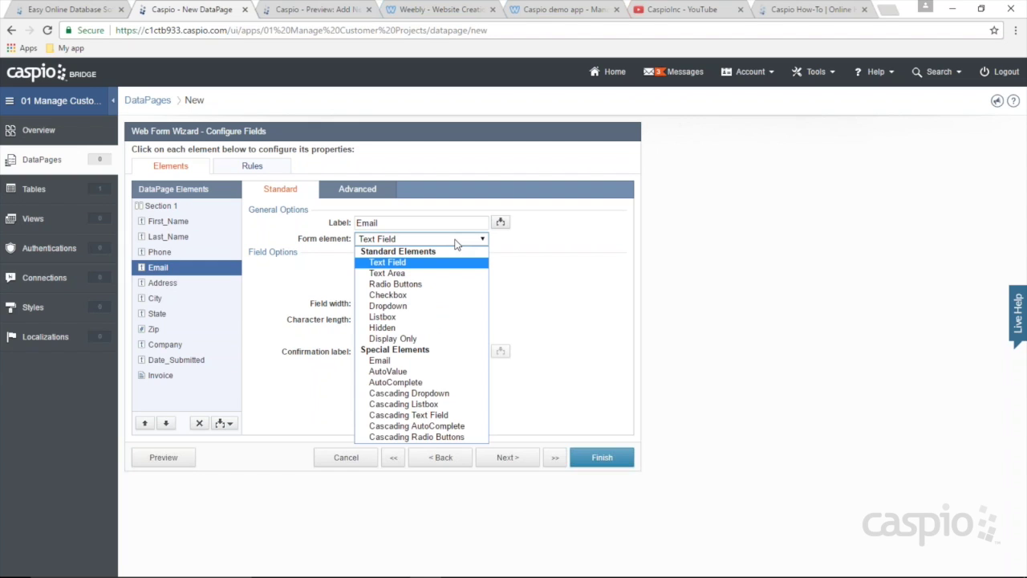
click(419, 273)
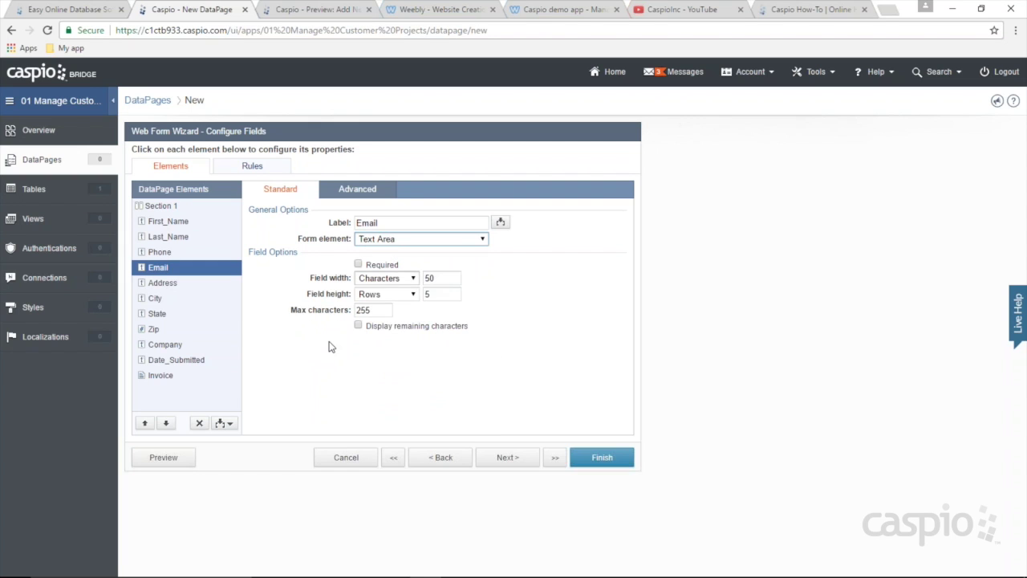
click(185, 459)
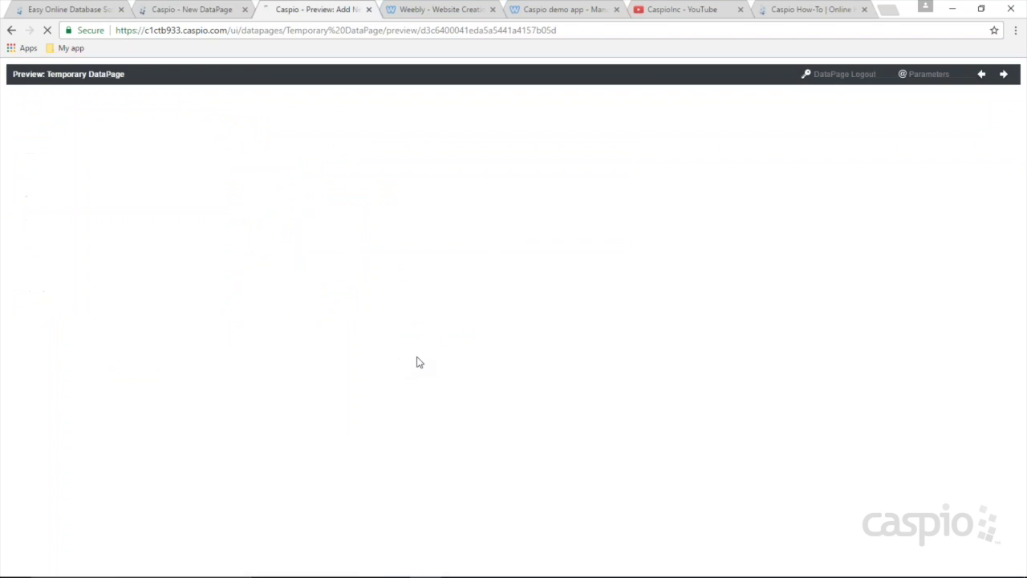
click(154, 193)
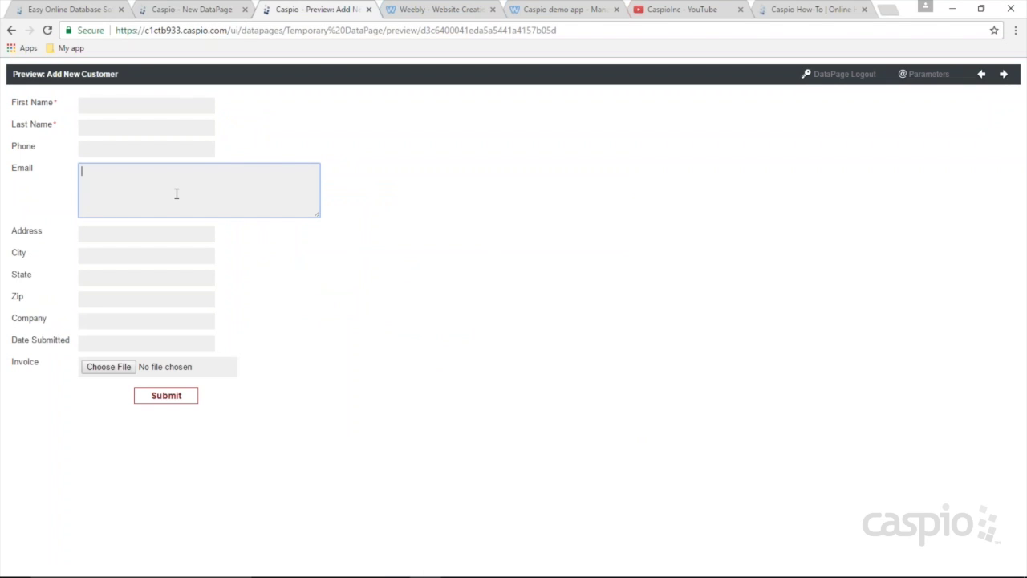
click(197, 15)
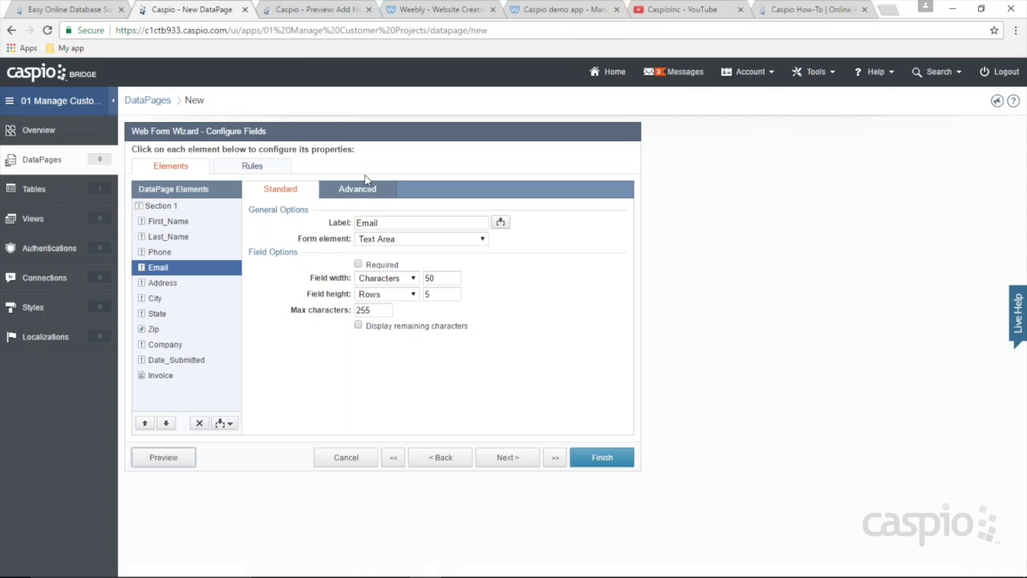
Step: Set the Email element back to Text Field and make it repeat for confirmation with the label Confirm Email
click(387, 241)
click(386, 263)
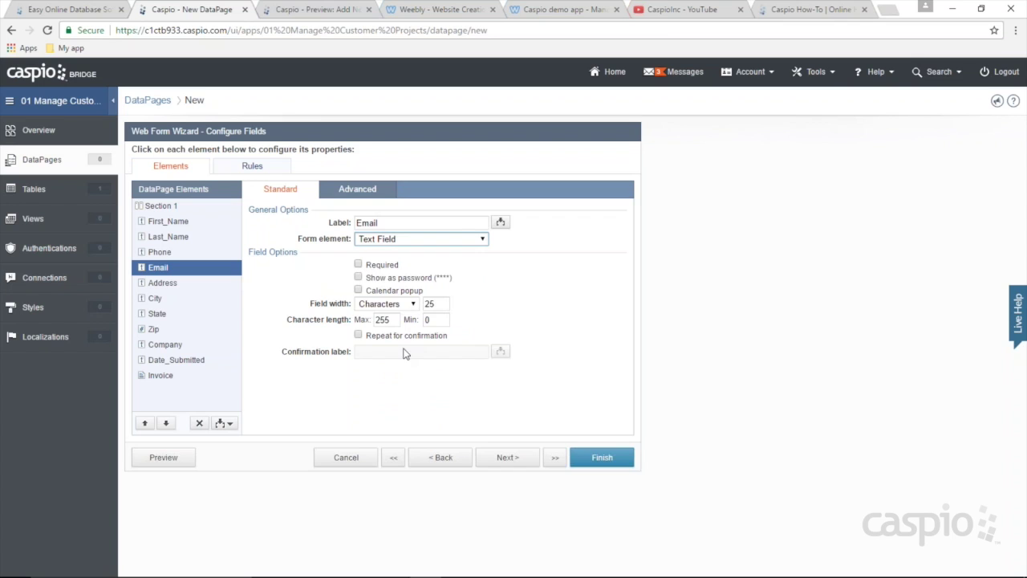
click(358, 335)
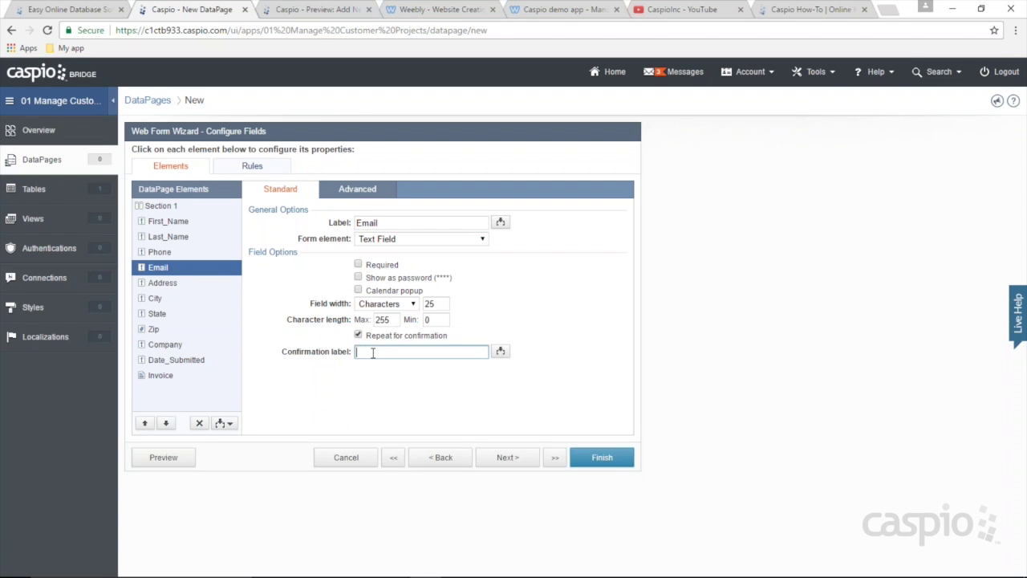
text(Confirm Email)
Step: Preview the form, submit it with two different email addresses in Email and Confirm Email, examine the validation messages and return to the wizard
click(193, 458)
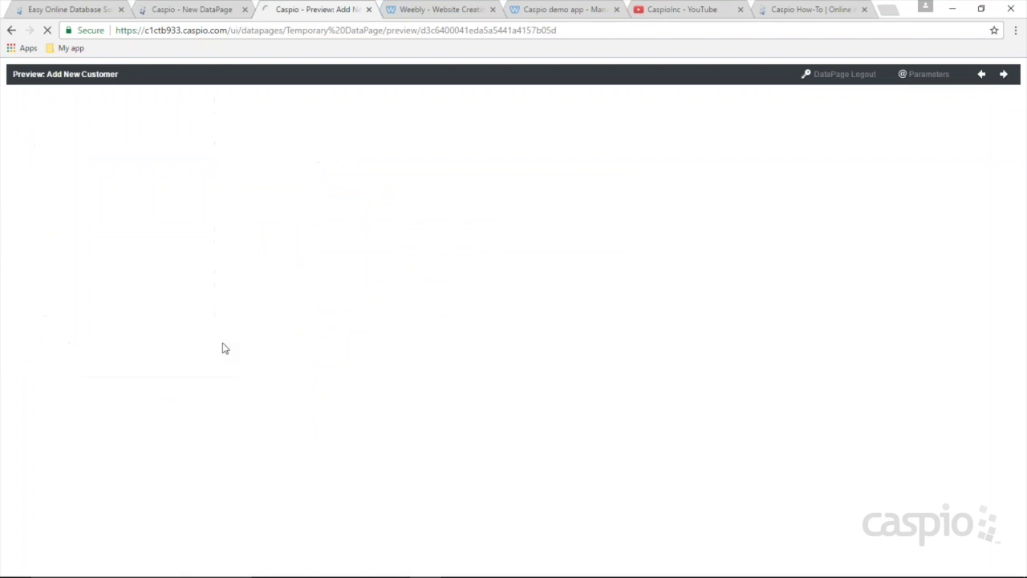
click(158, 170)
text(a@al.com)
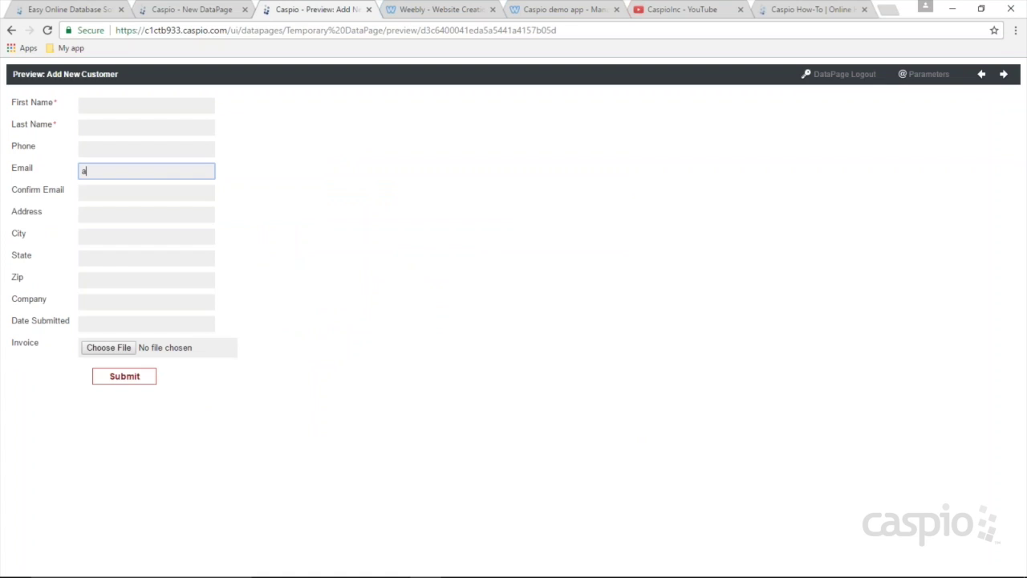
key(Tab)
text(b@bl.com)
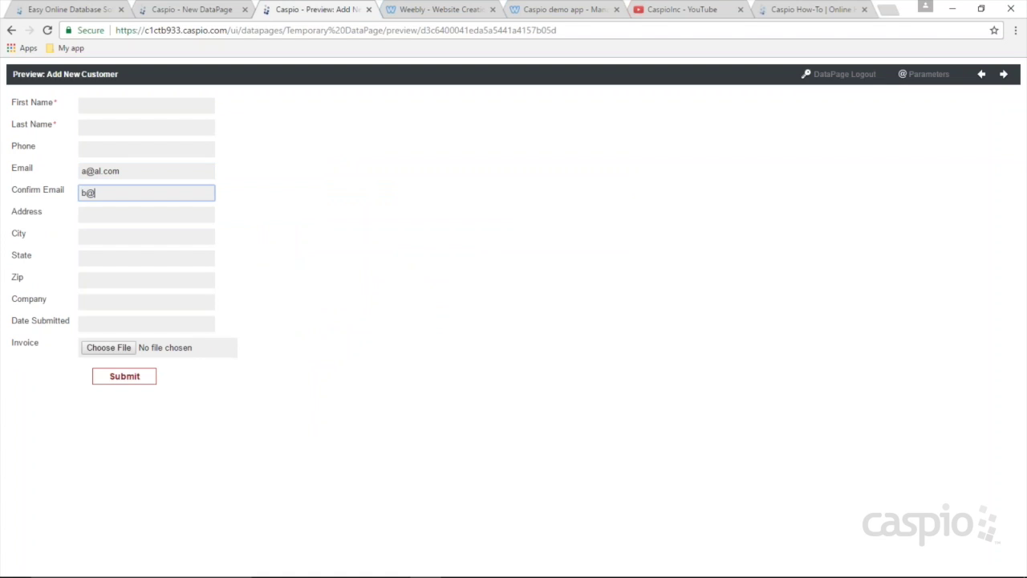
click(125, 375)
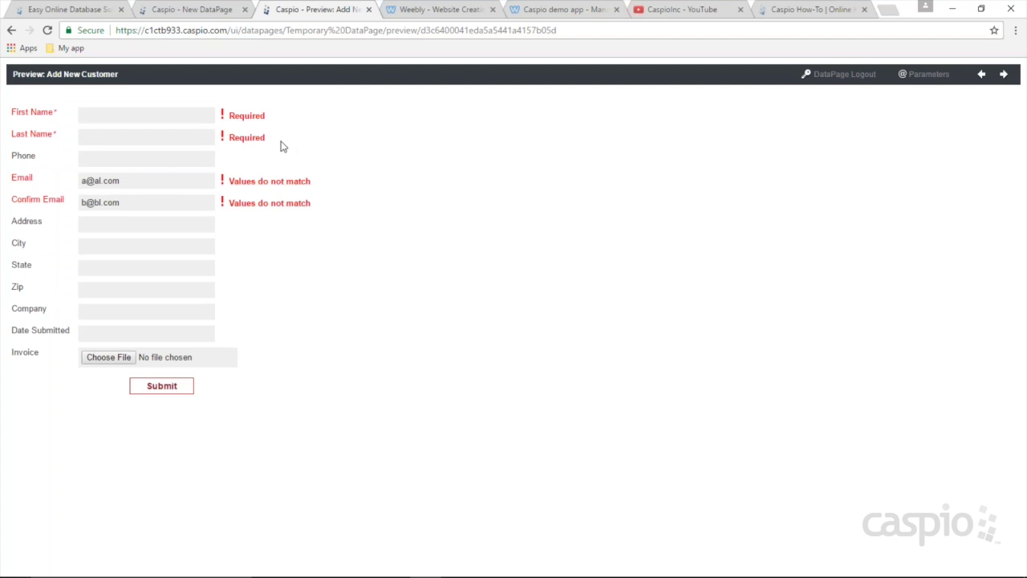
drag(269, 122, 227, 115)
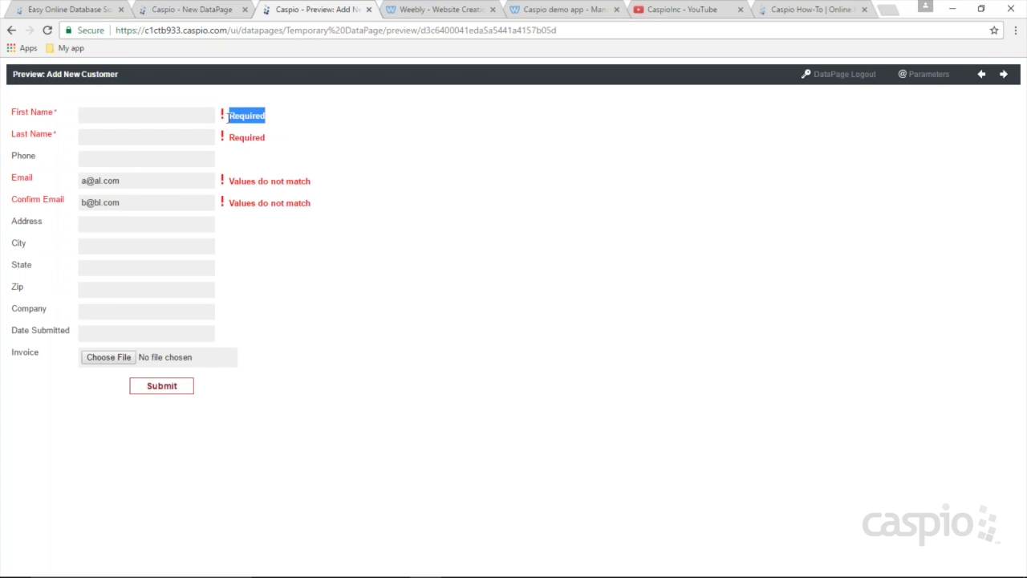
click(327, 204)
mouse_move(330, 207)
mouse_down()
mouse_move(252, 179)
mouse_move(323, 191)
mouse_up()
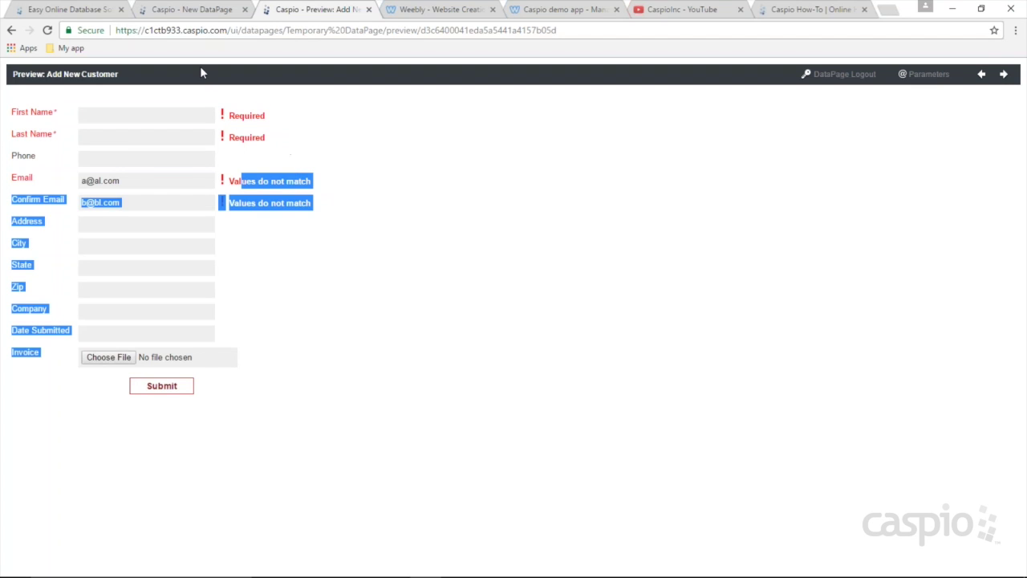
click(306, 175)
click(207, 11)
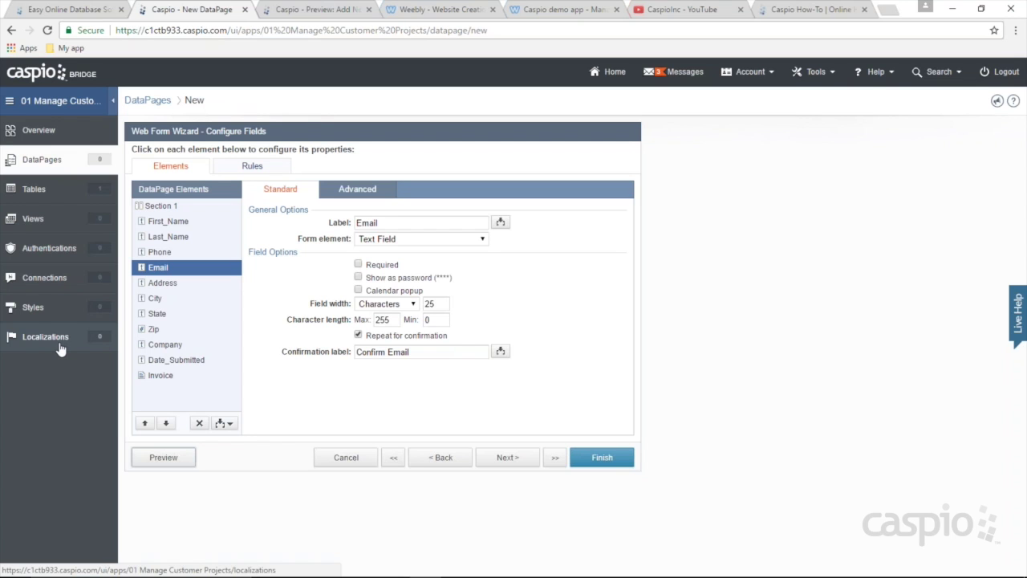
Step: Select the State element, try New York as free text in the preview's State field and return to the wizard
click(157, 315)
click(325, 11)
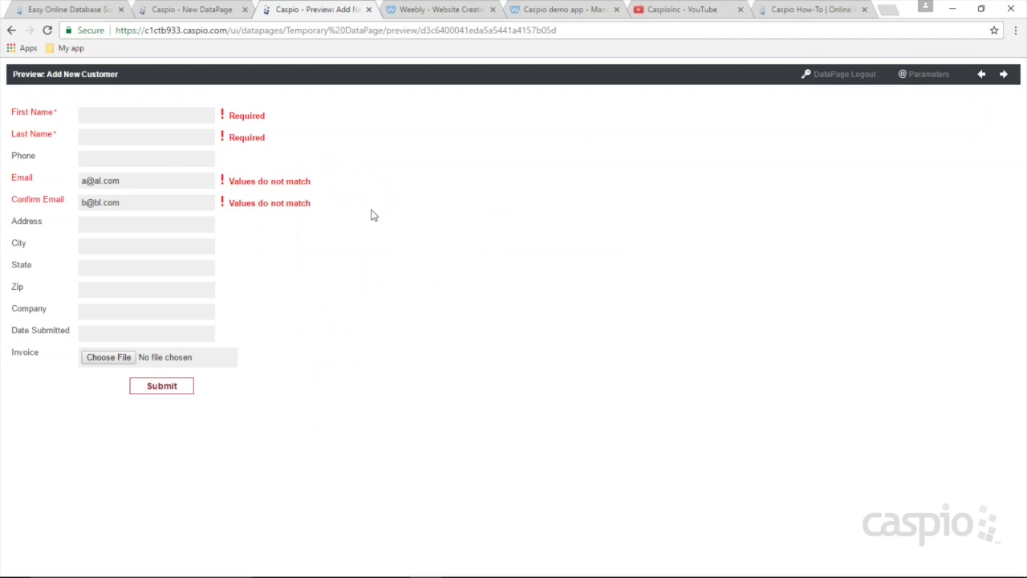
click(145, 272)
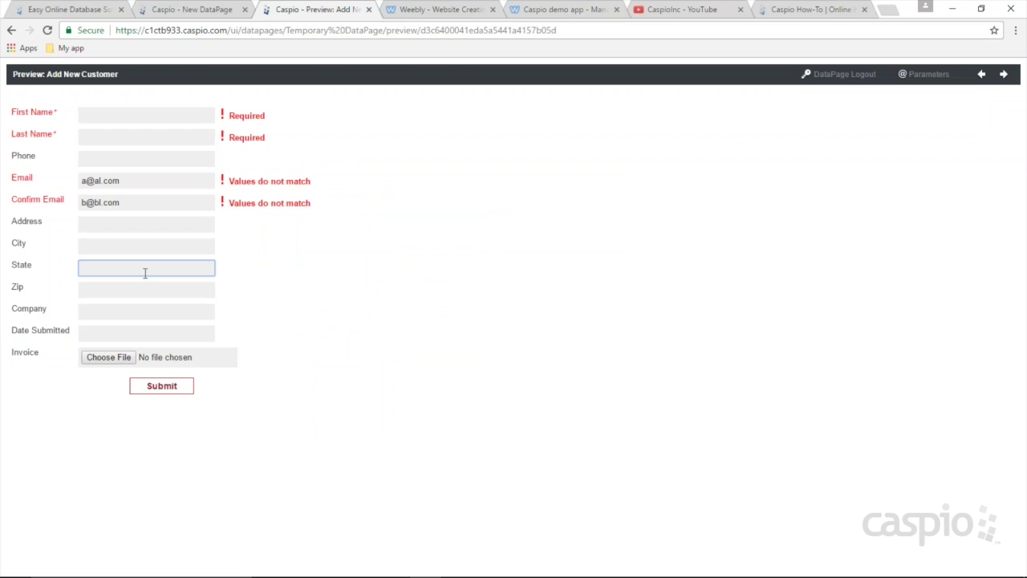
text(New York)
click(199, 10)
Step: Make the State element a Dropdown and add a custom option displayed as Select State with an empty value
click(418, 239)
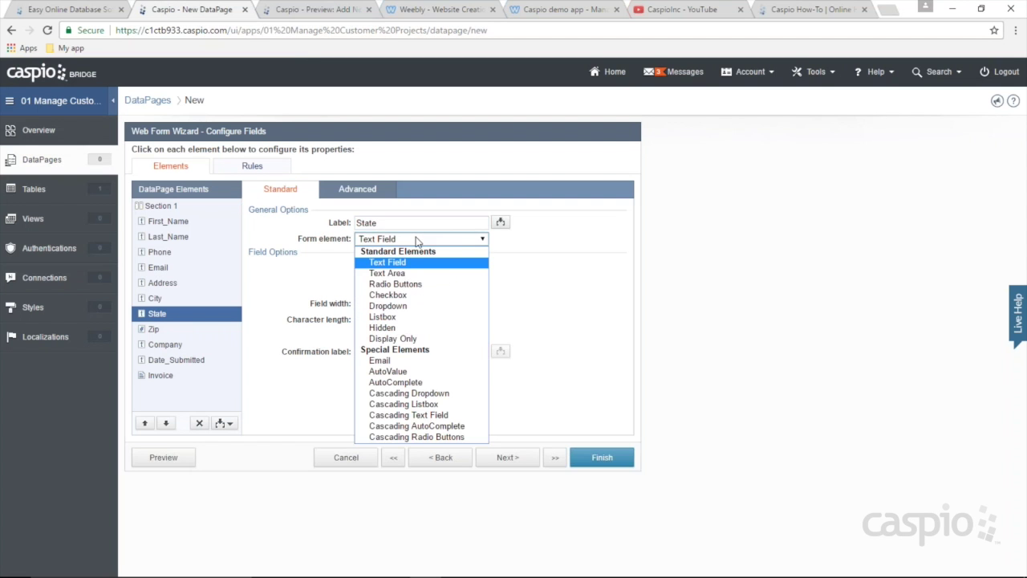
click(413, 310)
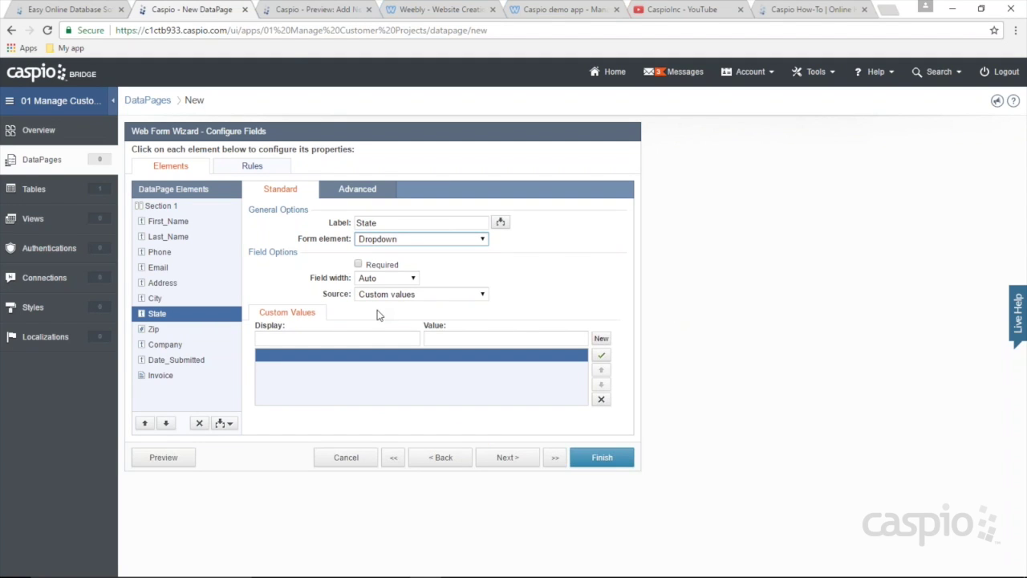
click(374, 338)
click(374, 338)
text(S)
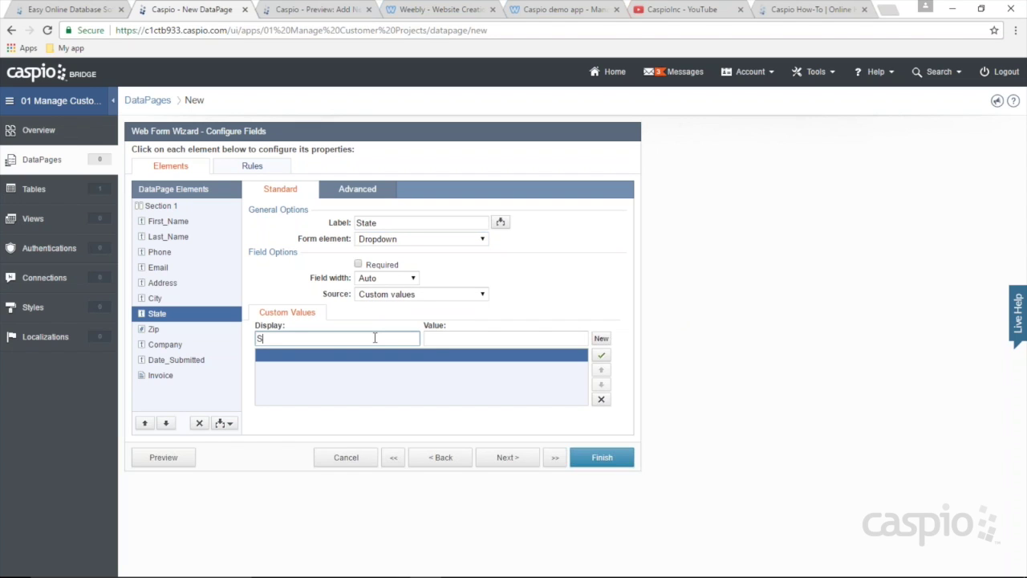
text(elect State)
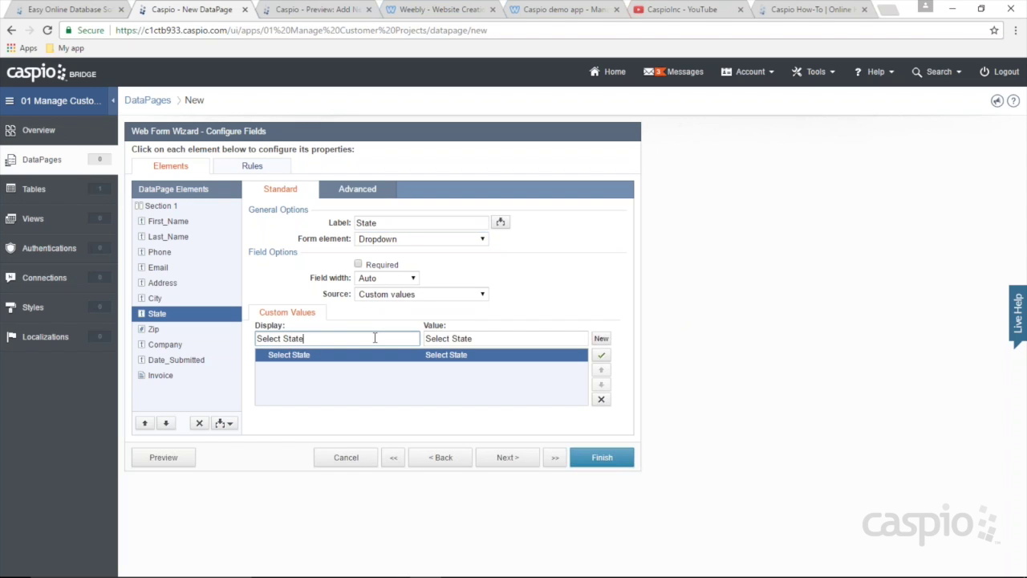
drag(491, 340, 428, 341)
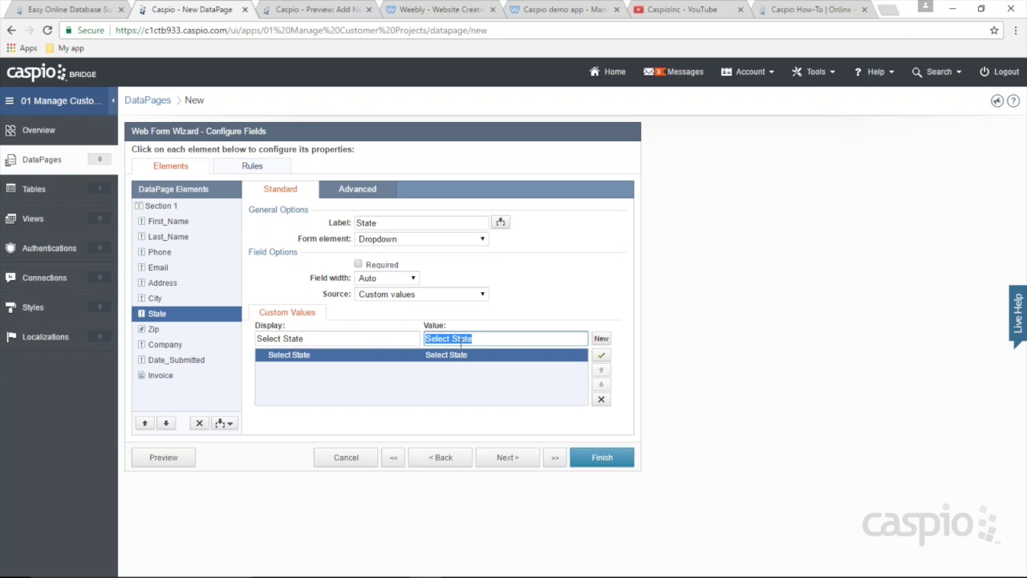
key(BackSpace)
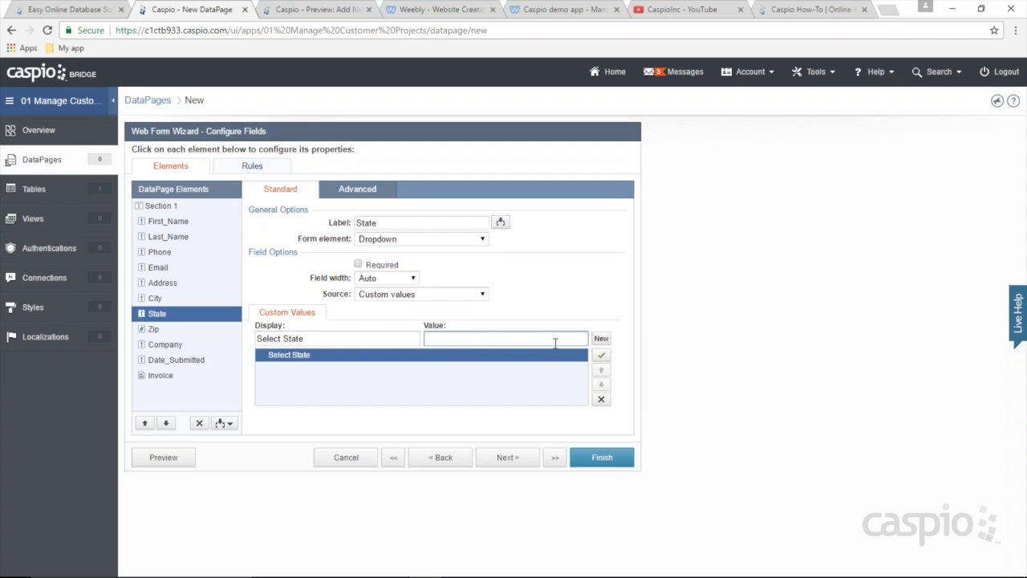
Step: Add Nevada, Hawaii and Texas as custom values of the State dropdown
click(602, 339)
text(Nevada)
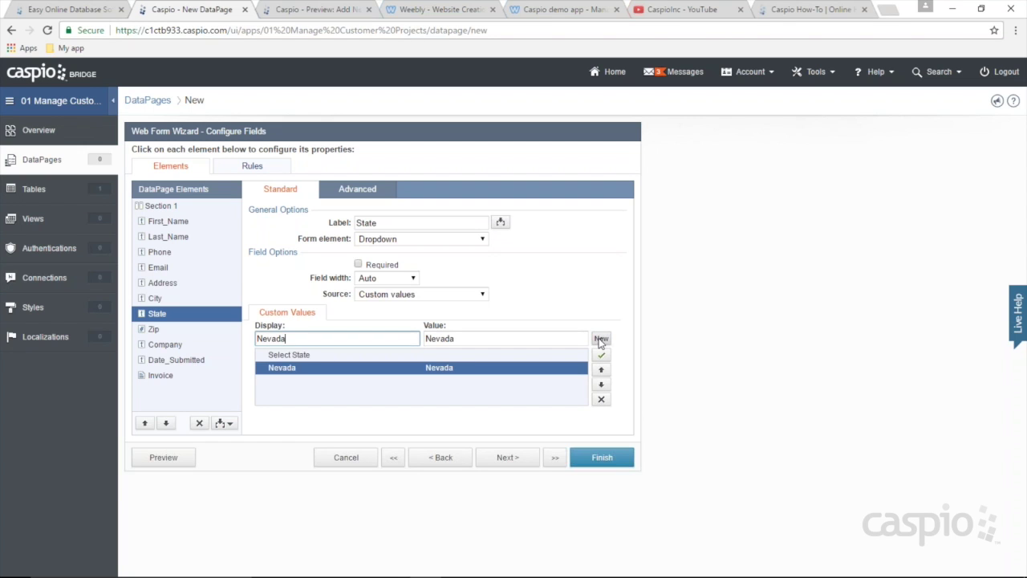
click(601, 338)
text(Hawaii)
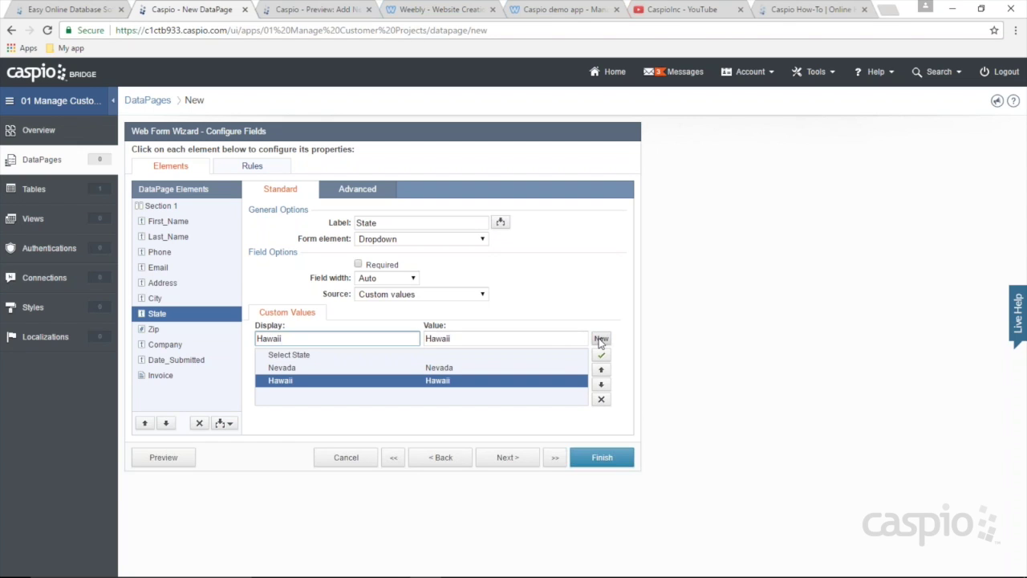
click(601, 339)
text(Texas)
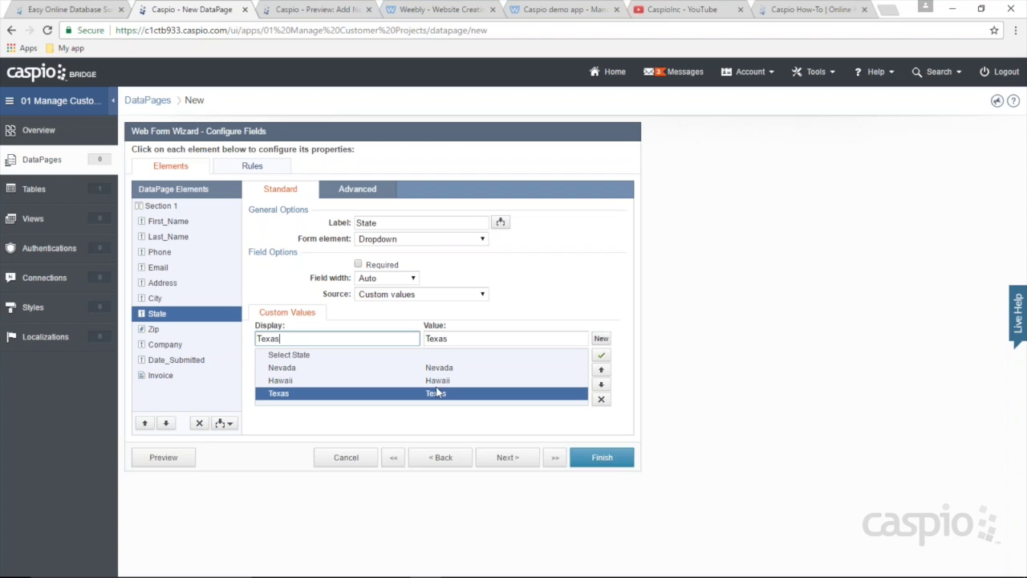
Step: Preview the form, examine the options in the State dropdown and return to the wizard
click(162, 457)
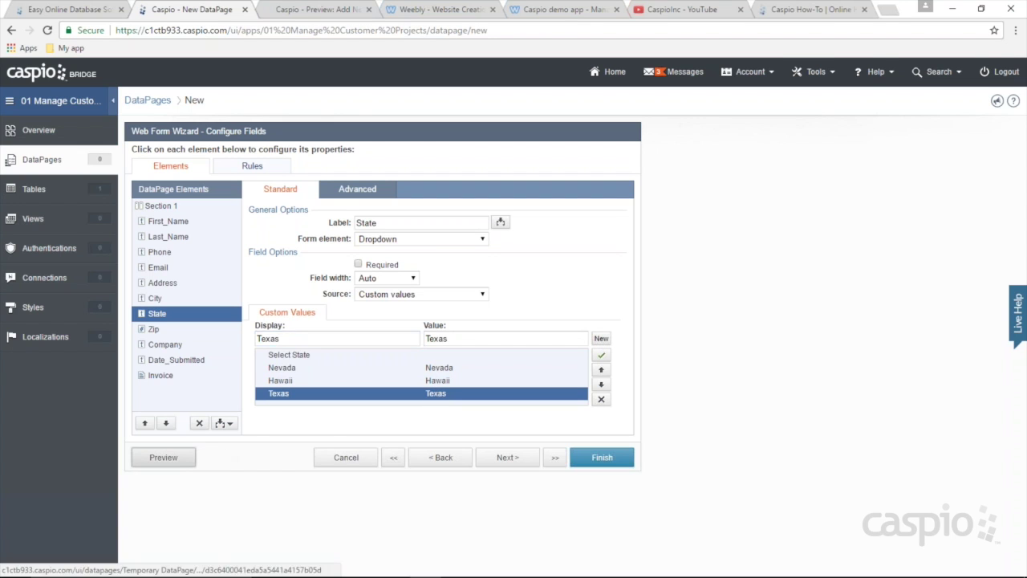
click(132, 260)
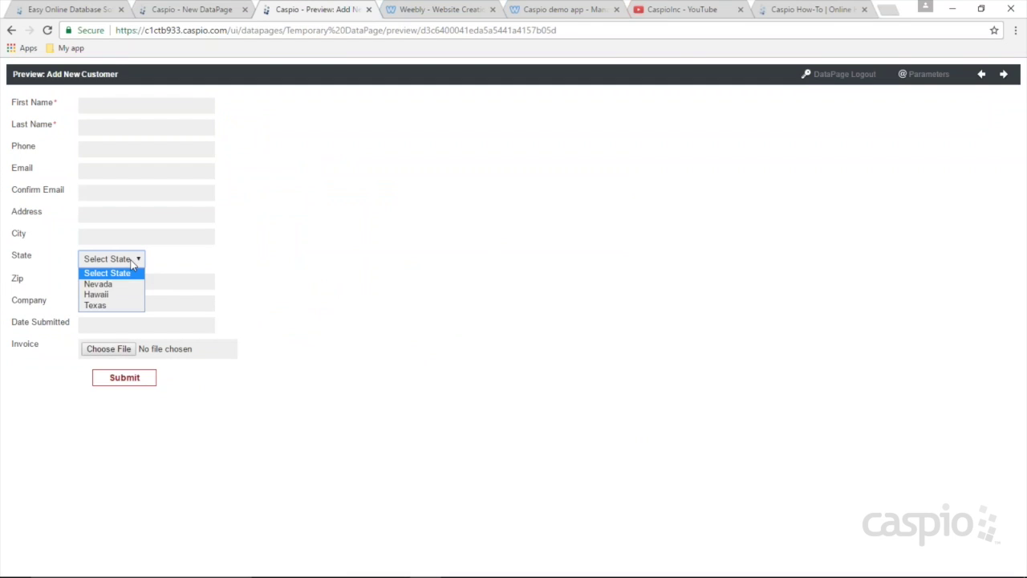
click(295, 308)
click(198, 11)
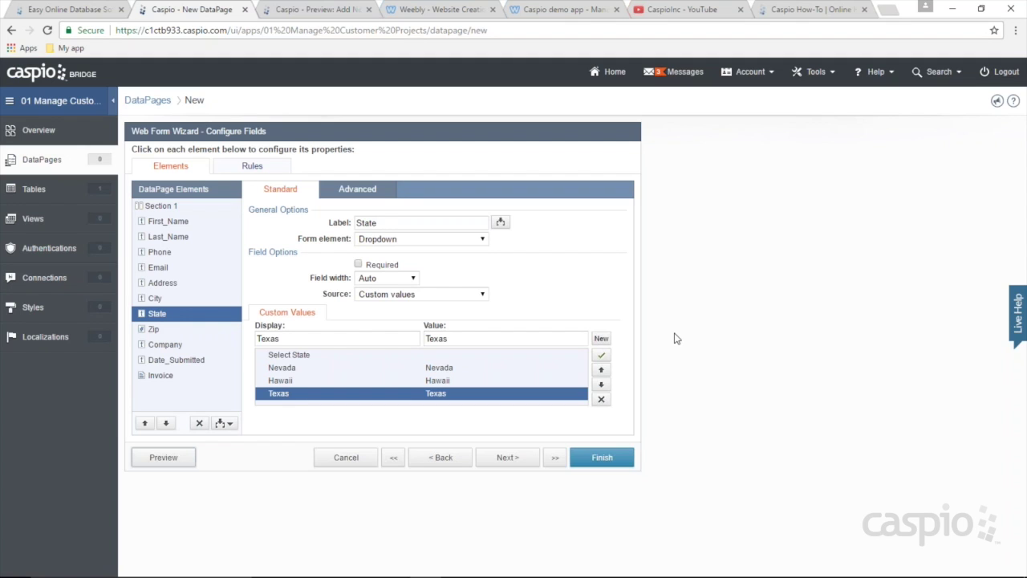
Step: Change the State dropdown's source to Lookup table or view and use MD_tbl_States_Lookup as its table
click(391, 295)
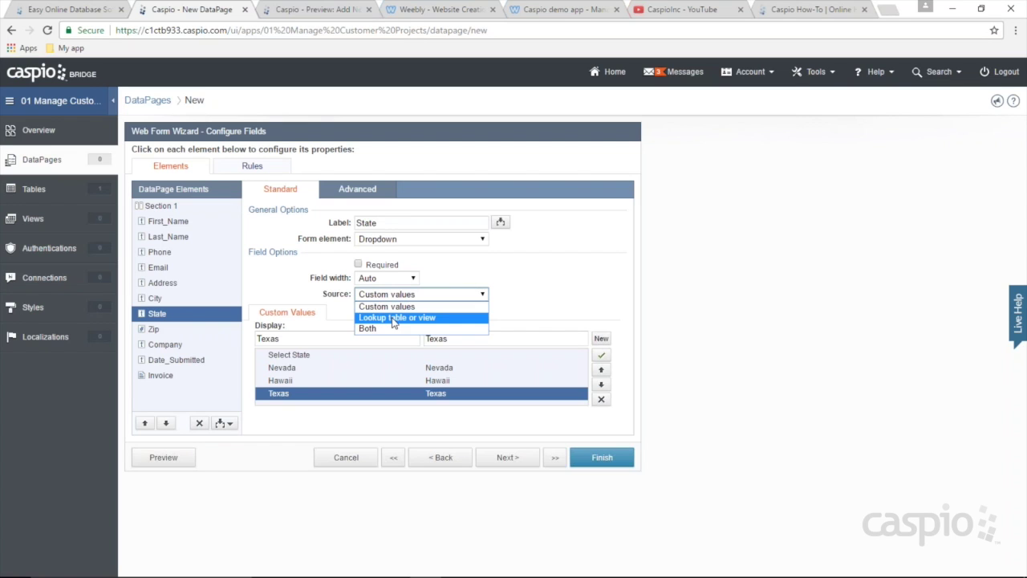
click(393, 318)
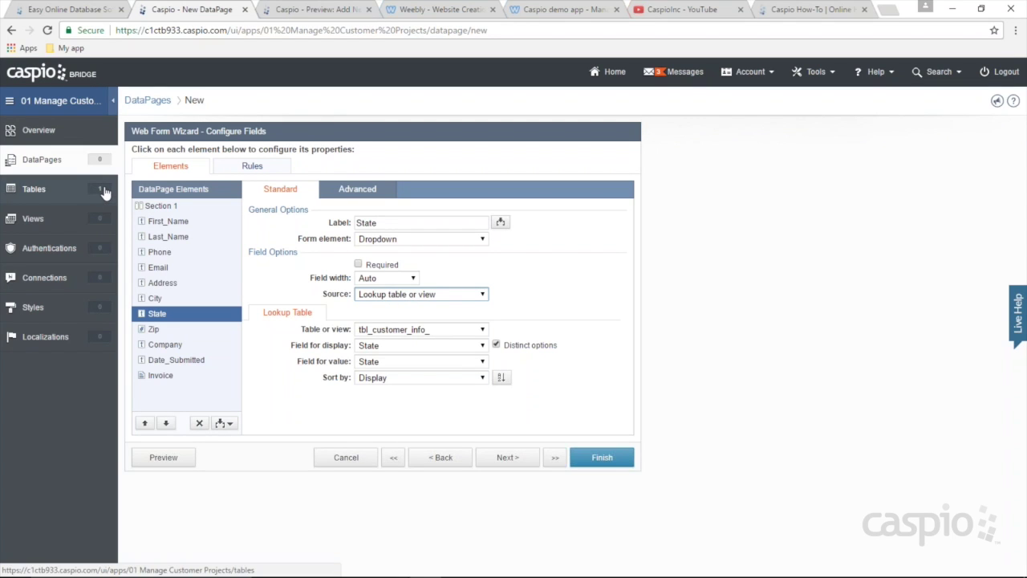
click(393, 331)
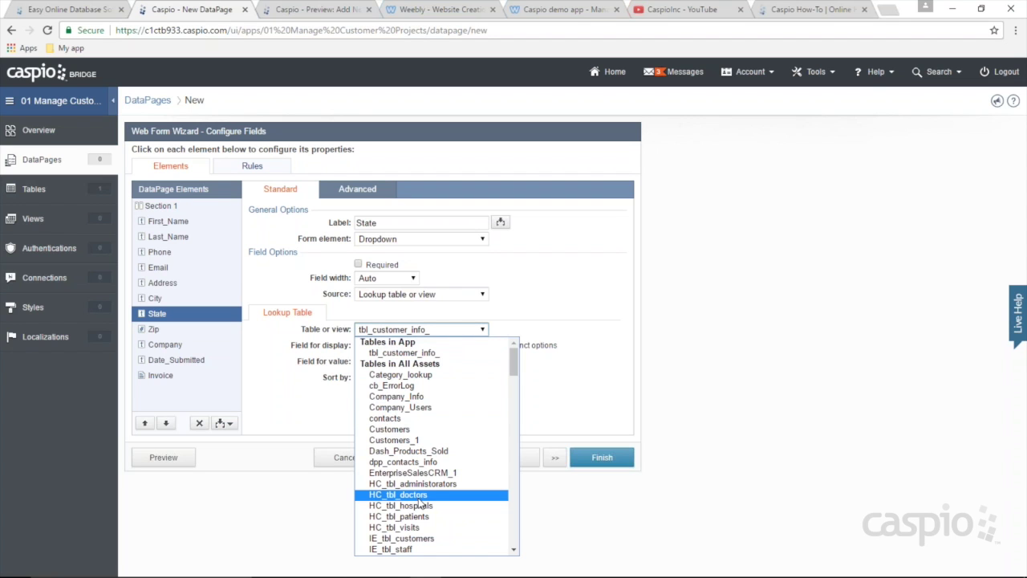
drag(514, 367, 518, 386)
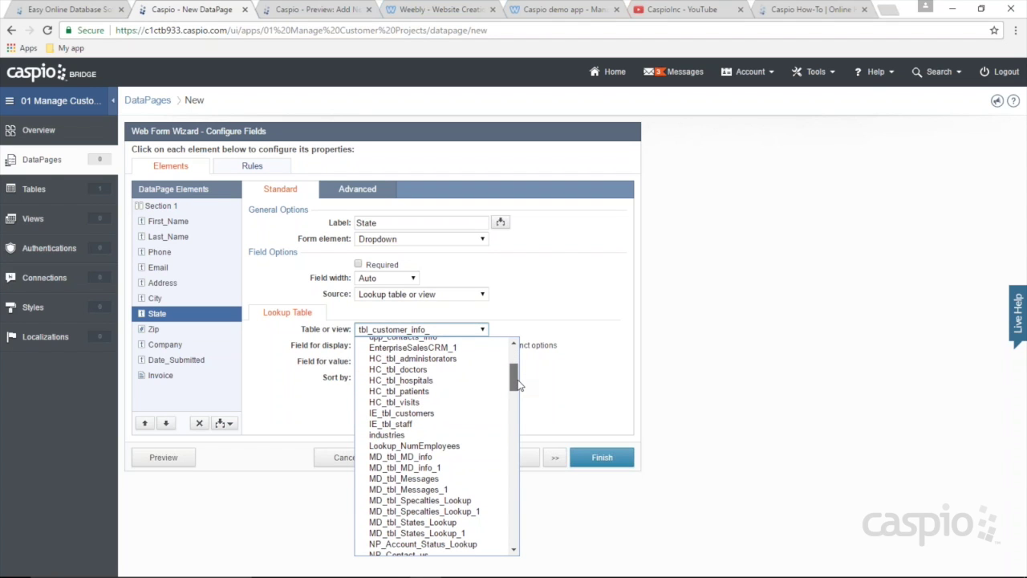
click(471, 526)
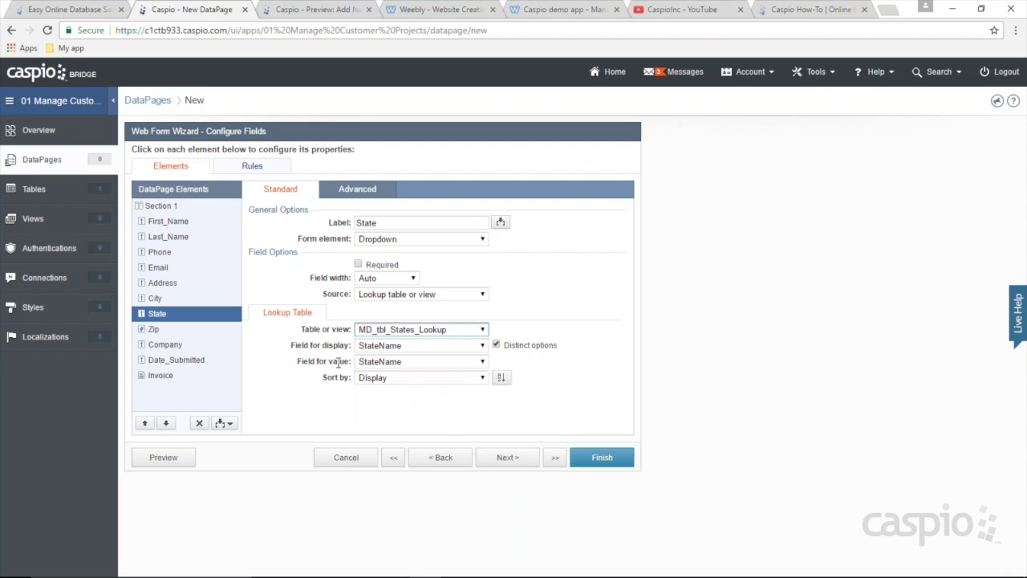
Step: Preview the form, look through the State dropdown's lookup options and return to the wizard
click(163, 457)
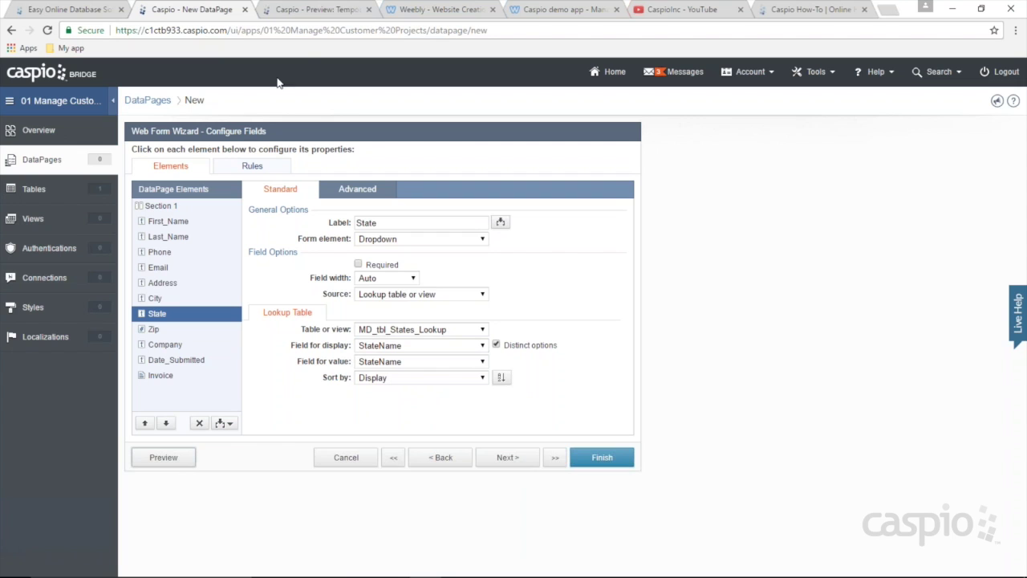
click(301, 10)
click(124, 261)
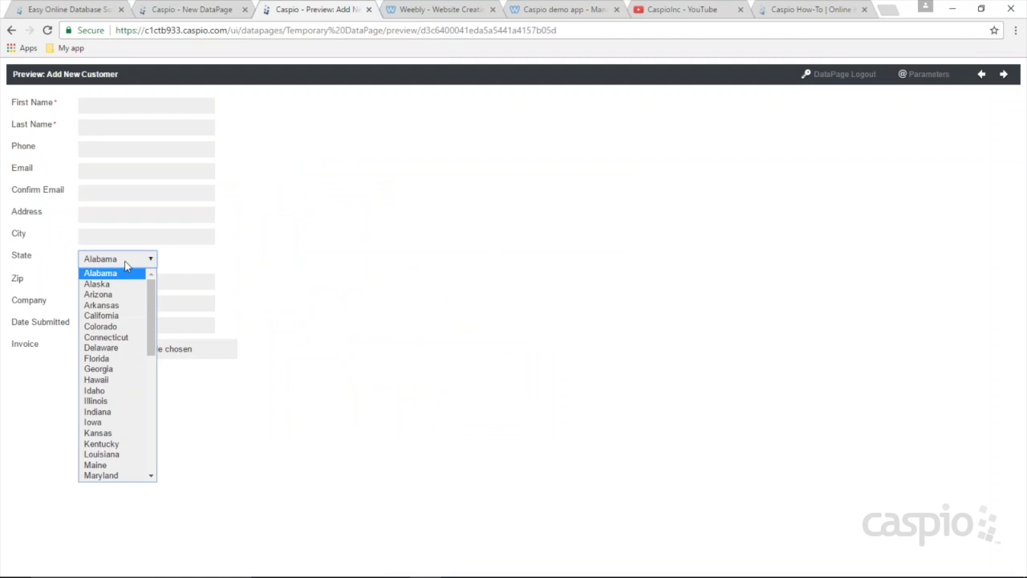
drag(151, 317, 155, 292)
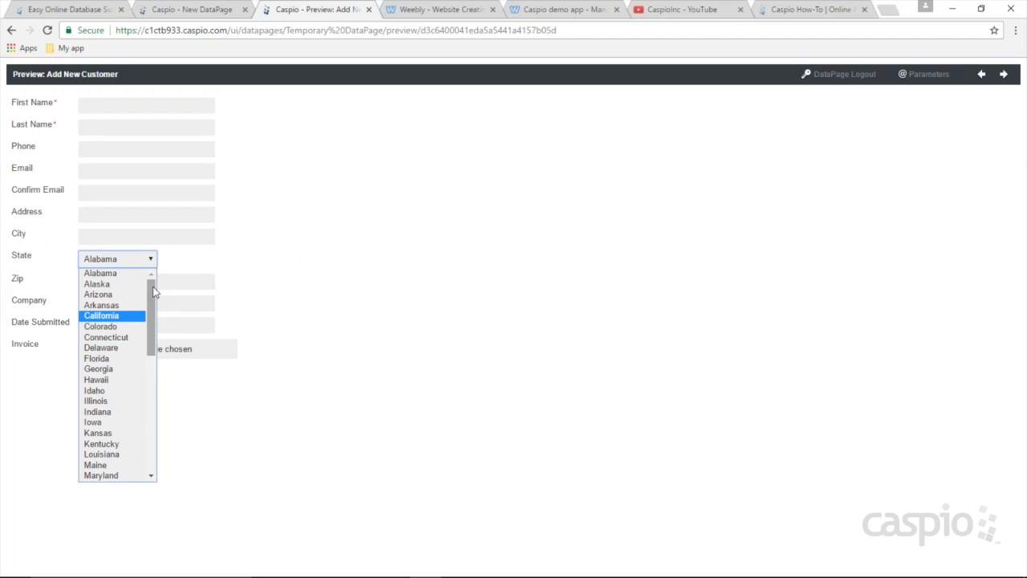
click(249, 291)
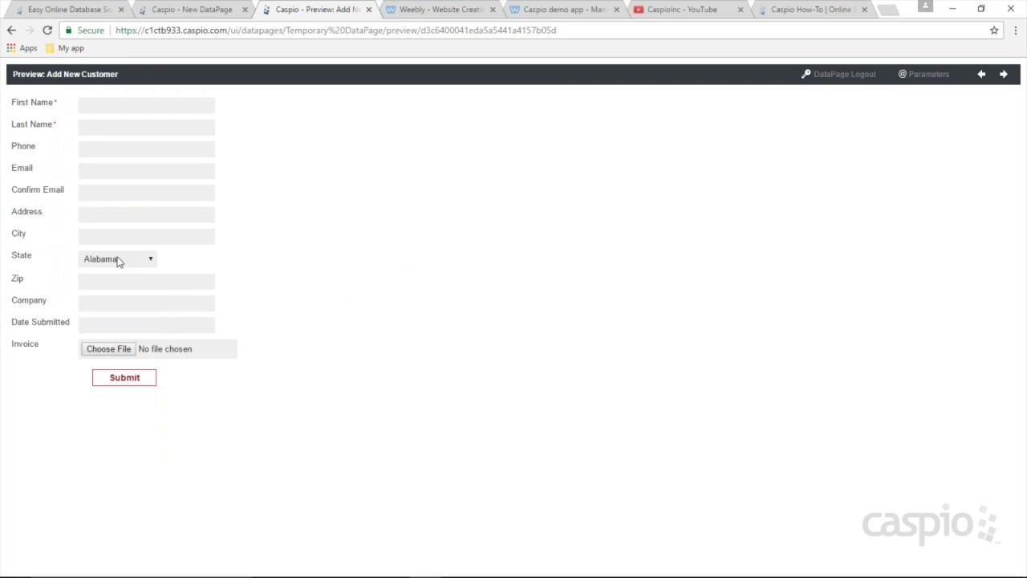
click(193, 10)
Step: Set the State source to Both and add a custom Select State option with an empty value alongside the MD_tbl_States_Lookup table
click(402, 296)
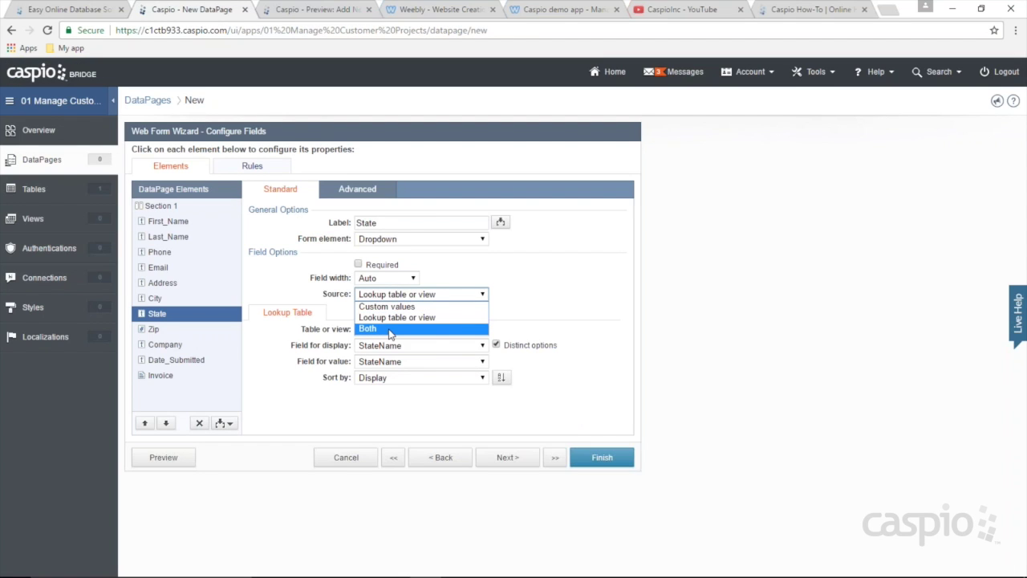
click(391, 333)
click(312, 340)
text(Select State)
click(464, 339)
key(ctrl+a)
key(BackSpace)
click(601, 355)
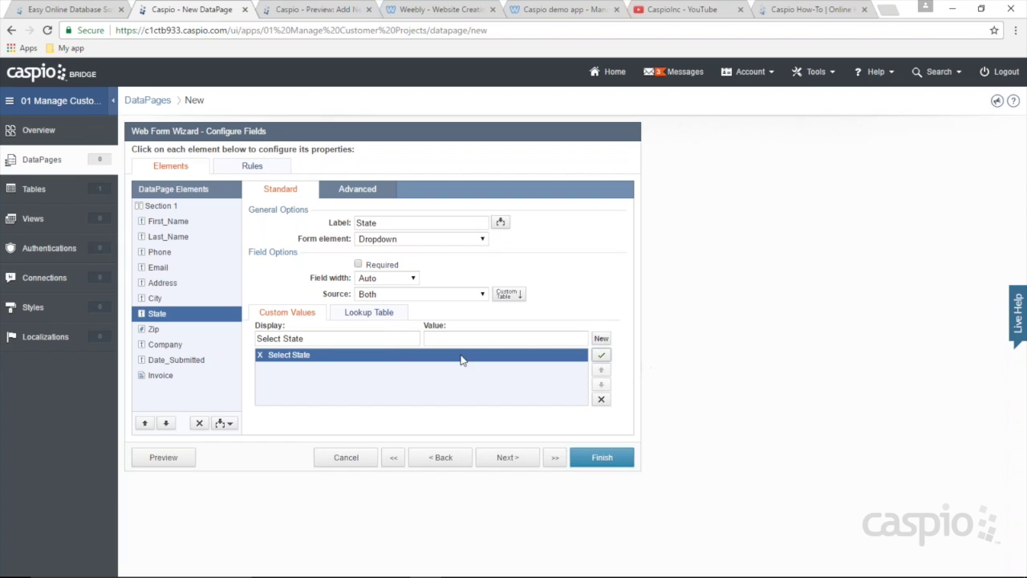
click(361, 314)
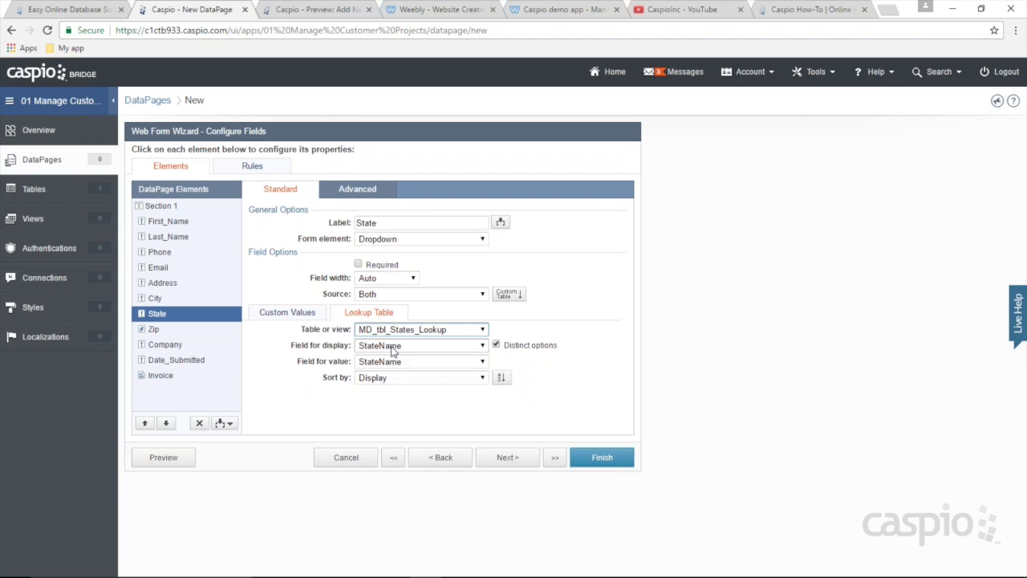
Step: Preview the form again, check the State dropdown's combined custom and lookup options and return to the wizard
click(164, 458)
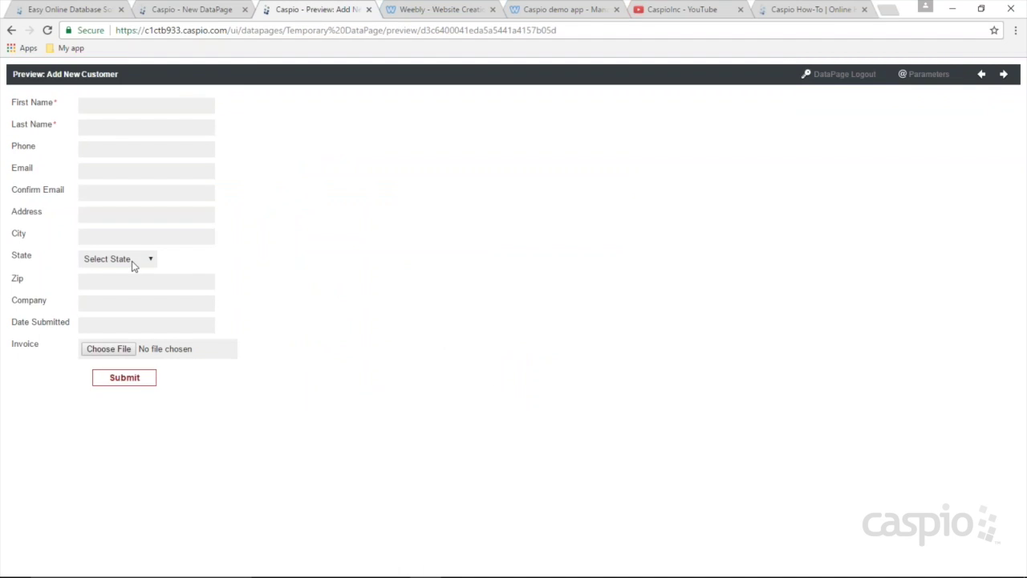
click(124, 260)
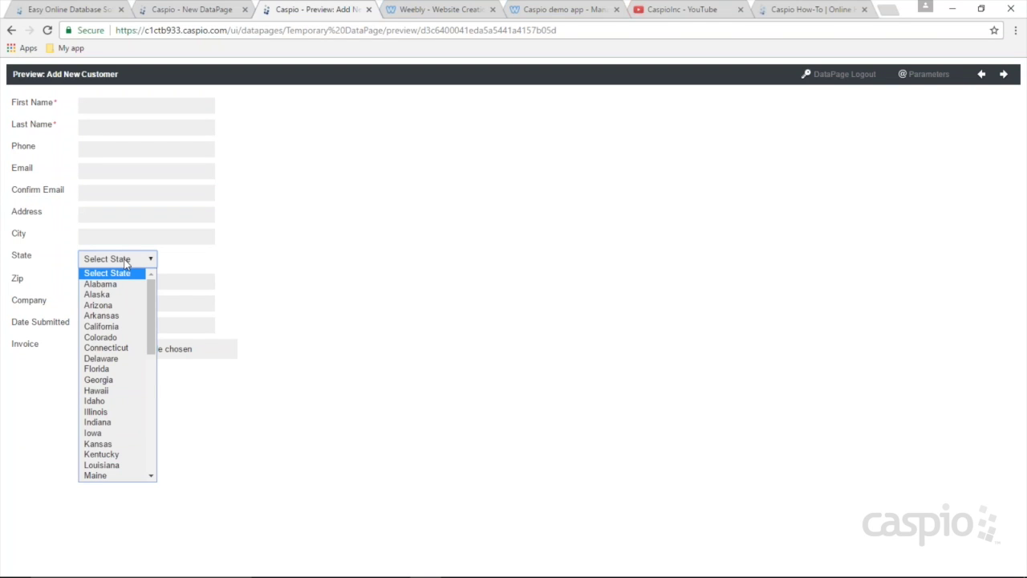
click(371, 272)
click(191, 16)
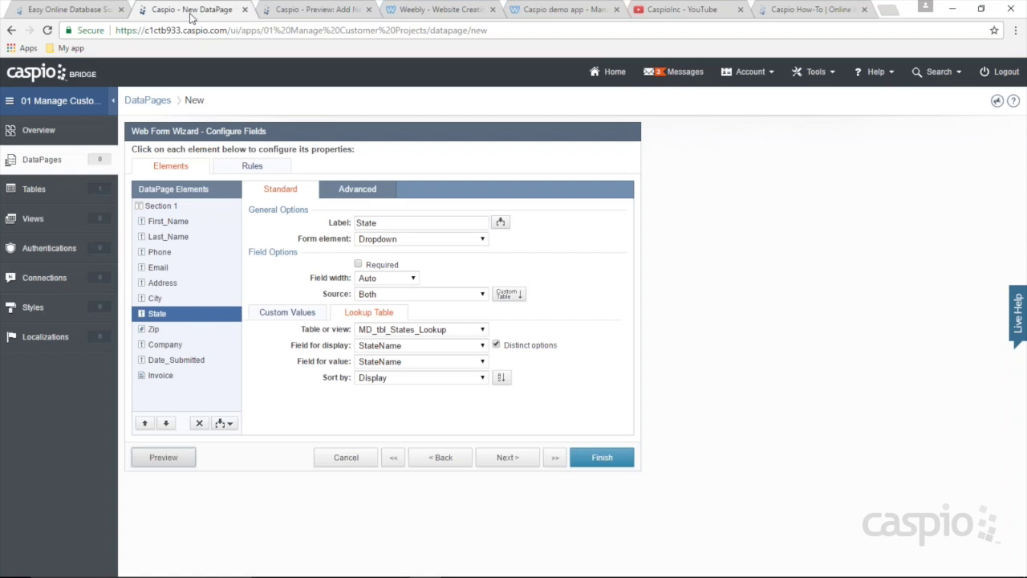
Step: Select the Date_Submitted element and review the form element types available for it
click(180, 366)
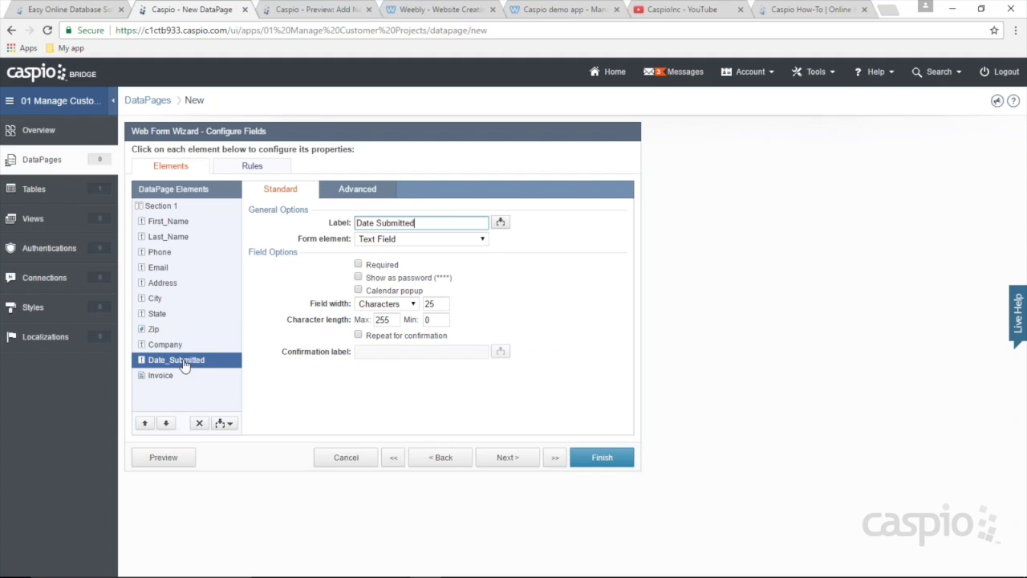
click(395, 240)
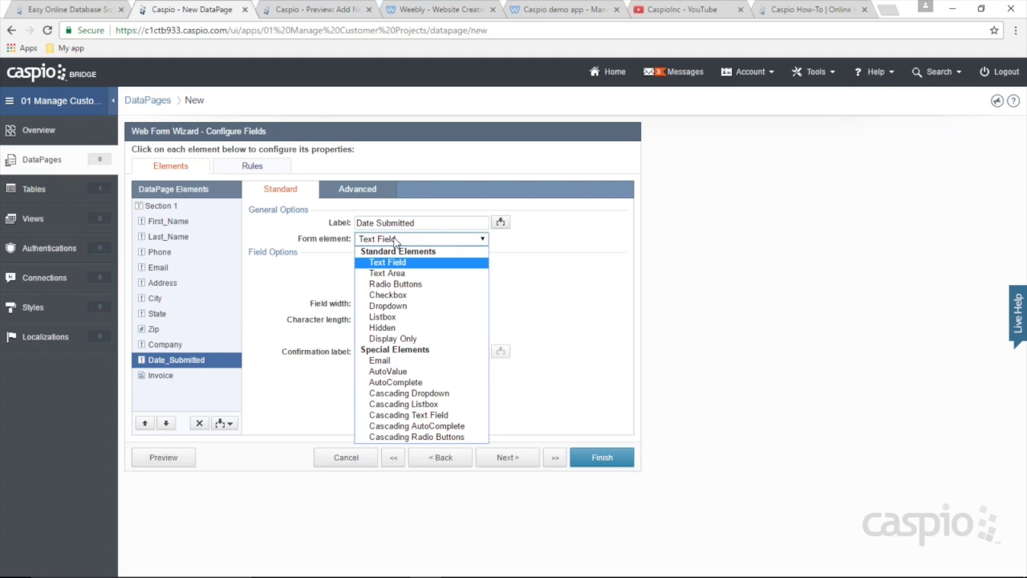
click(565, 241)
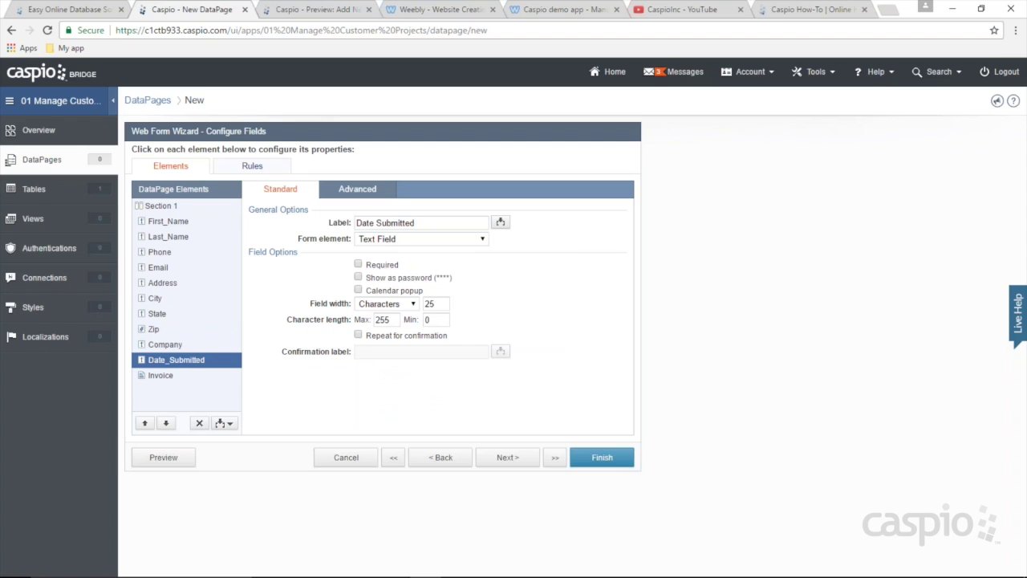
Step: Set the maximum allowed upload size of the Invoice file field to 50 MB
click(165, 375)
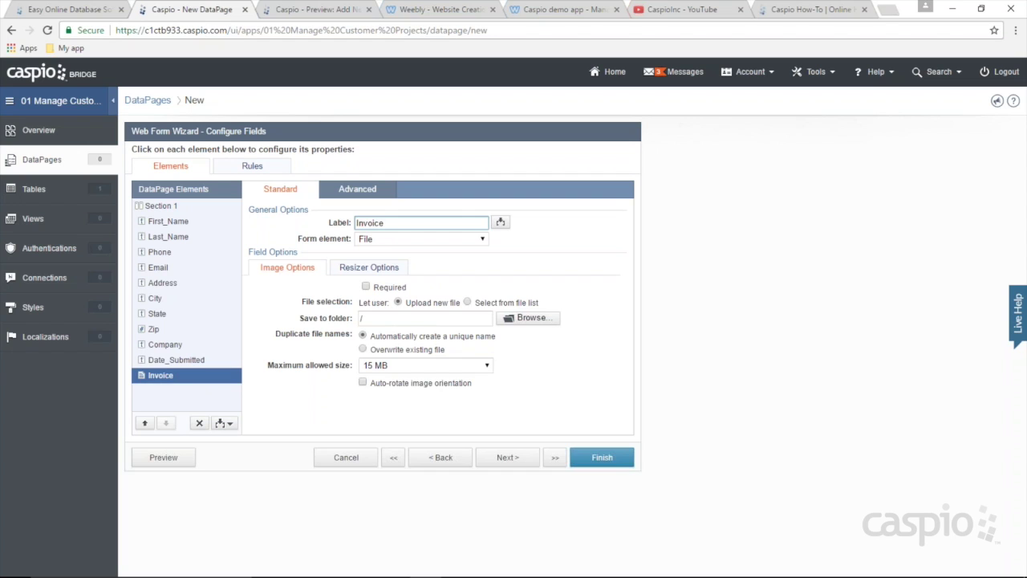
click(394, 367)
click(394, 454)
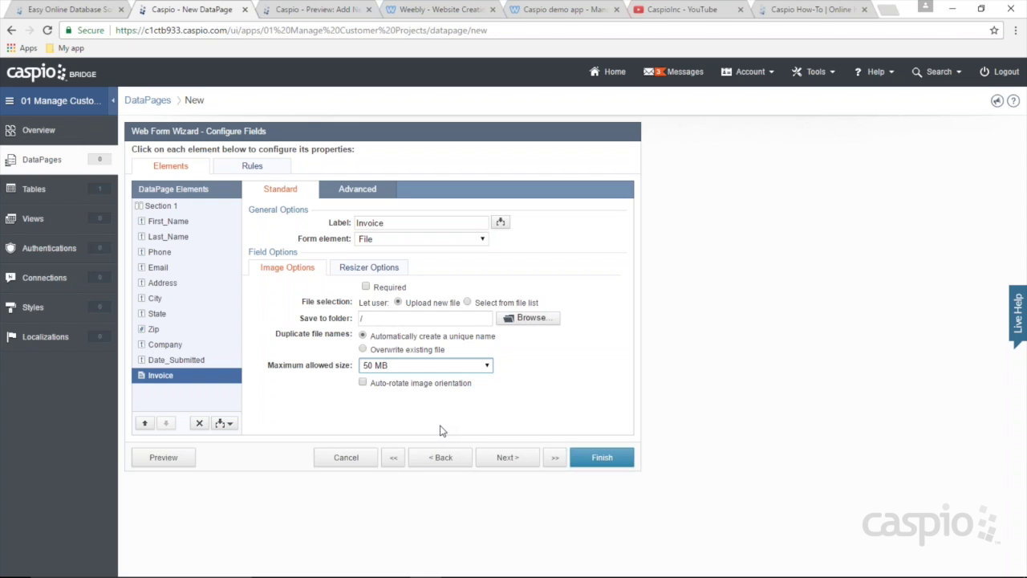
Step: Try the label "Invoice - max upload 50mb" in the form preview, and restore the label to "Invoice"
click(395, 224)
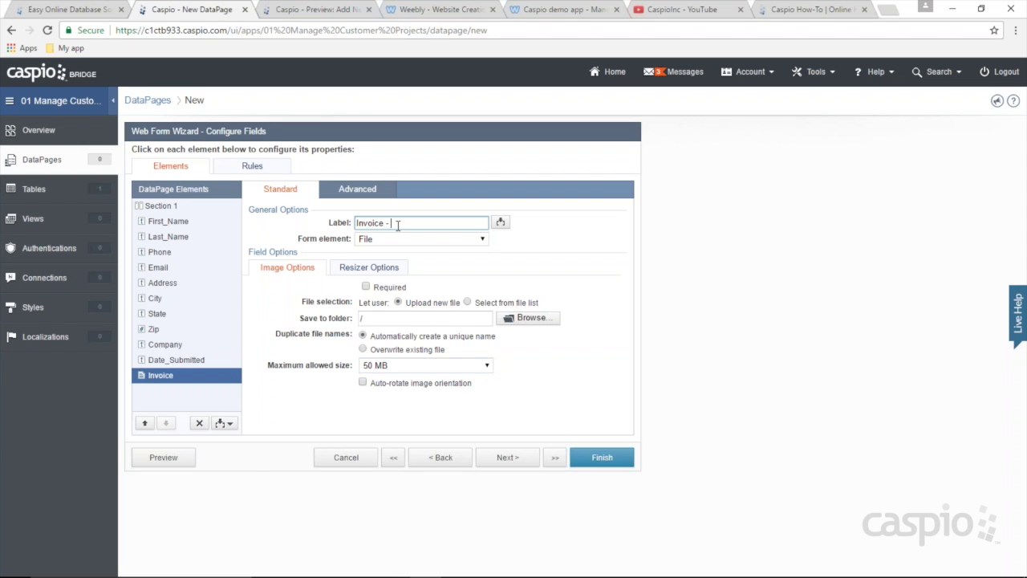
text(- max upload 50mb)
click(163, 457)
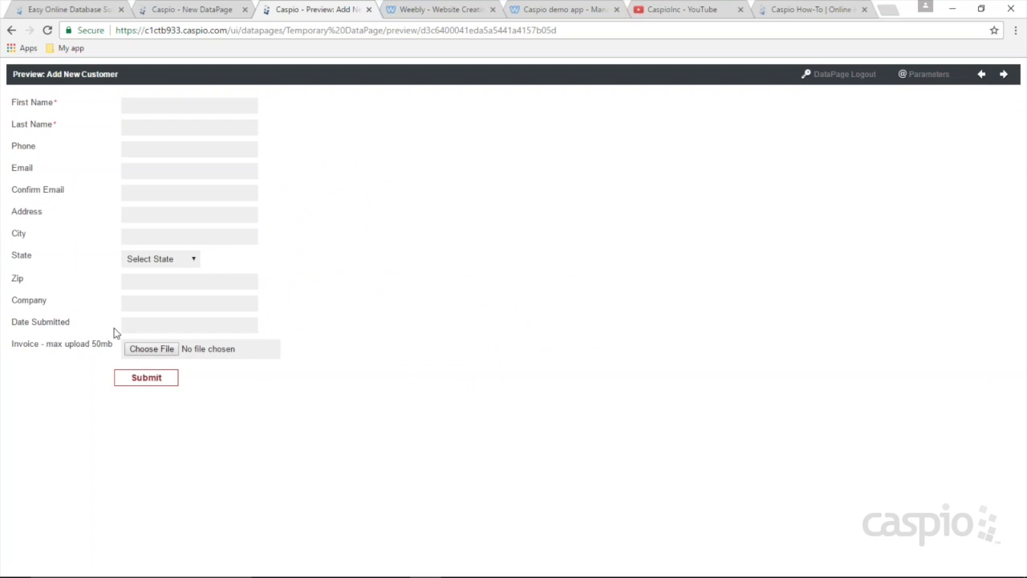
drag(47, 345, 120, 347)
click(183, 9)
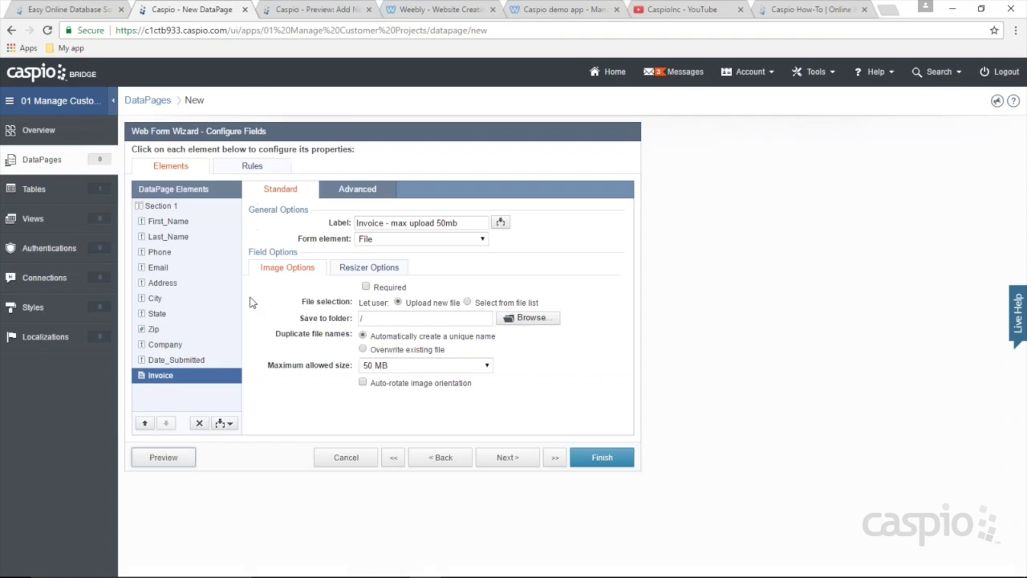
drag(386, 225, 491, 226)
key(BackSpace)
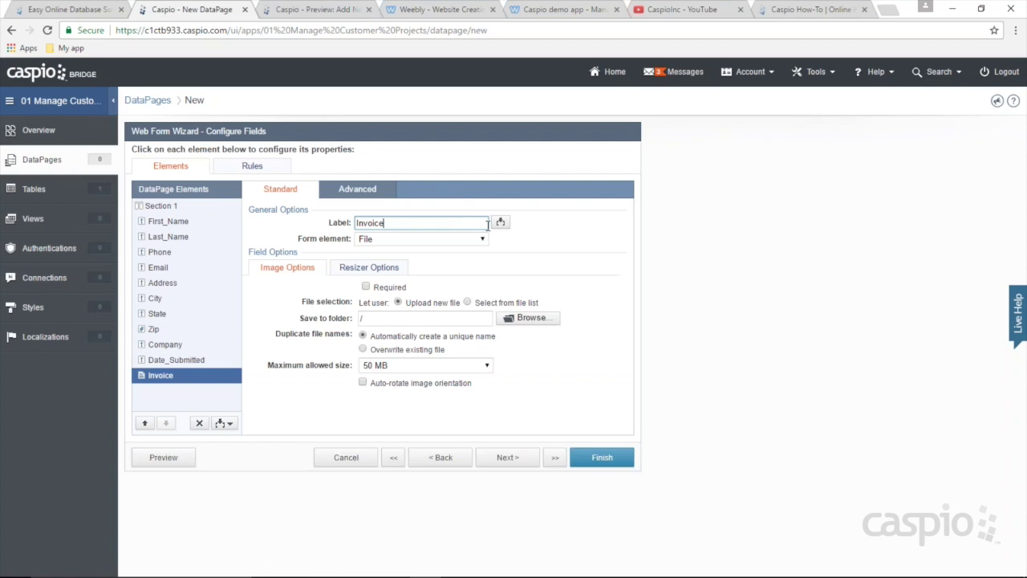
Step: Add the hint "max upload 50mb" to the Invoice field and check it in the form preview
click(368, 197)
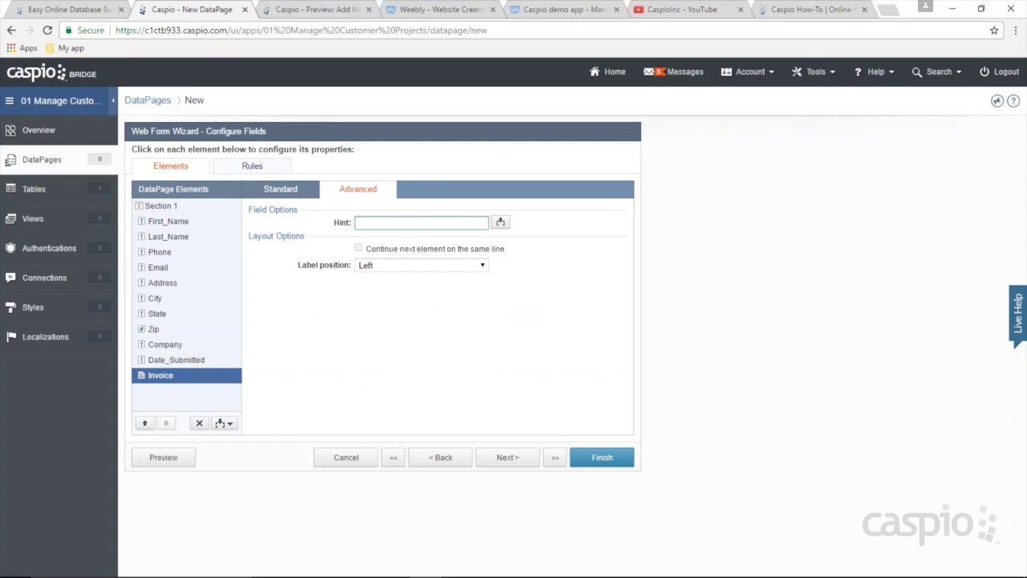
text(max upload 50mb)
click(178, 460)
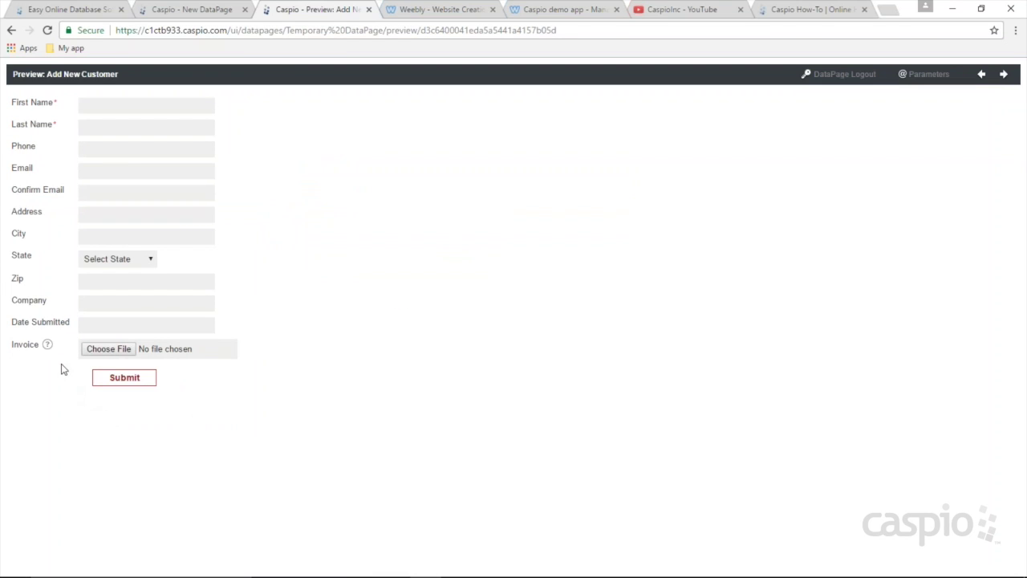
mouse_move(48, 348)
key(ctrl+shift+Tab)
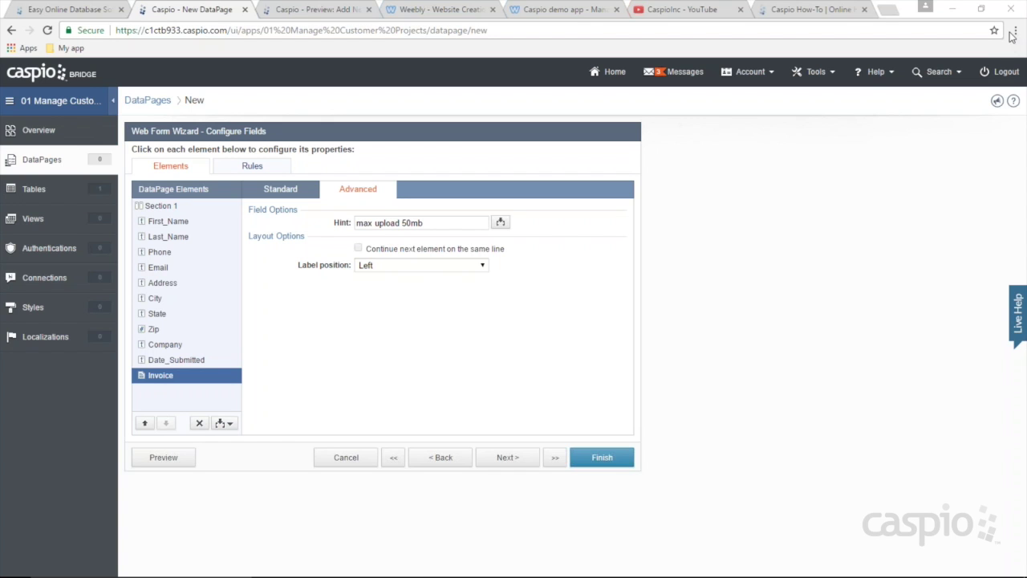
click(303, 11)
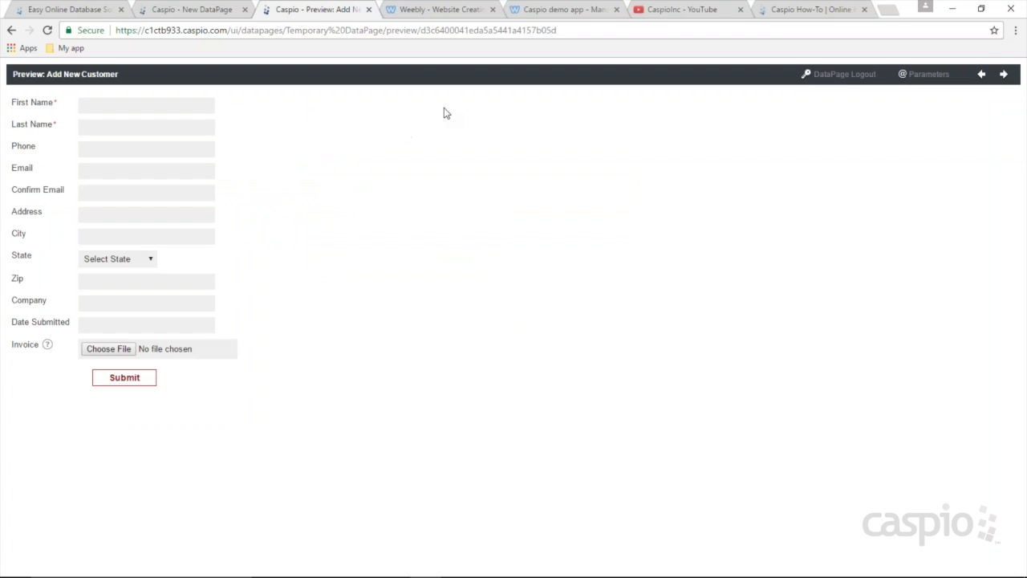
Step: Make the First_Name and Last_Name fields continue the next element on the same line, and preview the form
click(199, 9)
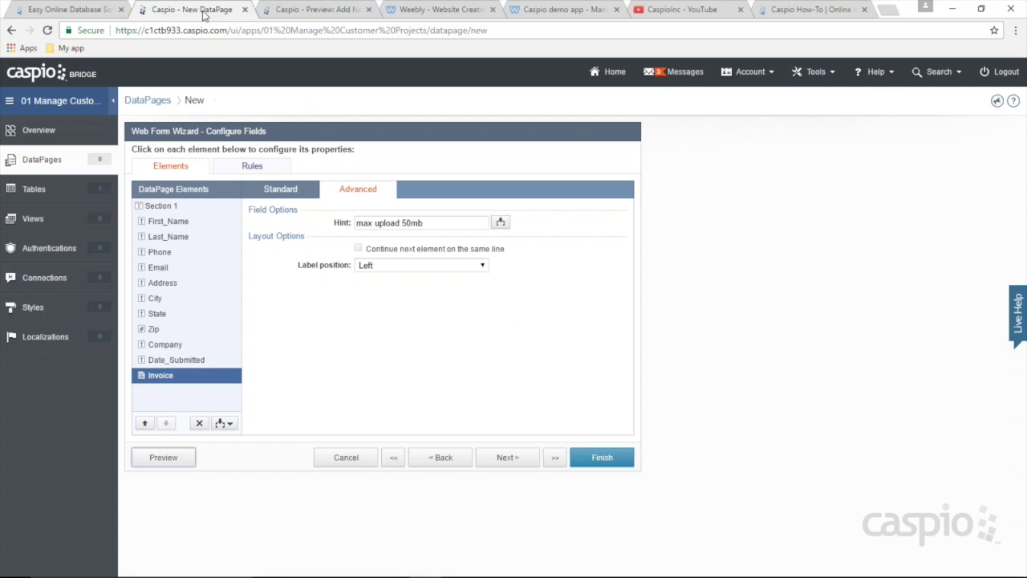
click(176, 225)
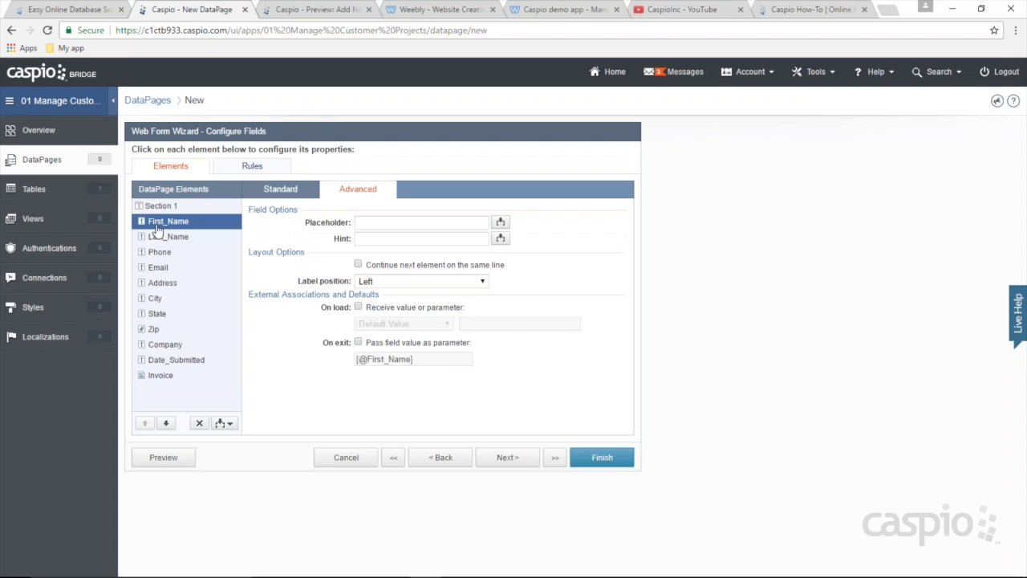
click(279, 191)
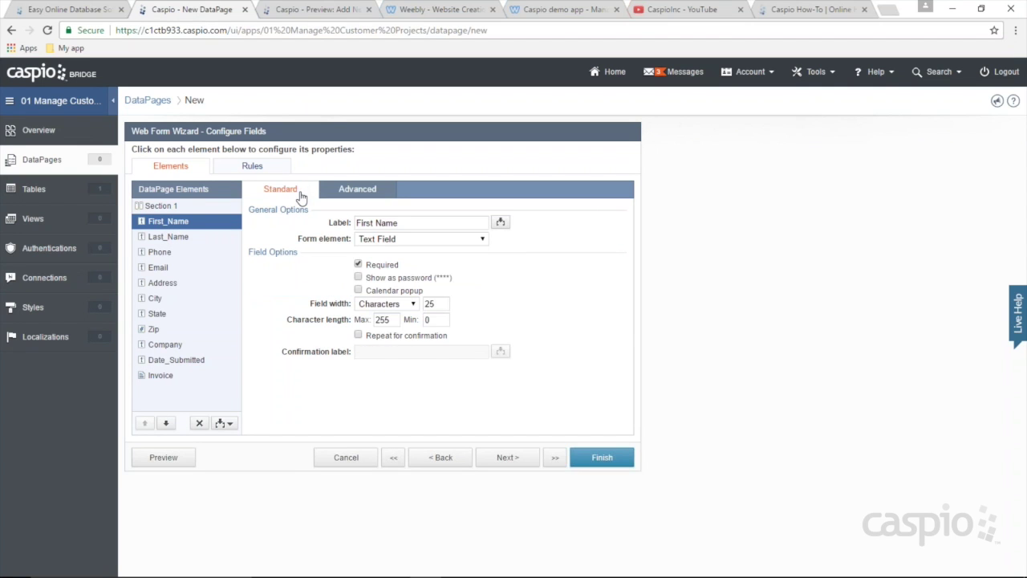
click(362, 196)
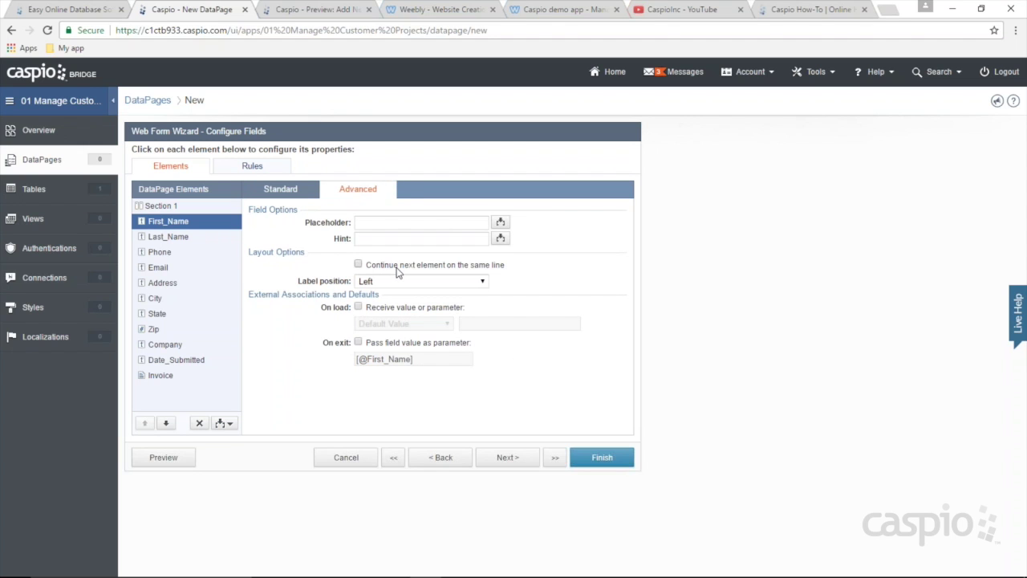
drag(399, 272, 449, 273)
click(358, 264)
click(186, 239)
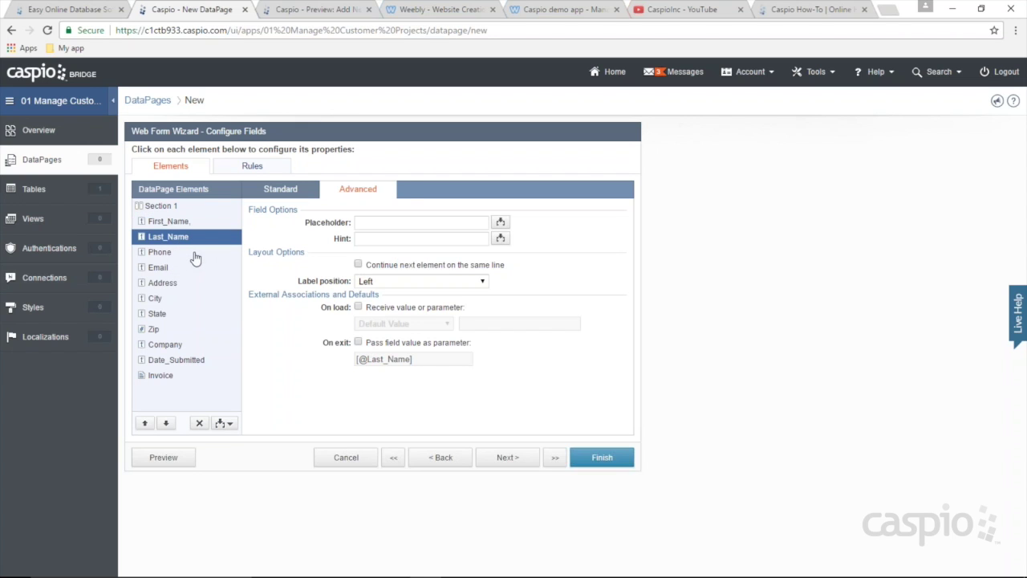
click(371, 266)
click(164, 460)
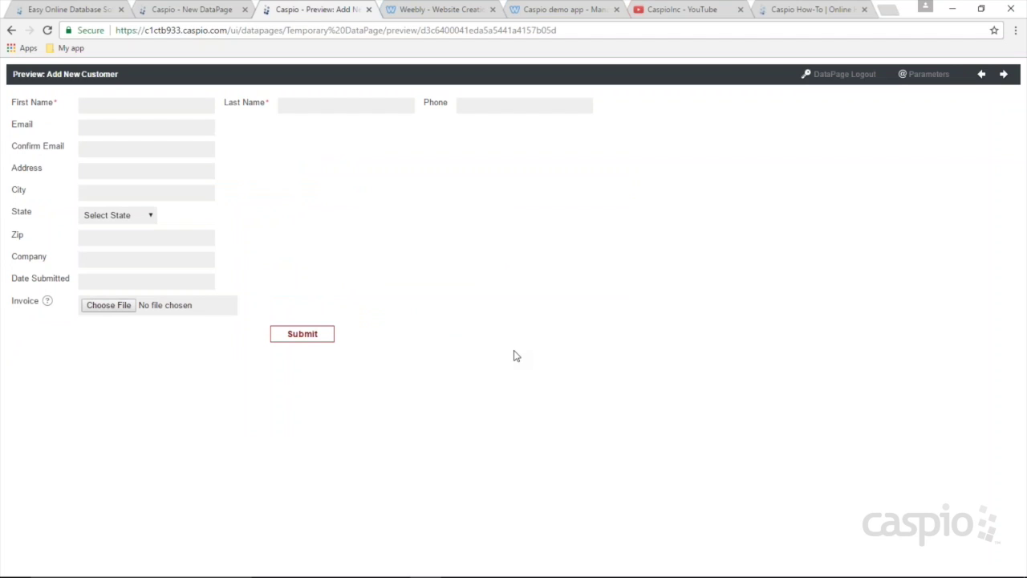
drag(8, 105, 58, 105)
click(62, 109)
Step: Set the label position of the First_Name, Last_Name and Phone fields to Top and preview the form
click(192, 9)
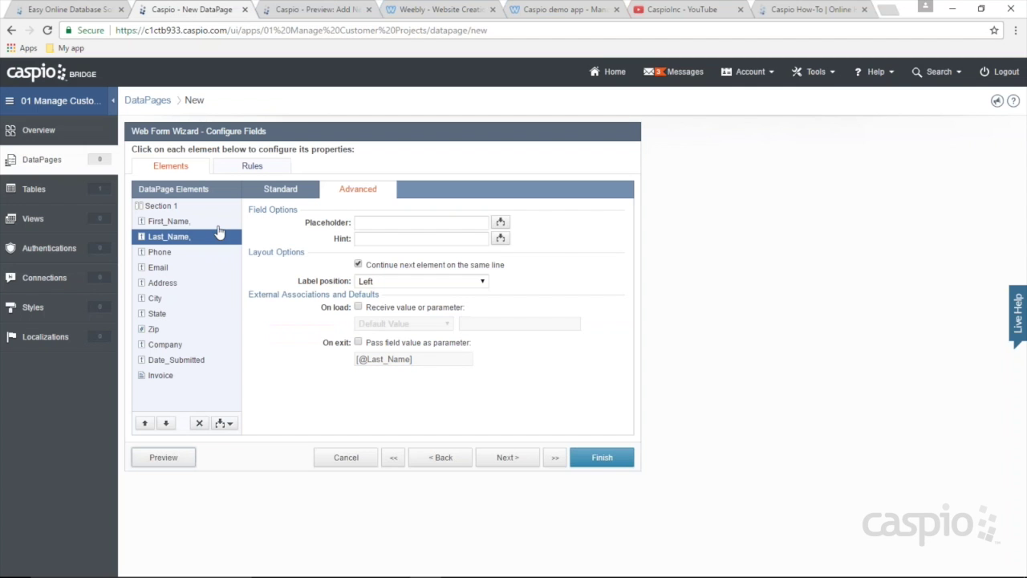
click(175, 223)
click(376, 283)
click(387, 294)
click(194, 236)
click(379, 283)
click(383, 294)
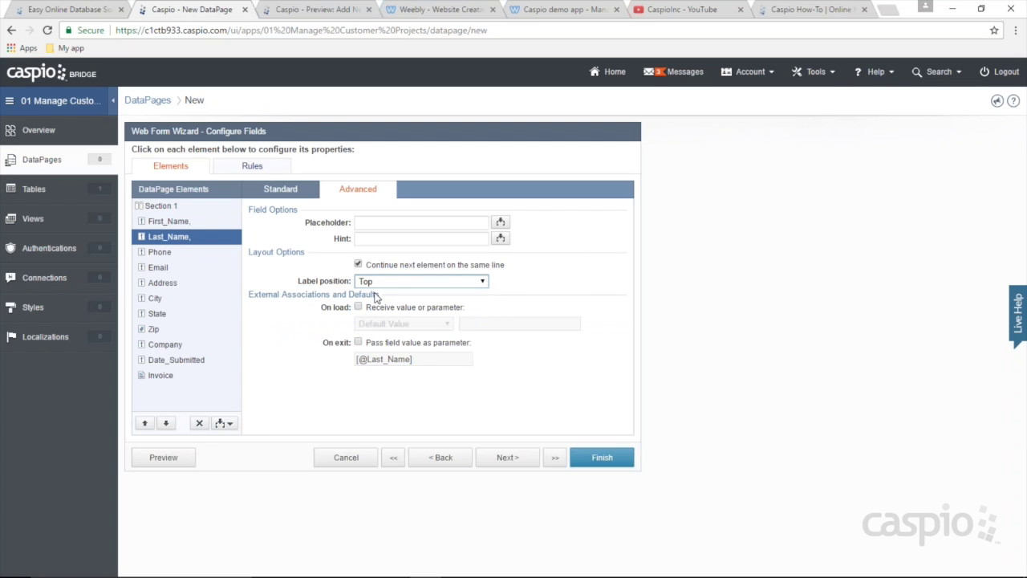
click(169, 254)
click(376, 282)
click(377, 294)
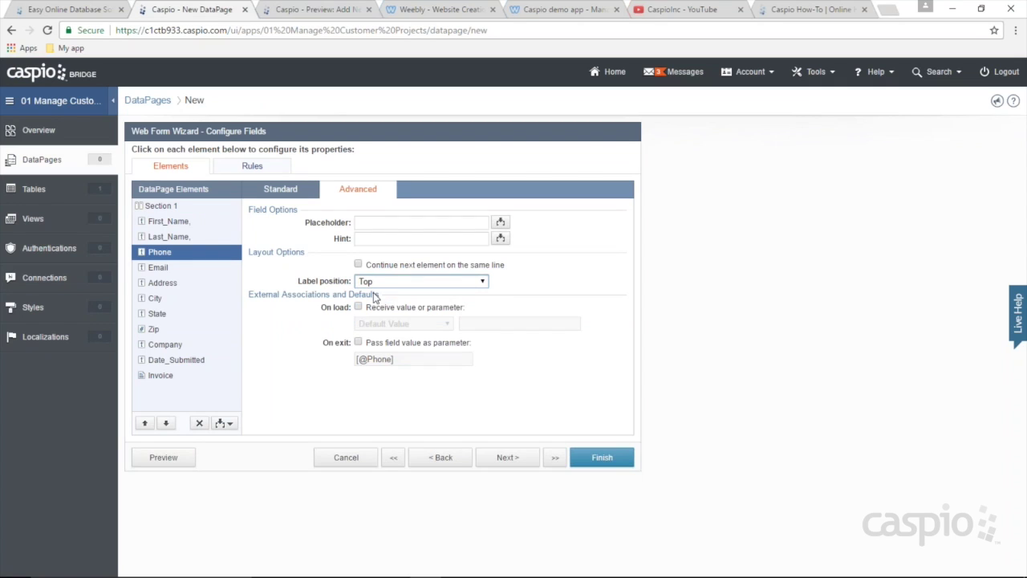
click(173, 457)
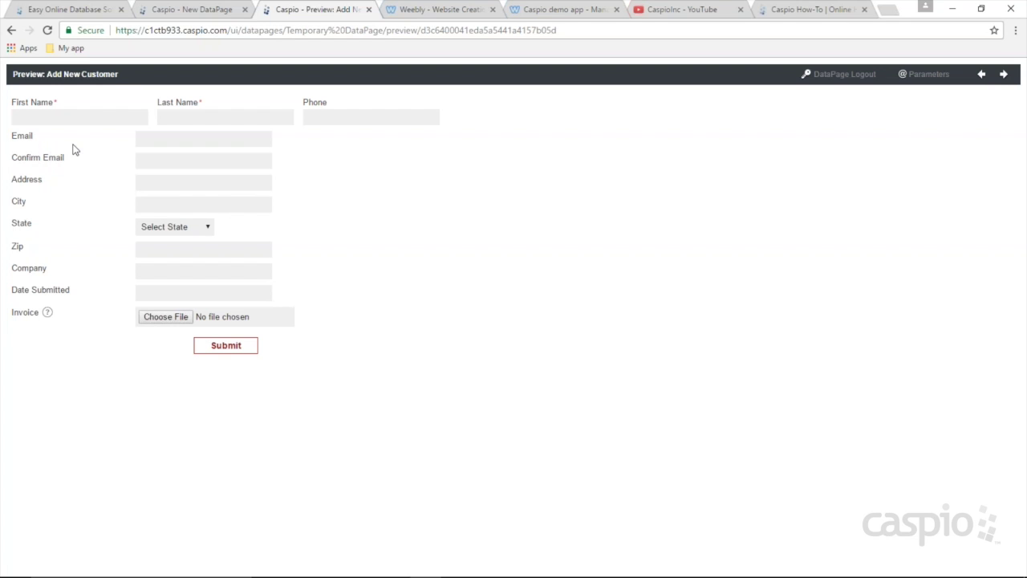
Step: Keep the Email confirmation on the same line with the label position at Top, and preview the form
click(190, 11)
click(171, 269)
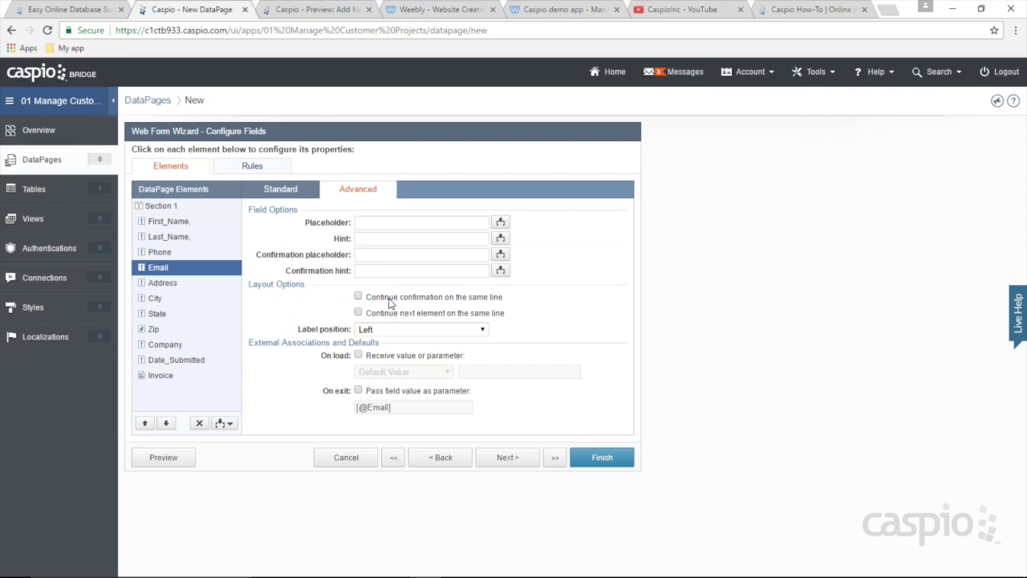
click(397, 330)
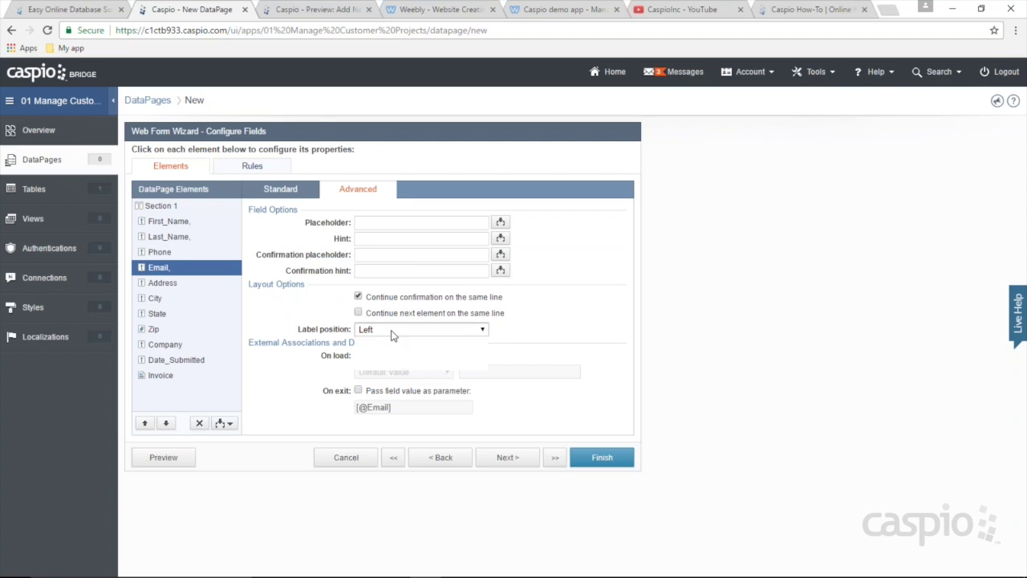
click(391, 345)
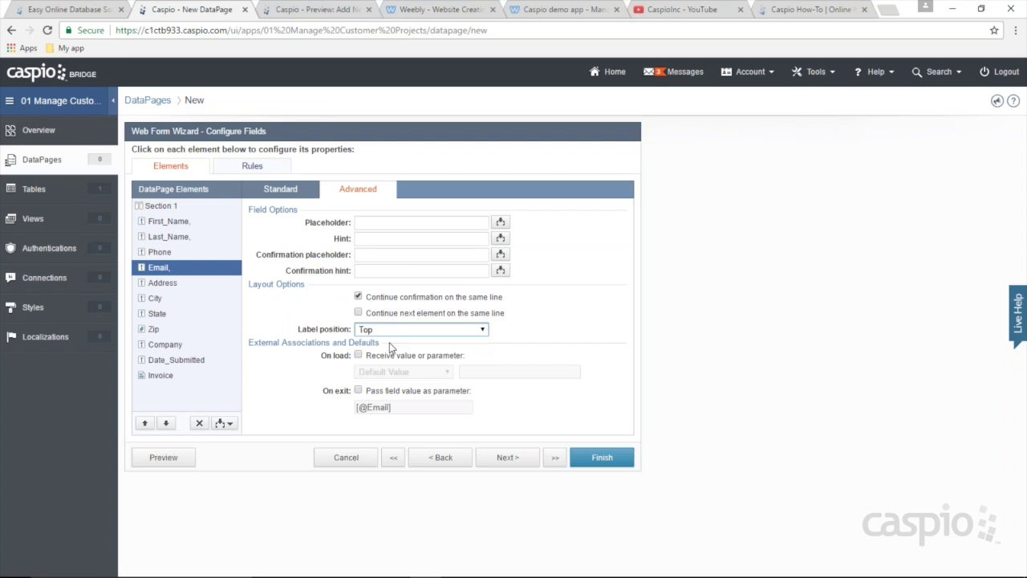
click(183, 459)
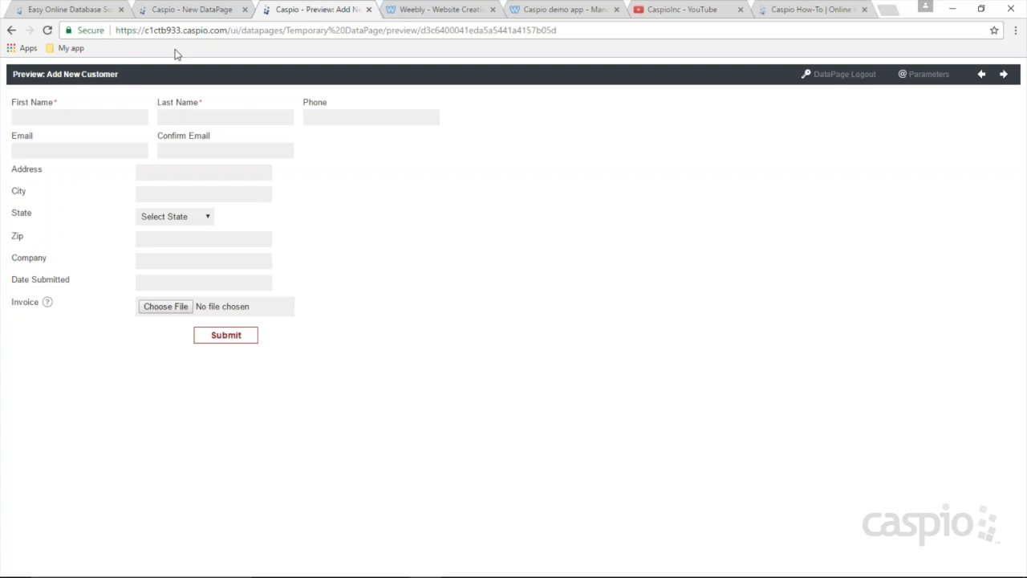
Step: Set the label position of the Address field to Top
click(179, 11)
click(177, 285)
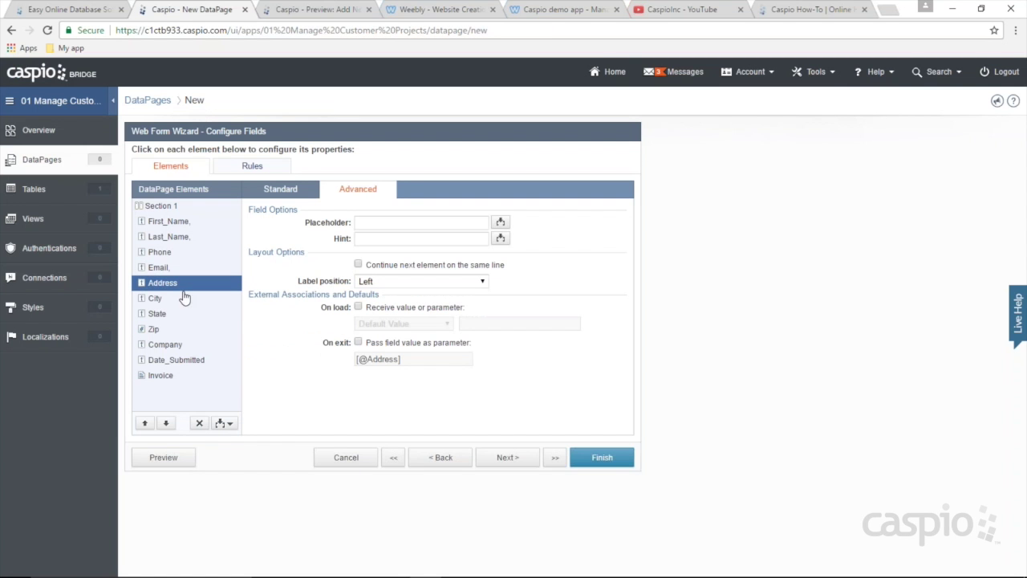
click(374, 282)
click(376, 296)
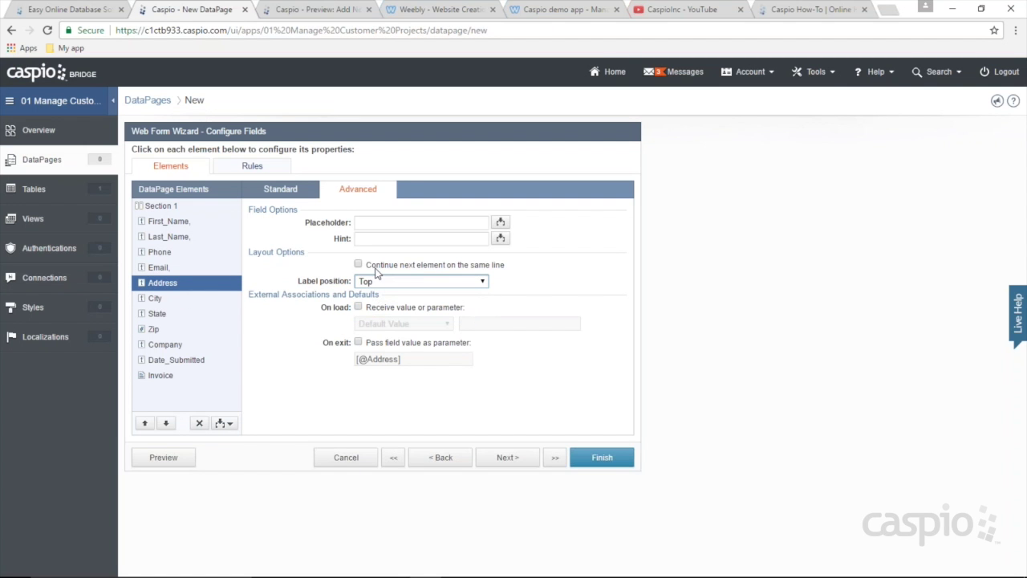
Step: Set the City and State labels to Top and make both fields continue the next element on the same line
click(163, 300)
click(369, 283)
click(374, 296)
click(377, 266)
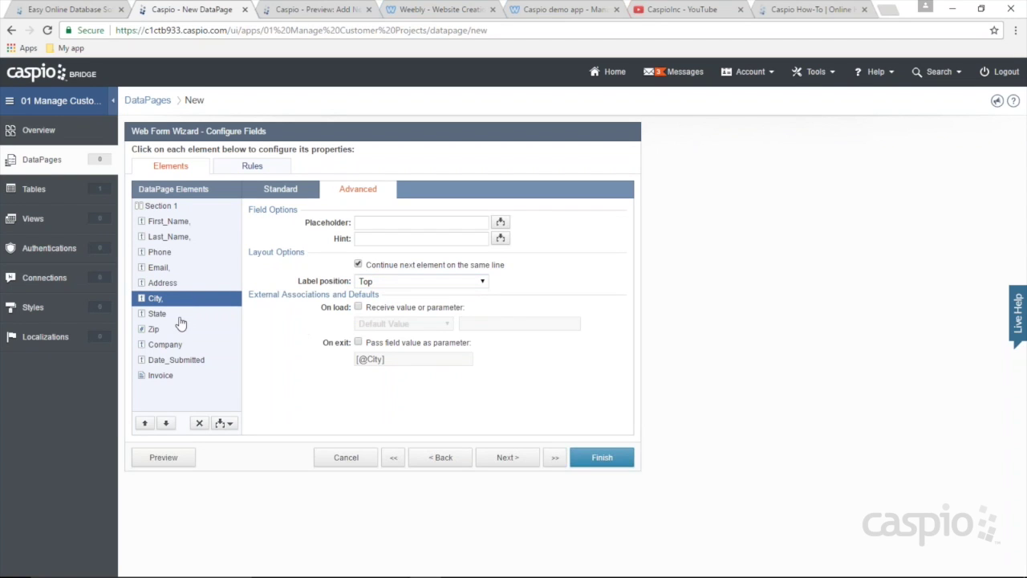
click(236, 318)
click(377, 267)
click(378, 277)
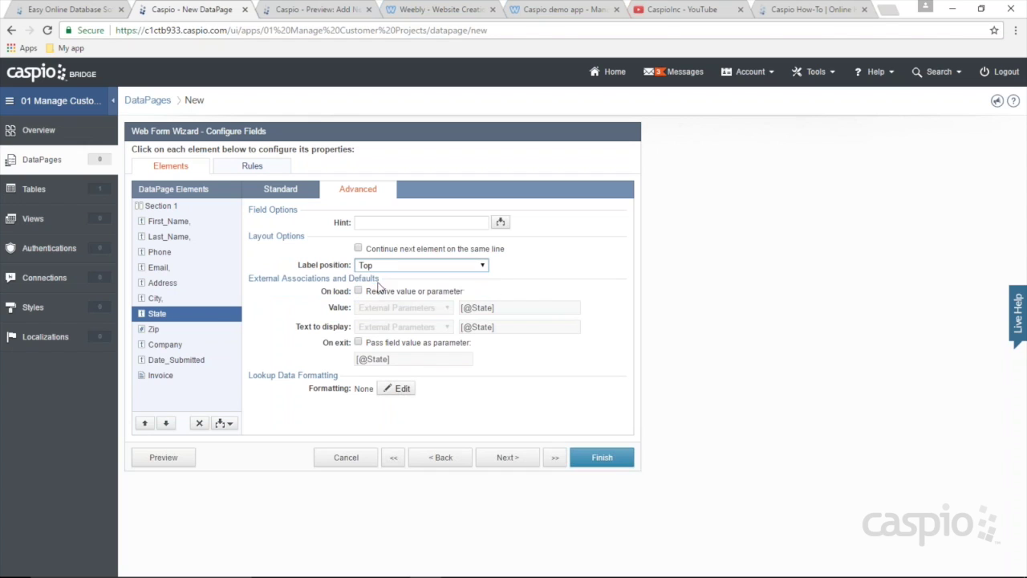
click(374, 251)
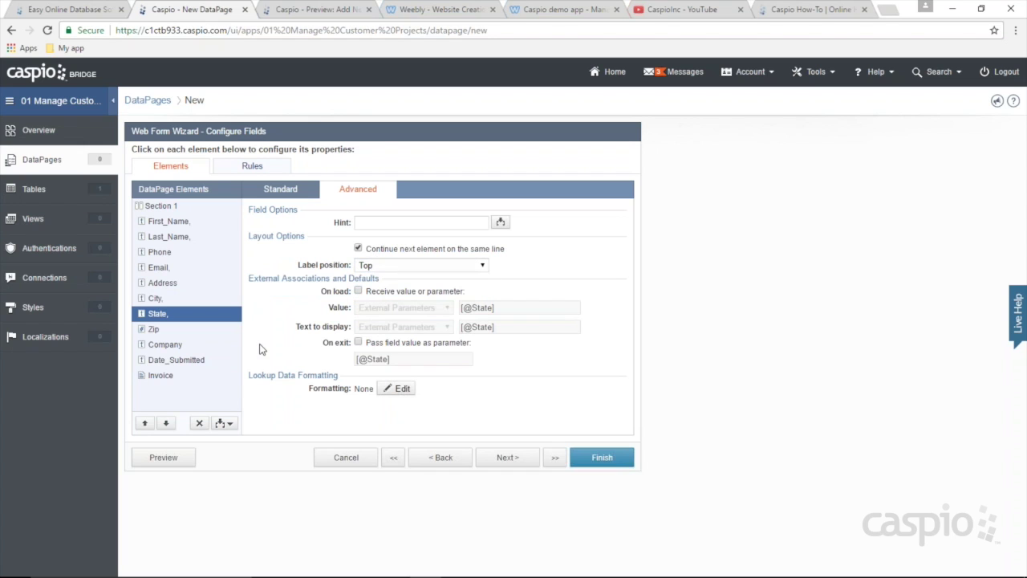
Step: Set the label position of the Zip field to Top
click(169, 336)
click(371, 281)
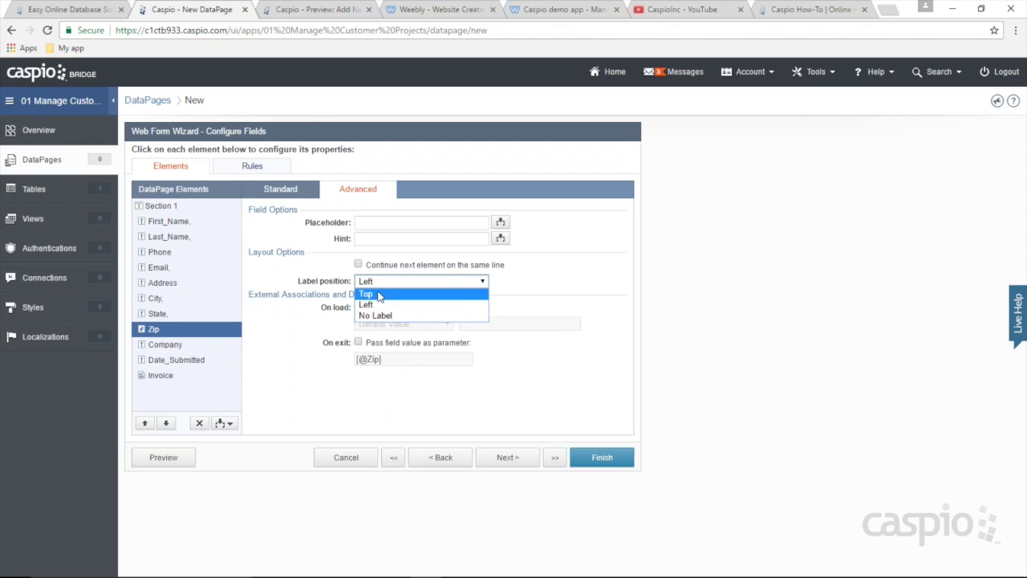
click(379, 295)
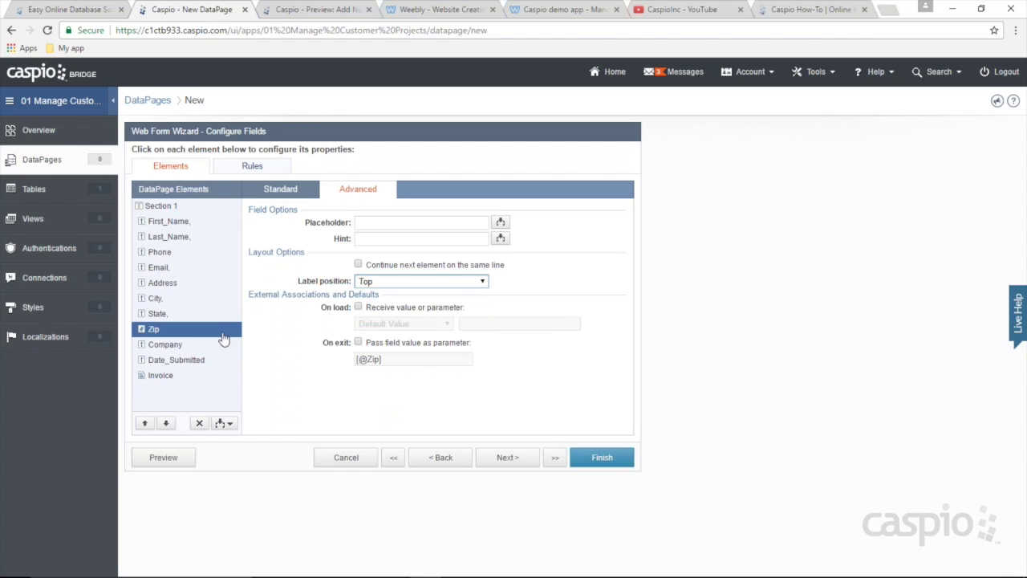
Step: Set the Company and Date_Submitted labels to Top and make both fields continue the next element on the same line
click(176, 348)
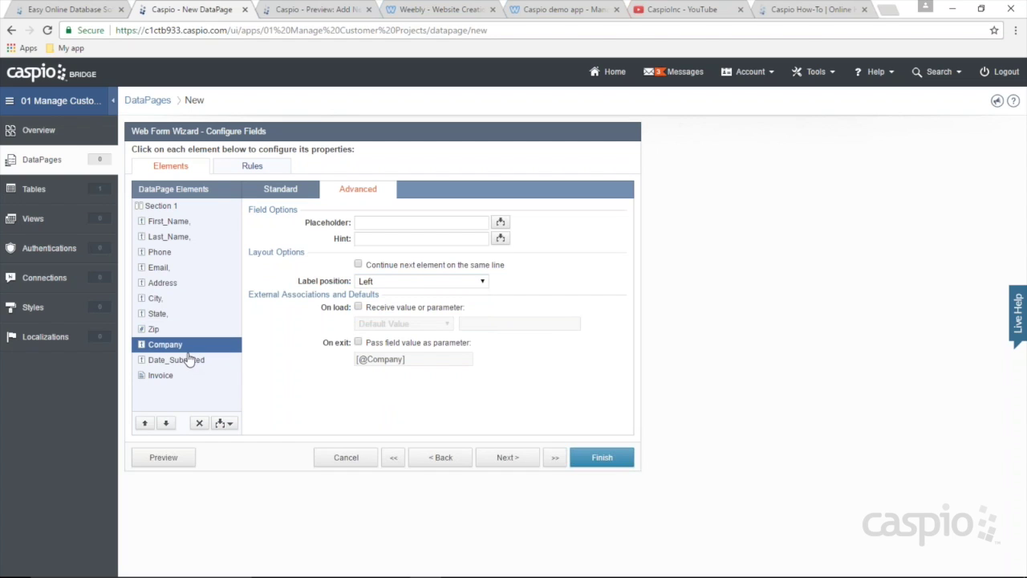
click(365, 281)
click(363, 299)
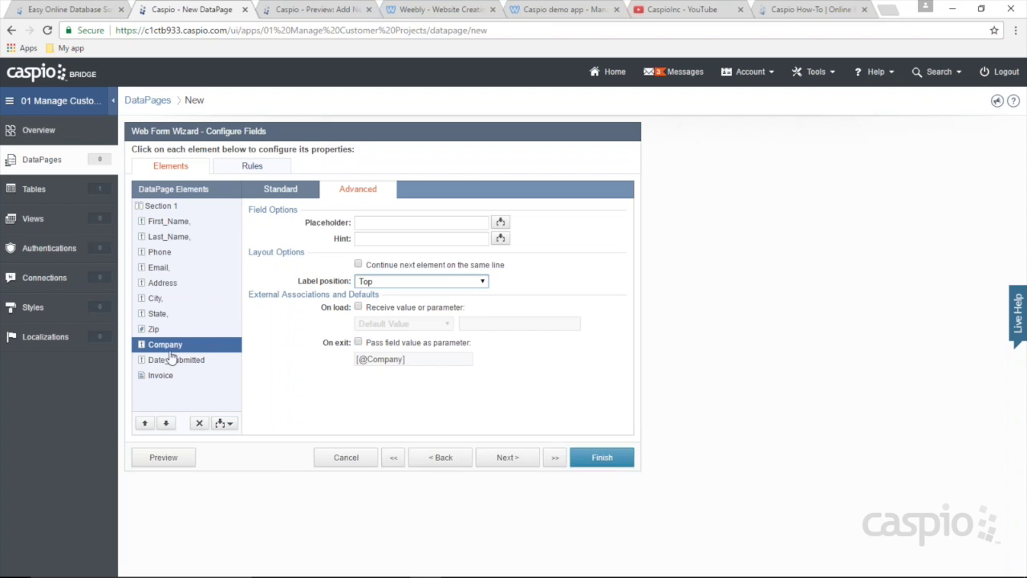
click(373, 265)
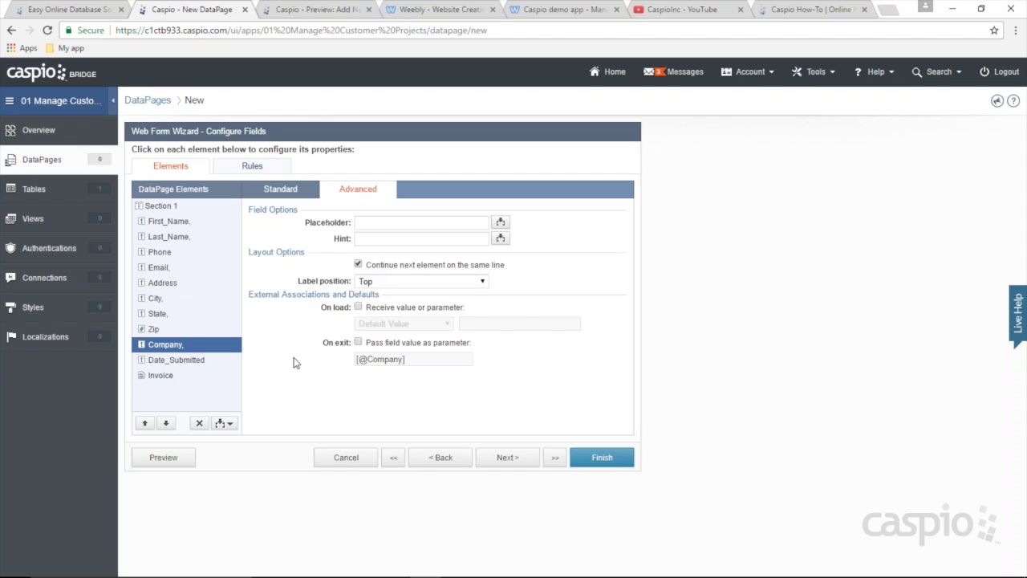
click(186, 361)
click(371, 283)
click(367, 295)
click(358, 265)
Step: Set the label position of the Invoice field to Top and preview the form
click(172, 377)
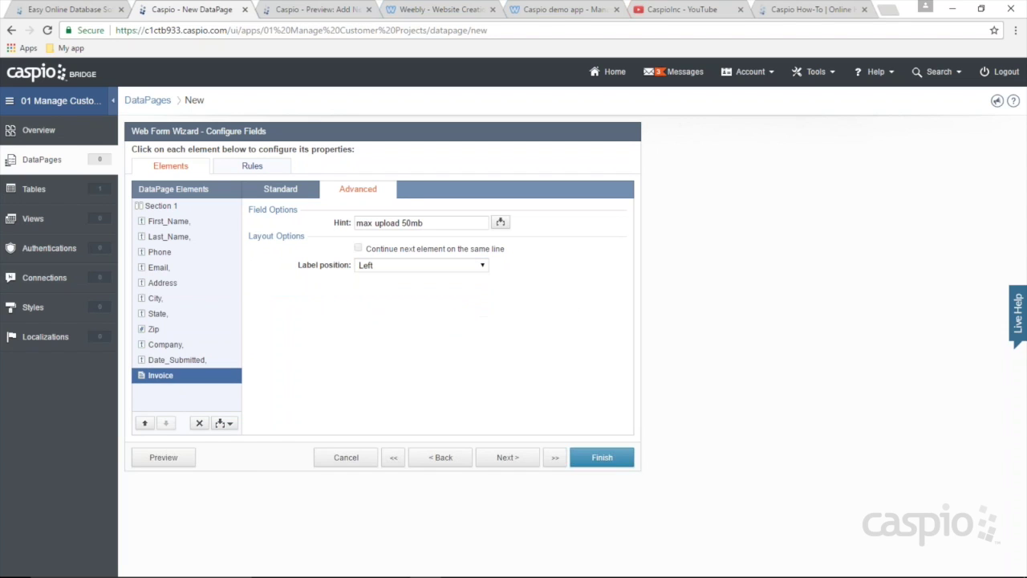
click(390, 266)
click(390, 277)
click(182, 457)
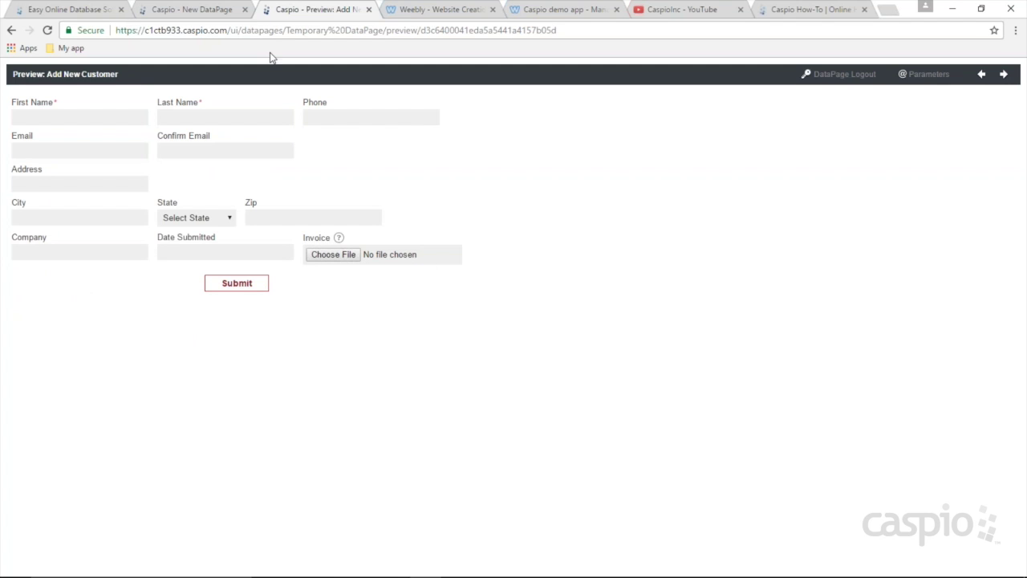
Step: Stop the Date_Submitted field from continuing the next element on the same line, and preview the form again
click(186, 14)
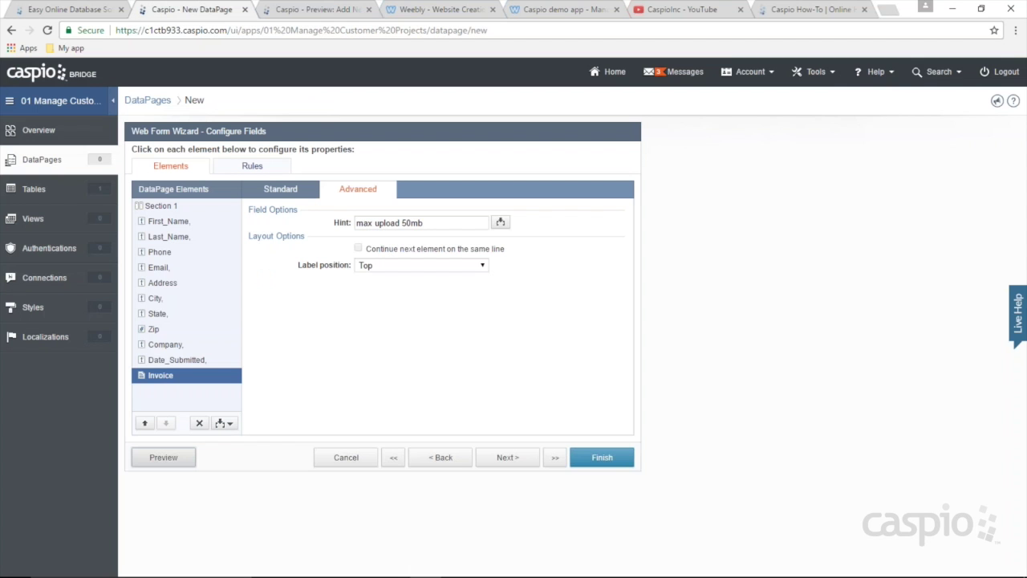
click(186, 363)
click(383, 267)
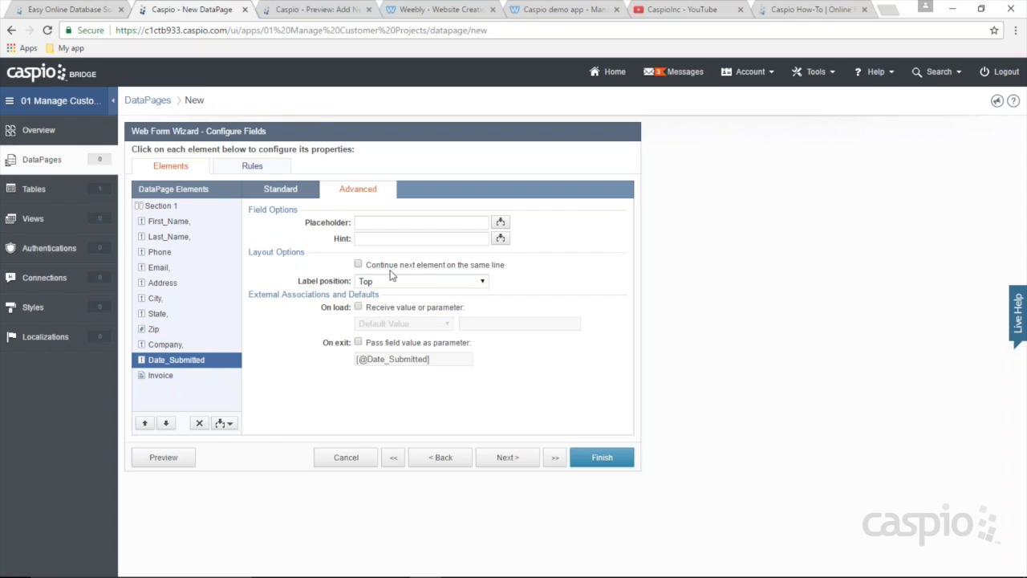
click(180, 463)
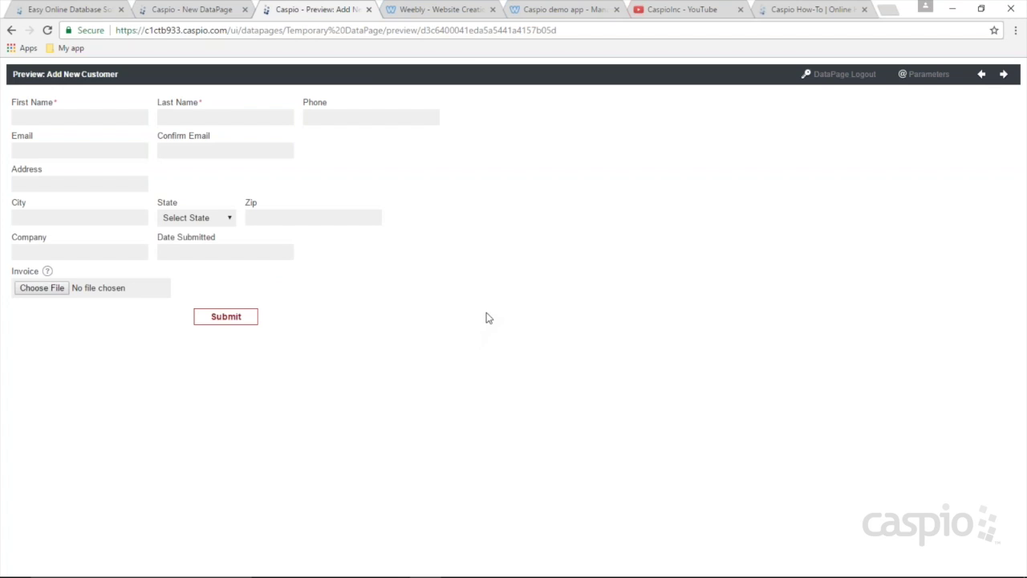
Step: Try out the Address field in the form preview with the sample text 343434 and clear it again
click(134, 186)
text(343434)
drag(81, 182, 7, 183)
key(BackSpace)
Step: Set the Address field's width to 419 pixels in the form wizard and preview the form
click(201, 10)
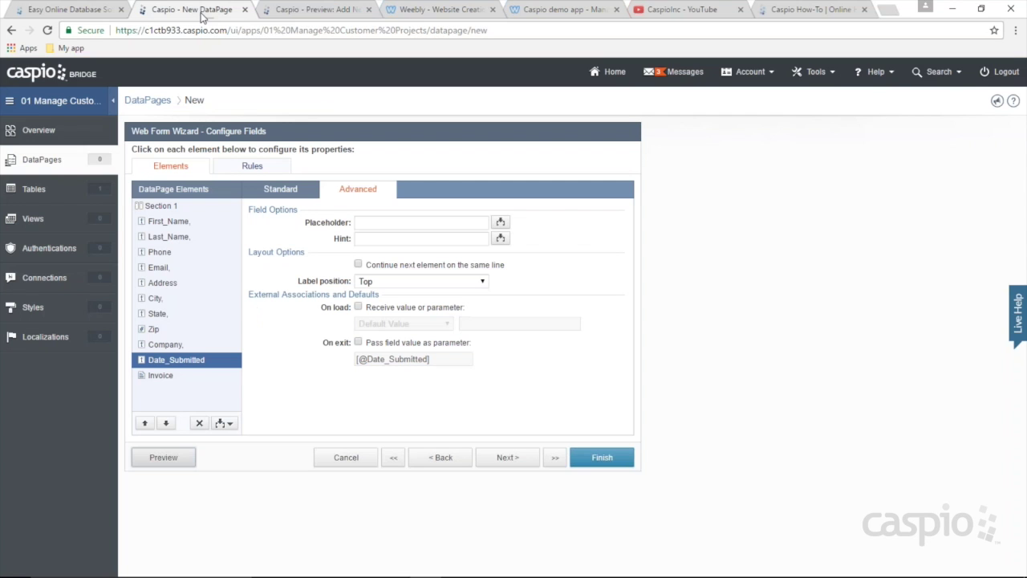
click(169, 287)
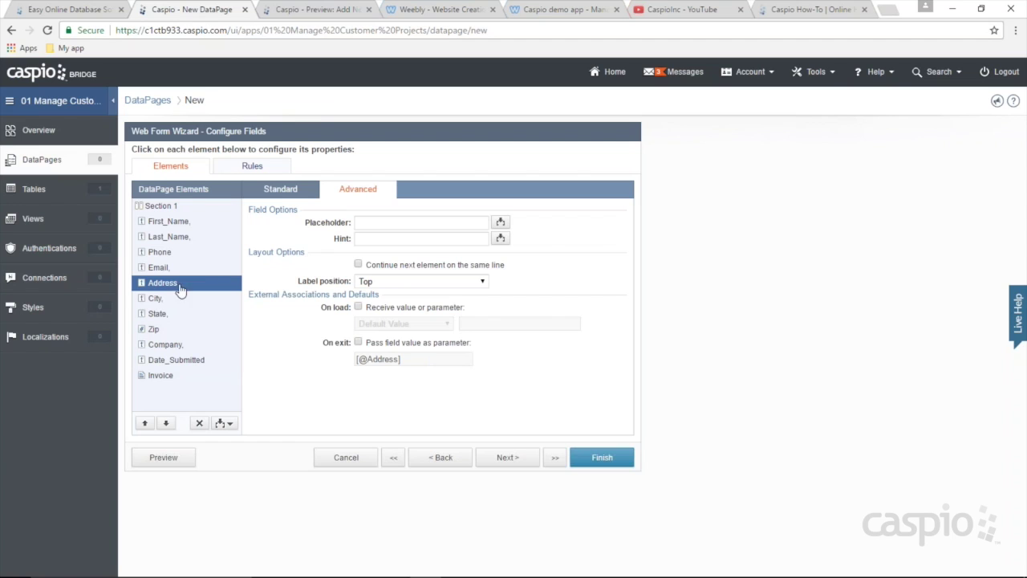
click(283, 194)
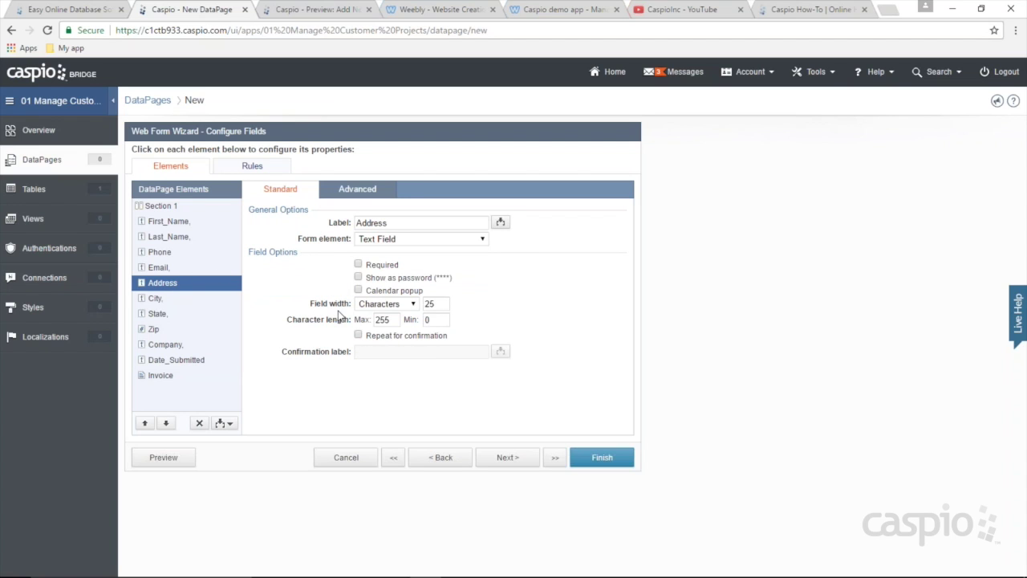
click(388, 305)
click(374, 327)
double_click(432, 304)
text(419)
click(179, 461)
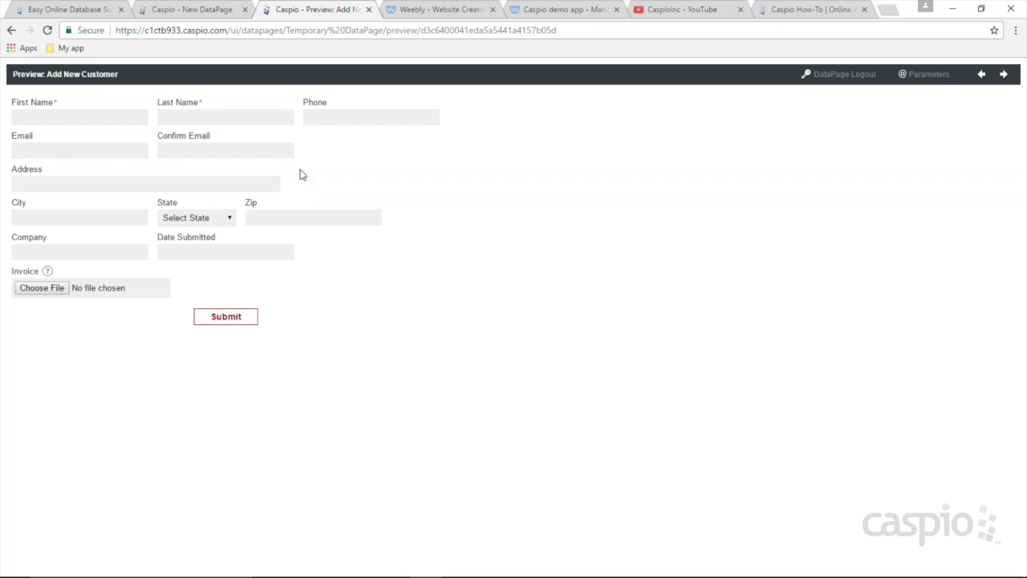
Step: Return to the form wizard and set the Address field's width to 425 pixels
click(301, 220)
click(193, 10)
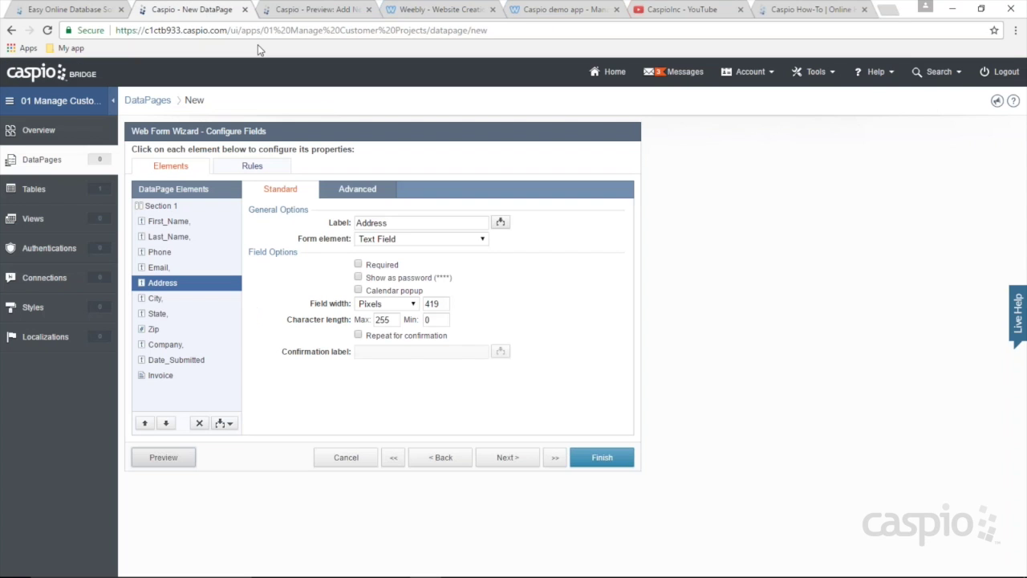
text(425)
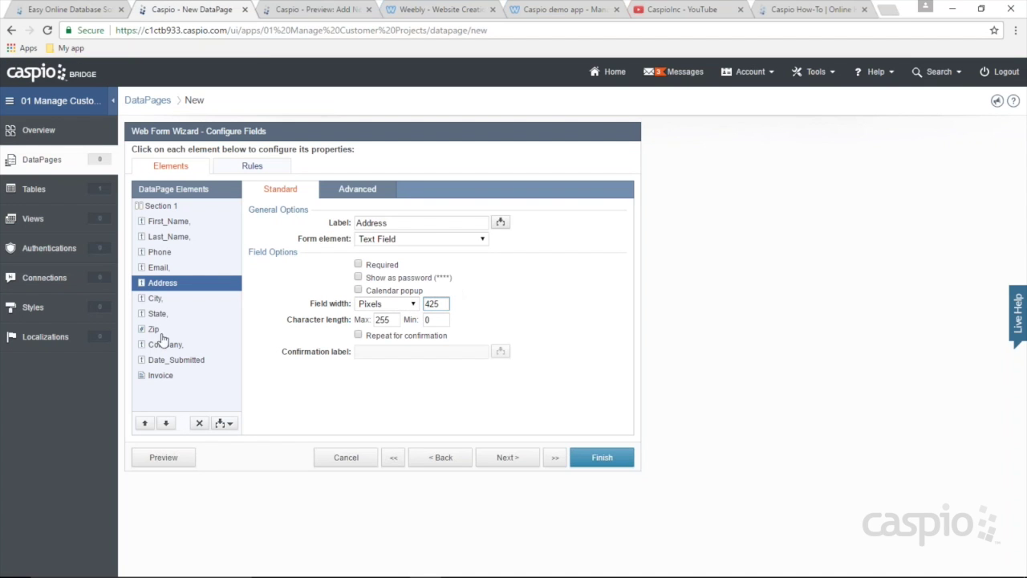
Step: Set the Zip field's width to 150 pixels and preview the form
click(161, 331)
click(387, 291)
click(390, 314)
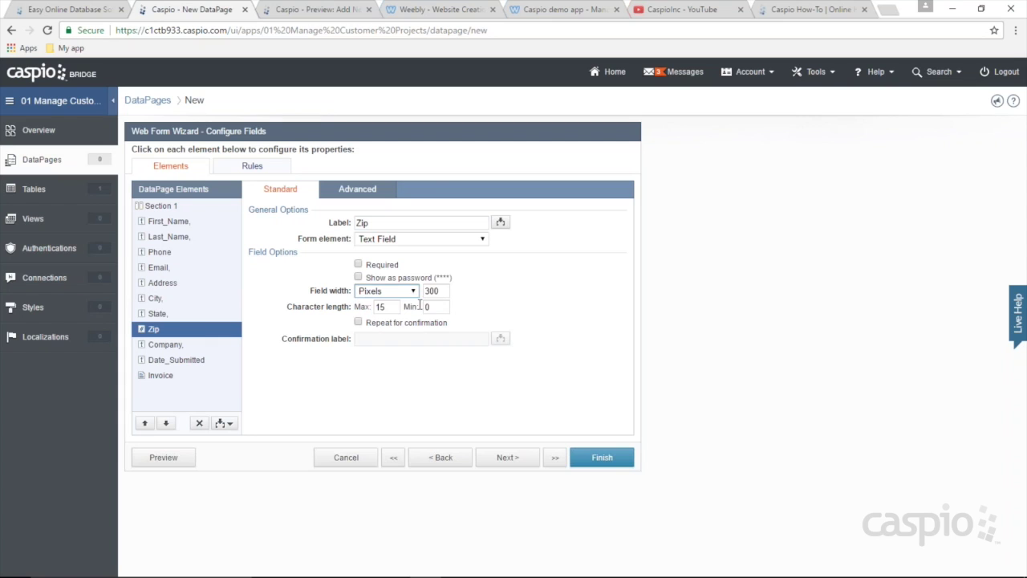
double_click(433, 291)
text(150)
click(170, 457)
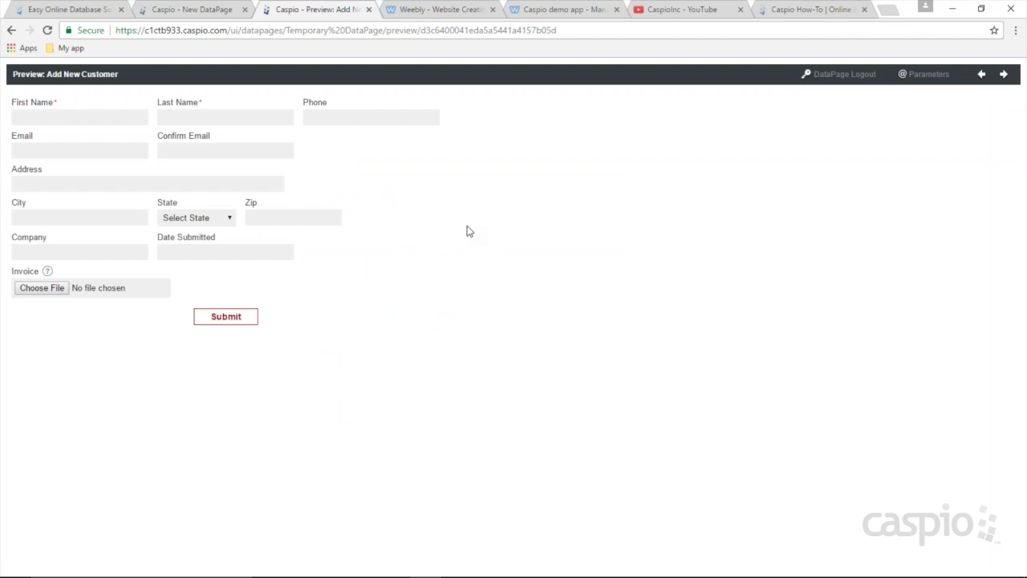
Step: Add an HTML block to the form and move it above First_Name as the first element of Section 1
click(207, 8)
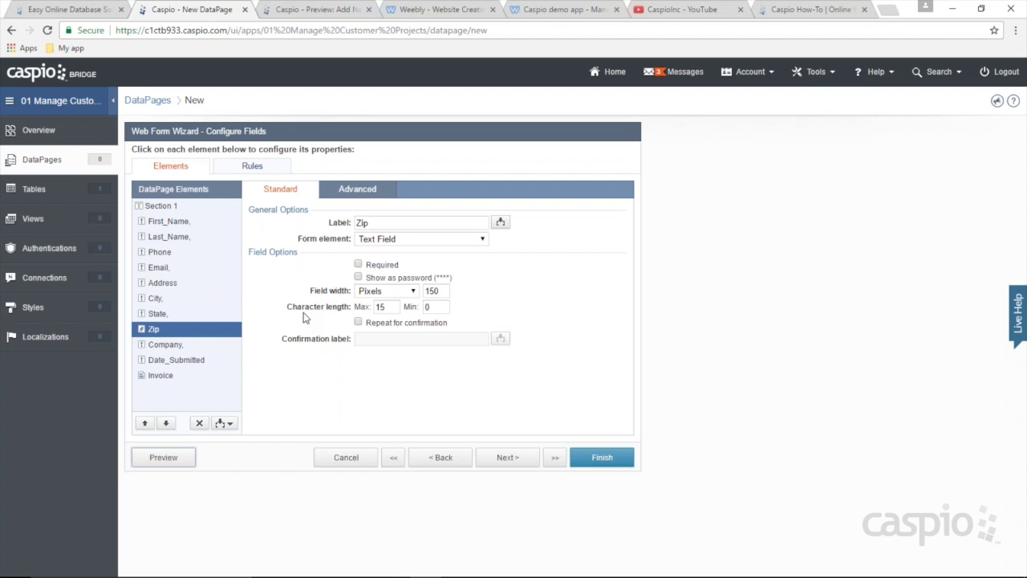
click(225, 424)
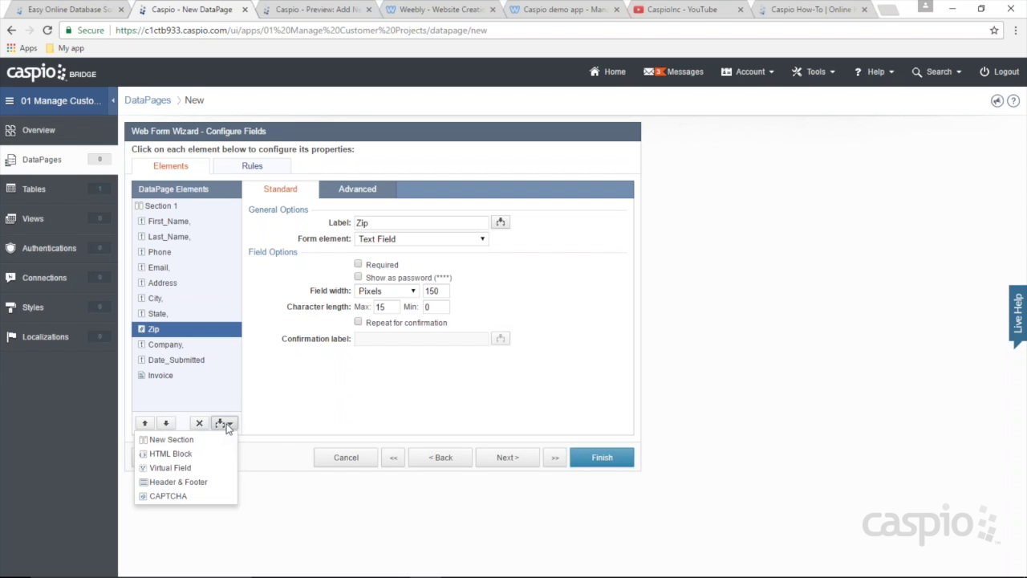
click(200, 455)
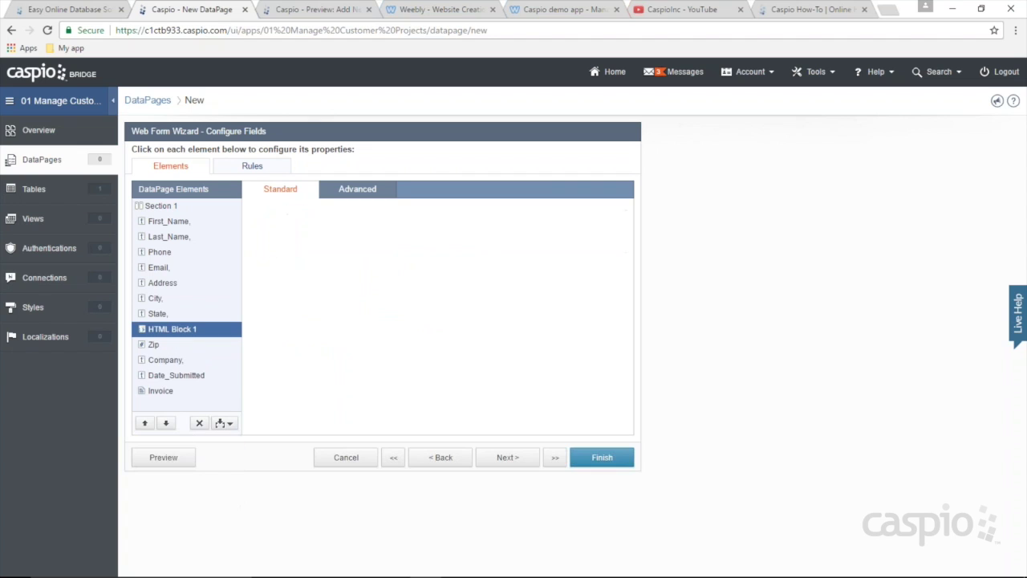
click(144, 423)
click(144, 423)
click(145, 423)
click(144, 423)
click(144, 423)
click(145, 423)
click(144, 423)
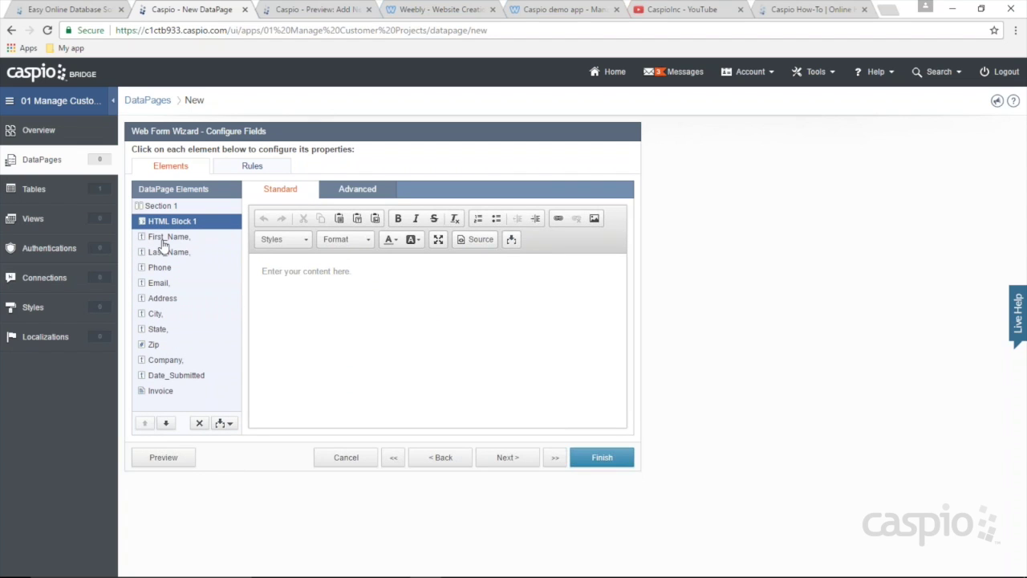
Step: Enter "Add Personal Info" in the HTML block and format it as bold, italic Heading 3 text
click(368, 278)
text(Add Personal Info)
drag(346, 273, 257, 273)
click(398, 218)
click(416, 219)
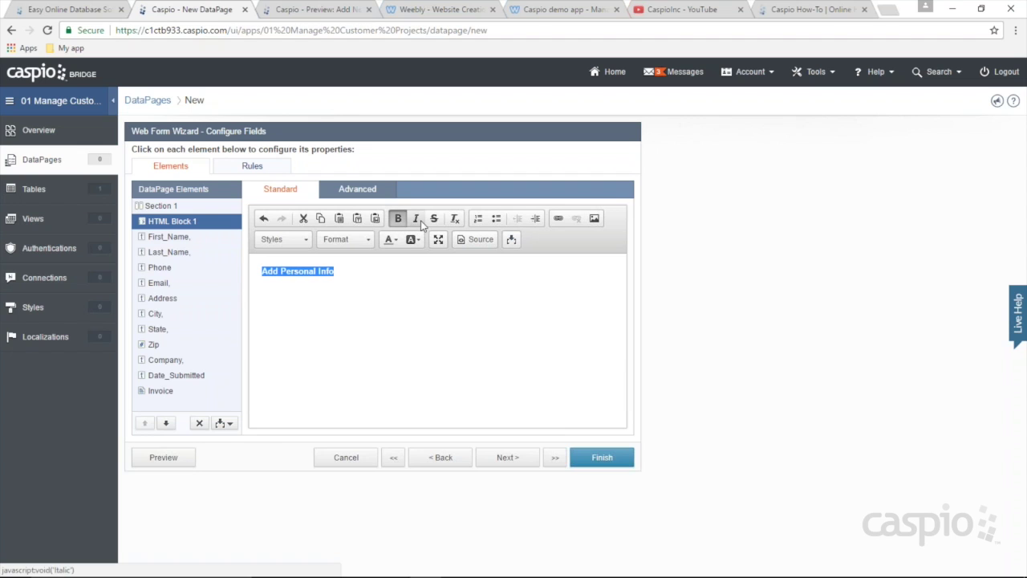
click(368, 243)
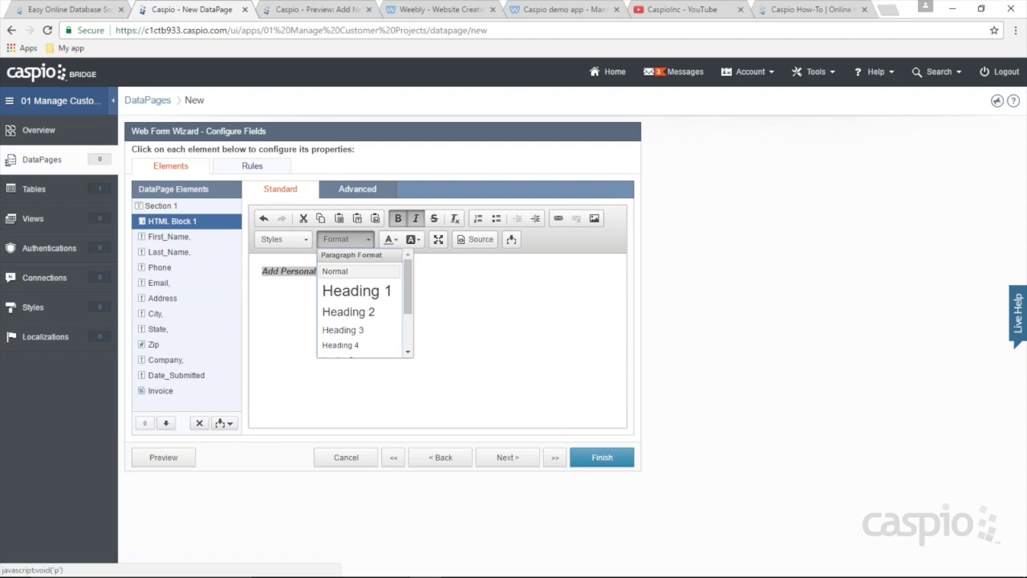
click(357, 329)
click(385, 277)
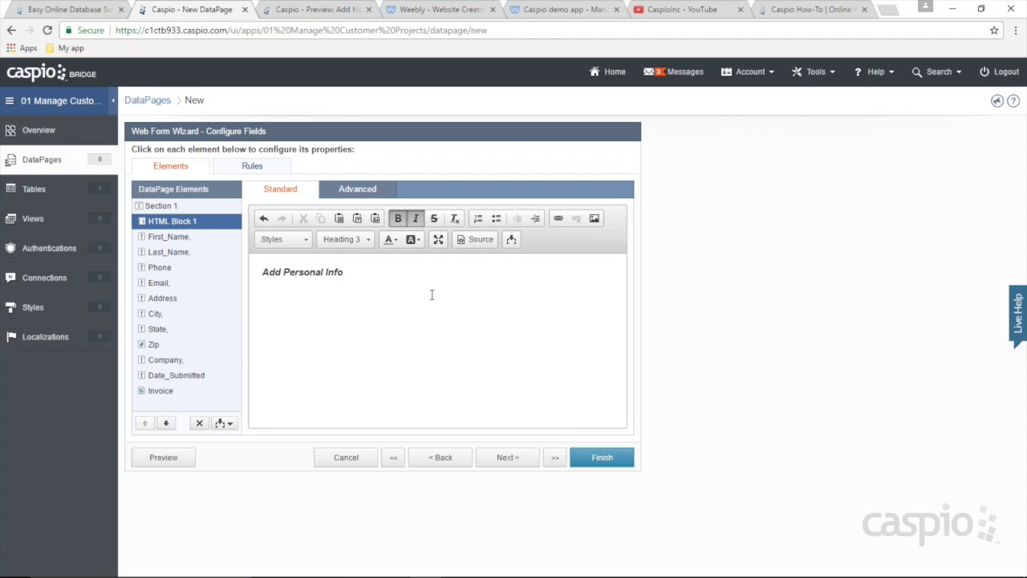
Step: Copy the heading text and add a second HTML block placed between the Email and Address fields
drag(347, 273, 251, 273)
key(ctrl+c)
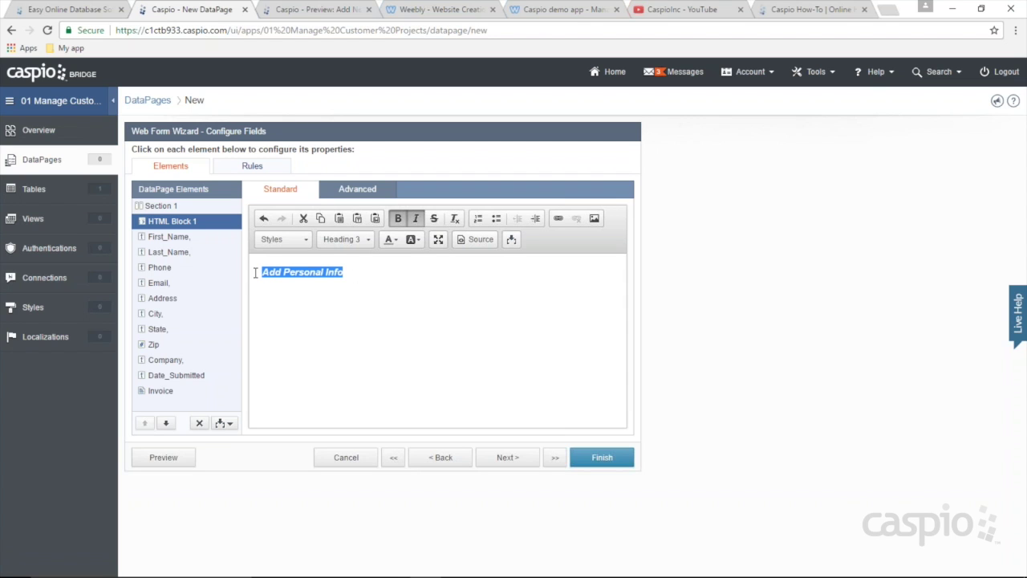
click(230, 424)
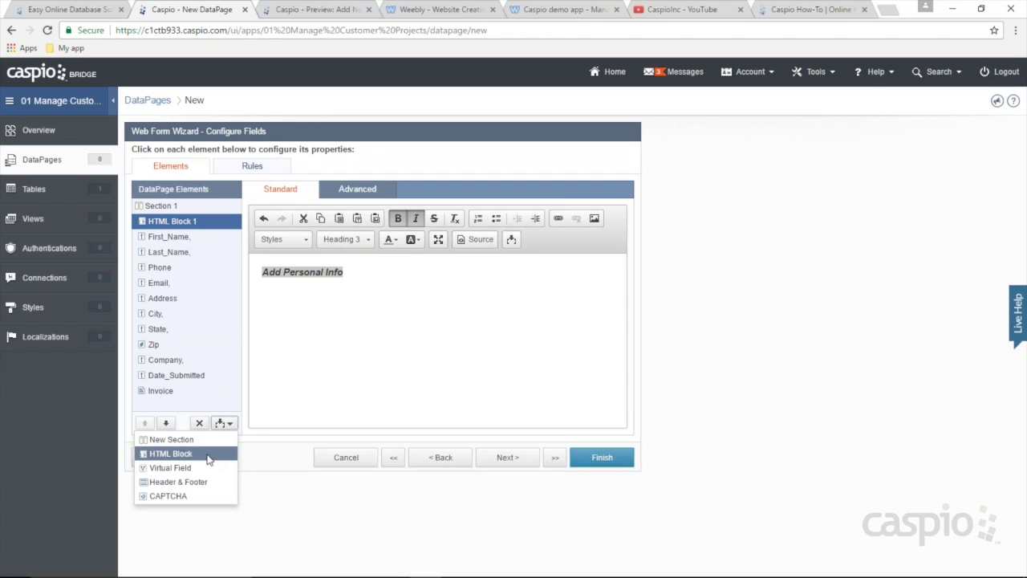
click(211, 455)
click(166, 423)
click(166, 423)
click(166, 423)
click(166, 423)
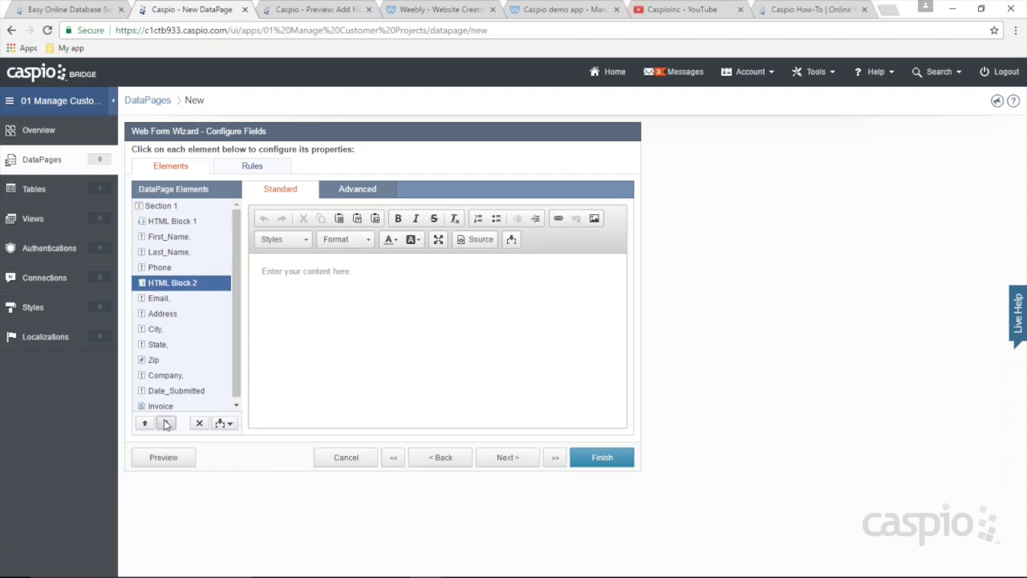
click(167, 423)
Step: Paste the copied heading into the second HTML block and format it as Heading 3
click(361, 278)
key(ctrl+v)
drag(335, 272, 261, 272)
click(341, 239)
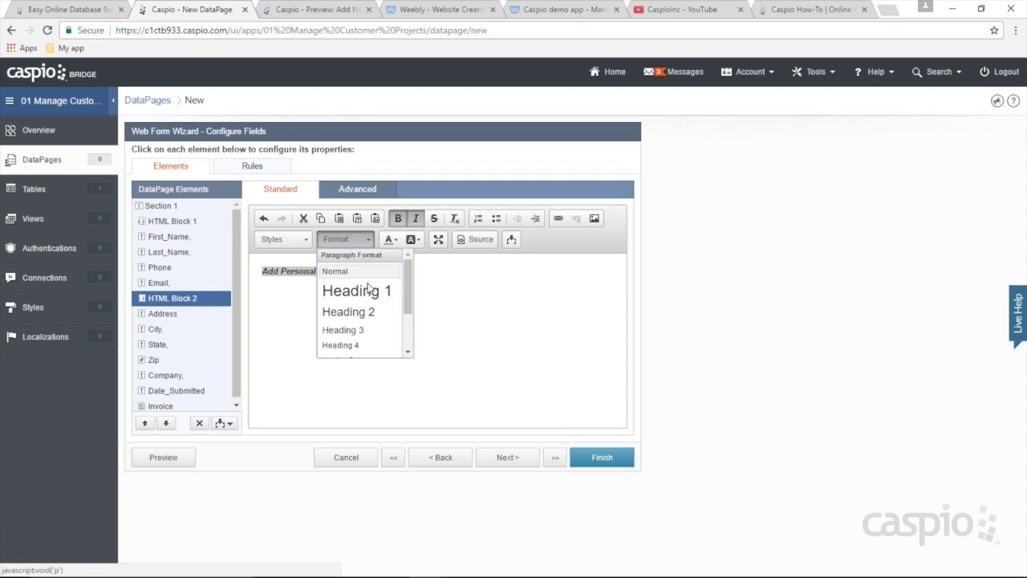
click(345, 329)
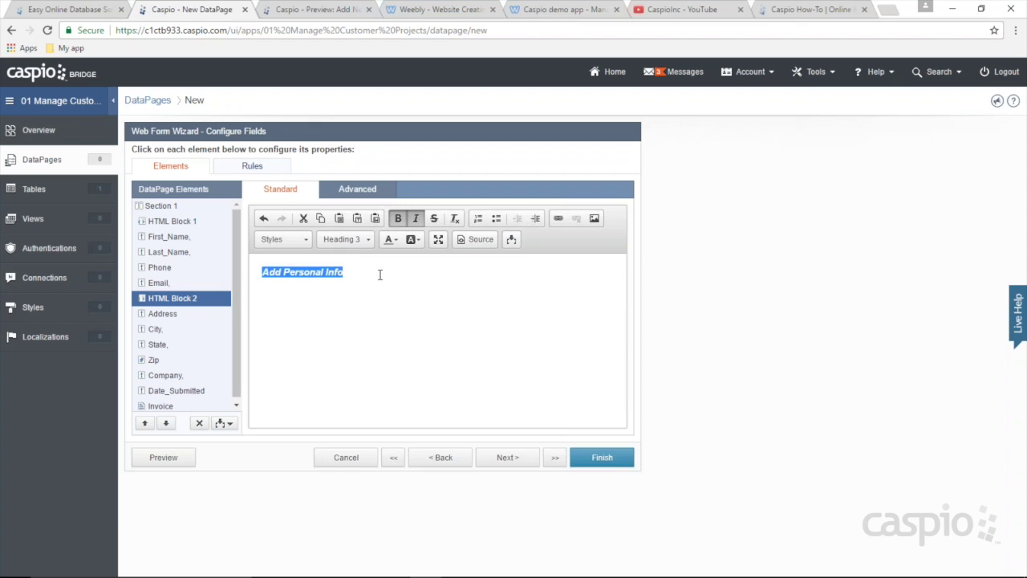
click(380, 274)
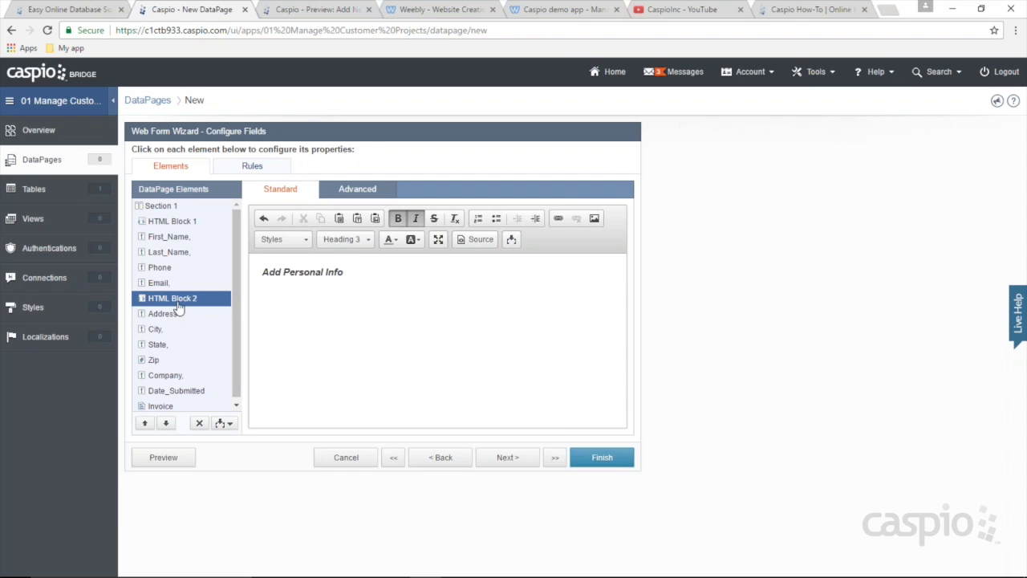
Step: Change the second HTML block's heading to "Add Address Info" and preview the form
click(184, 222)
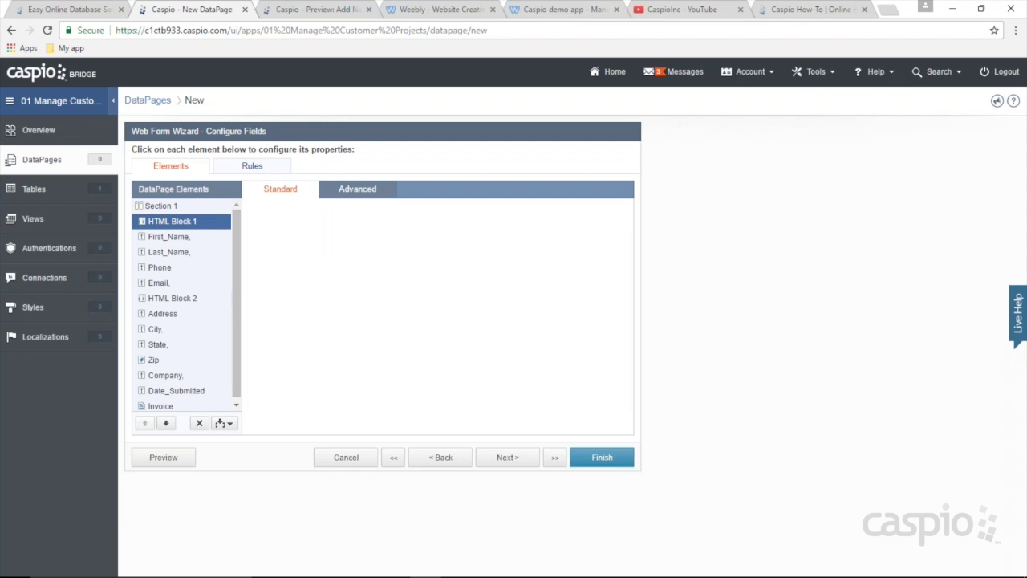
click(195, 298)
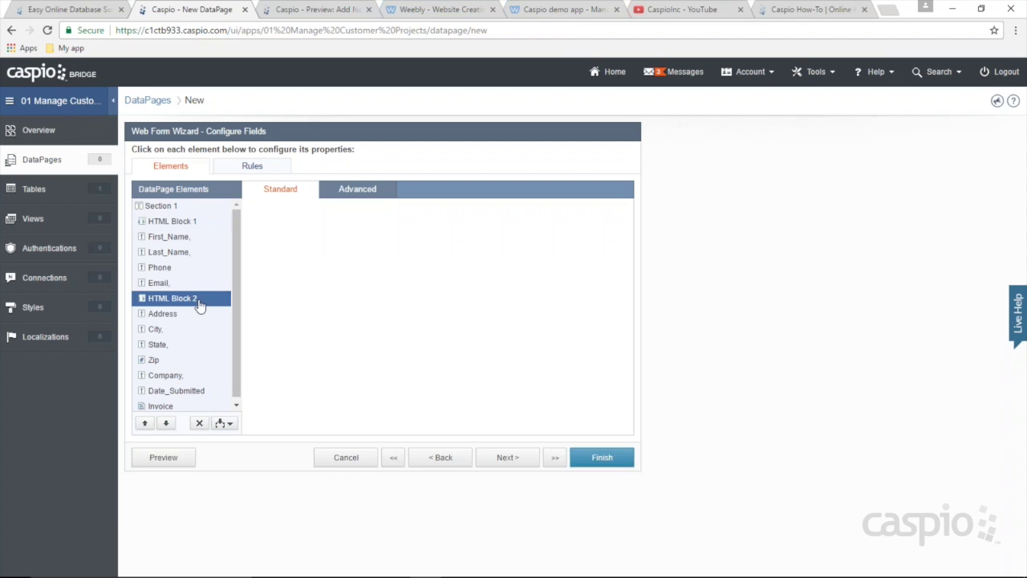
drag(287, 274, 325, 273)
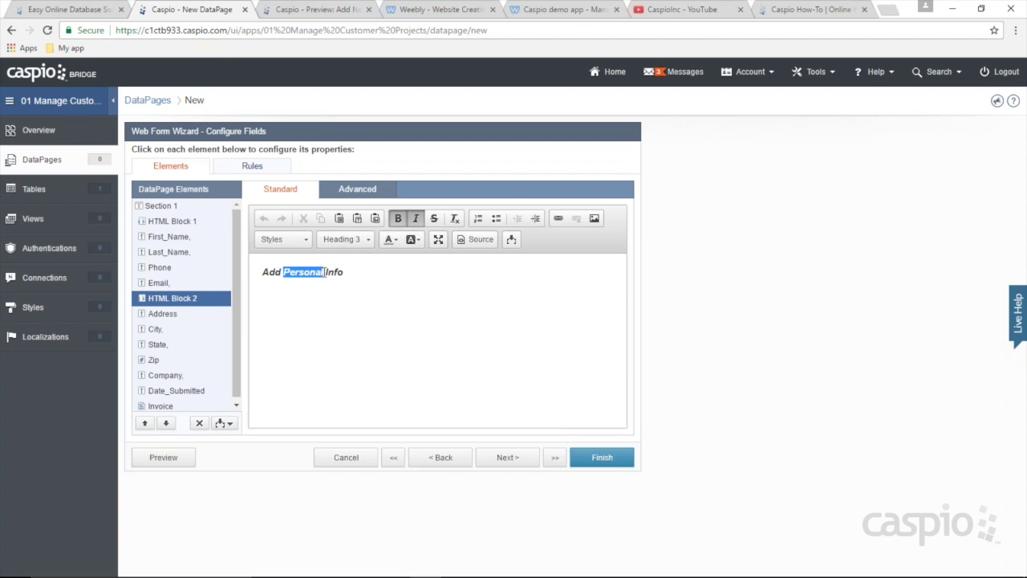
text(Address)
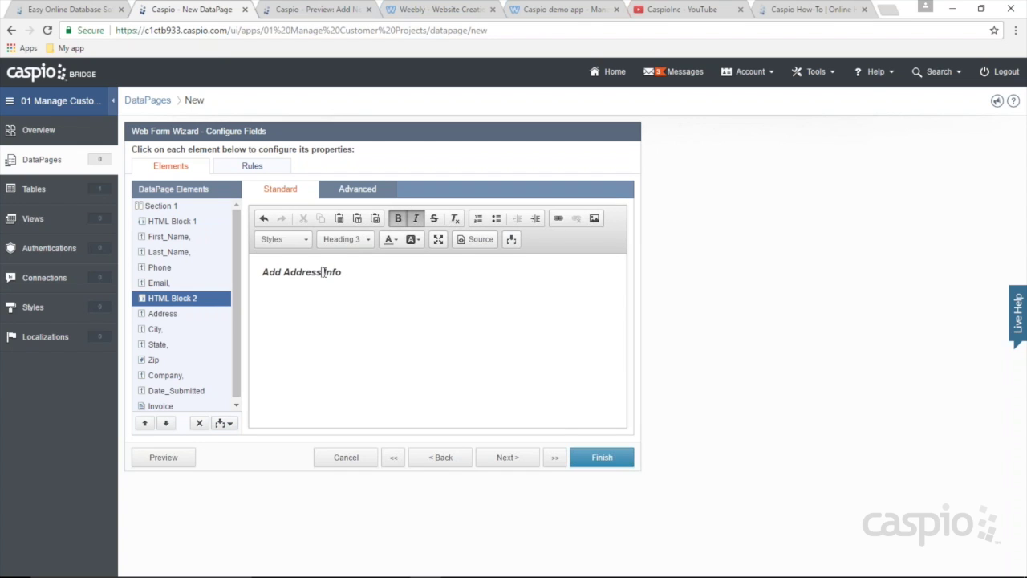
click(163, 457)
Step: Create a form rule whose criterion is that the First_Name field equals a sample first name
click(254, 168)
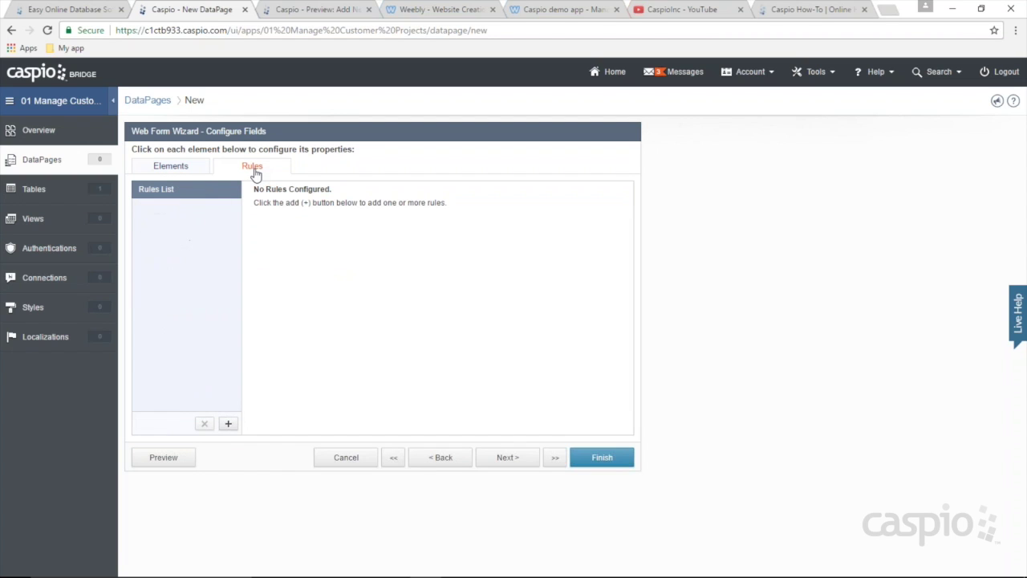
click(228, 424)
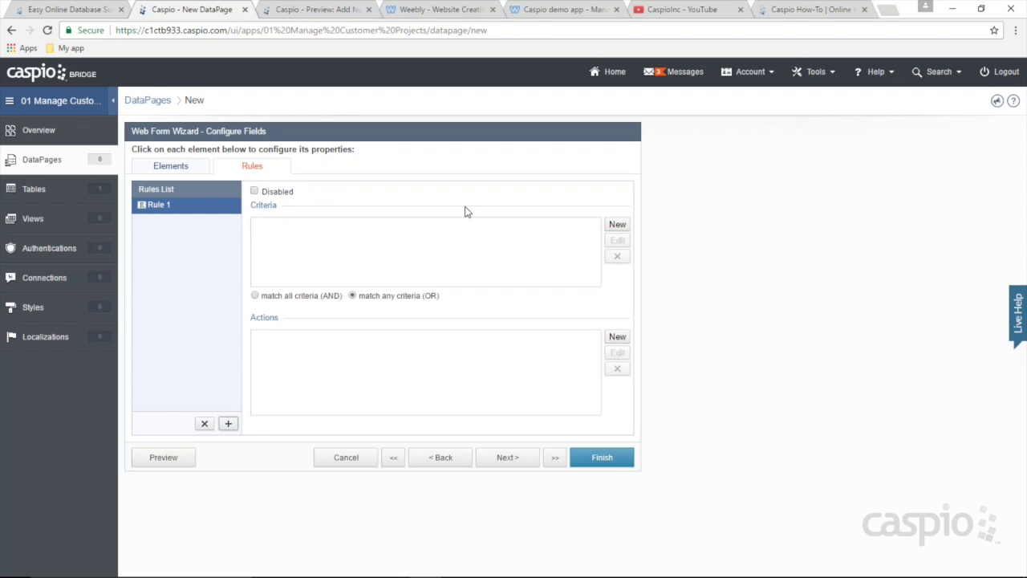
click(617, 226)
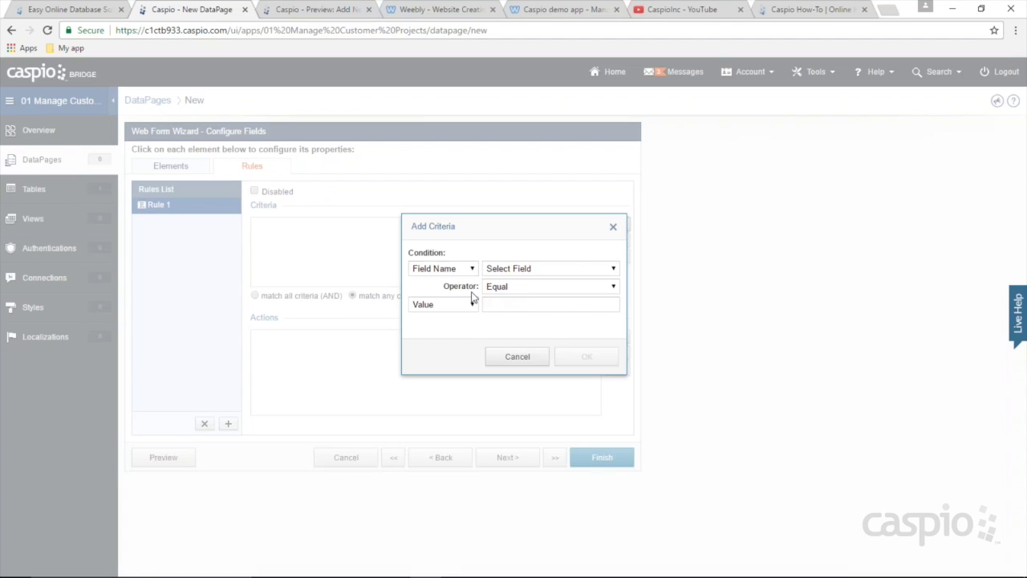
click(530, 270)
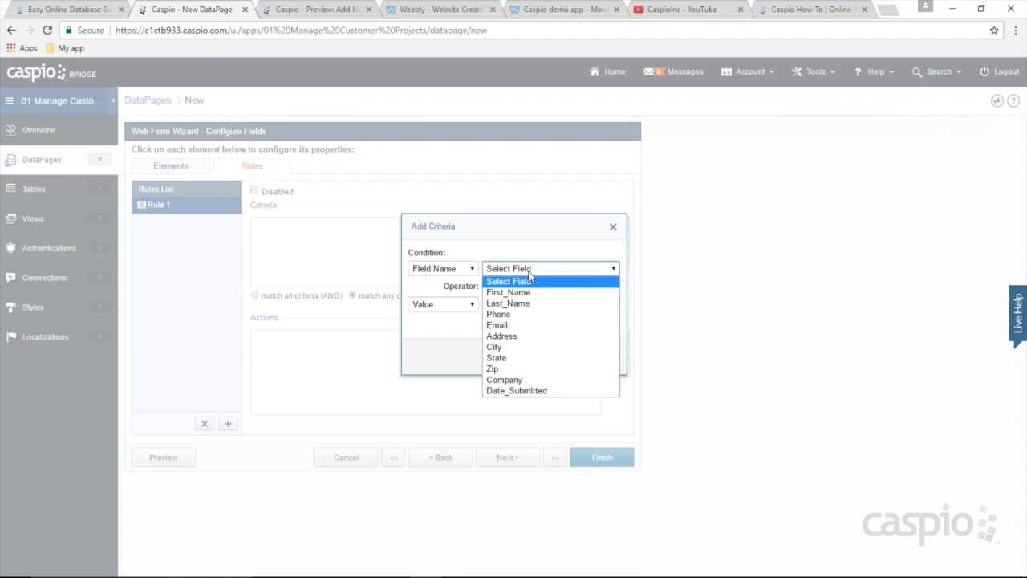
click(526, 293)
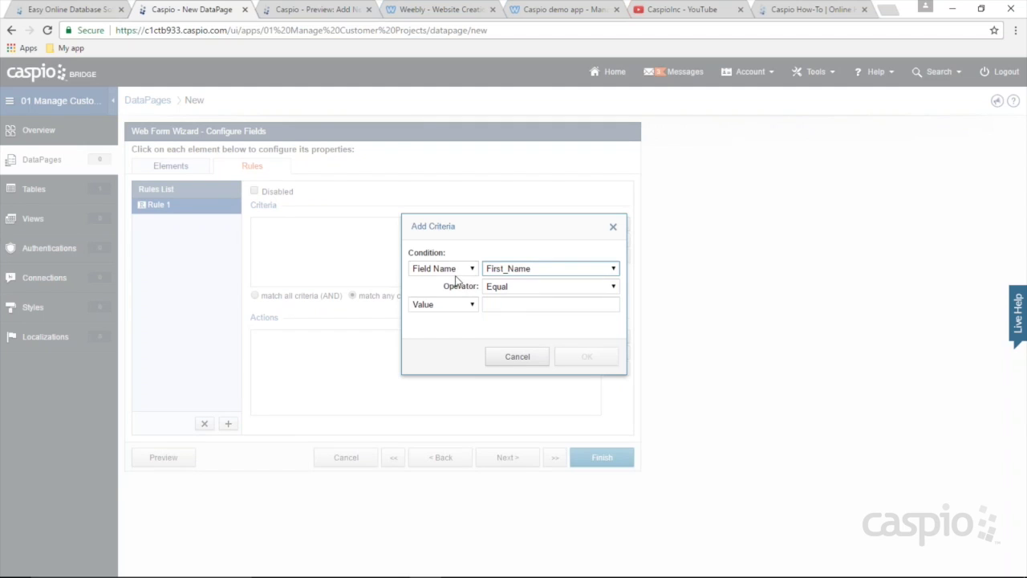
click(530, 305)
text(B)
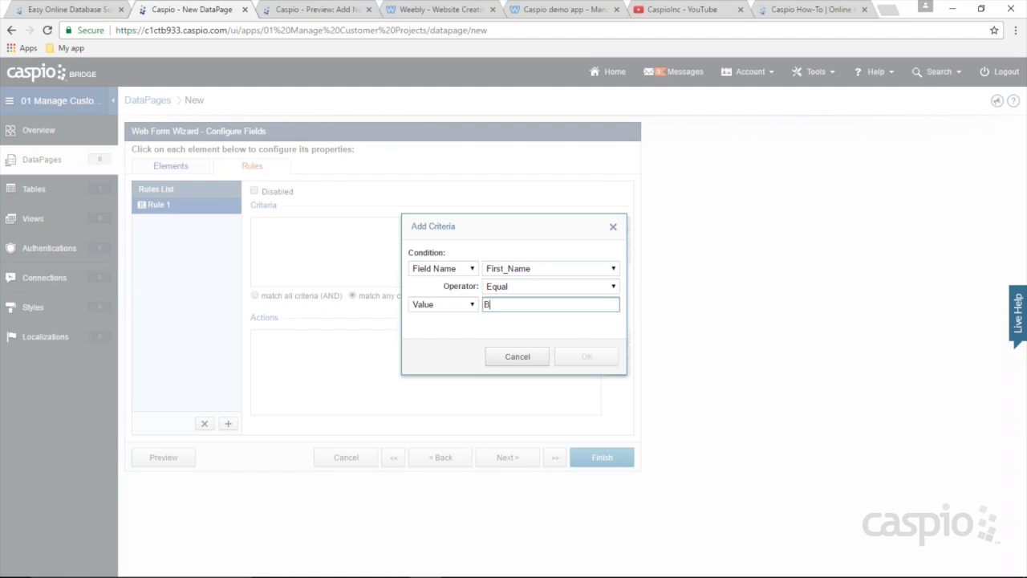
text(ob)
click(587, 356)
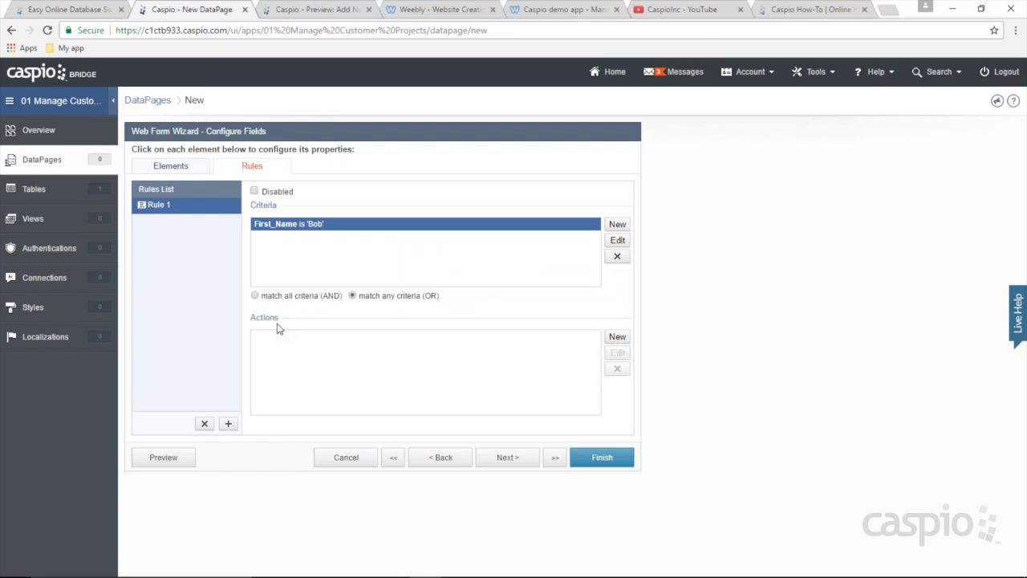
Step: Add rule actions that hide the Phone, Email and Address fields
click(617, 338)
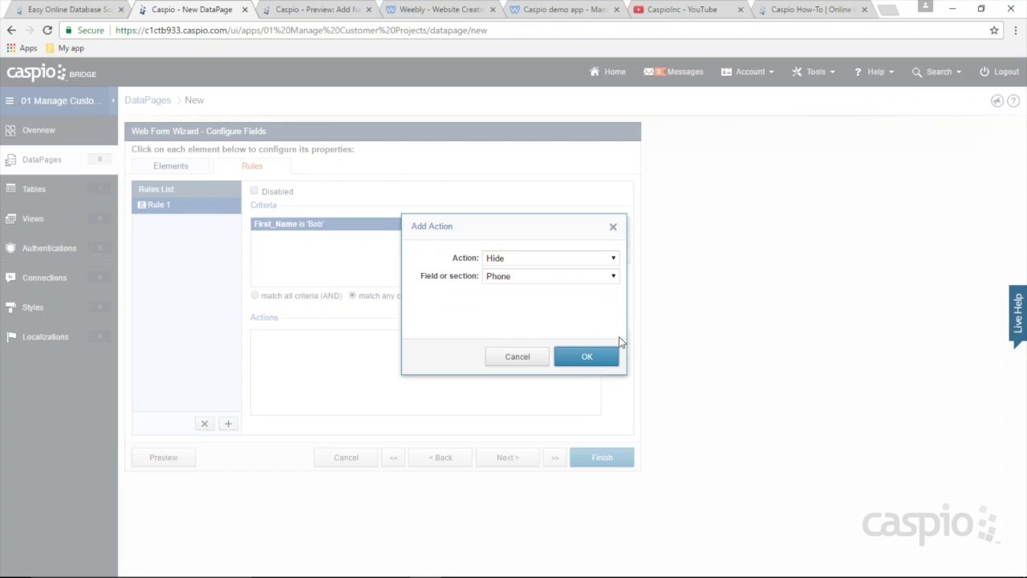
click(514, 277)
click(515, 288)
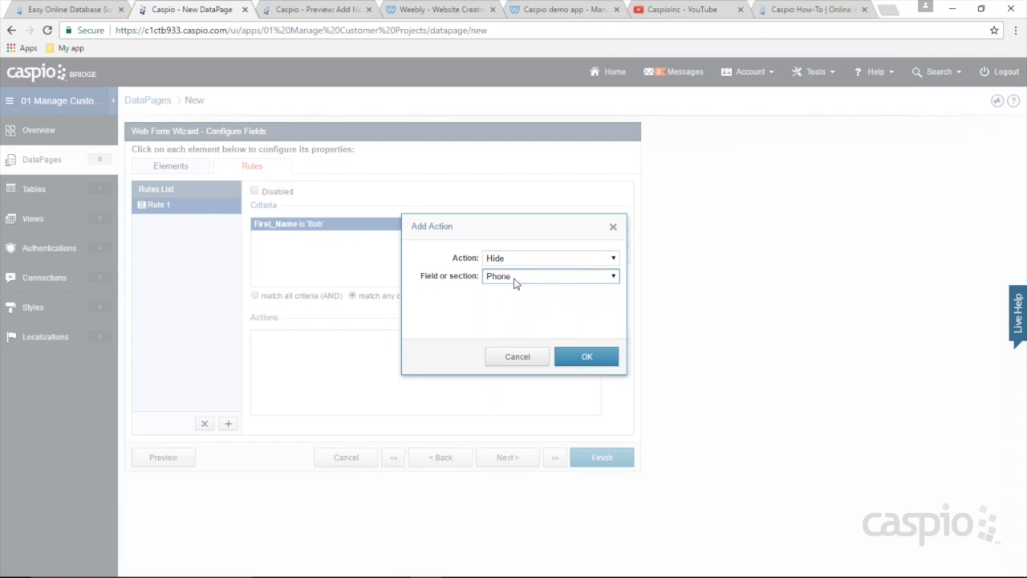
click(586, 354)
click(614, 346)
click(613, 350)
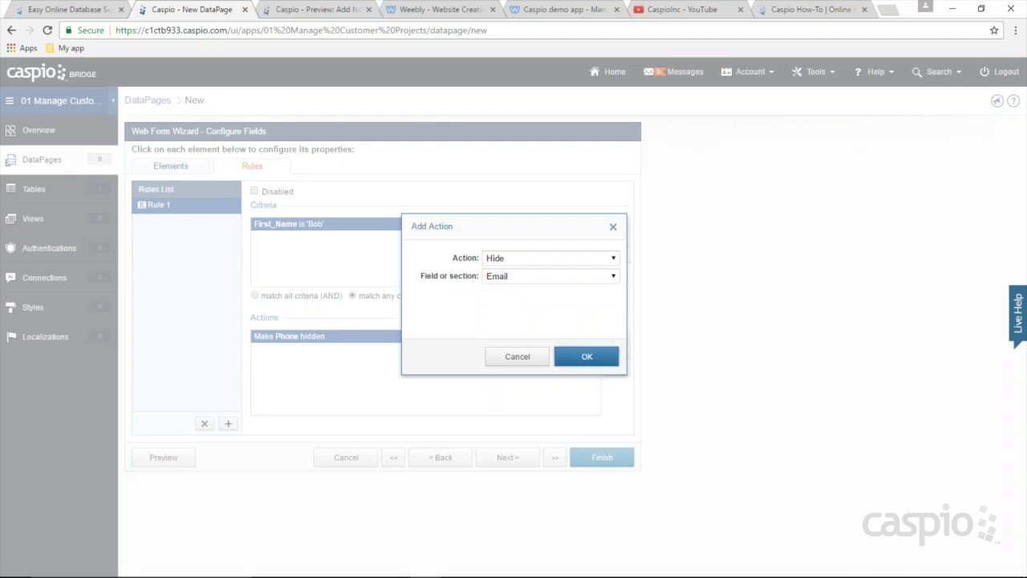
click(607, 346)
click(606, 350)
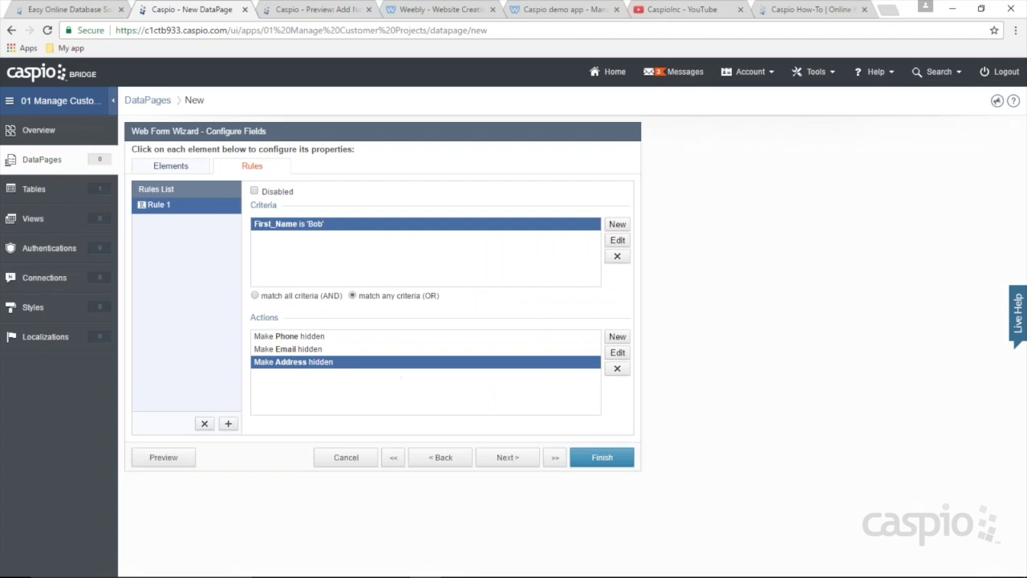
Step: Add rule actions that hide the City, State and Zip fields
click(616, 338)
click(609, 352)
click(618, 340)
click(607, 354)
click(616, 339)
click(603, 358)
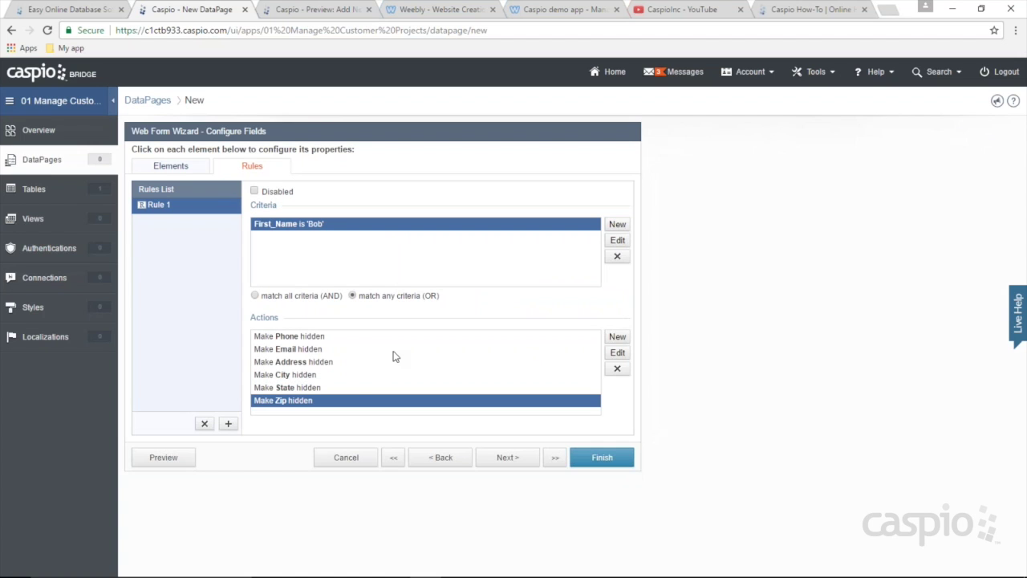
Step: Add a rule action that makes the Company field required
click(616, 338)
click(508, 256)
click(509, 294)
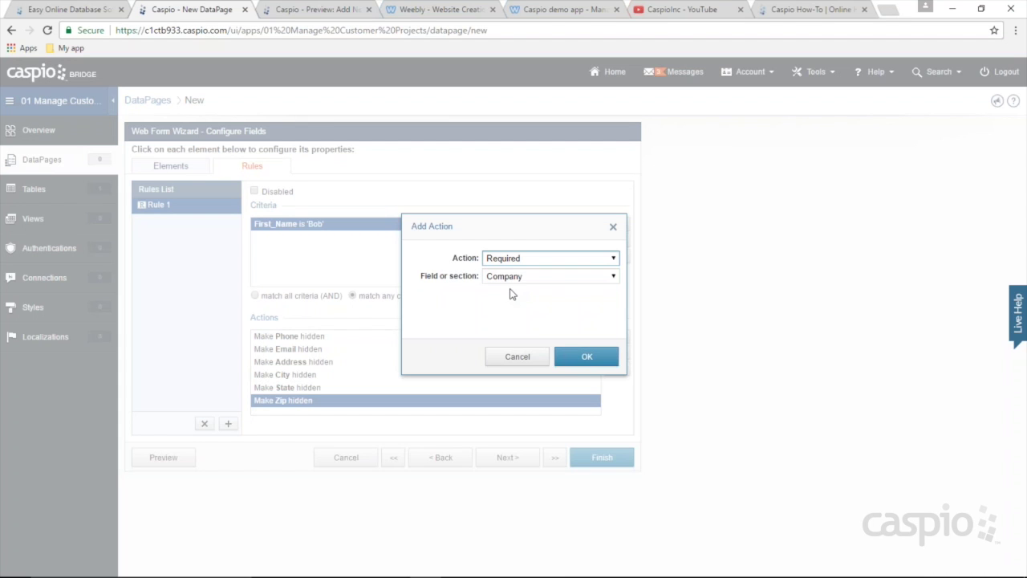
click(578, 360)
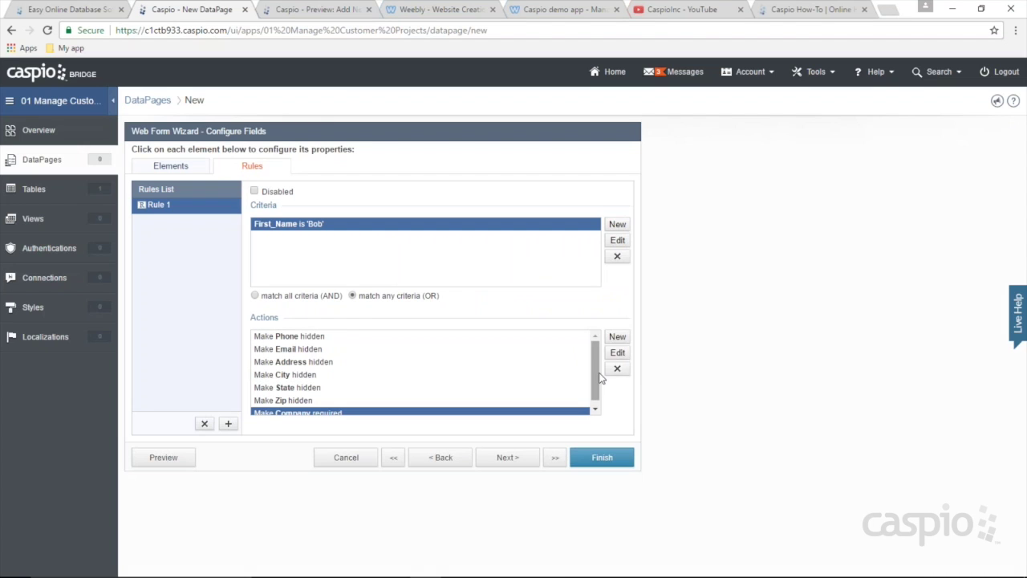
Step: Add rule actions that disable the Date_Submitted and Invoice fields
click(617, 338)
click(504, 258)
click(508, 283)
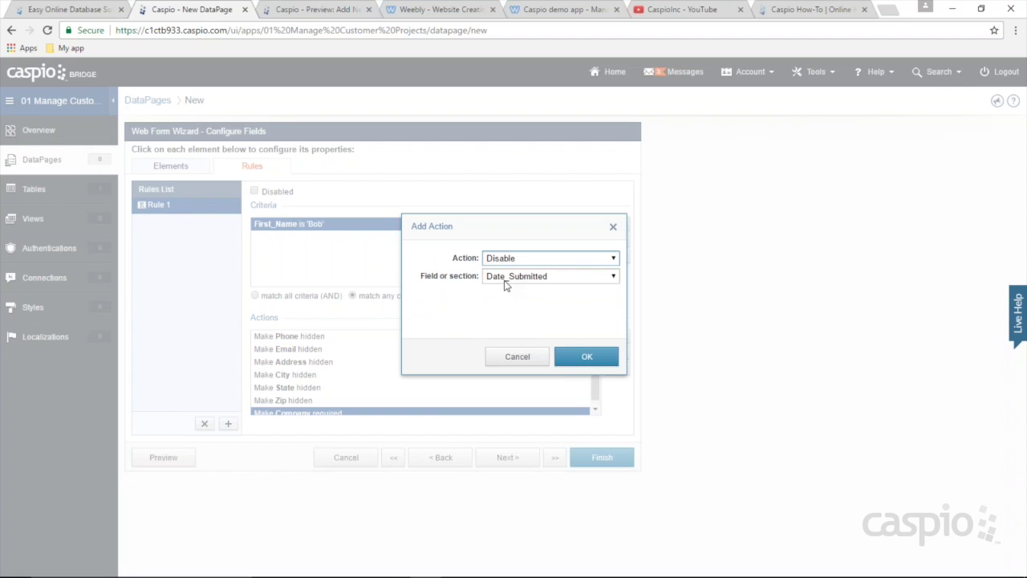
click(581, 359)
click(617, 337)
click(507, 258)
click(491, 284)
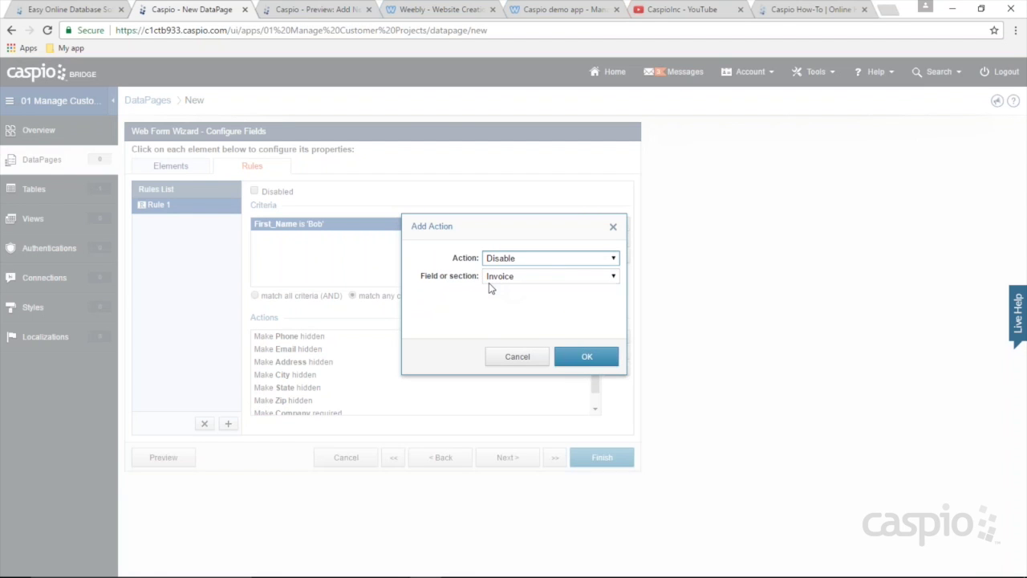
click(585, 356)
Step: Preview the form and test the rule with a non-matching and the matching first name, checking the Company and Date Submitted fields
click(165, 458)
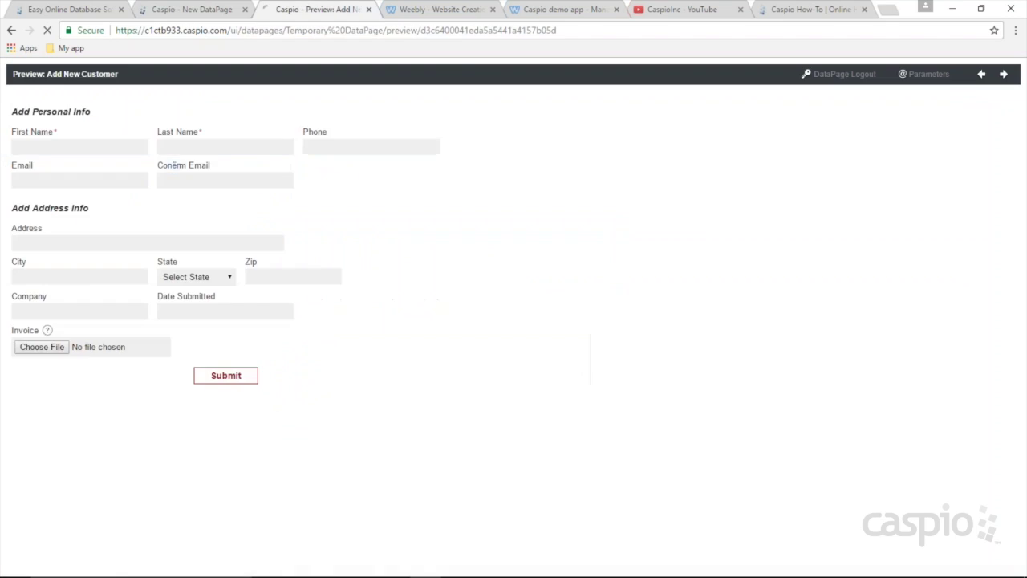
click(115, 145)
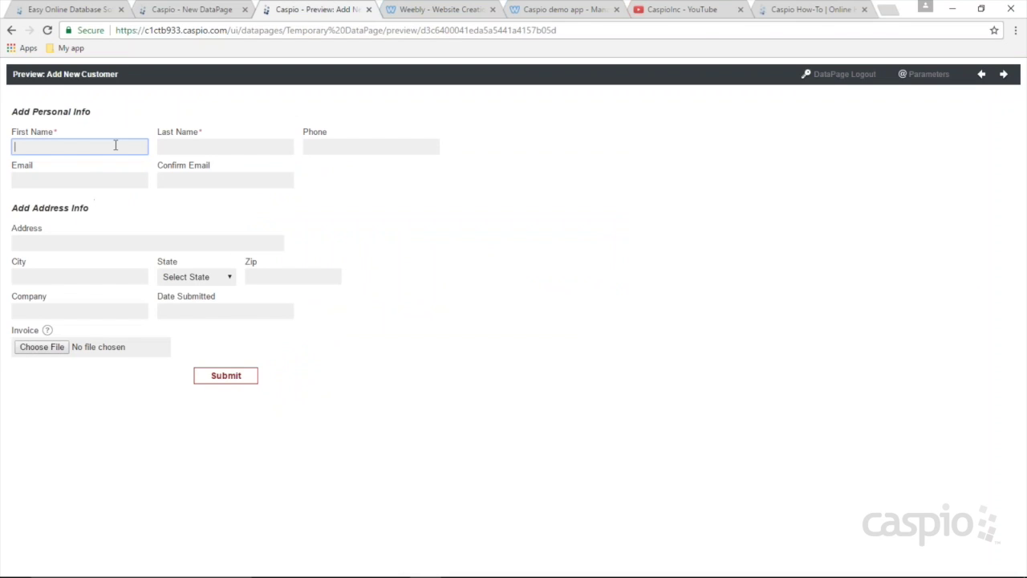
text(Tom)
key(BackSpace)
key(BackSpace)
key(BackSpace)
text(bob)
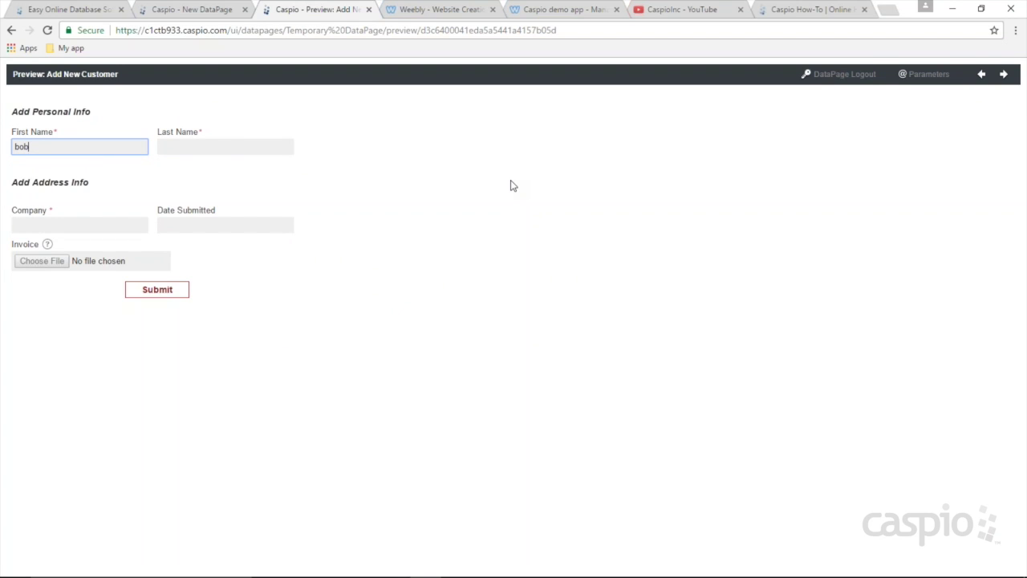
click(117, 225)
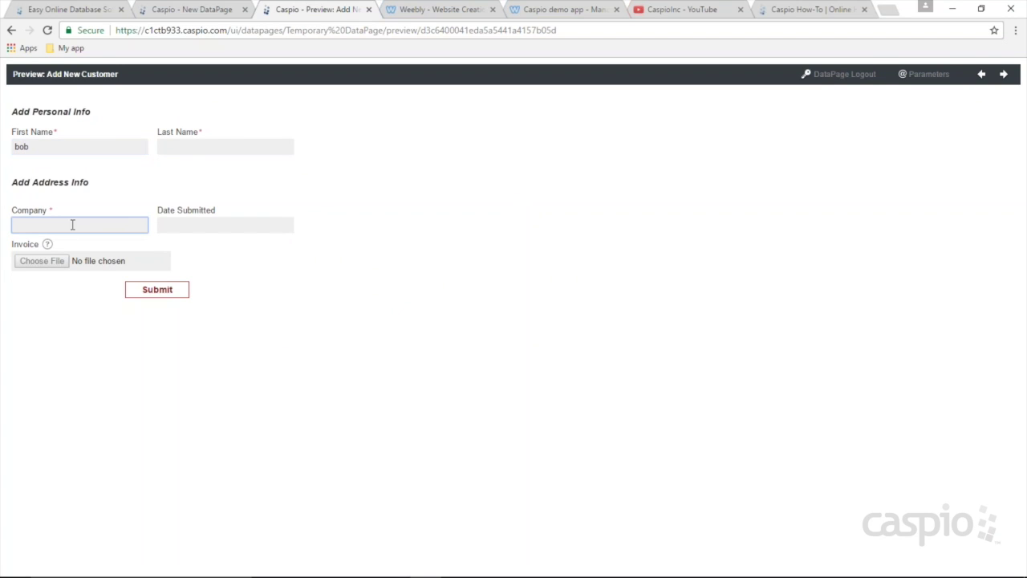
click(187, 226)
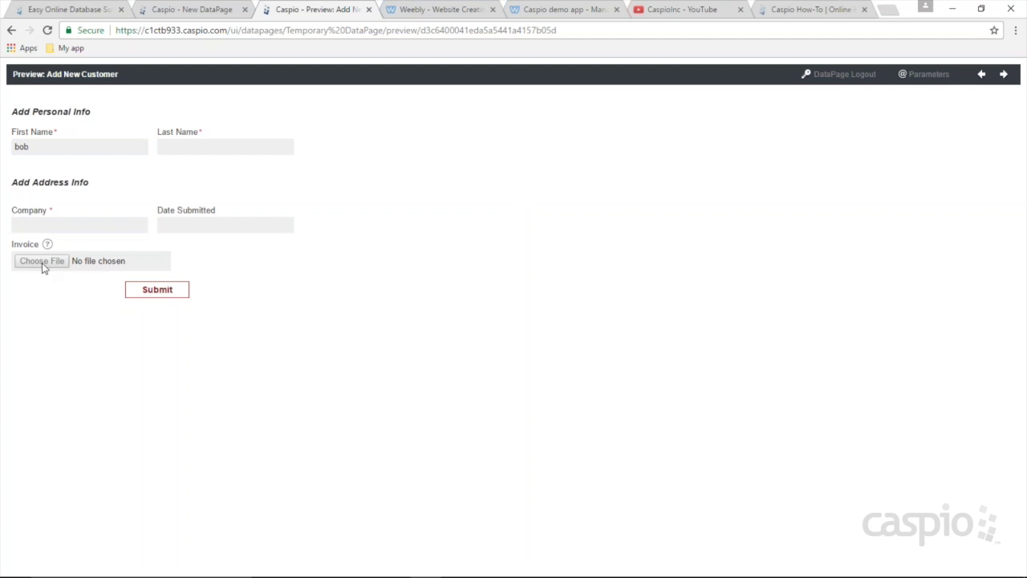
Step: Clear the First Name field in the preview to test the rule's reversal, and return to the form wizard
click(44, 147)
key(BackSpace)
key(BackSpace)
key(BackSpace)
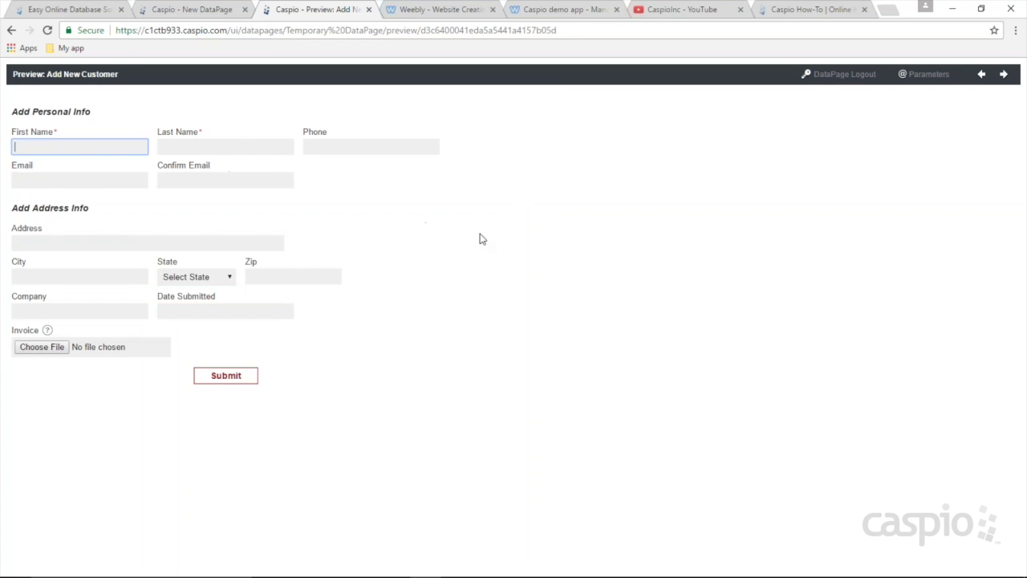
click(481, 238)
click(205, 13)
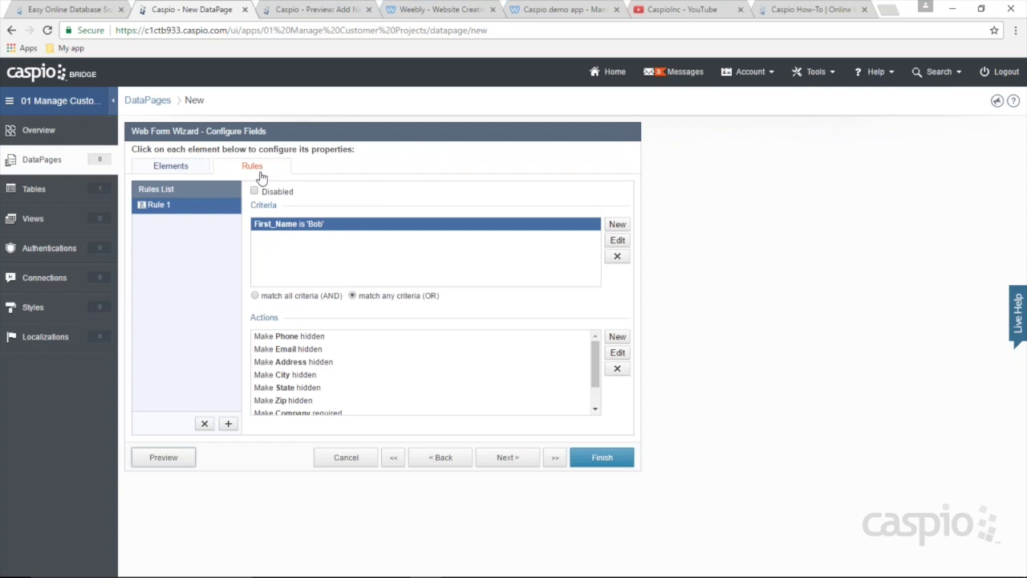
Step: View the Caspio YouTube channel's uploaded videos and the form preview, and return to the form wizard
click(688, 11)
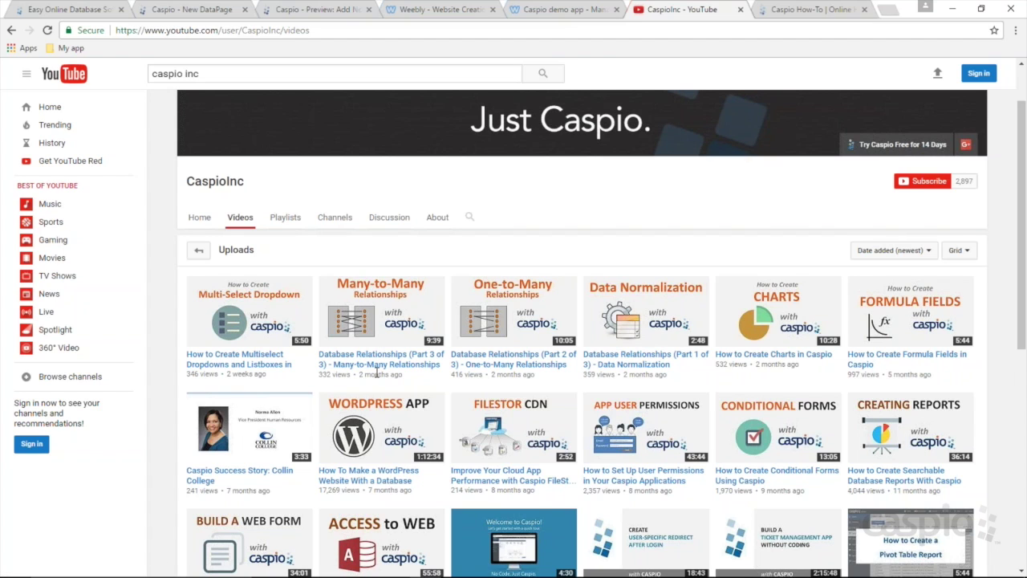
click(202, 10)
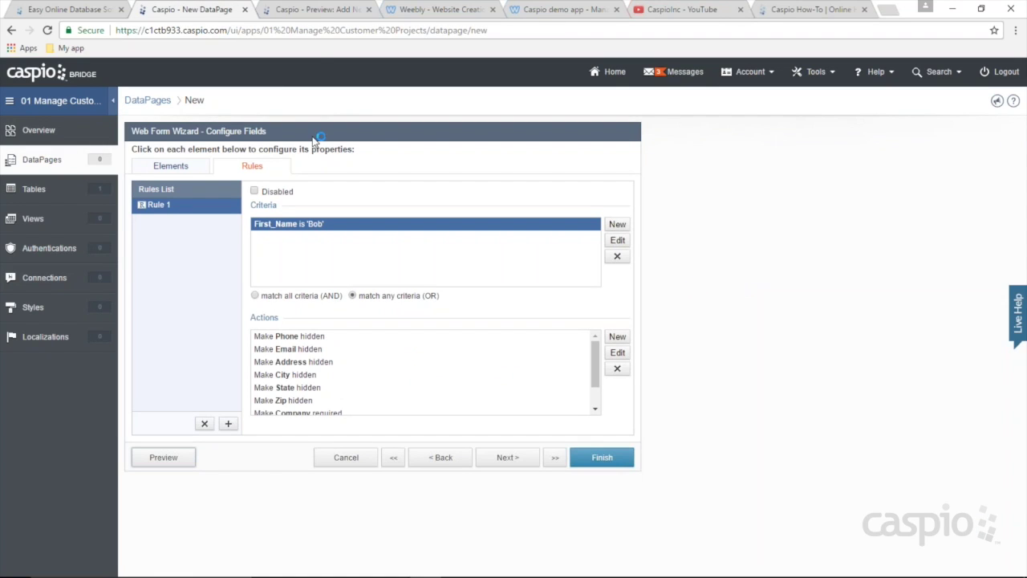
click(317, 10)
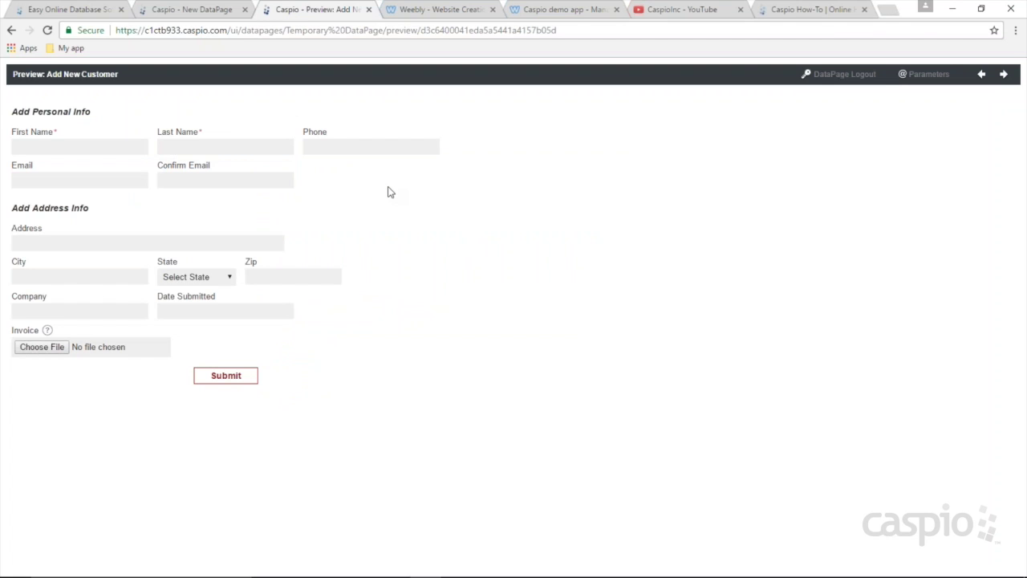
click(207, 9)
Step: Finish the Add New Customer web form and set its deployment status to Enabled
click(603, 459)
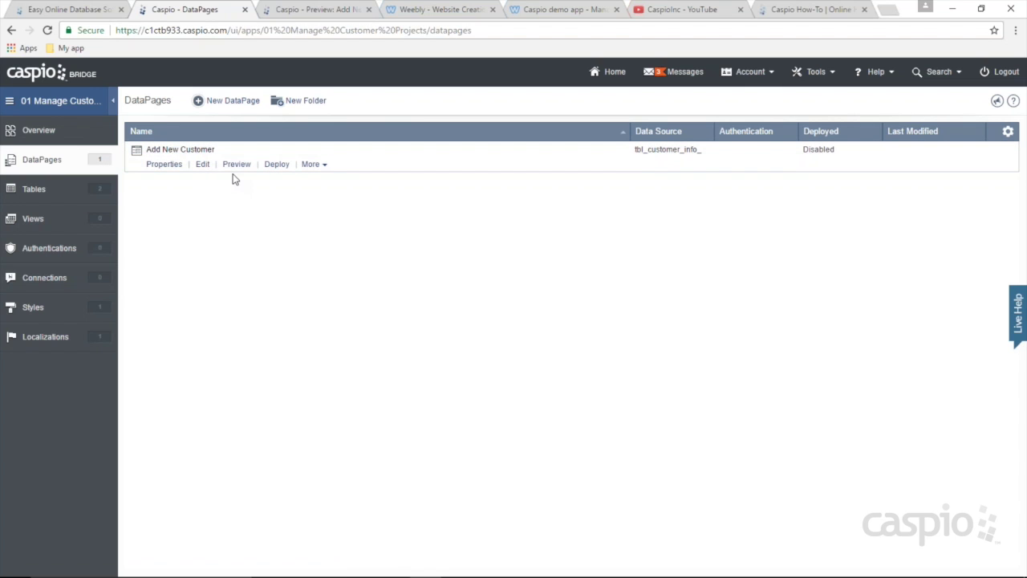
click(276, 164)
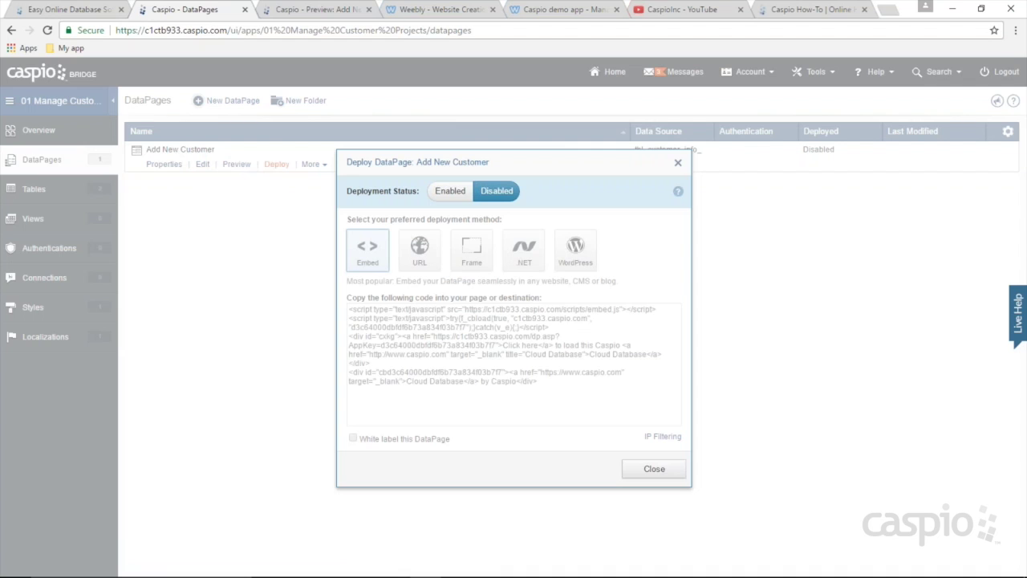
click(452, 194)
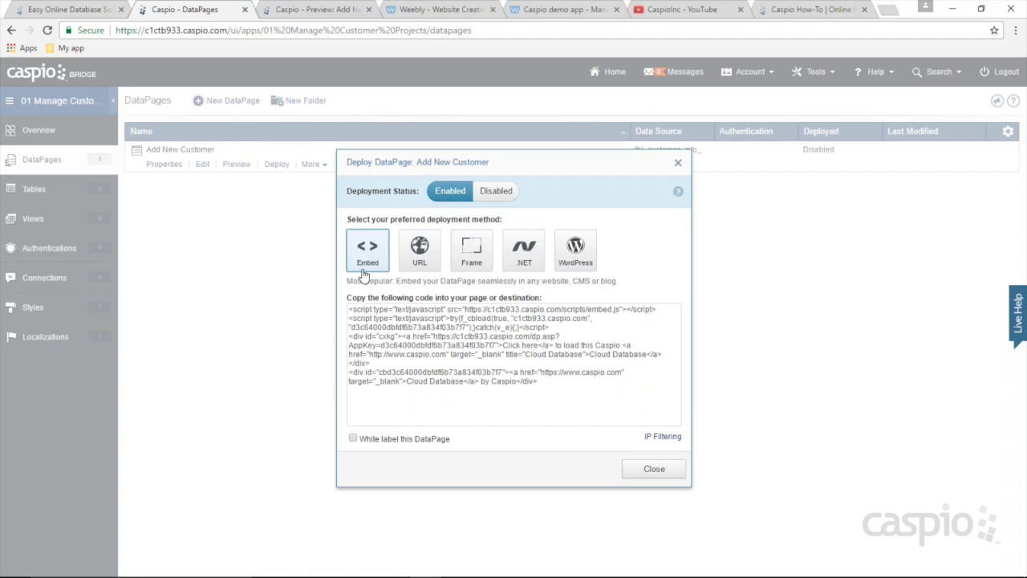
Step: Copy the full embed deployment code of the Add New Customer DataPage
click(422, 334)
right_click(422, 334)
click(442, 351)
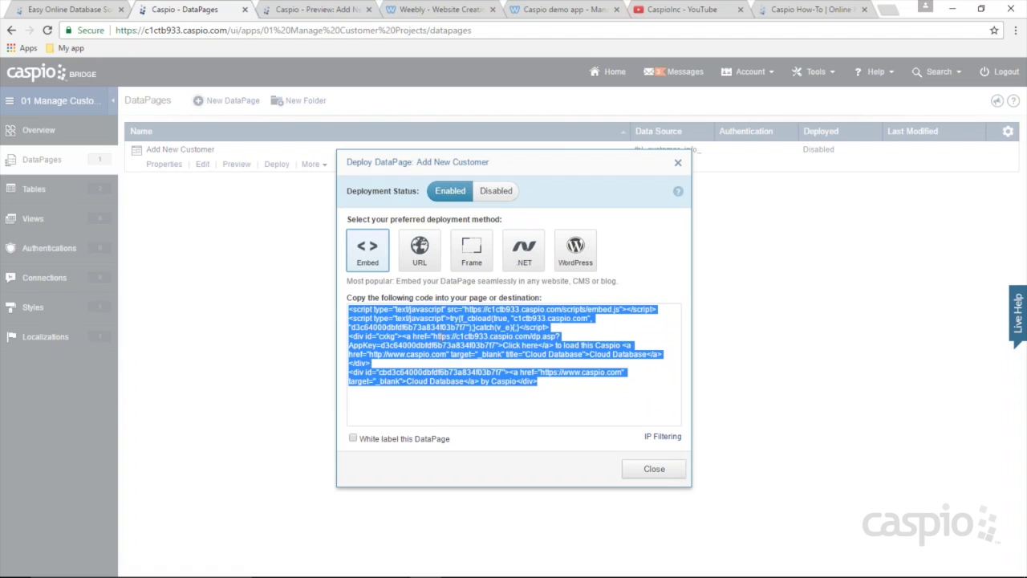
Step: Switch to the Weebly editor, add an Embed Code element to the Add New Customer page, and open its custom HTML for editing
click(440, 9)
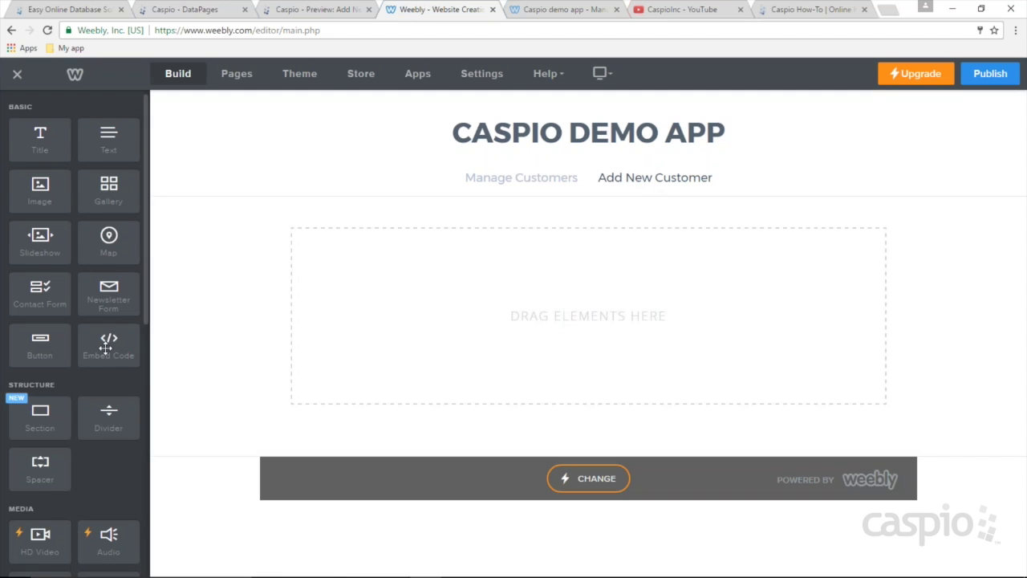
drag(107, 344, 402, 331)
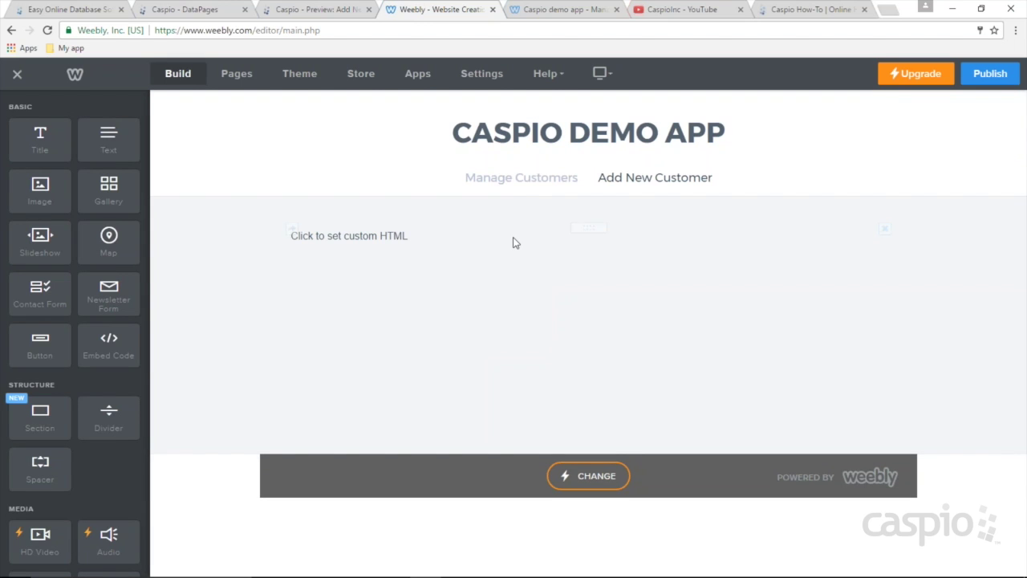
click(514, 242)
click(549, 302)
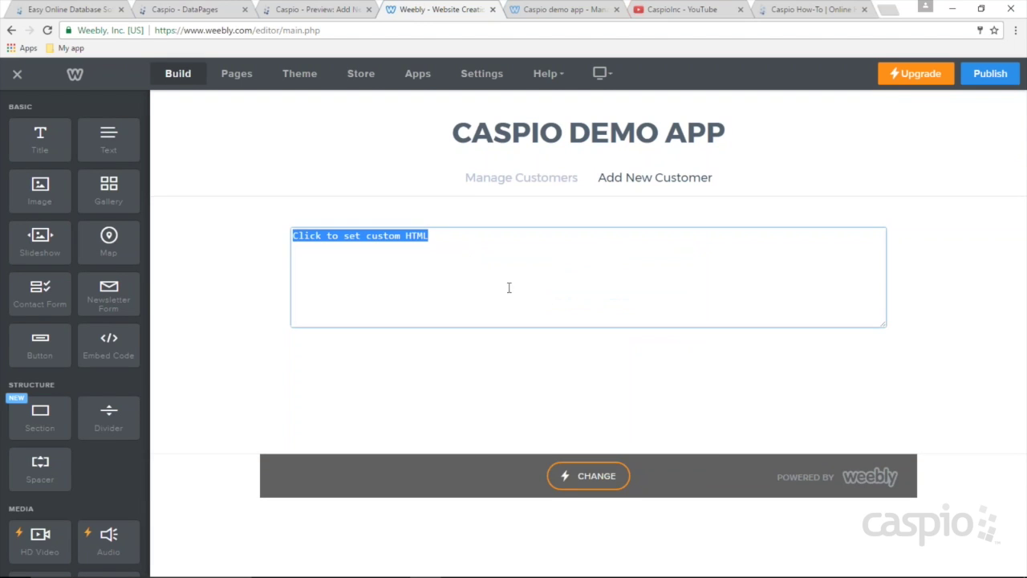
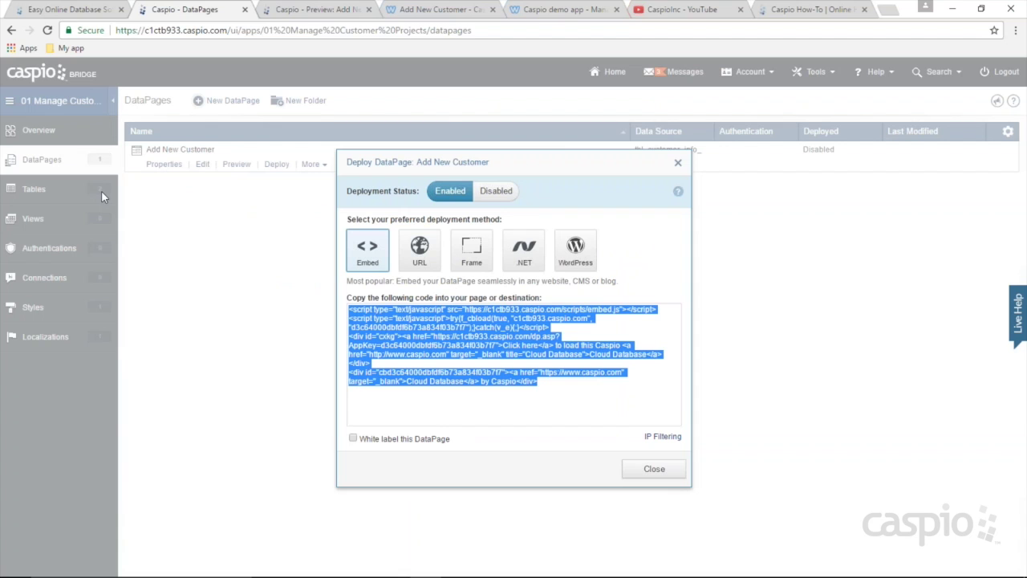
Step: Close the deployment dialog of the Add New Customer DataPage
click(654, 469)
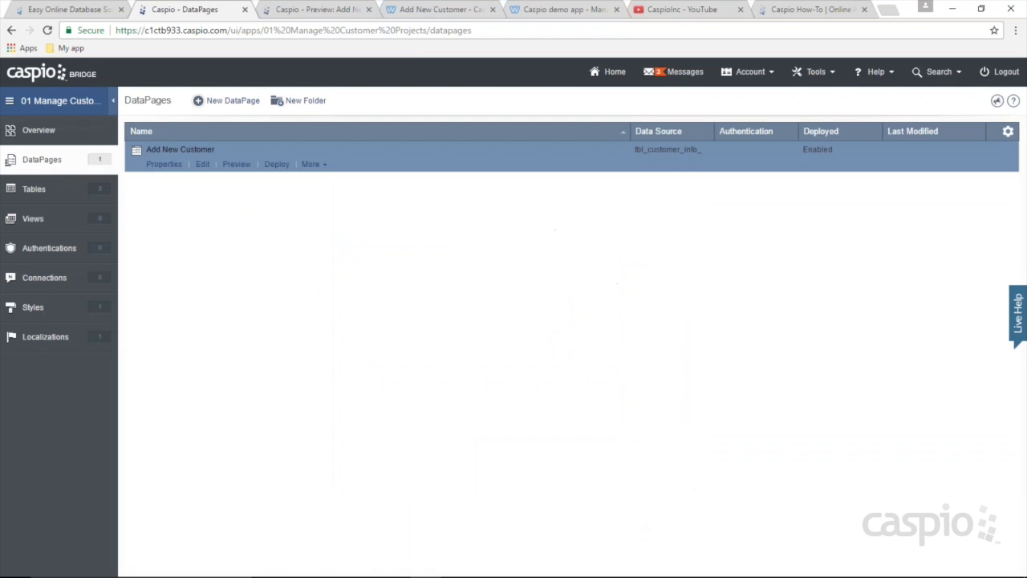
Step: On the published Weebly Add New Customer page, enter the customer's first and last name, choose Arizona as the state, and submit the form
click(441, 9)
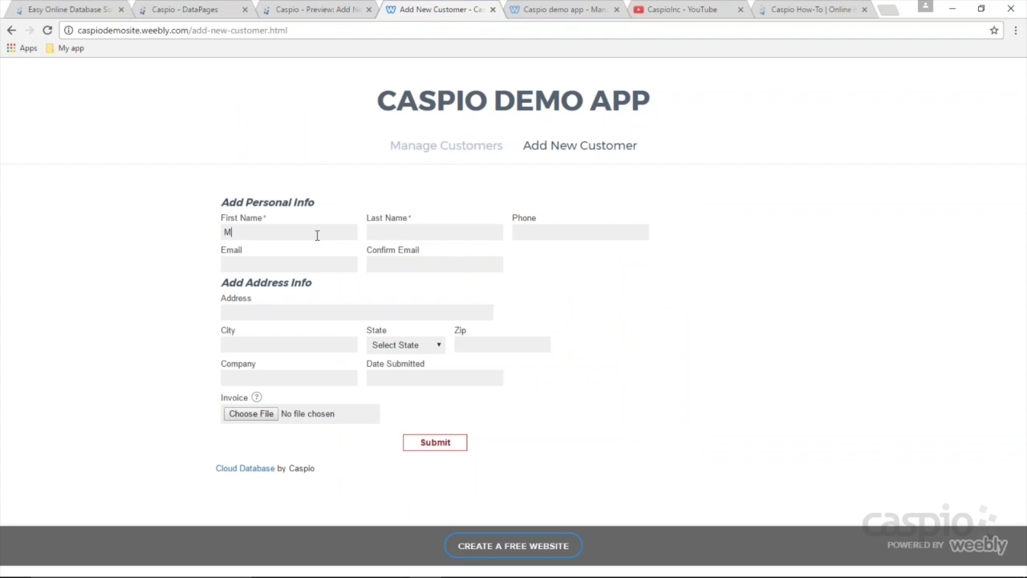
text(Smith)
click(415, 347)
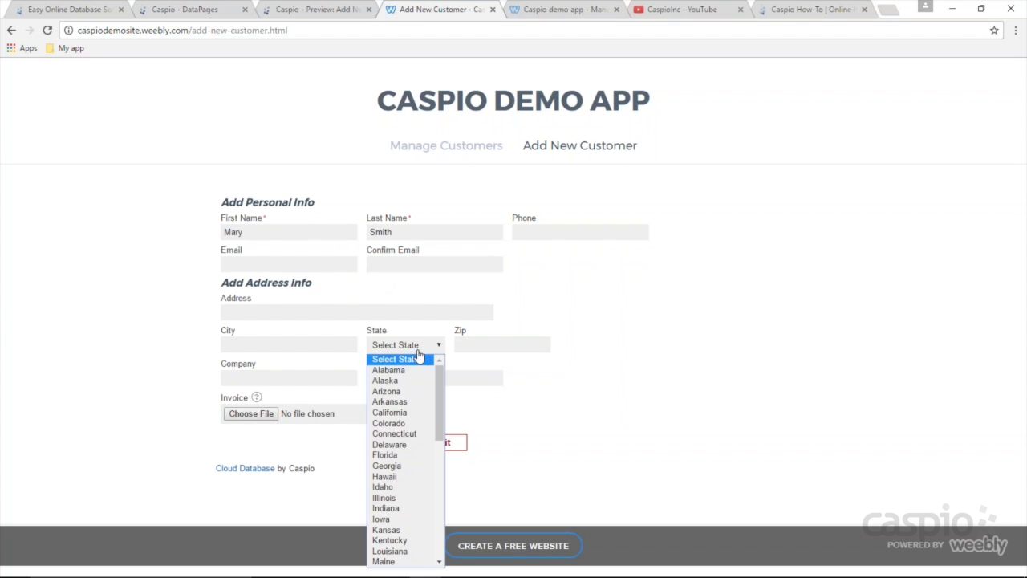
click(386, 391)
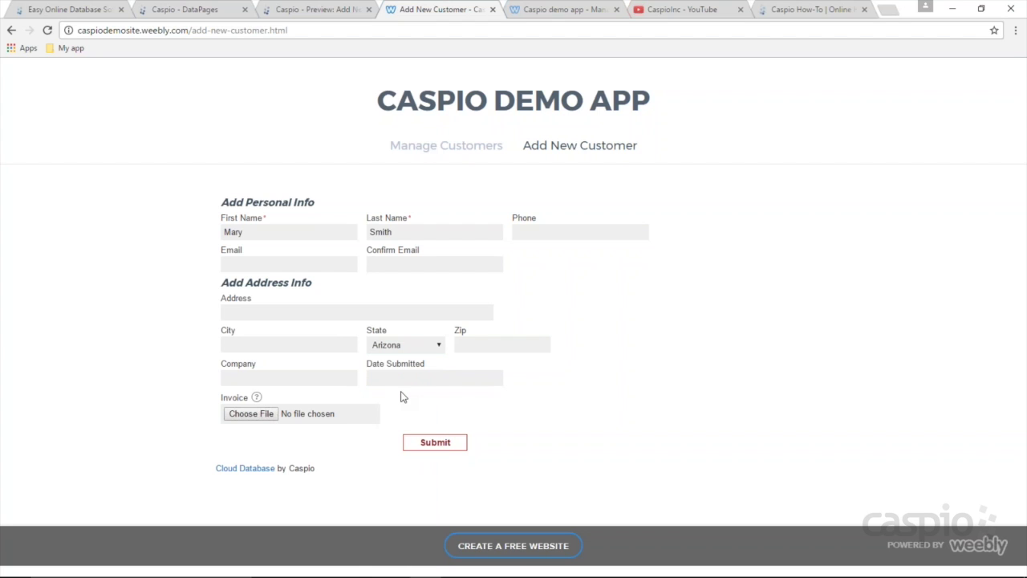
click(441, 446)
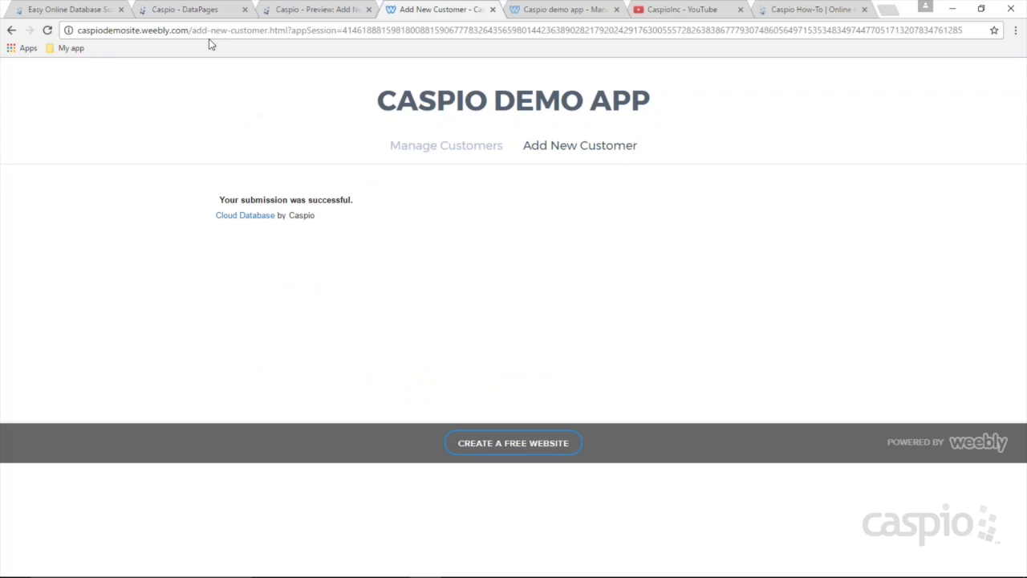
Step: Switch to Caspio and open the tbl_customer_info_ datasheet at its last records to check the submitted customer
click(205, 10)
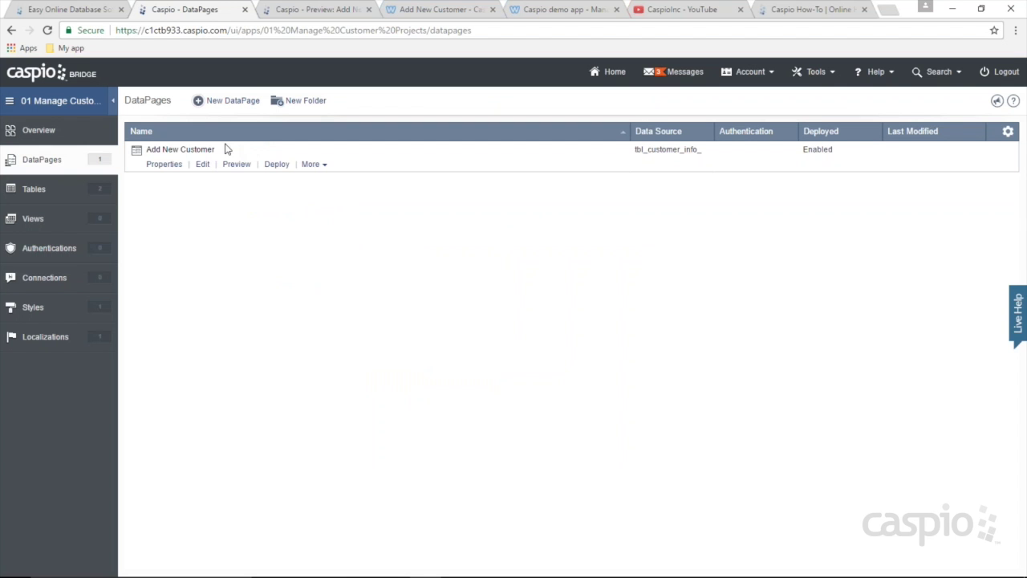
click(65, 198)
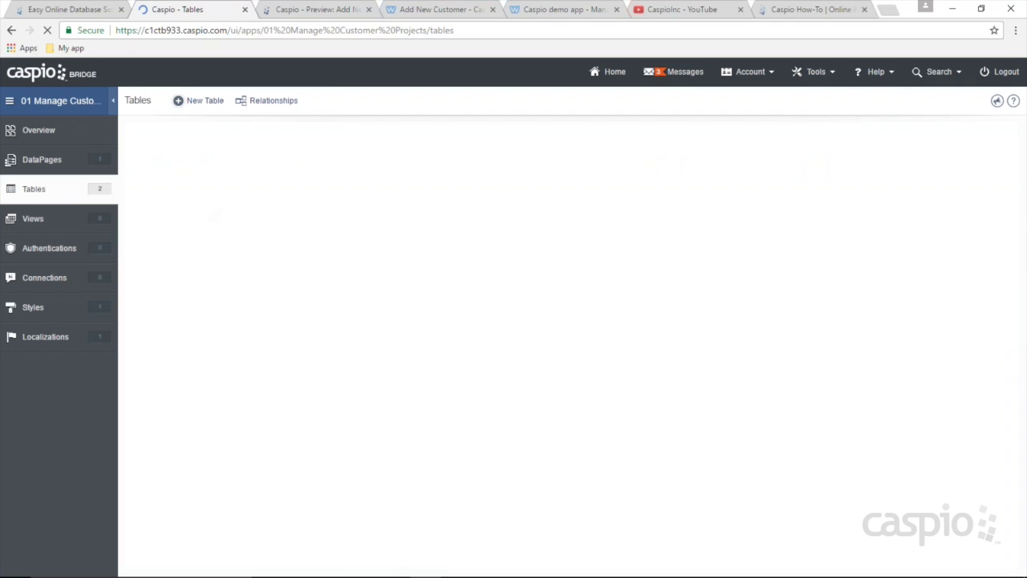
click(207, 195)
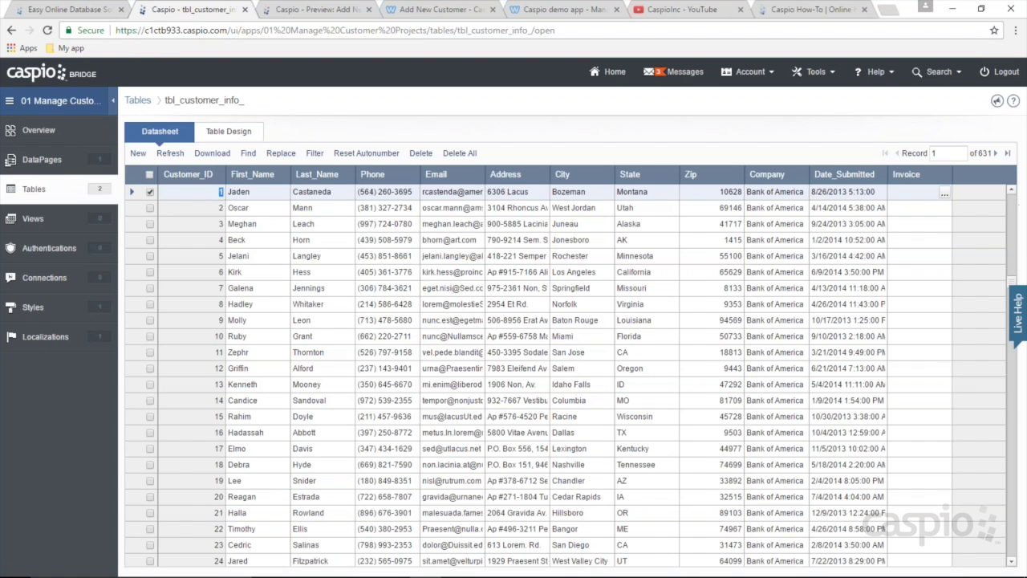
drag(1001, 573, 1003, 577)
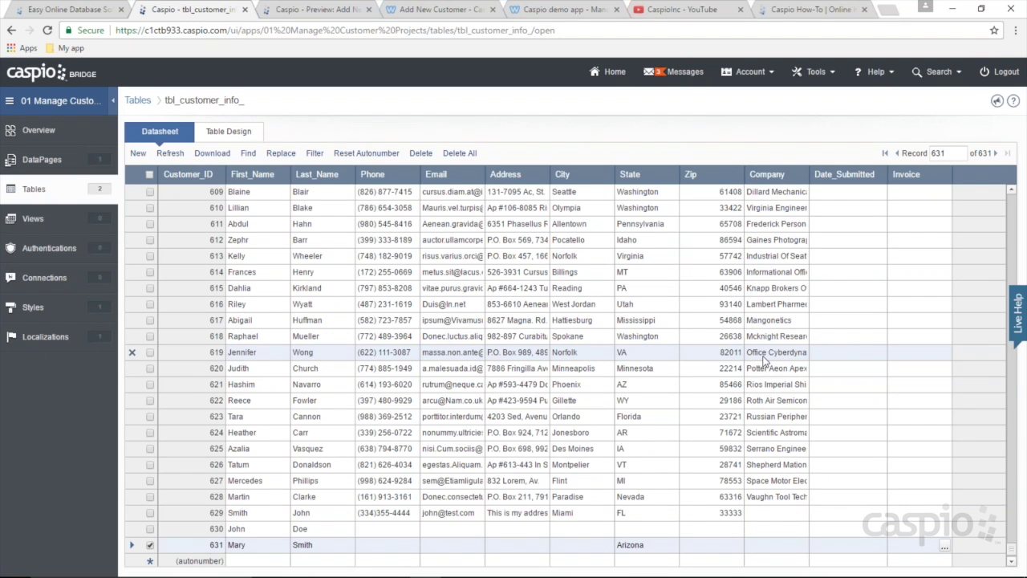
Step: Load the Weebly dashboard in a new browser tab placed before the Add New Customer tab, and open the Caspio demo app site for editing
click(426, 11)
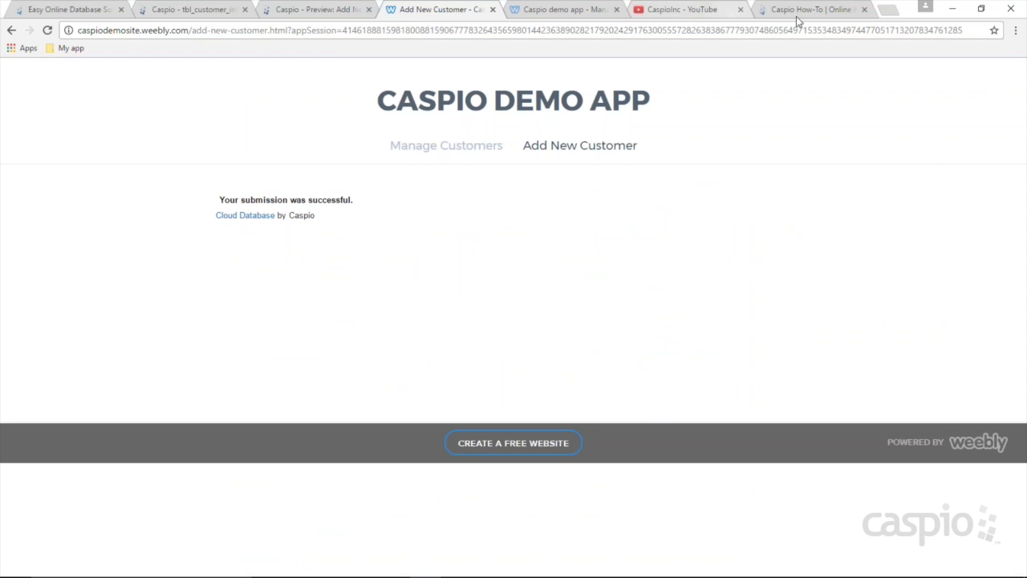
click(889, 9)
text(wee)
key(Return)
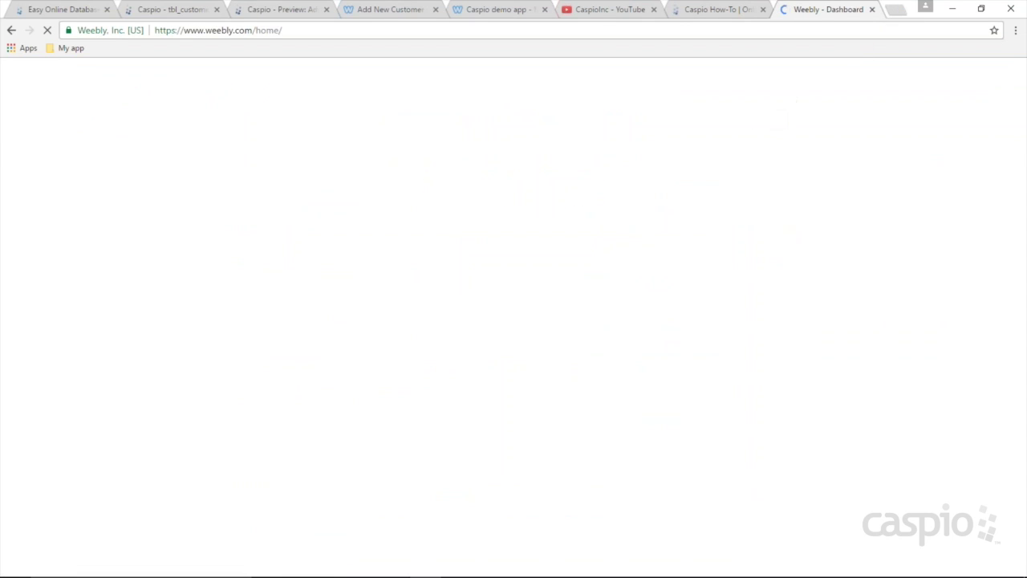
drag(780, 11, 394, 13)
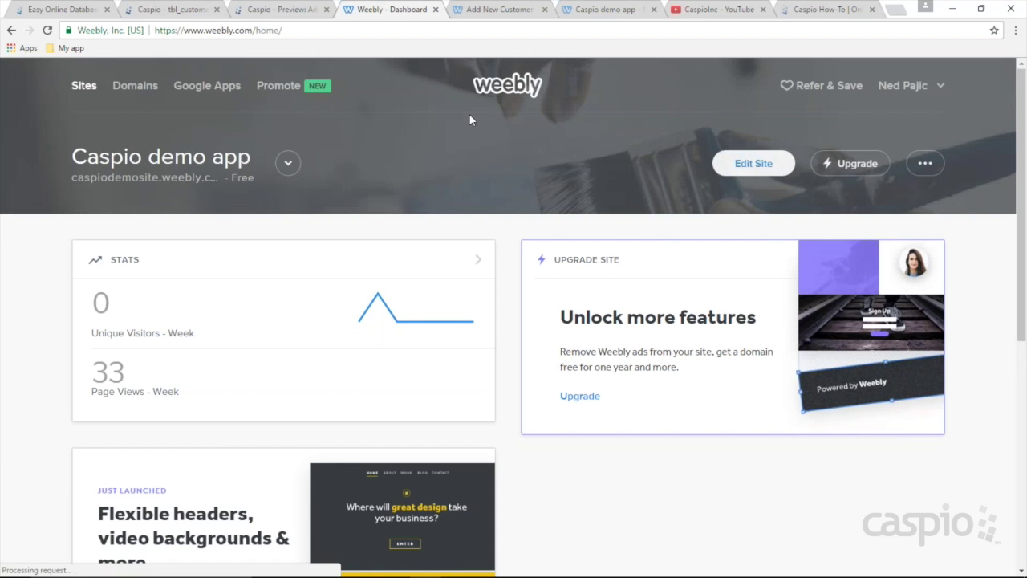
click(750, 163)
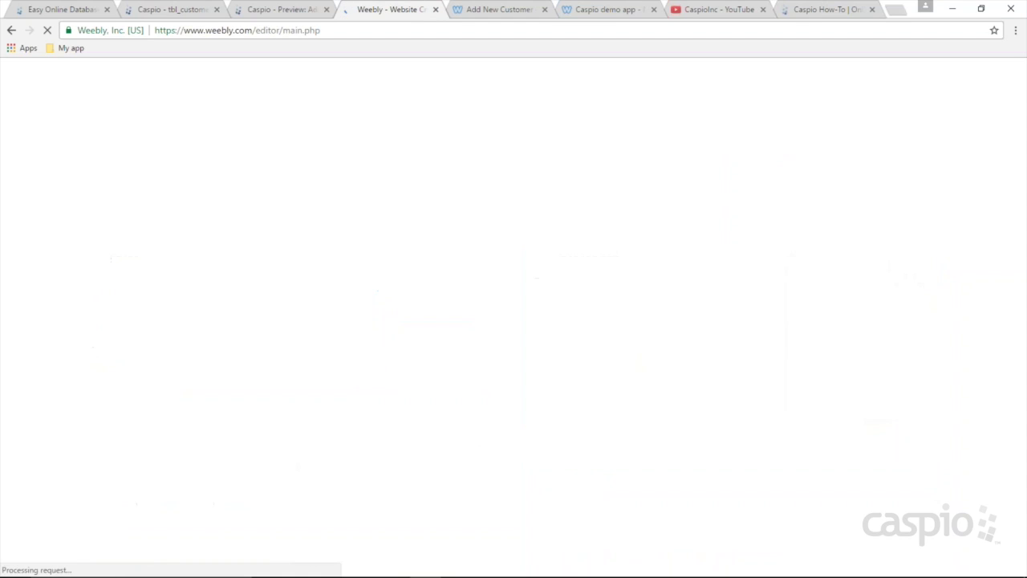
Step: Return to Caspio, open the deployment options of the Add New Customer DataPage, and copy its direct URL
click(283, 12)
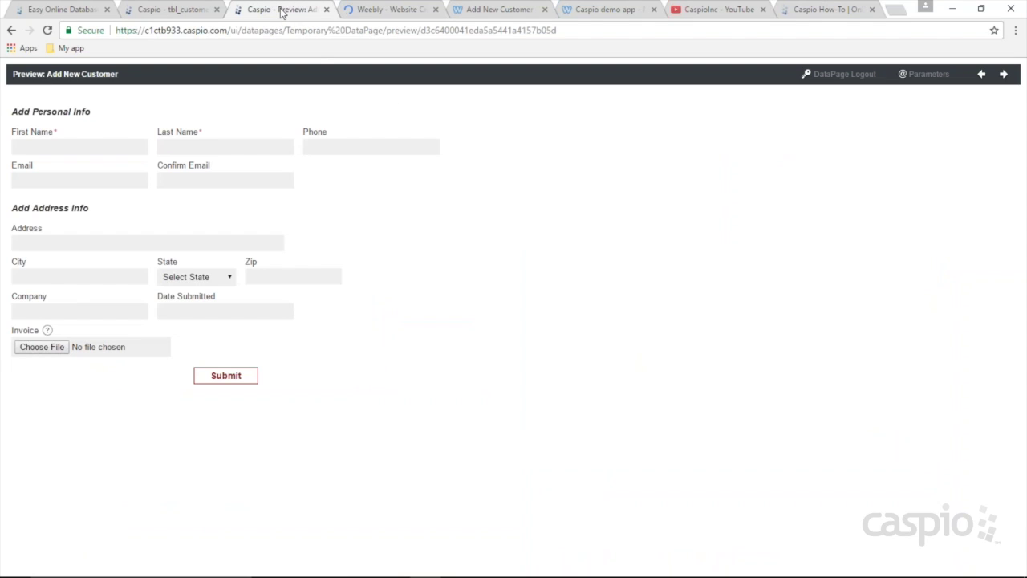
click(183, 11)
click(61, 158)
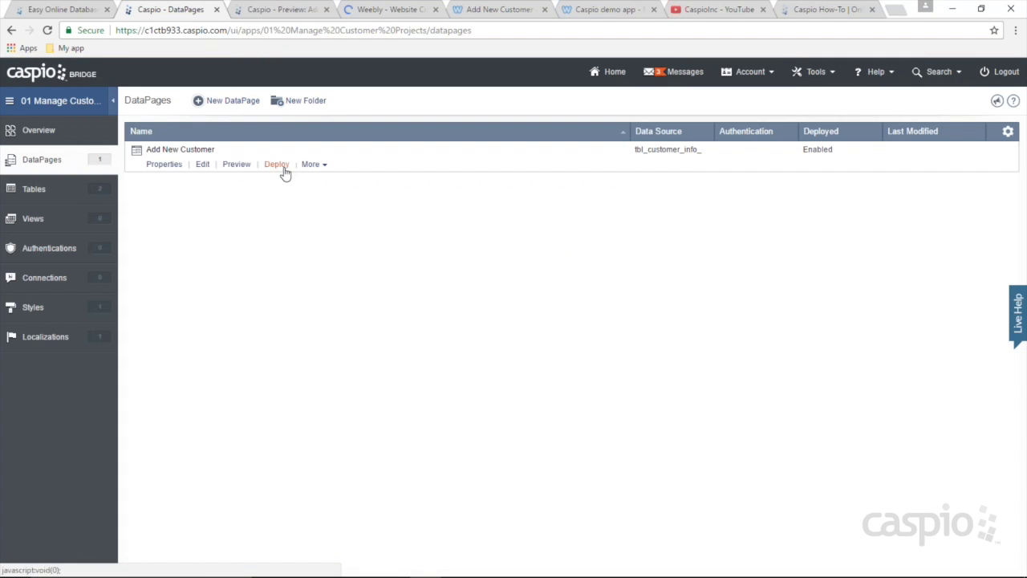
click(284, 170)
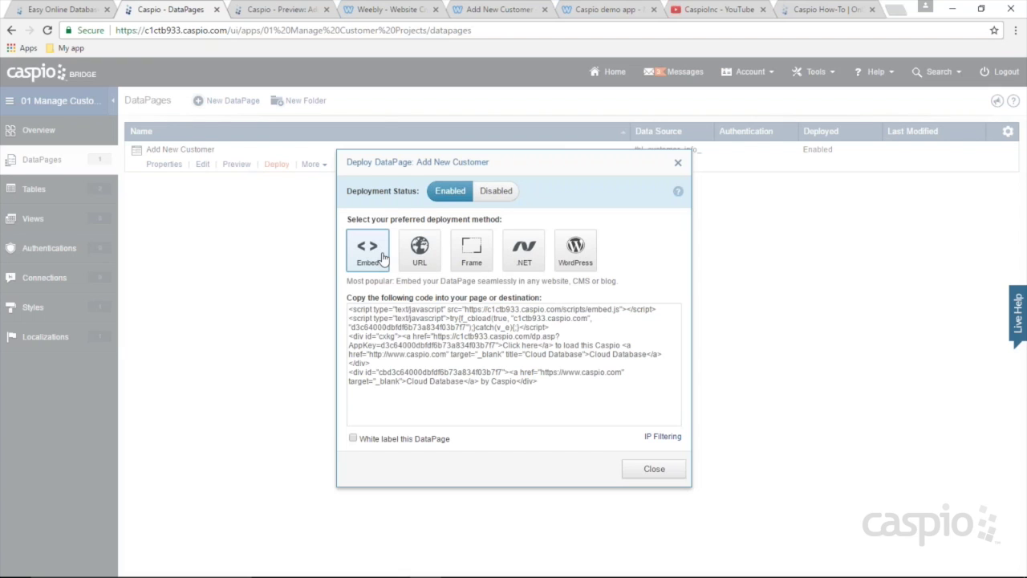
click(424, 259)
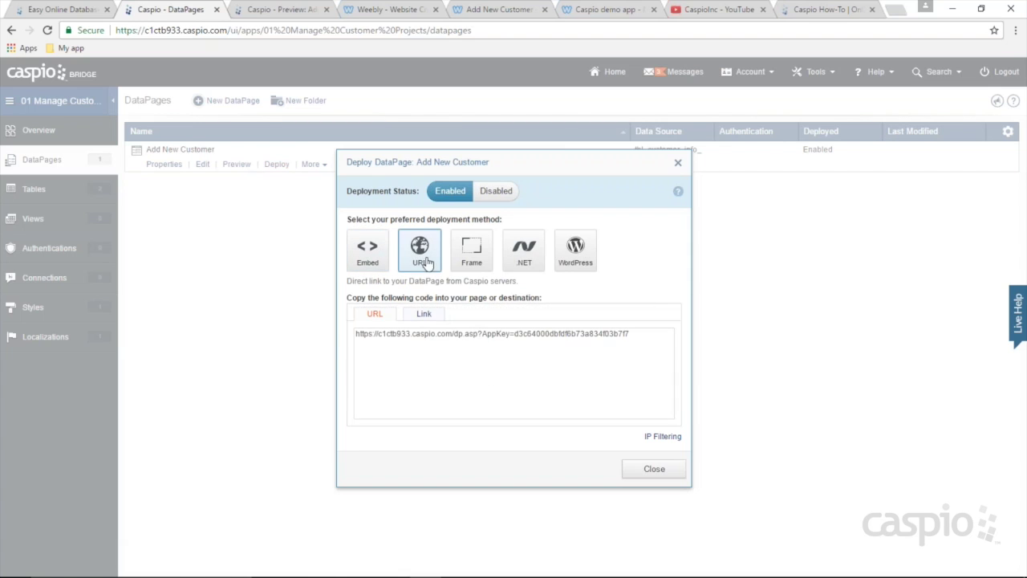
click(468, 336)
key(ctrl+c)
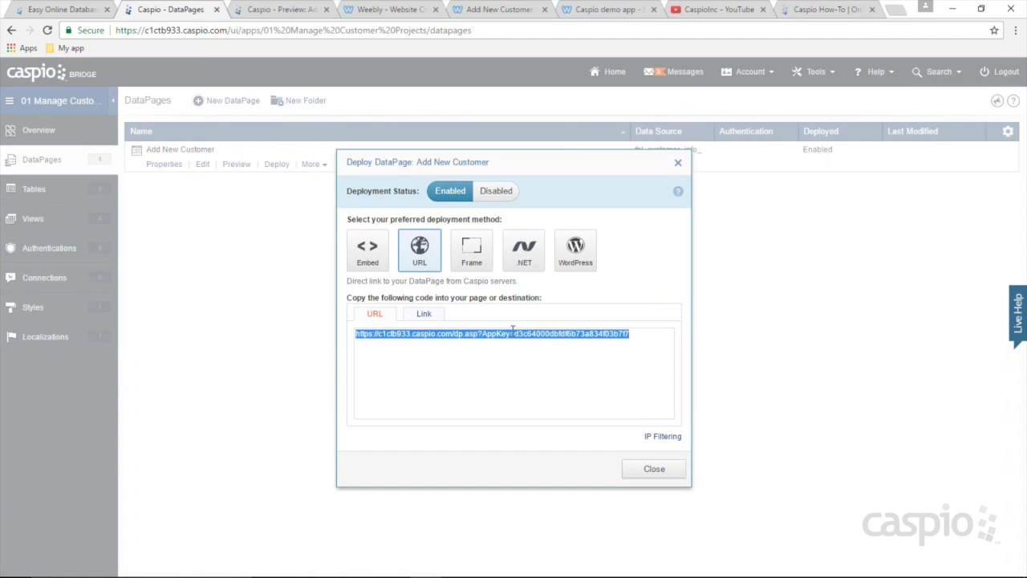
Step: Load the copied DataPage URL in a new browser tab and delete the My app bookmark folder
click(896, 9)
key(ctrl+v)
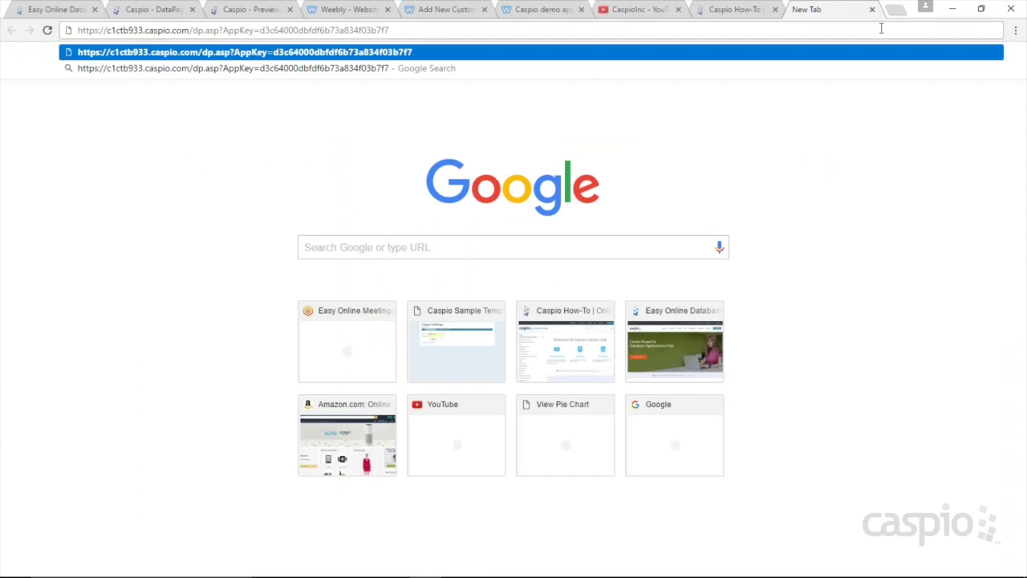
key(Return)
right_click(69, 51)
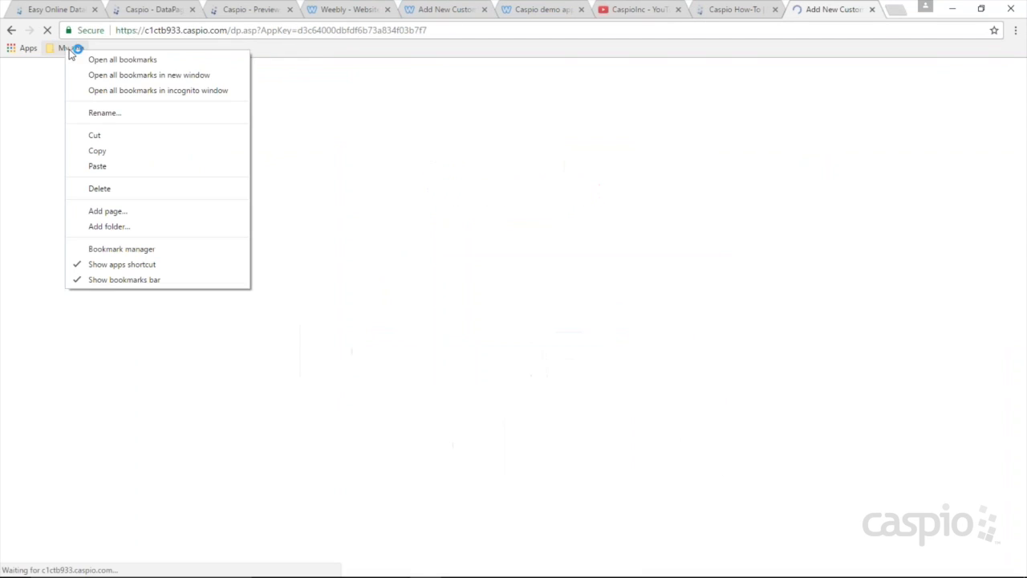
click(110, 189)
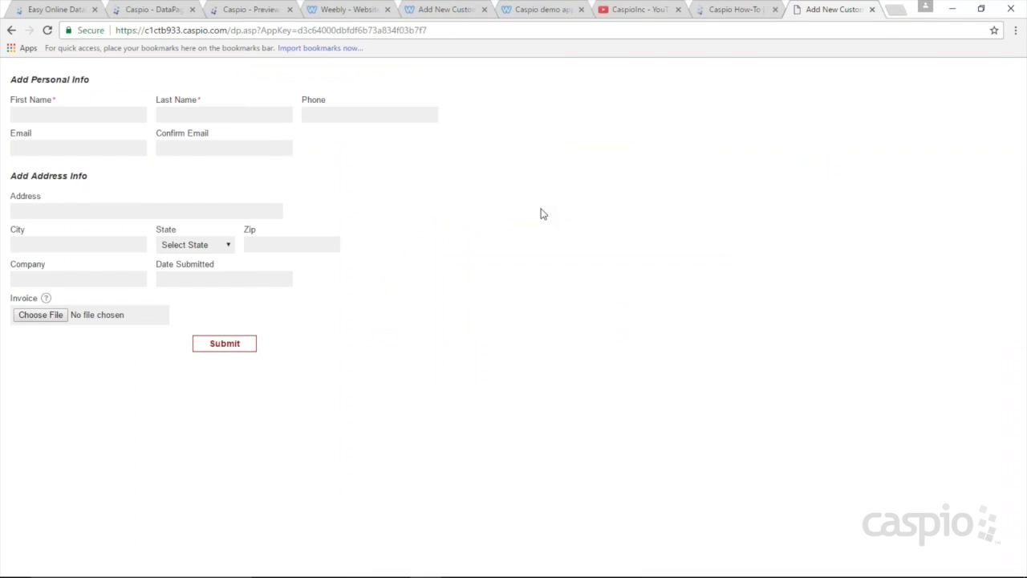
Step: Bookmark the form page as Add New Customer on the bookmarks bar
drag(434, 29, 103, 30)
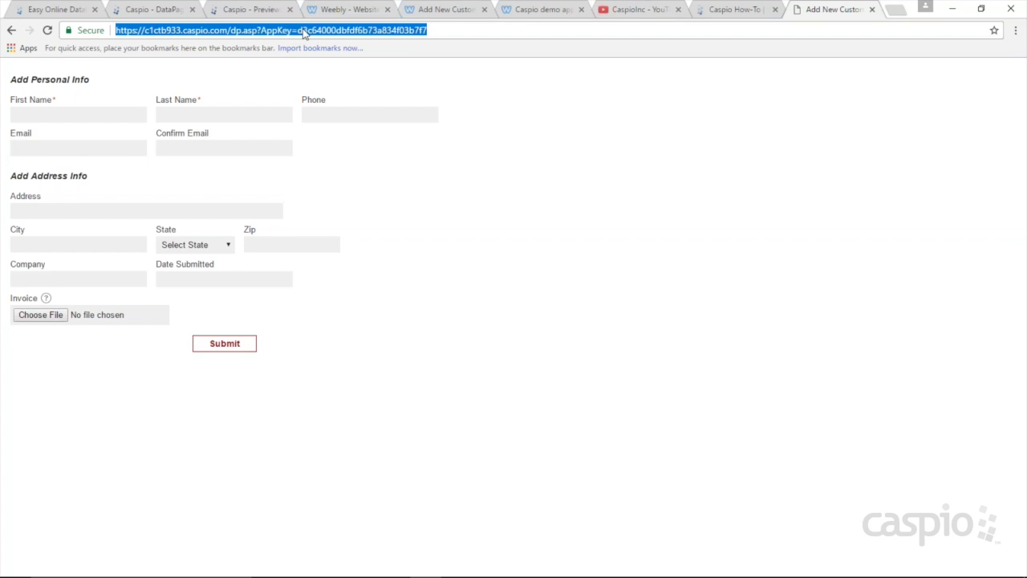
click(995, 30)
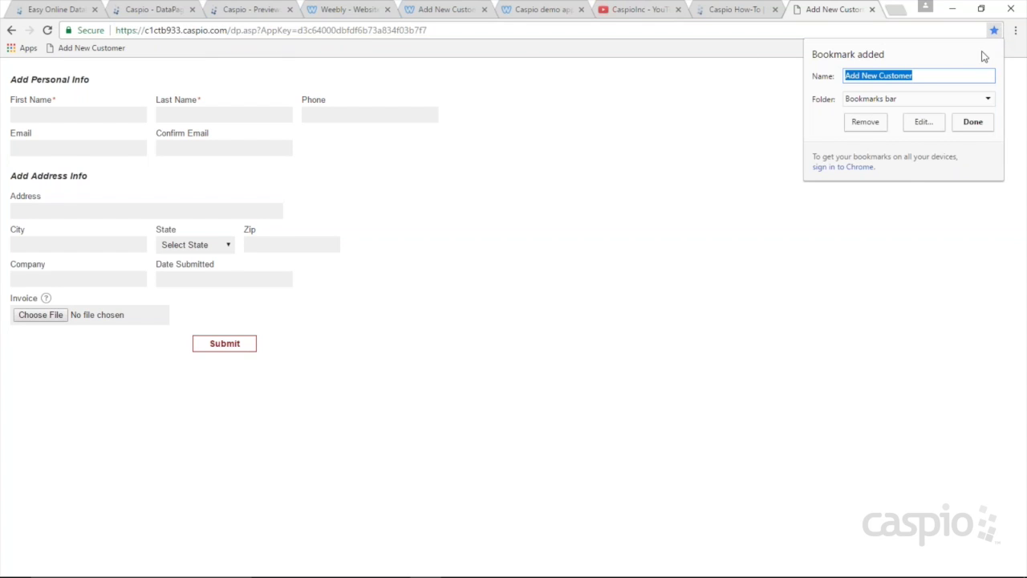
click(973, 123)
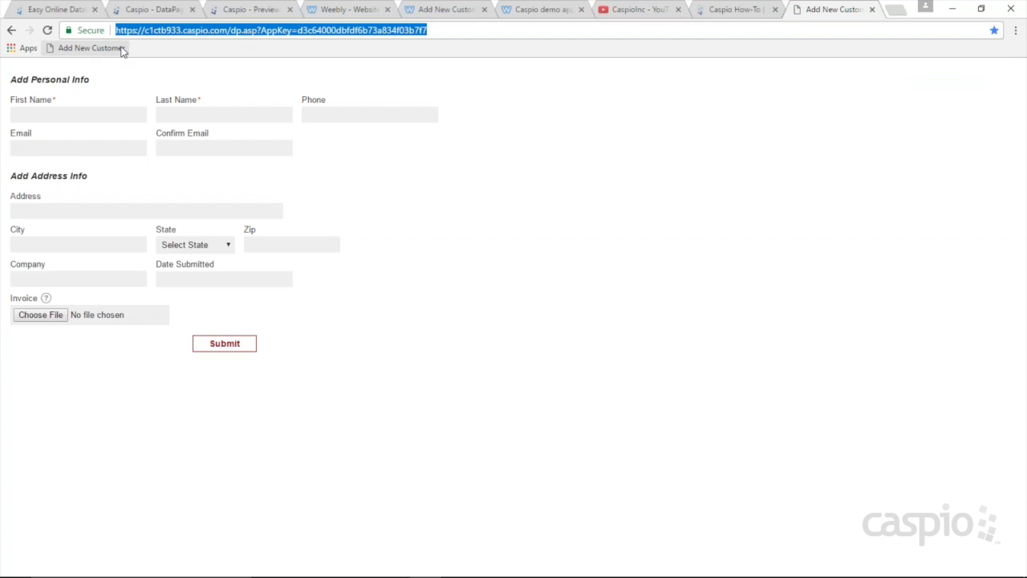
Step: Go to yahoo.com, and reopen the form through the Add New Customer bookmark to test it
text(yahoo.com)
key(Return)
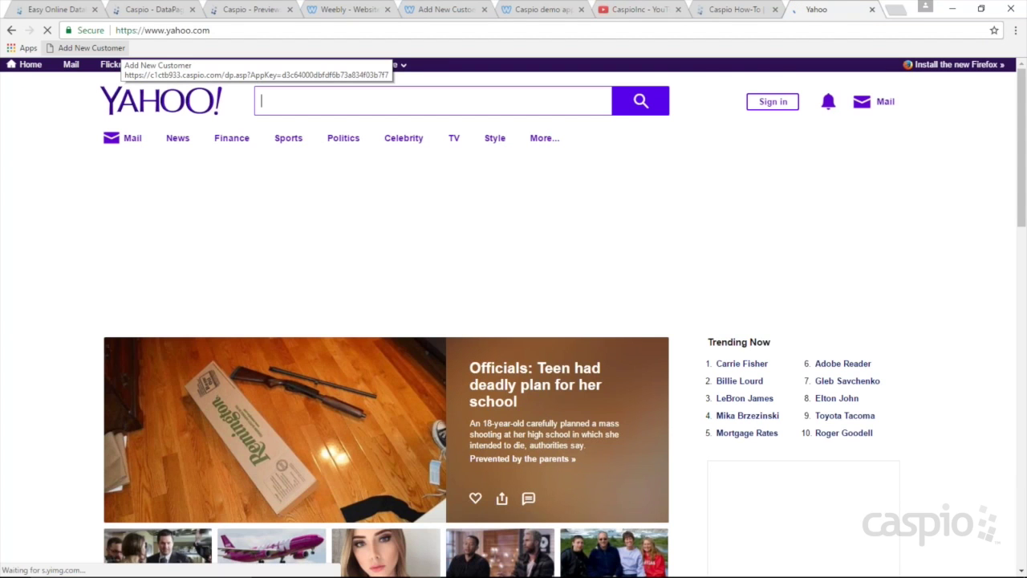
click(109, 48)
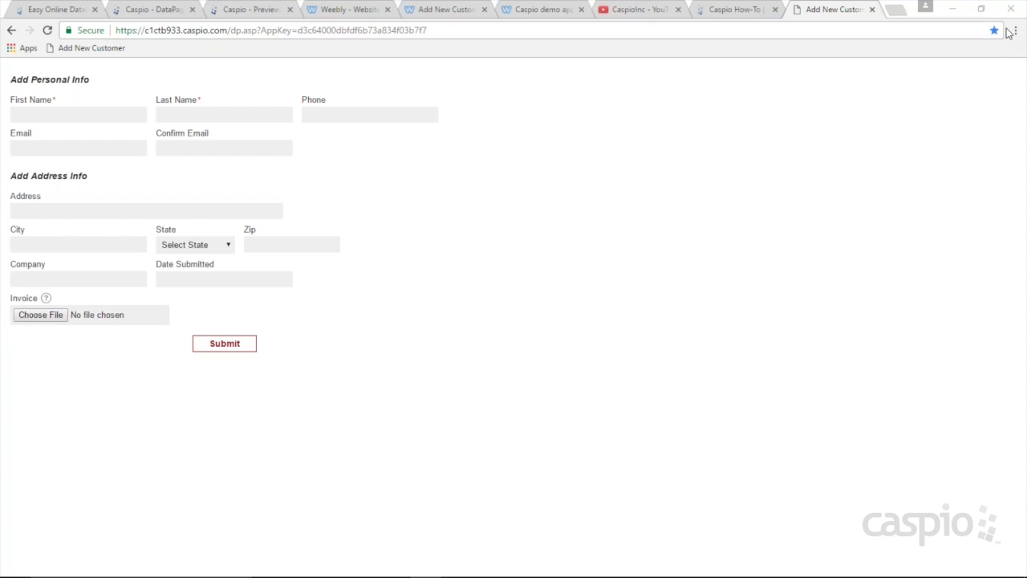
Step: Return to Caspio, close the deployment dialog, and start a new DataPage as a Tabular report
click(170, 16)
click(654, 470)
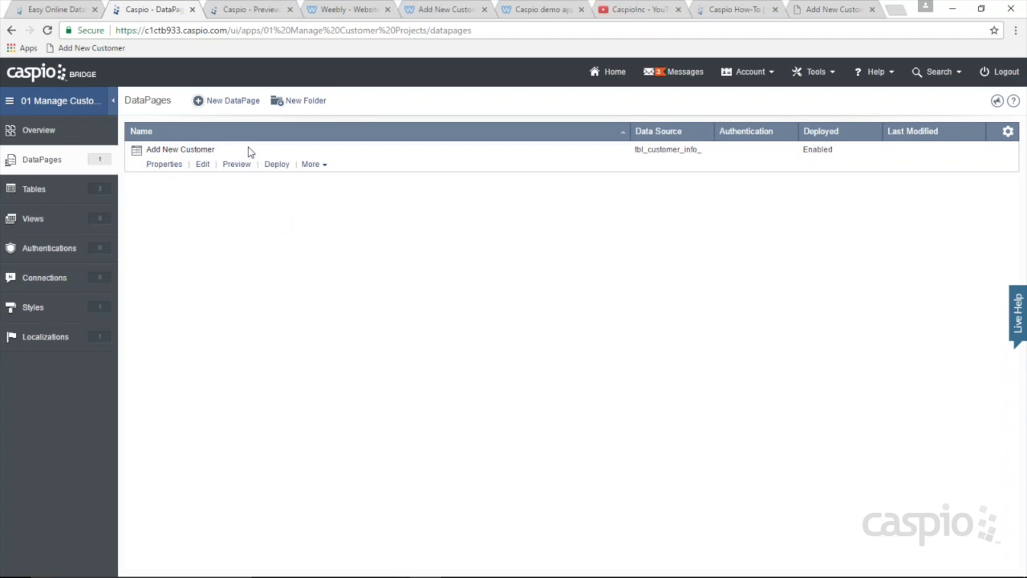
click(233, 103)
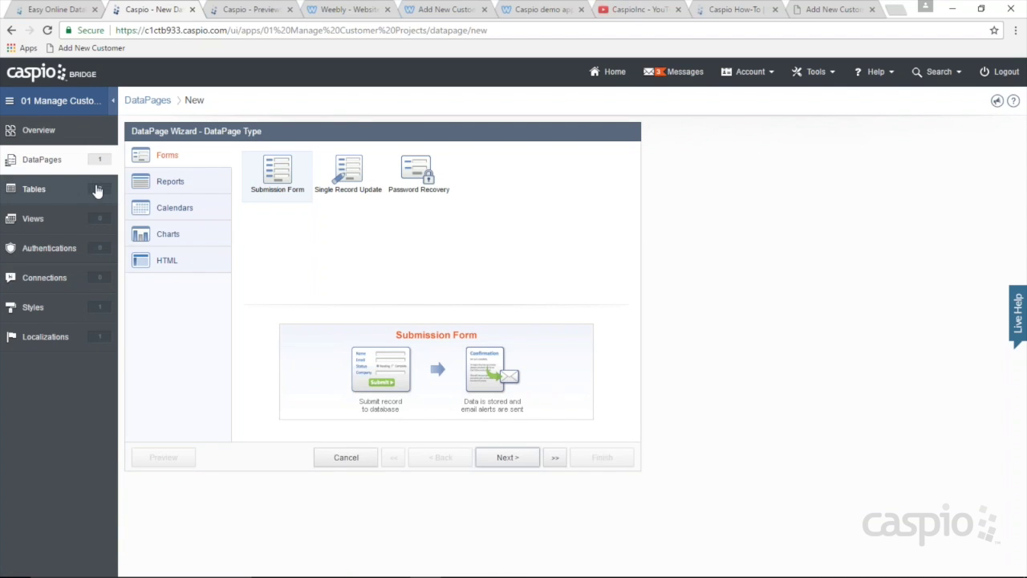
click(183, 184)
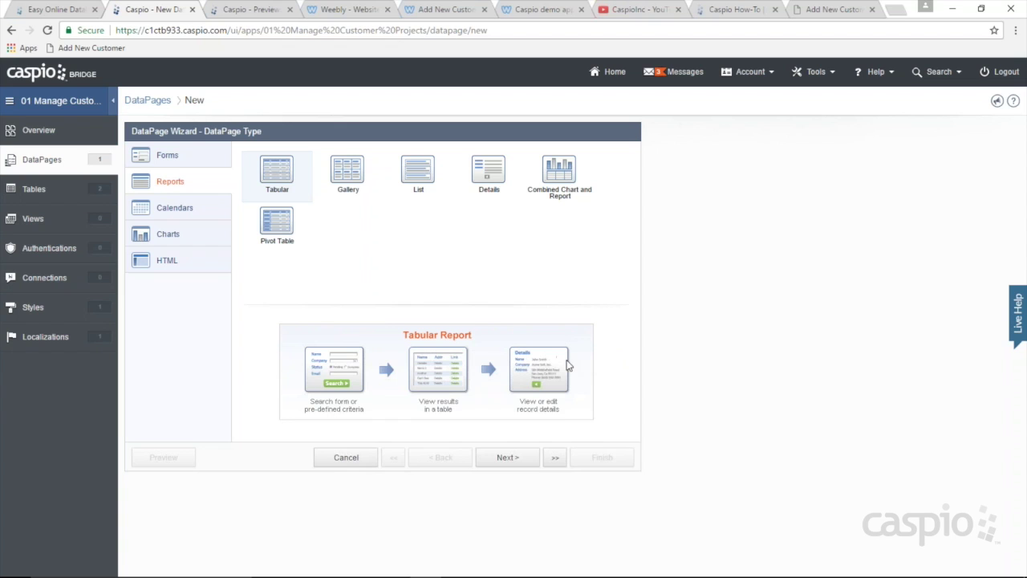
click(514, 461)
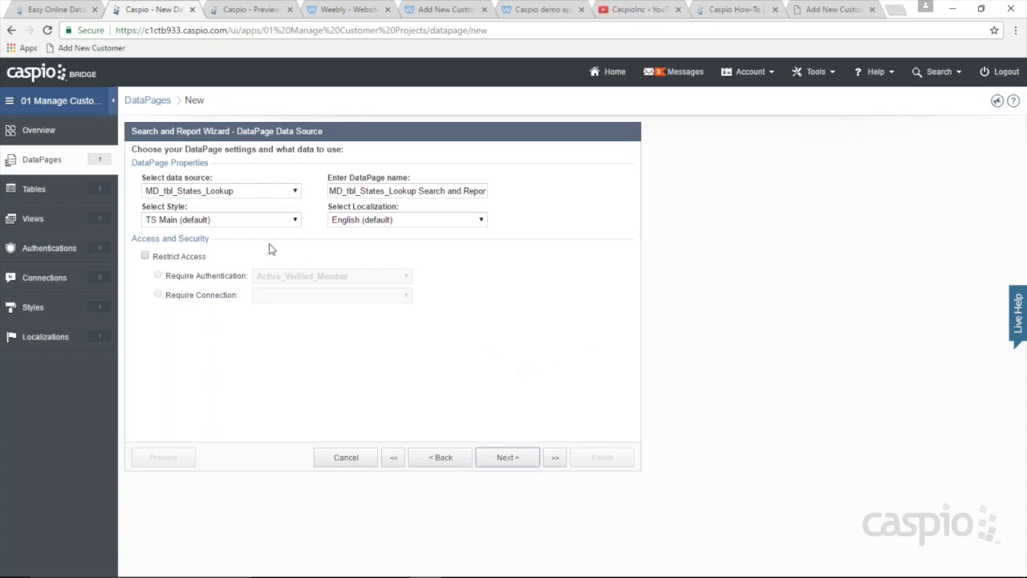
Step: Set the report's data source to tbl_customer_info_ and name the DataPage View/Manage Customers
click(217, 194)
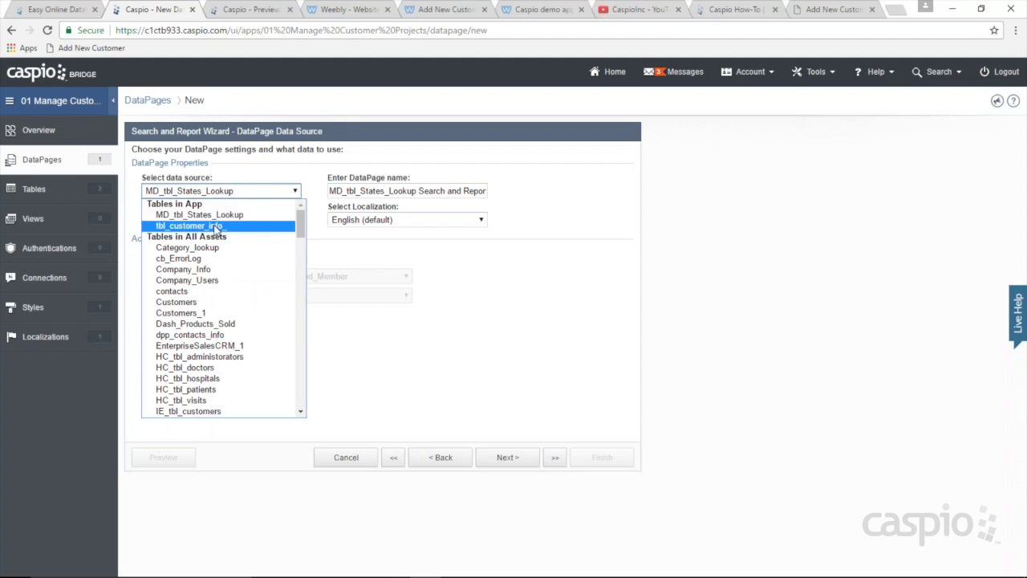
click(215, 226)
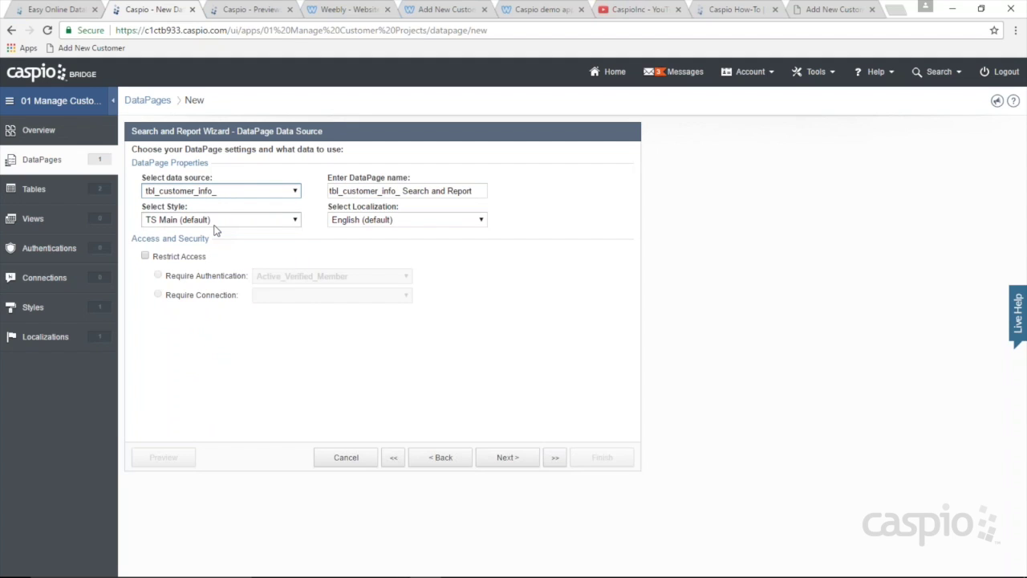
drag(478, 191, 304, 191)
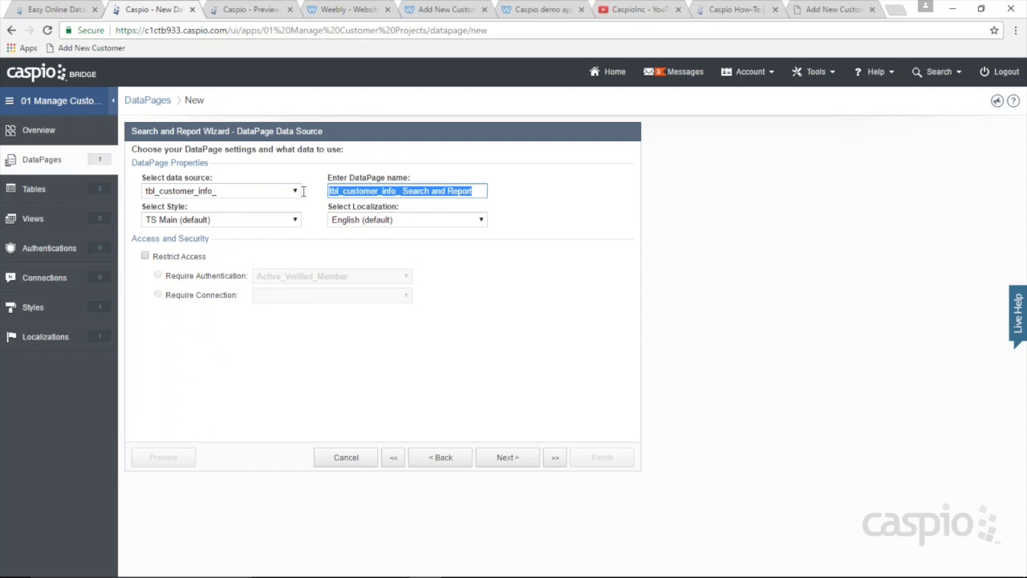
text(vie)
key(BackSpace)
key(BackSpace)
key(BackSpace)
text(View/Manage Customers)
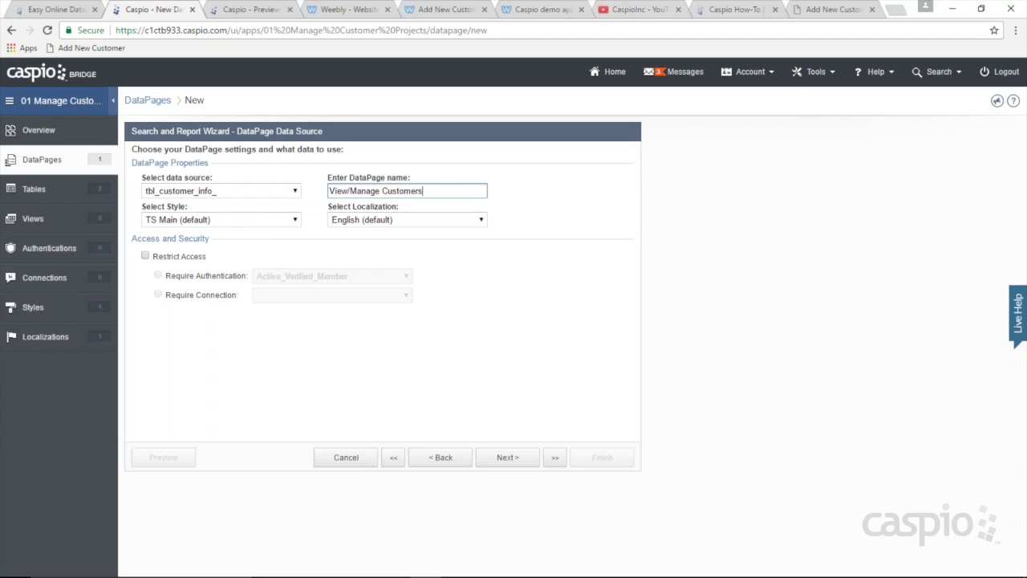
Step: Apply the Burgundy style to the report DataPage and continue to the search type settings
click(248, 222)
scroll(255, 265, up, 4)
scroll(258, 290, up, 5)
click(215, 244)
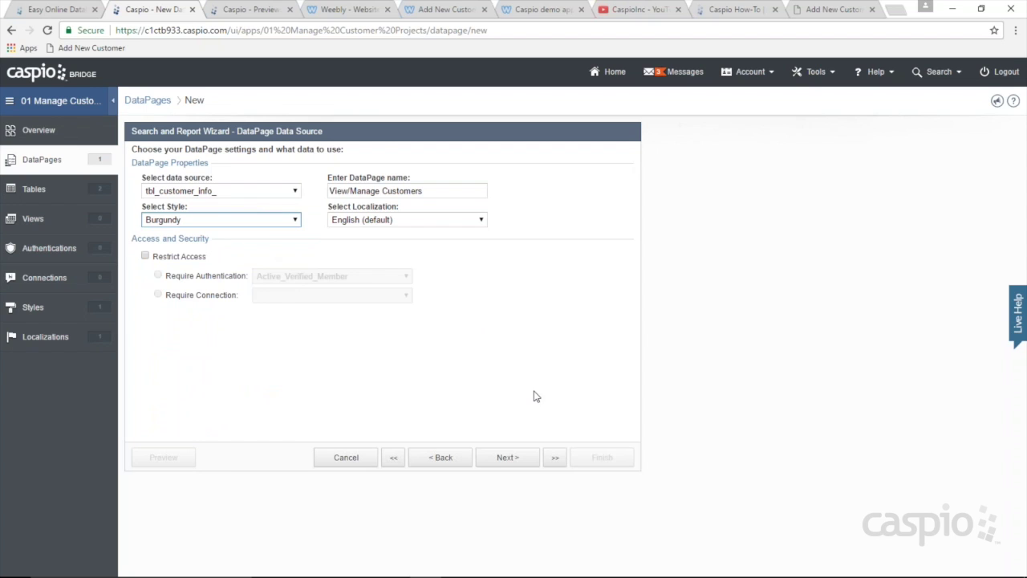
click(520, 463)
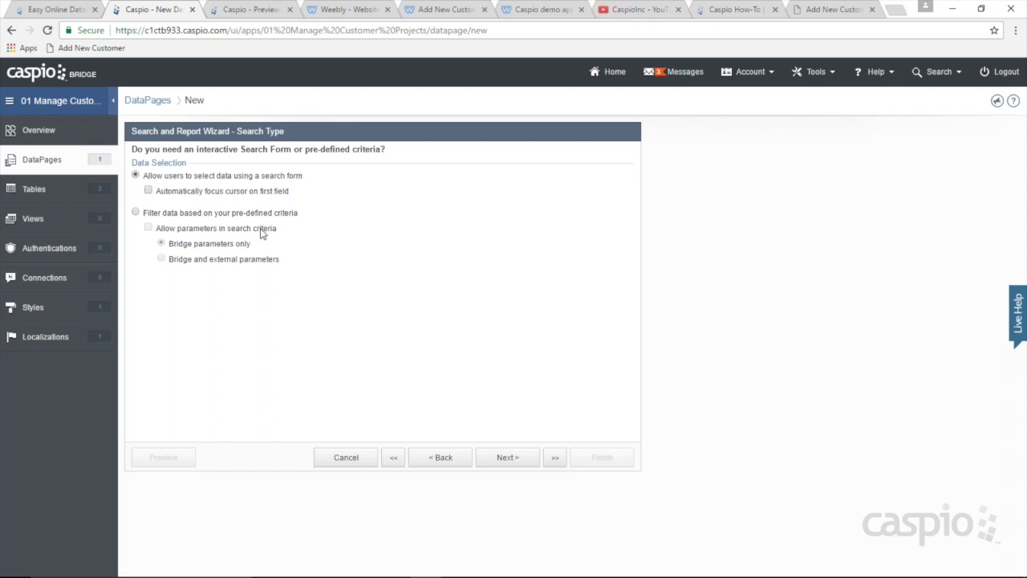
Step: Keep the search form option, add First_Name, Last_Name, Phone and Email as search fields, and continue to their configuration
click(513, 459)
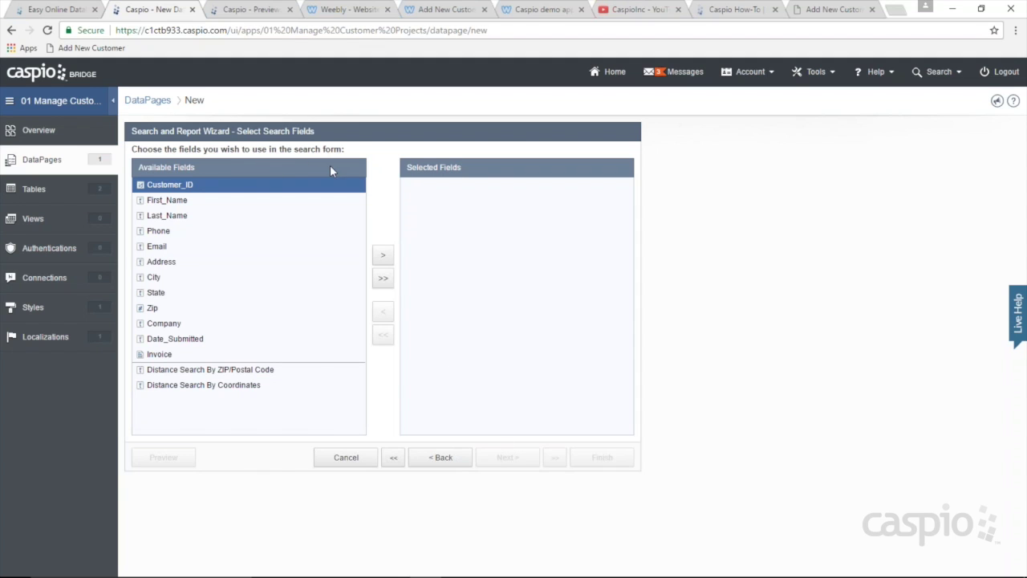
click(174, 204)
click(384, 258)
click(384, 259)
click(383, 259)
click(384, 259)
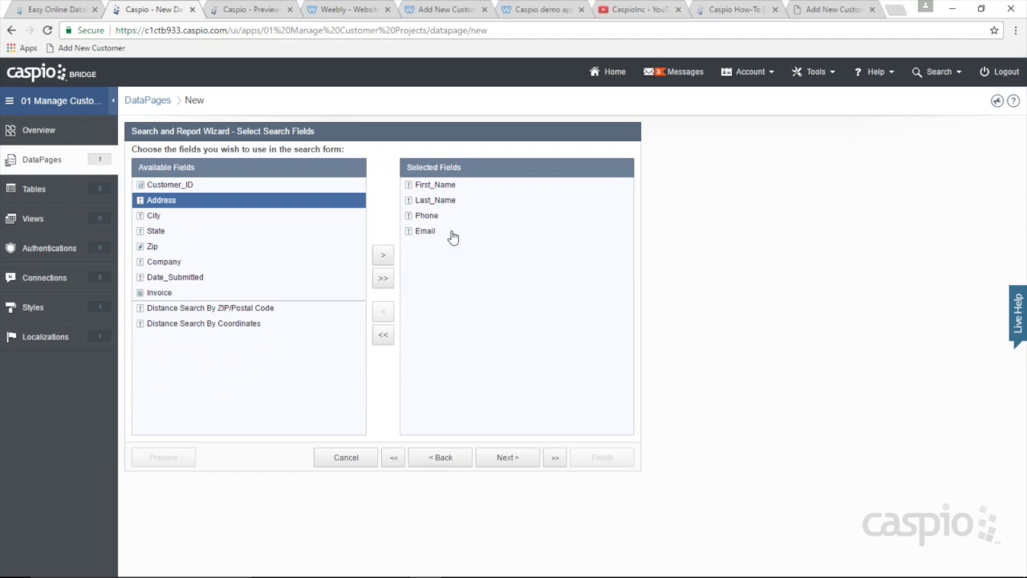
click(508, 460)
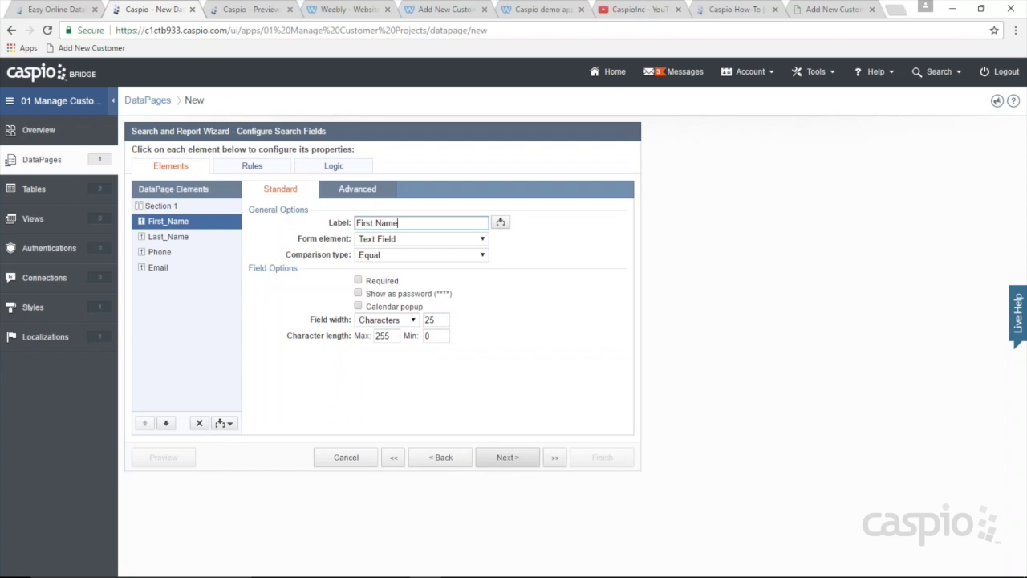
Step: Set the comparison type of the First_Name and Last_Name search fields to Contains
drag(258, 149, 360, 149)
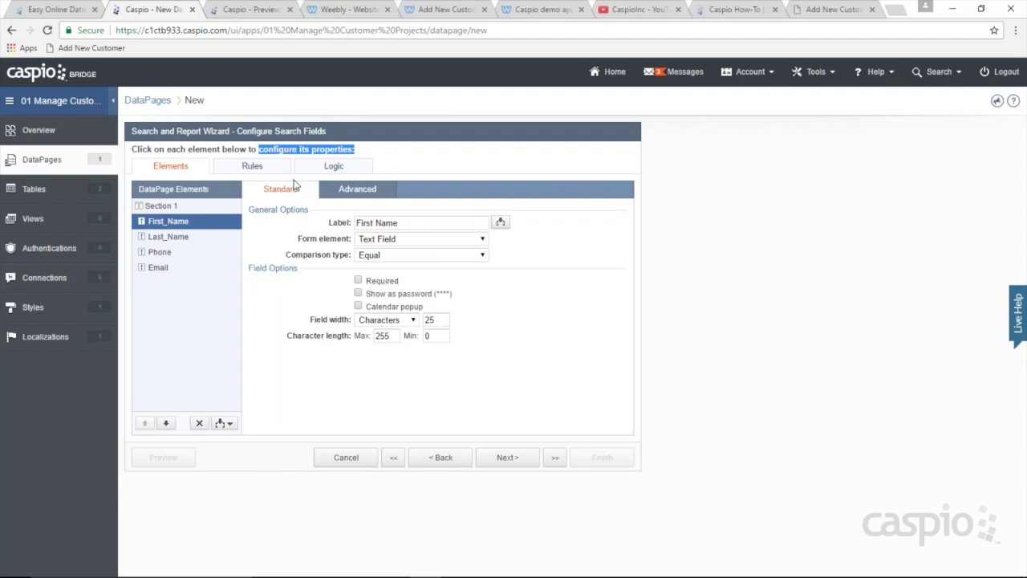
click(170, 237)
click(161, 253)
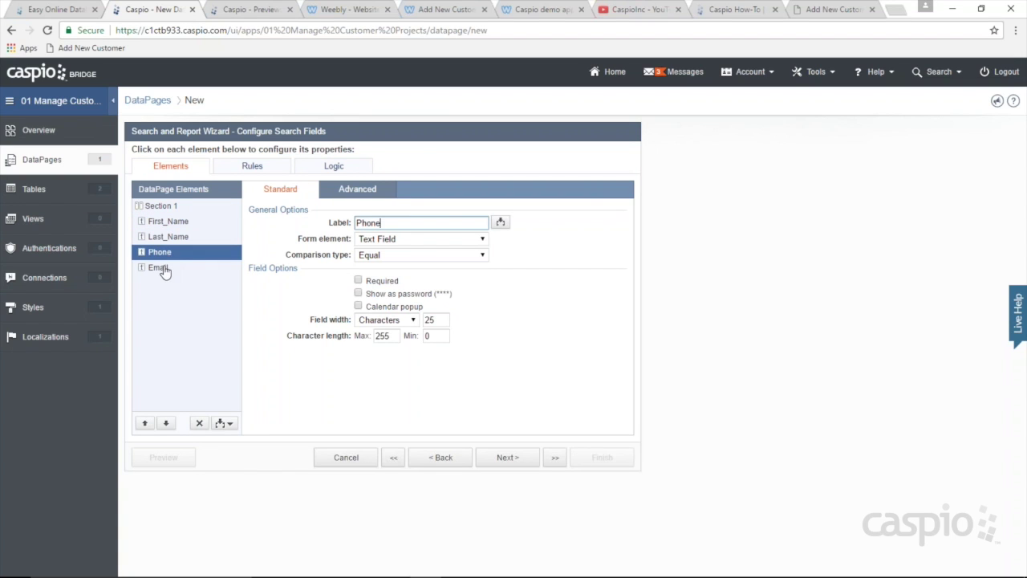
click(160, 268)
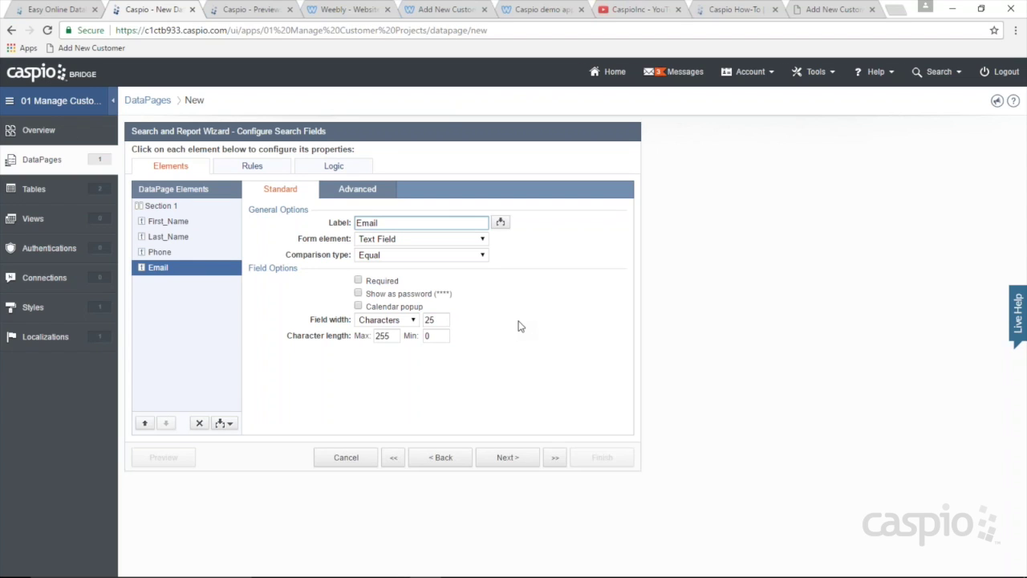
click(176, 224)
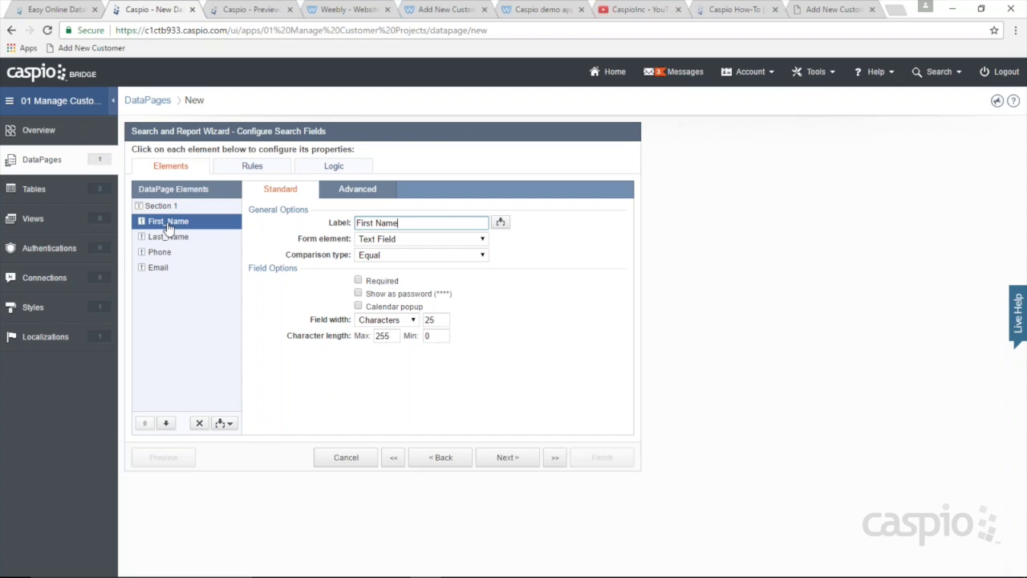
click(384, 255)
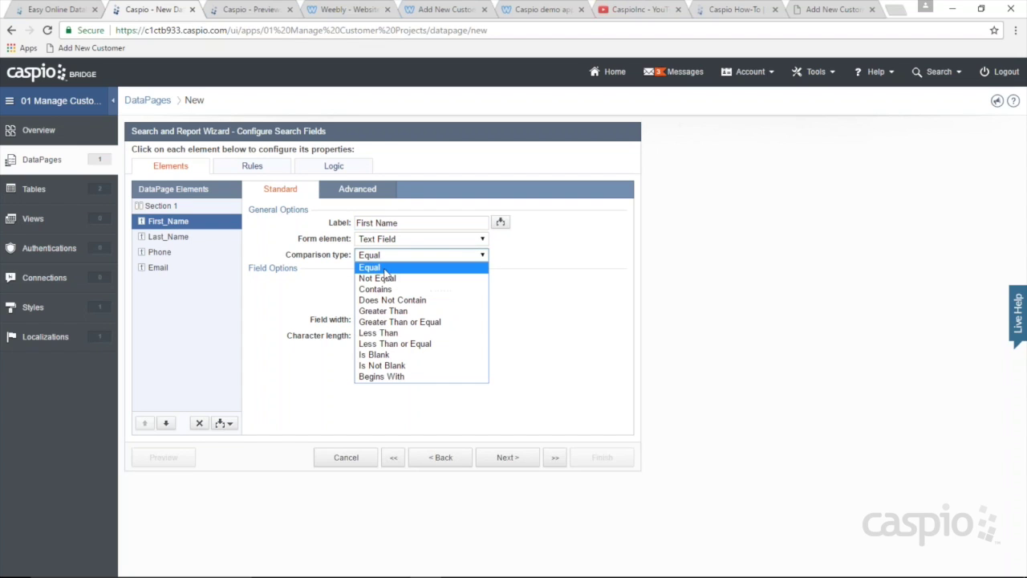
click(388, 290)
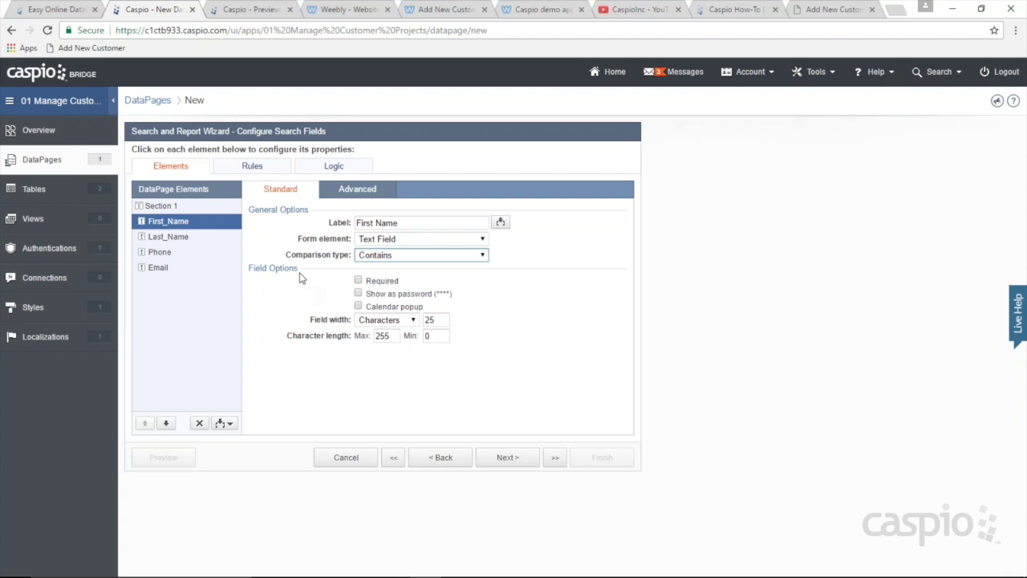
click(183, 238)
click(387, 261)
click(385, 289)
Step: Set the comparison type of the Phone and Email search fields to Contains and continue to the results page fields
click(226, 257)
click(401, 254)
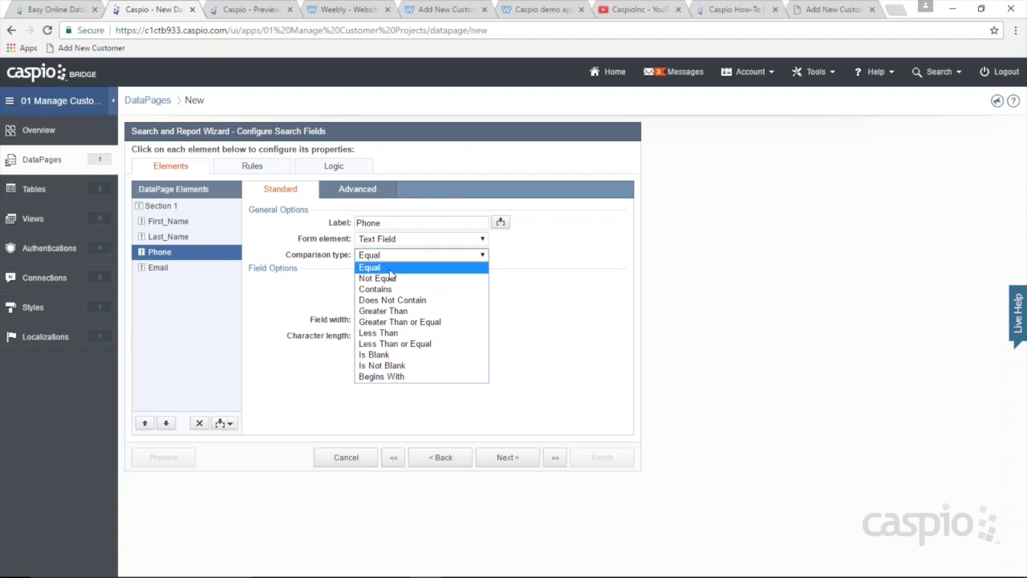
click(385, 291)
click(203, 271)
click(402, 254)
click(385, 291)
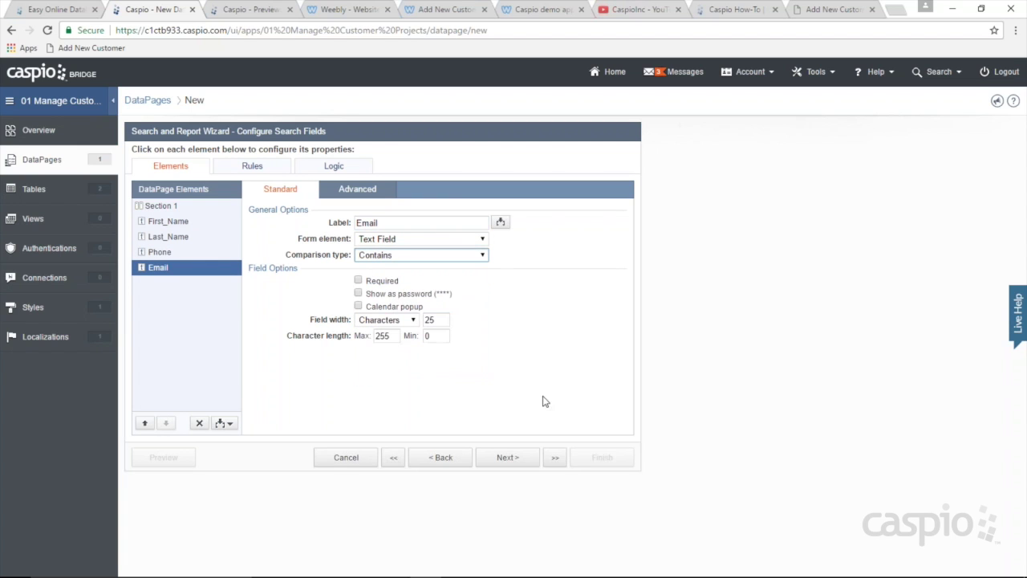
click(517, 458)
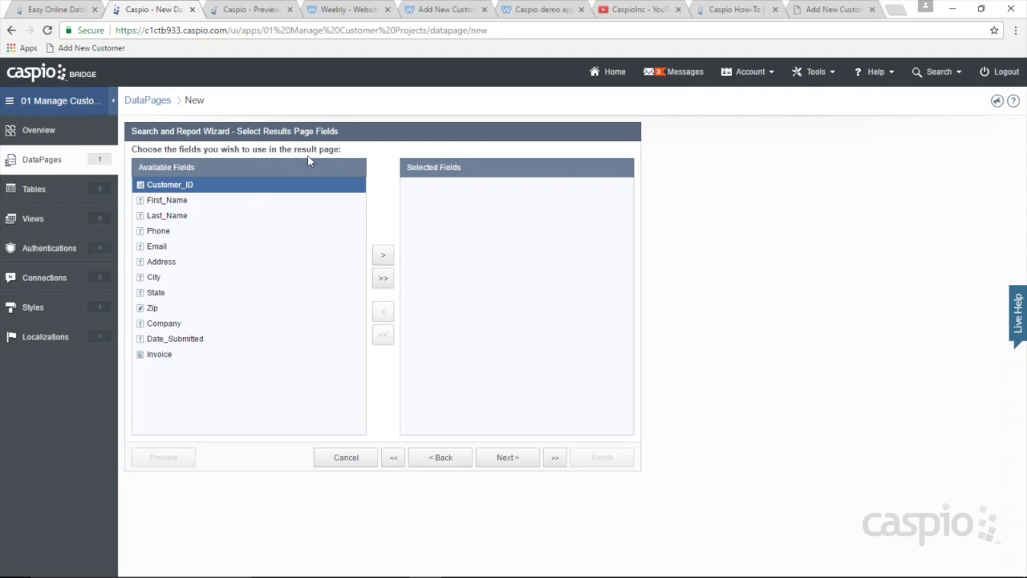
Step: Add First_Name, Last_Name, Phone, Email, Address, City and State to the results page and continue to the editing options
click(185, 205)
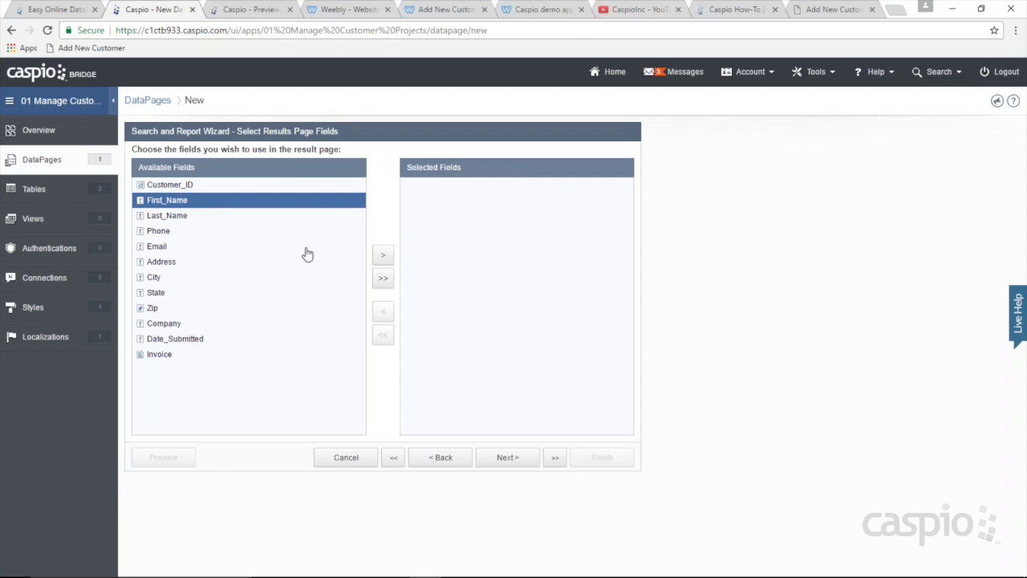
click(383, 257)
click(382, 258)
click(383, 258)
click(383, 258)
click(383, 258)
click(383, 258)
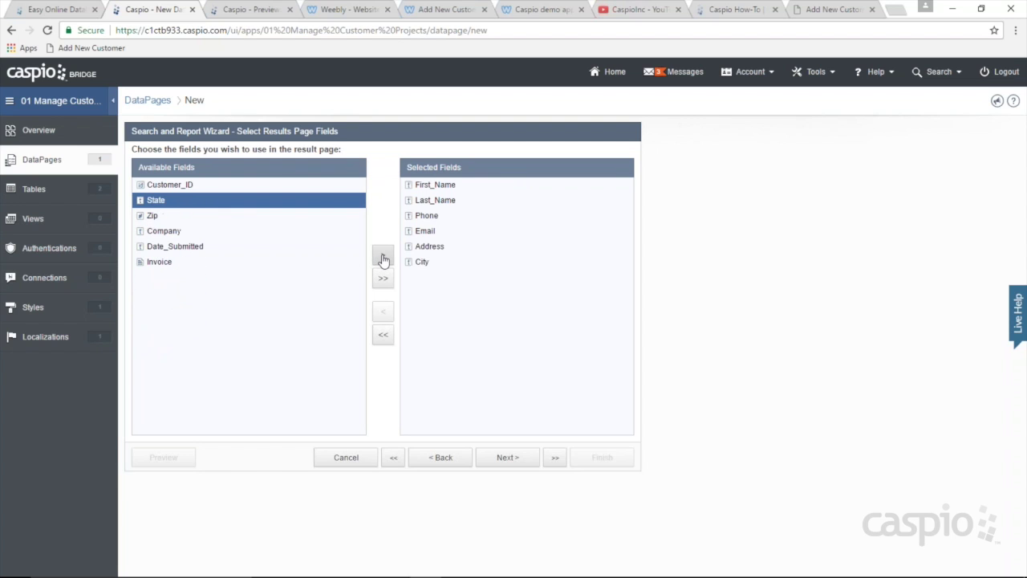
click(383, 257)
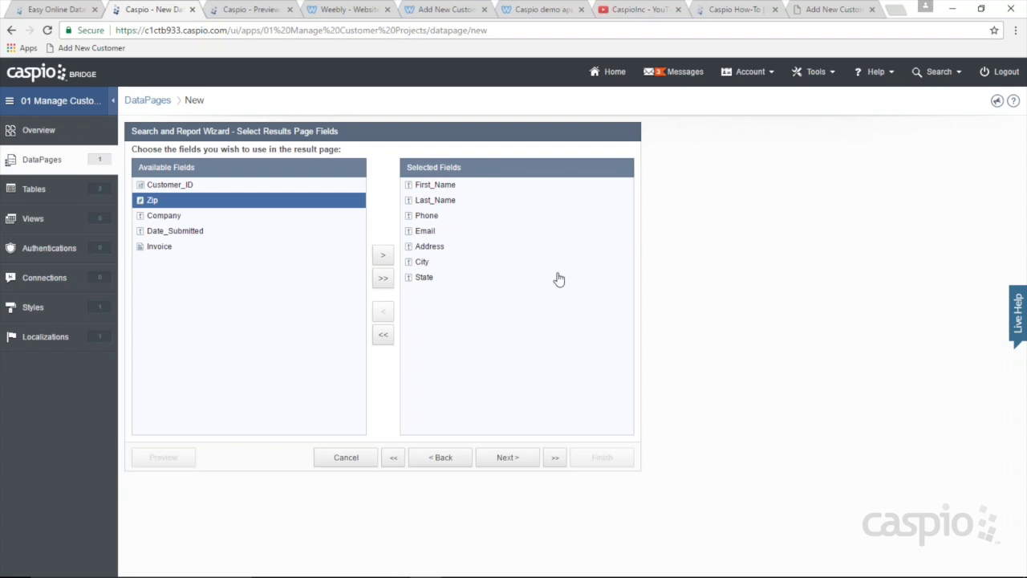
click(505, 457)
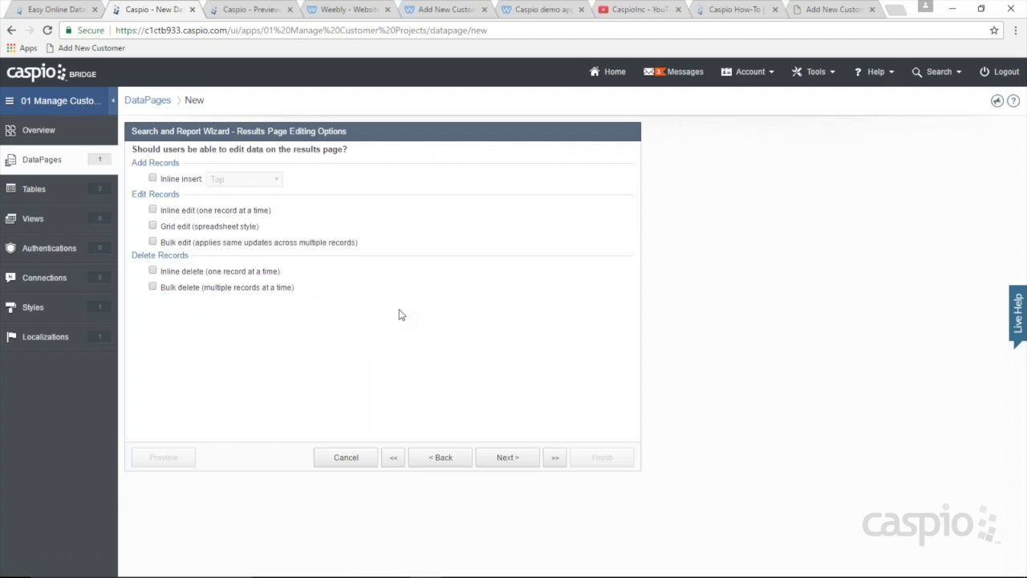
Step: Enable inline insert, inline edit, grid edit, bulk edit, inline delete and bulk delete on the results page, accepting the security warning, and continue
drag(290, 131, 315, 132)
click(153, 178)
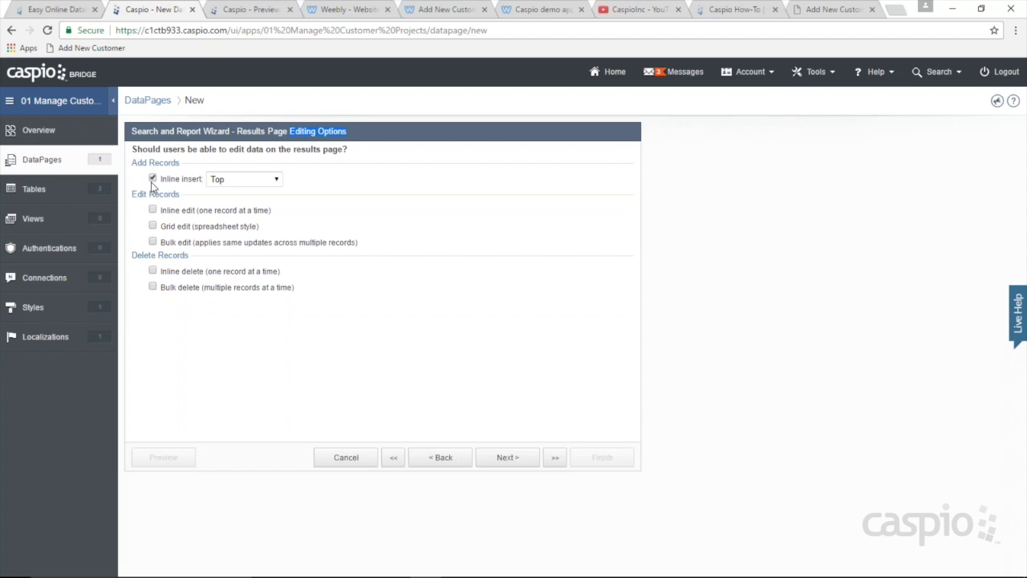
click(153, 210)
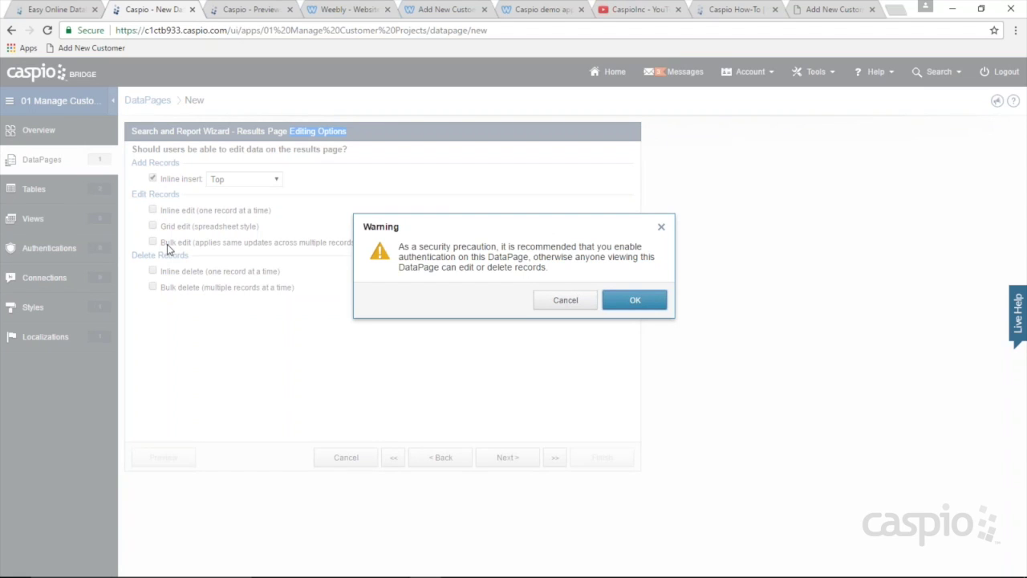
click(615, 303)
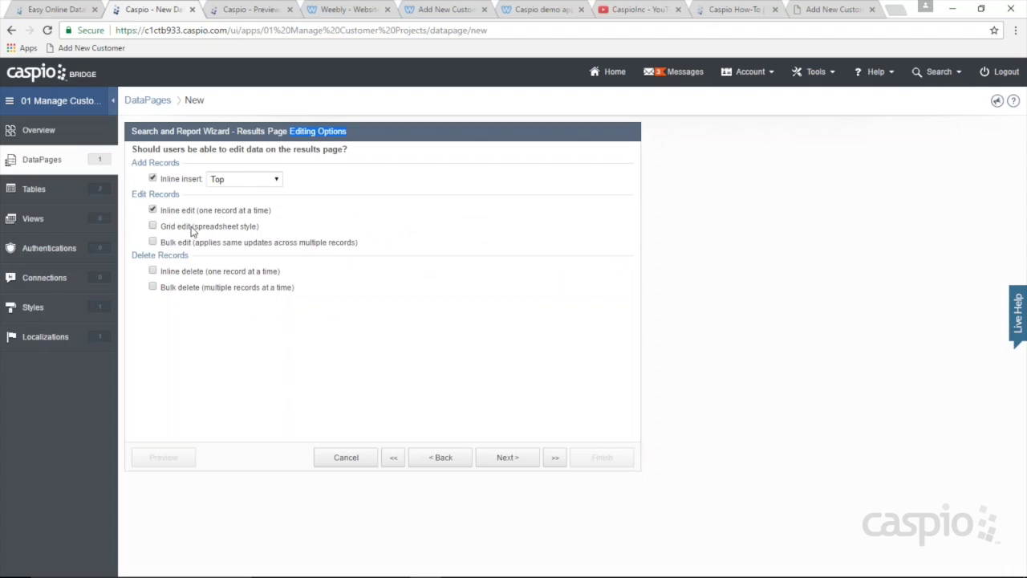
click(153, 227)
click(152, 241)
click(152, 271)
click(153, 286)
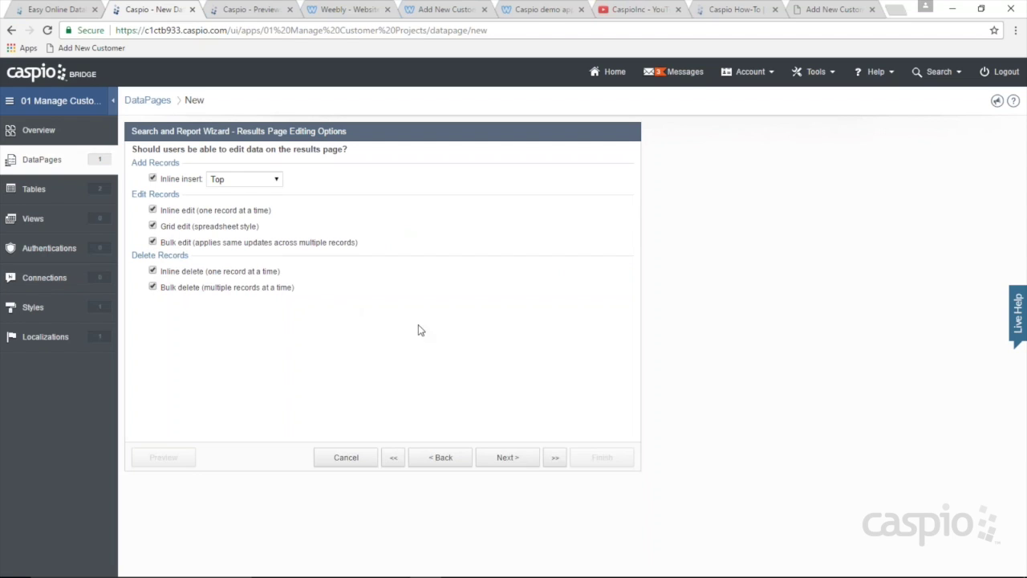
click(508, 462)
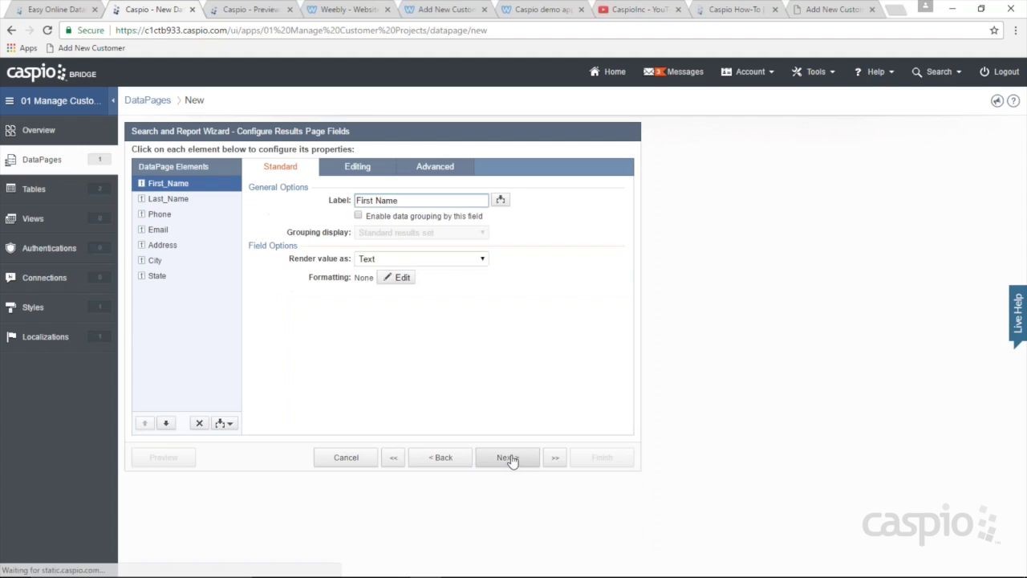
Step: Keep the default results page and bulk edit field settings and proceed to the results page options
double_click(298, 132)
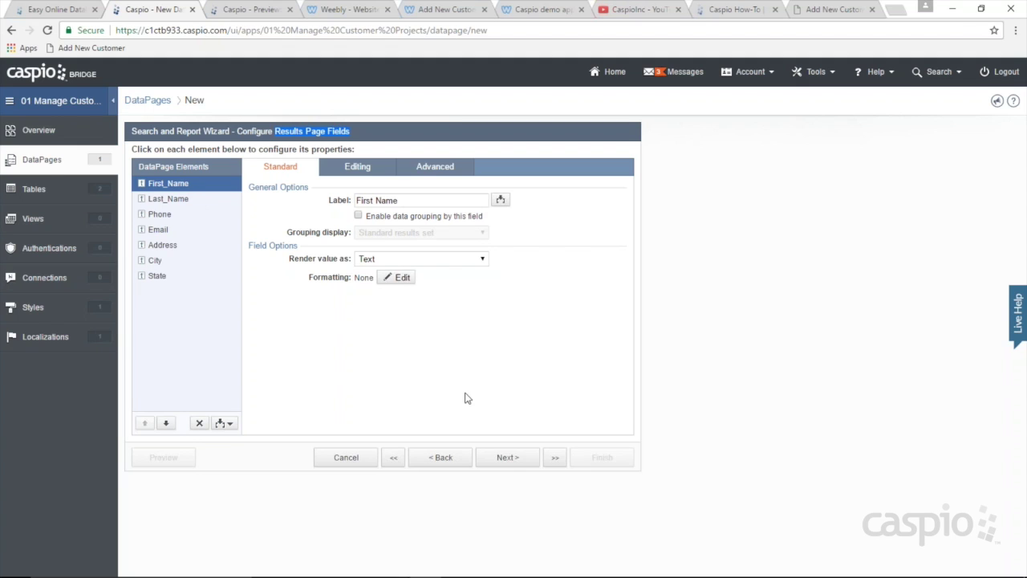
click(509, 458)
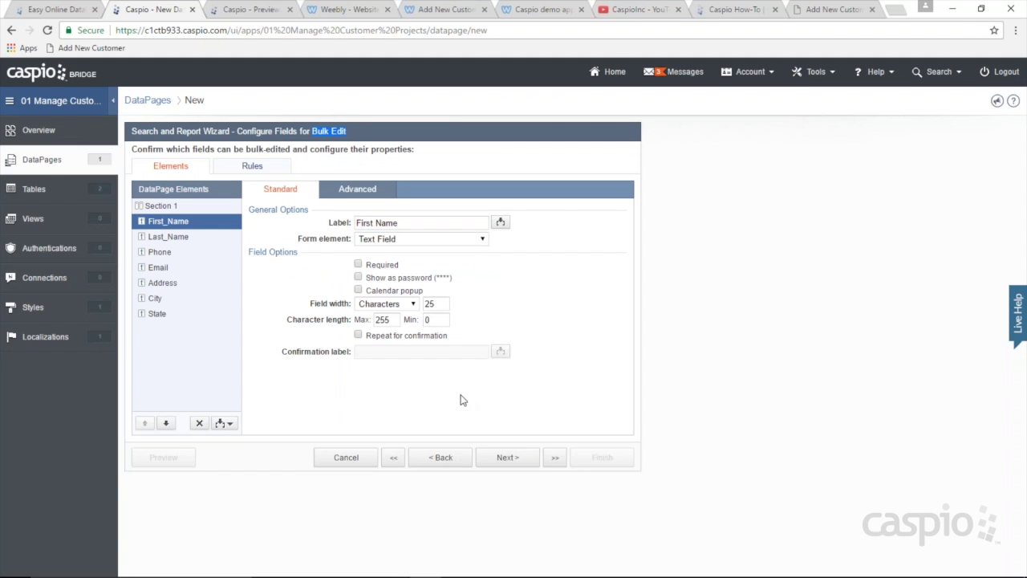
click(444, 466)
click(444, 464)
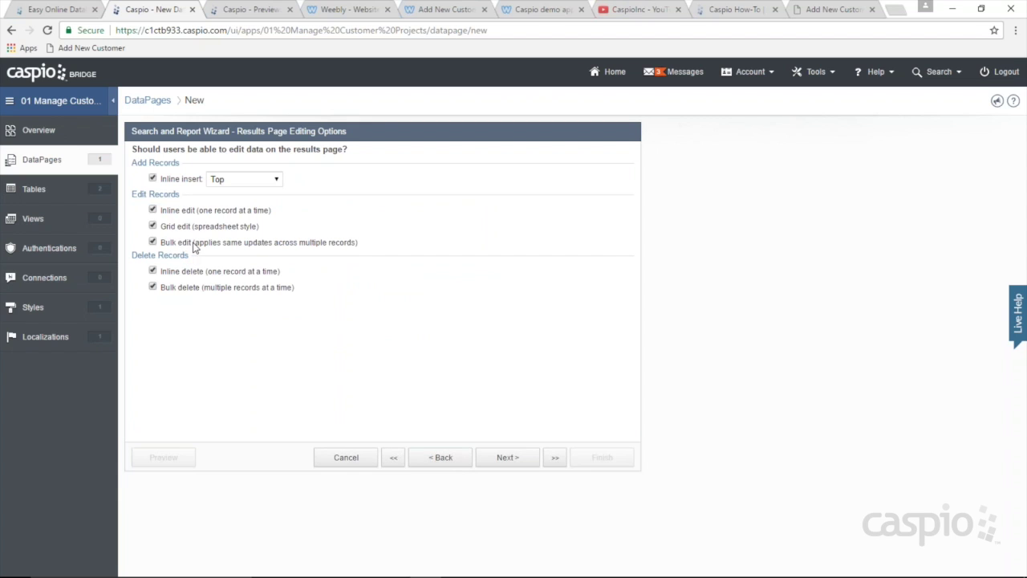
click(522, 463)
click(522, 461)
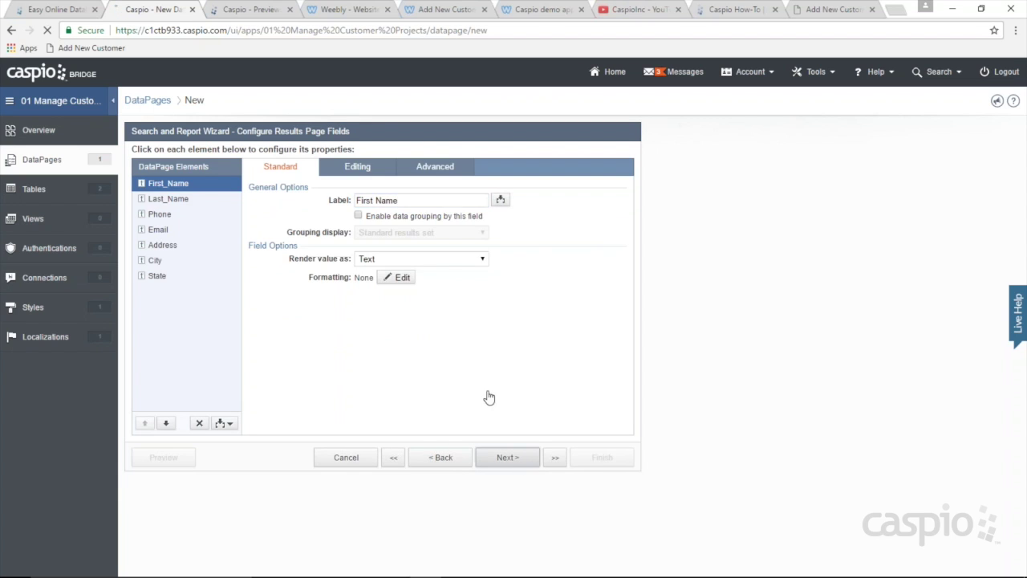
drag(327, 131, 348, 132)
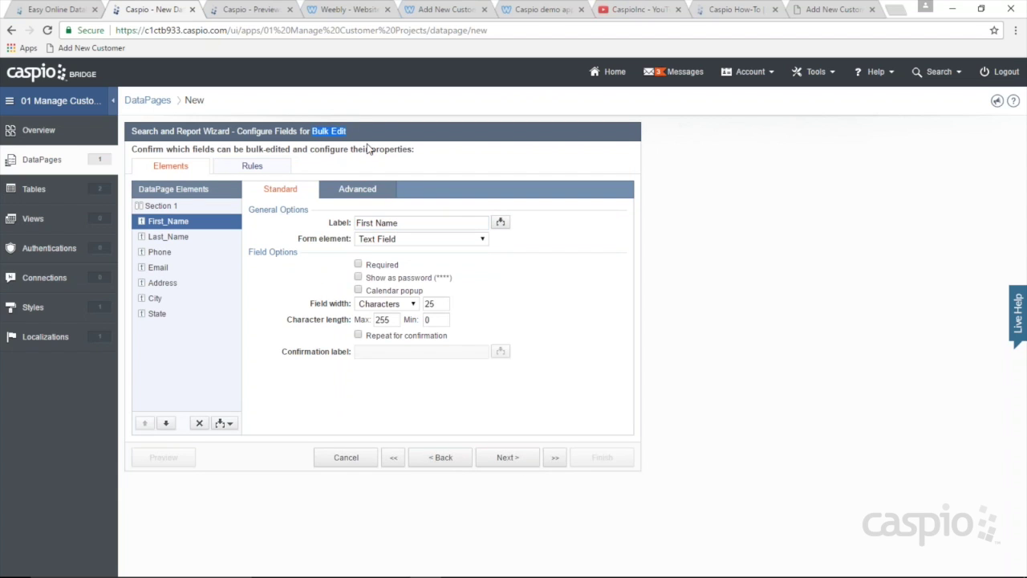
click(392, 241)
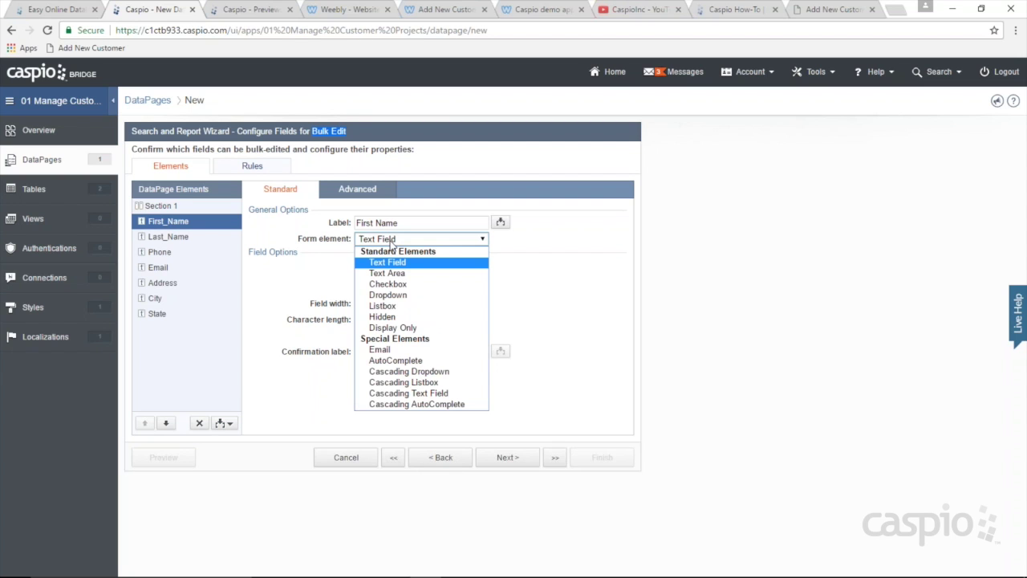
click(553, 247)
click(522, 464)
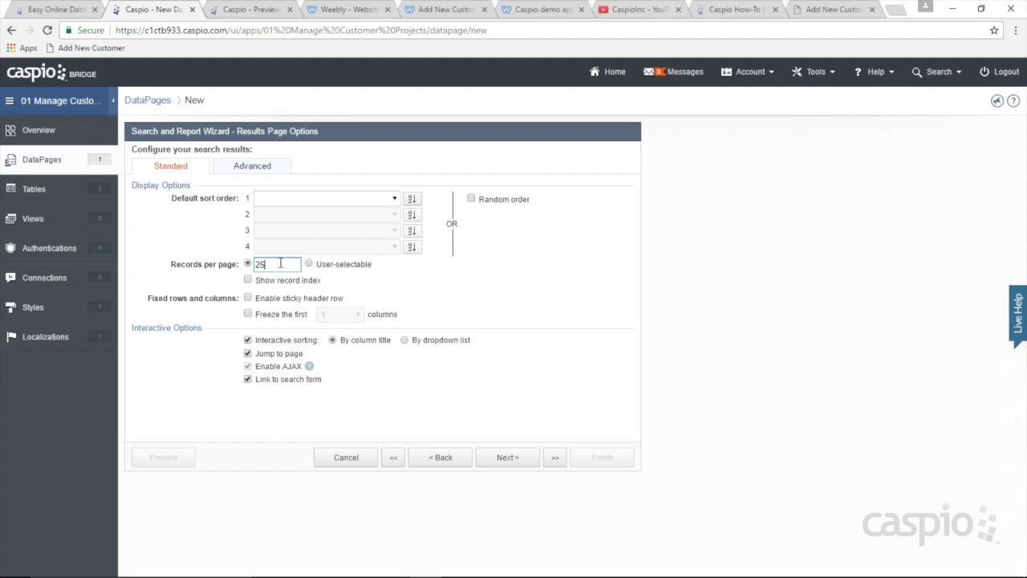
Step: Keep 25 records per page in the results page options and continue to the Details Page settings
double_click(260, 264)
click(293, 267)
click(275, 301)
click(506, 459)
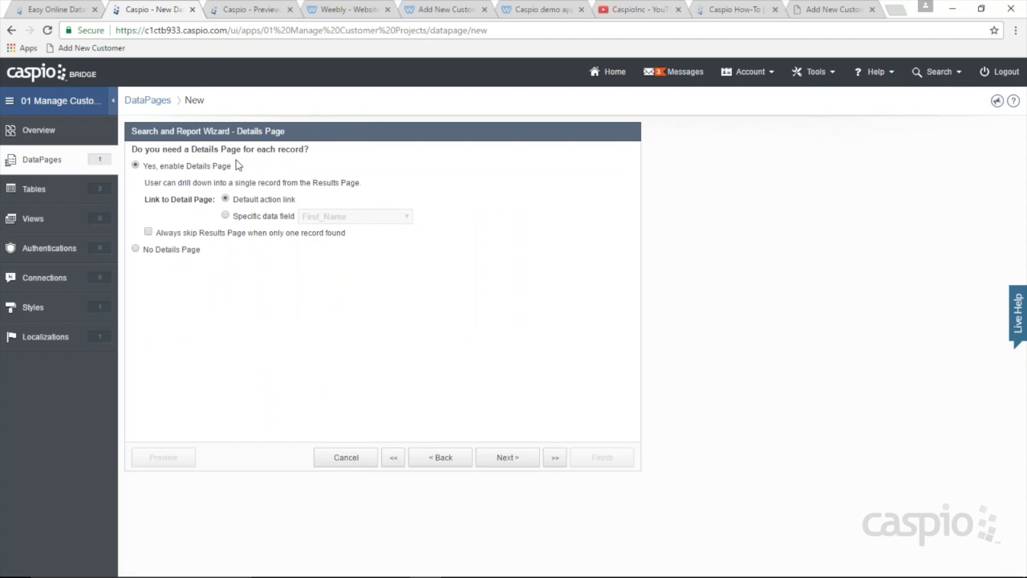
Step: Keep the Details Page enabled with its default action link, add all available fields to it, and continue to their configuration
drag(257, 149, 310, 151)
click(508, 459)
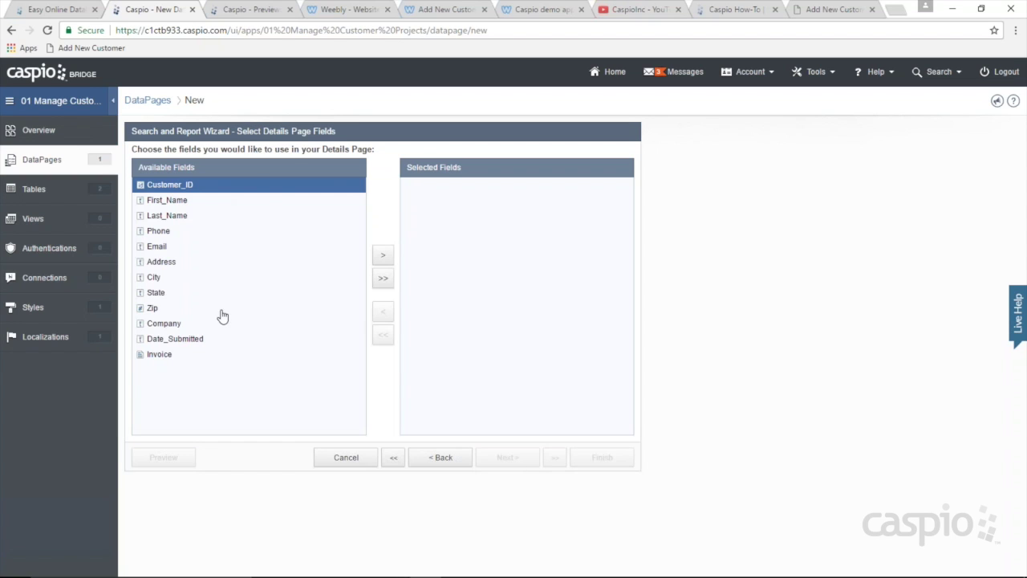
click(385, 281)
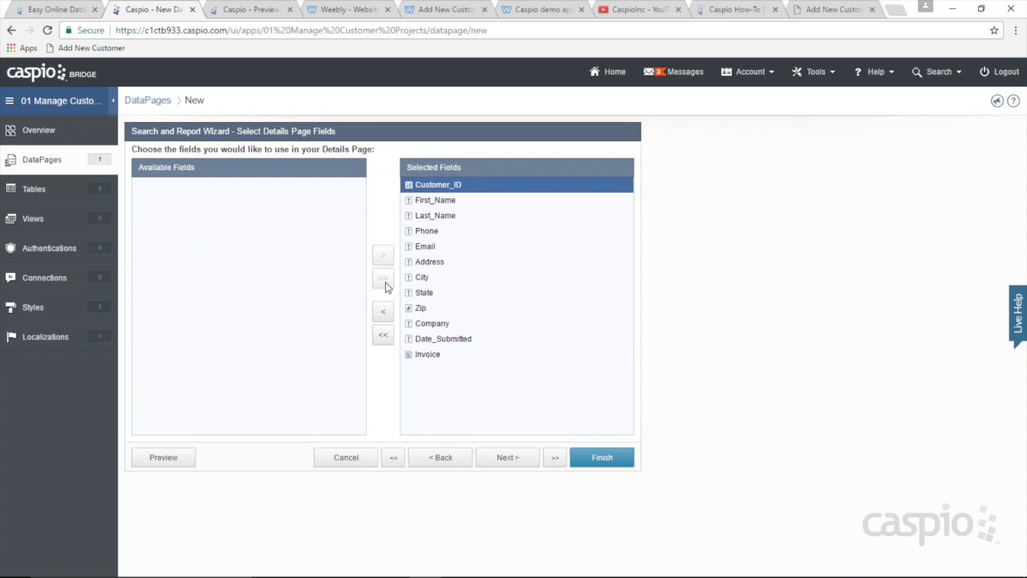
click(511, 458)
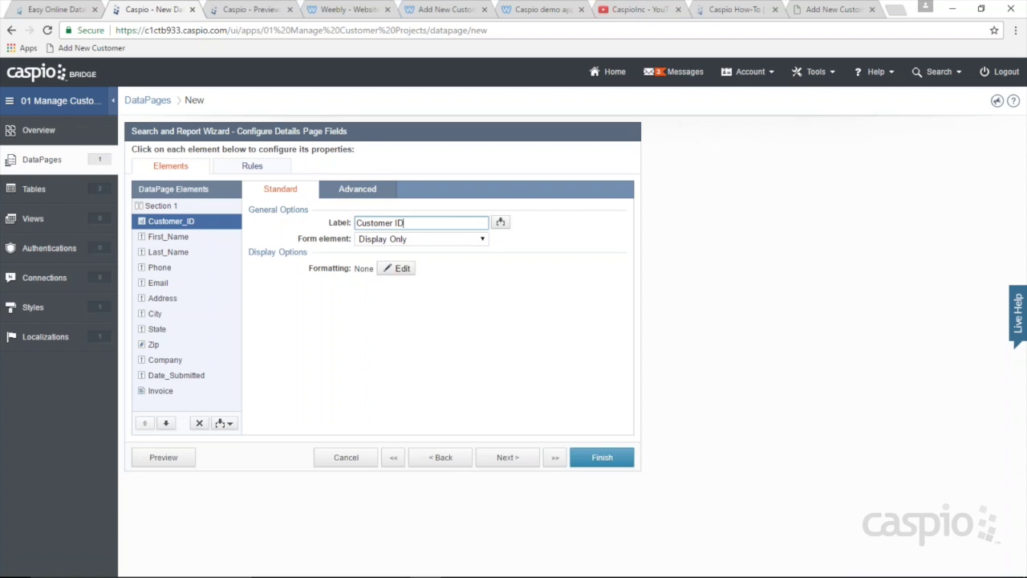
Step: Review the first name, last name, phone and email details fields, keep them as Display Only, and finish the DataPage
click(170, 239)
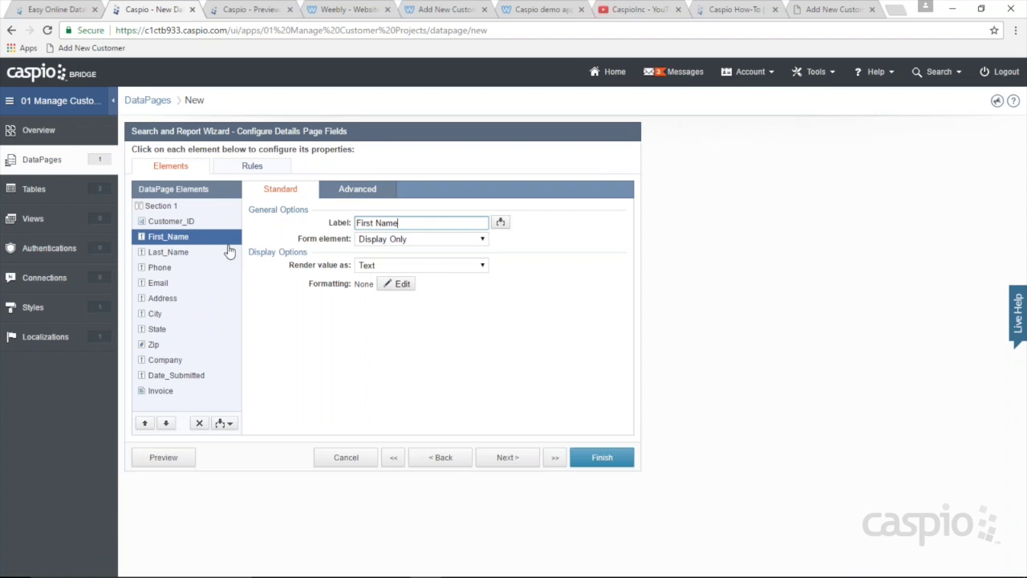
click(225, 254)
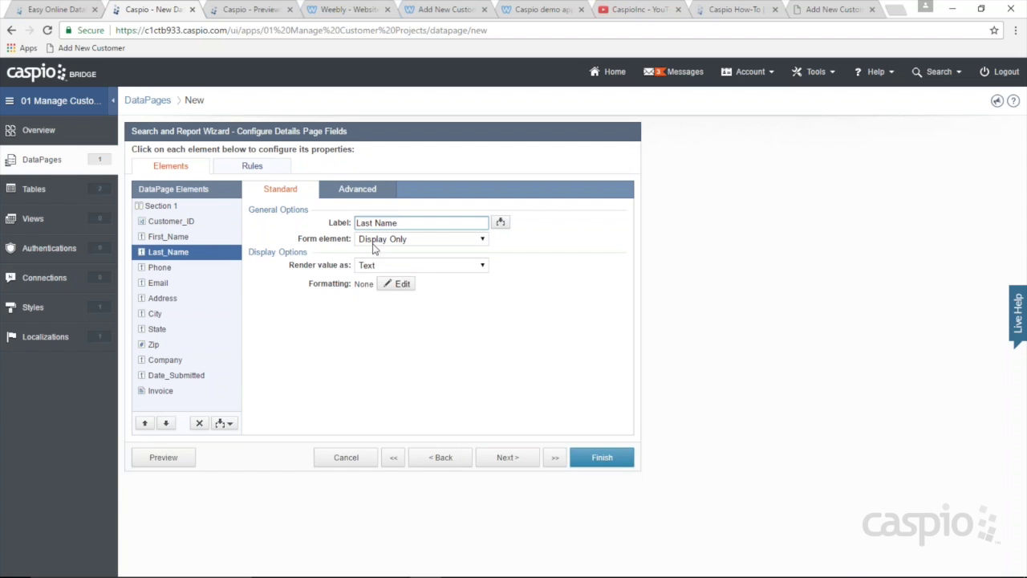
click(191, 270)
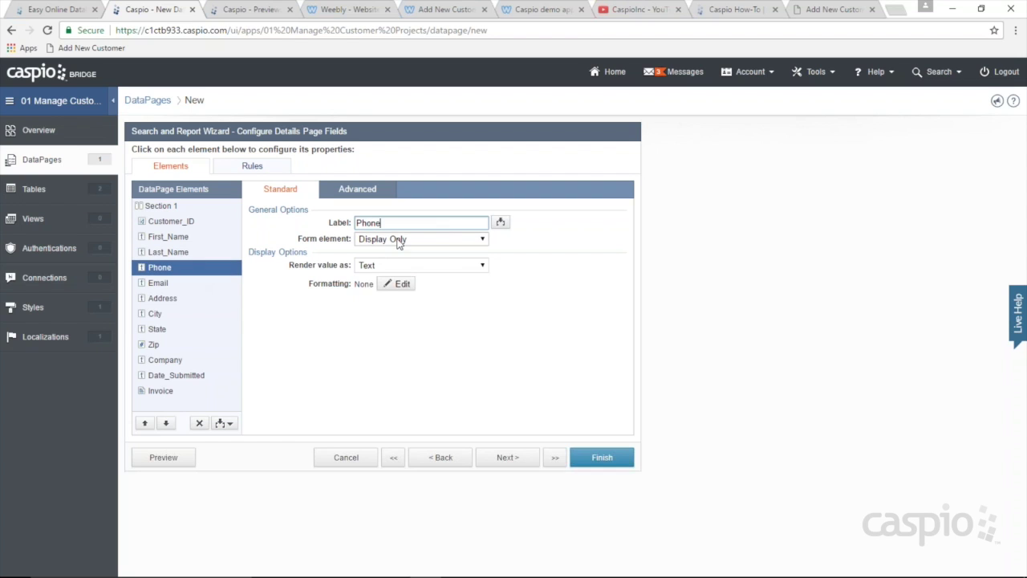
click(228, 284)
click(380, 240)
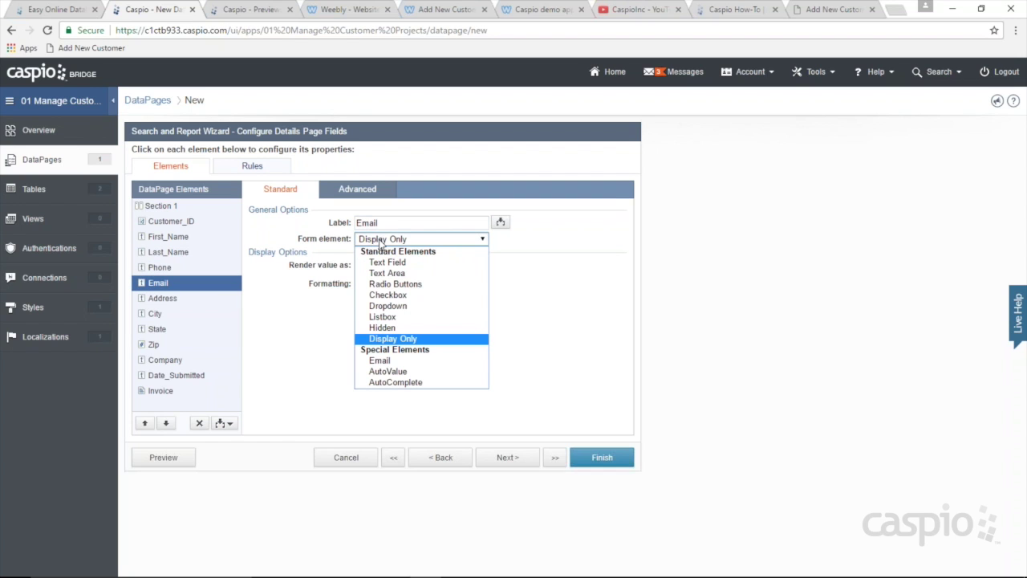
click(515, 243)
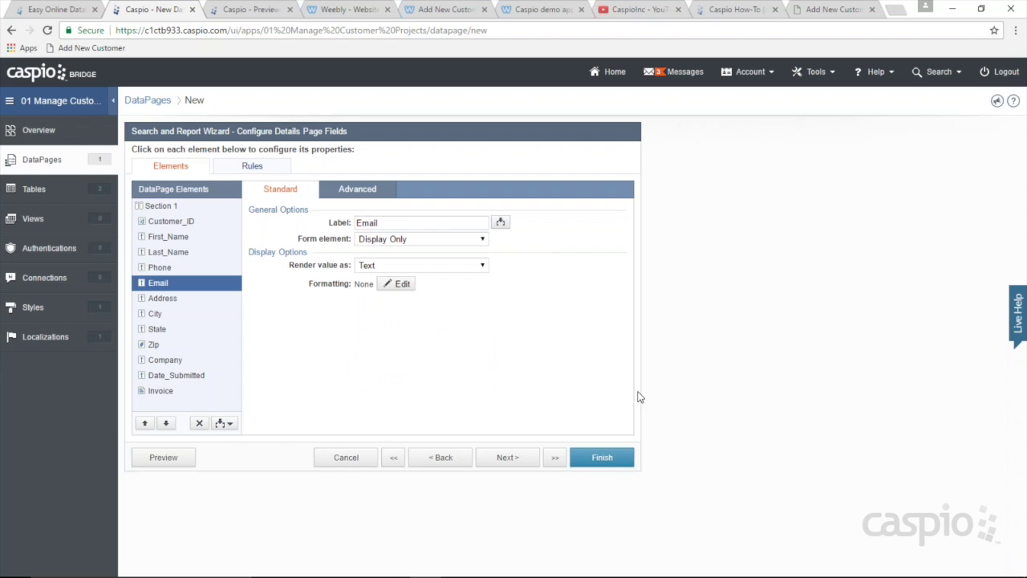
click(595, 457)
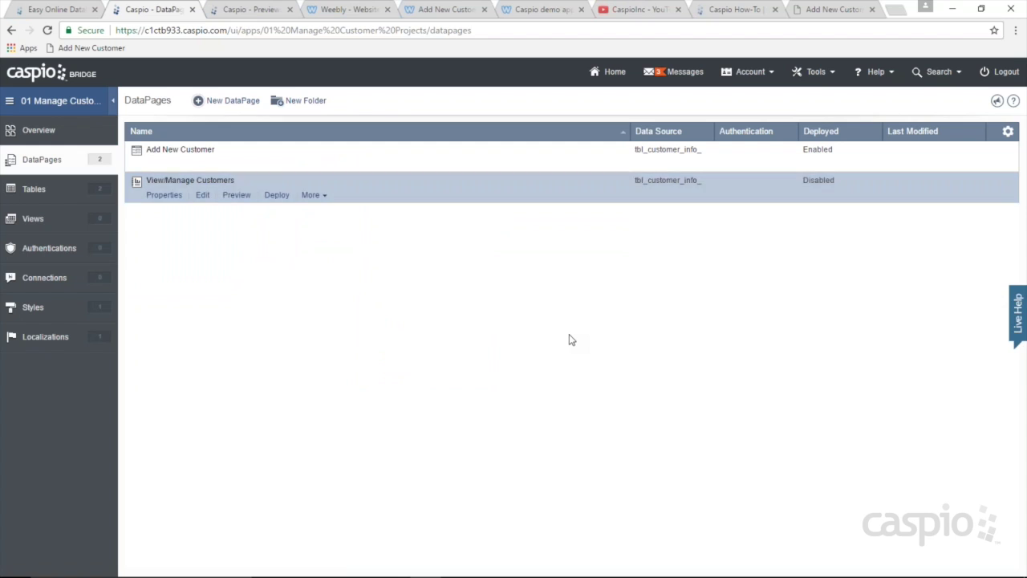
Step: Preview the View/Manage Customers DataPage, run a search without criteria, view the first record's details, and leave the details page
mouse_move(202, 152)
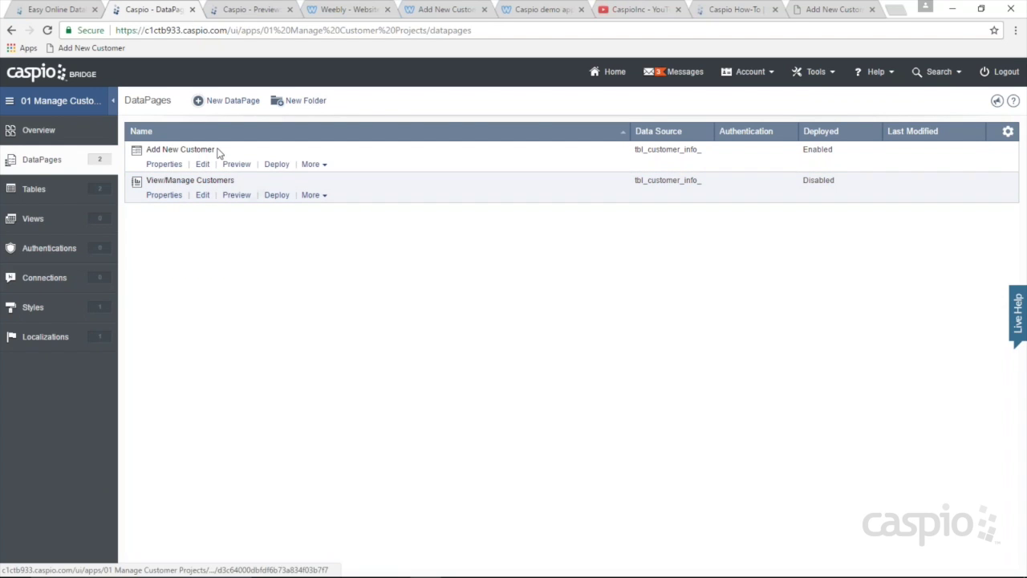
click(237, 197)
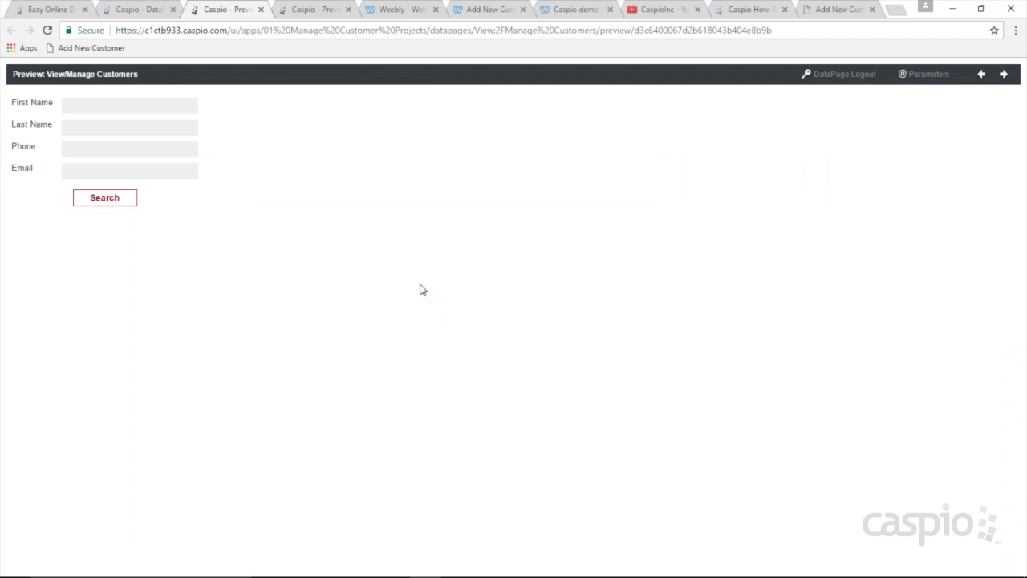
click(104, 197)
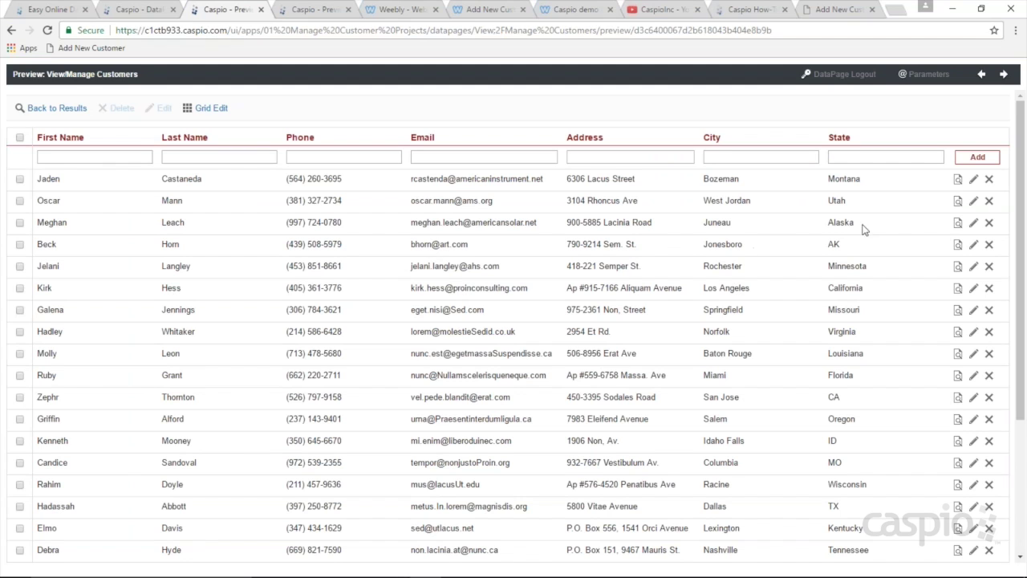
click(958, 182)
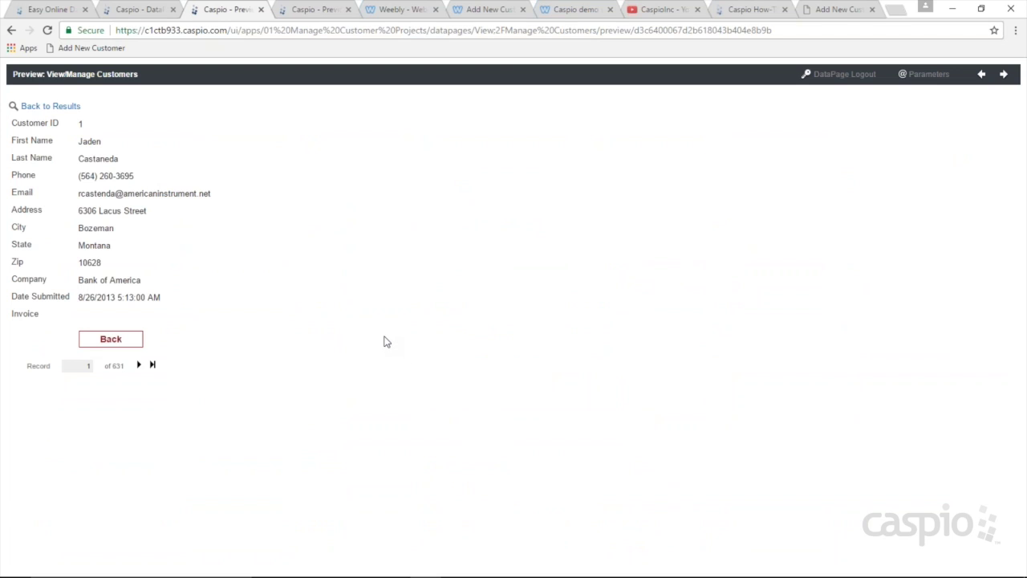
click(57, 106)
Step: Run the blank search again, try out cells of several records in Grid Edit mode without changing them, and exit Grid Edit
click(105, 198)
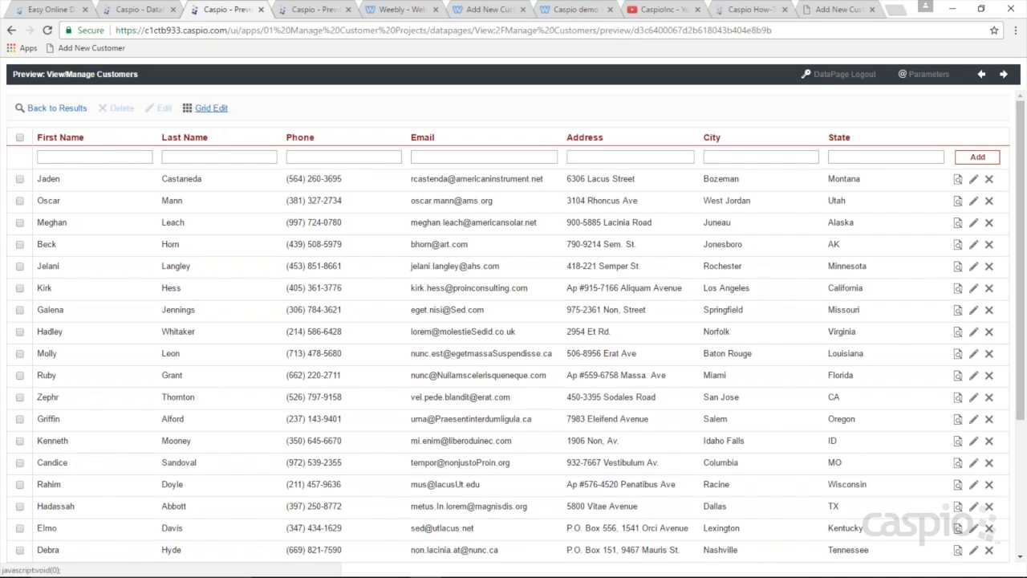
click(211, 108)
click(261, 215)
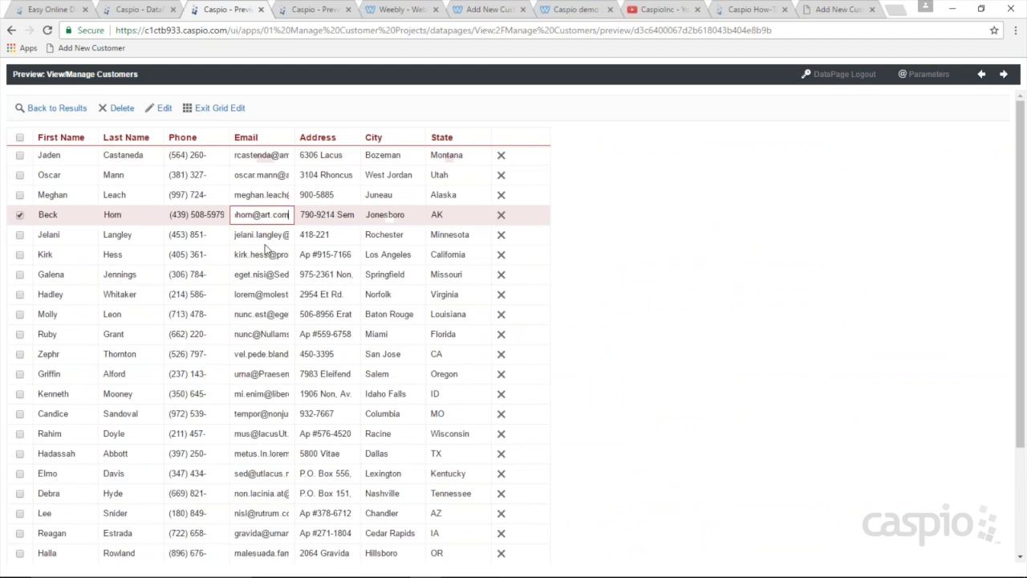
click(265, 252)
click(147, 297)
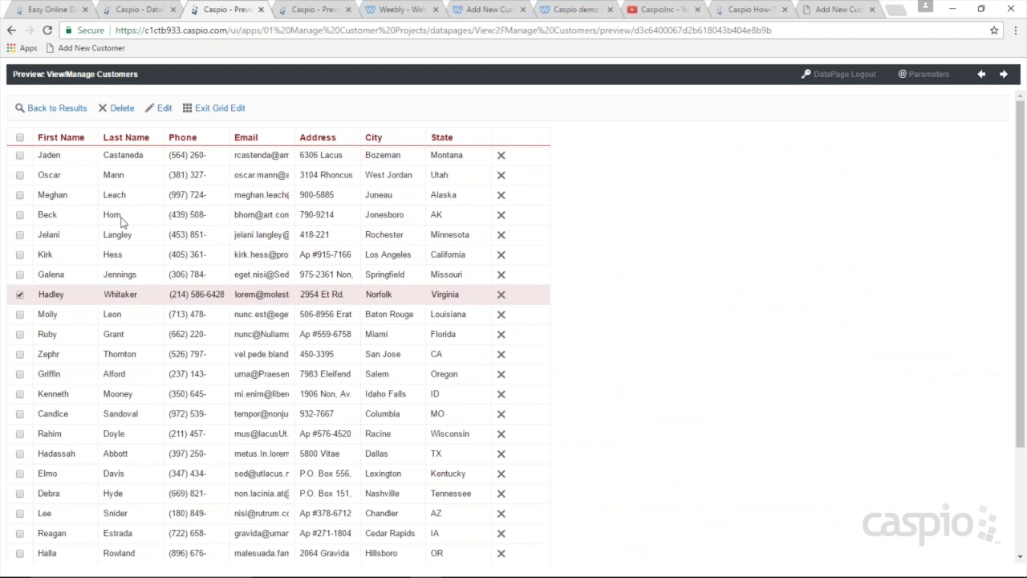
click(112, 215)
click(347, 334)
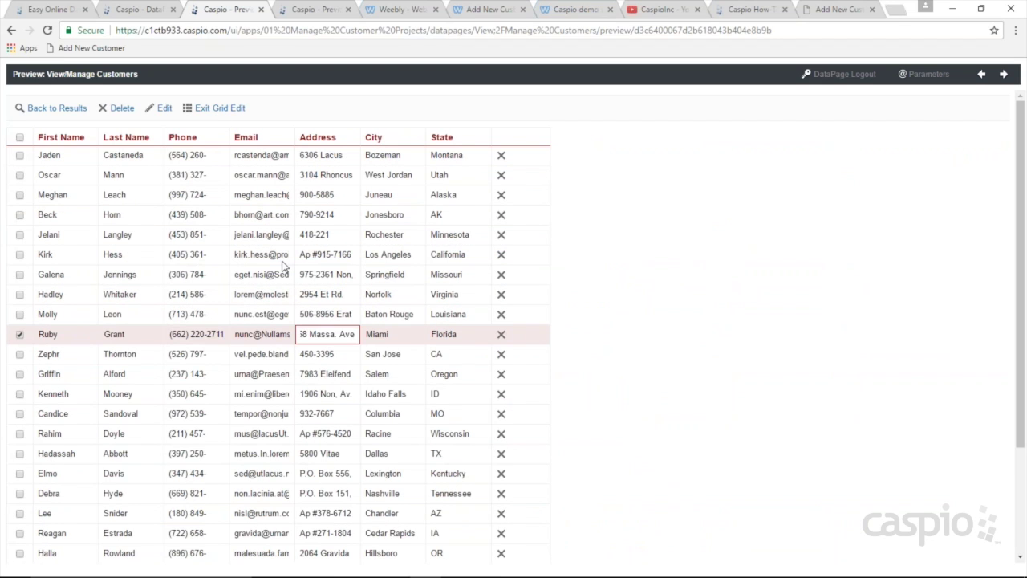
click(222, 109)
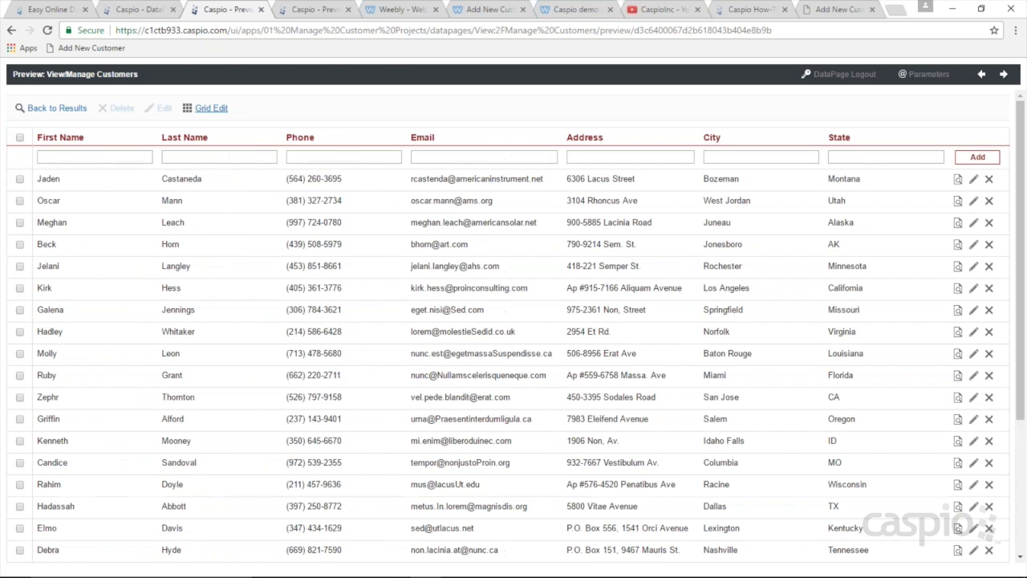
Step: Select the first five customer records in the results and bulk edit their State to New York
click(19, 179)
click(20, 200)
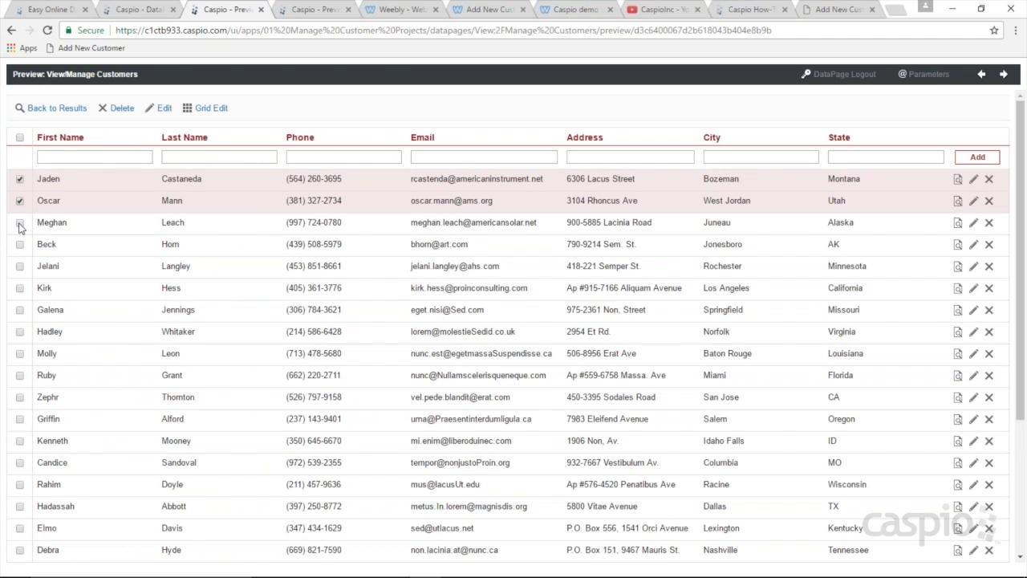
click(19, 222)
click(19, 244)
click(19, 266)
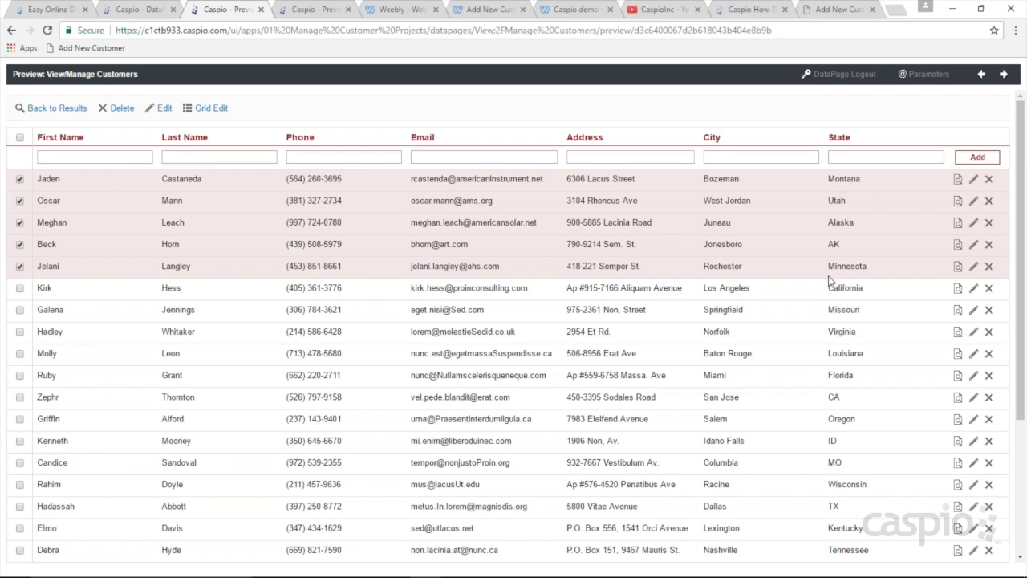
click(167, 117)
click(453, 391)
text(New York)
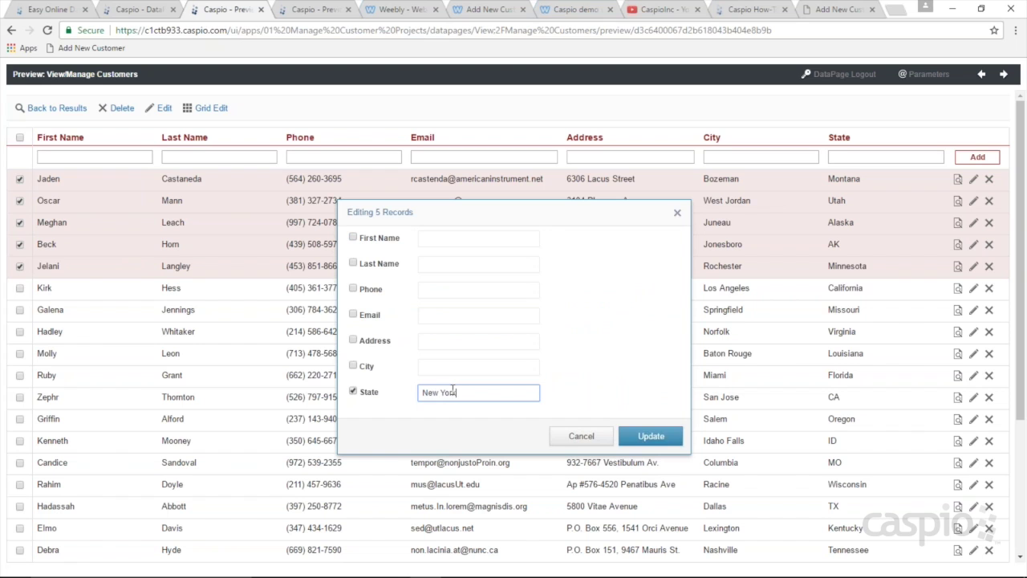
click(651, 435)
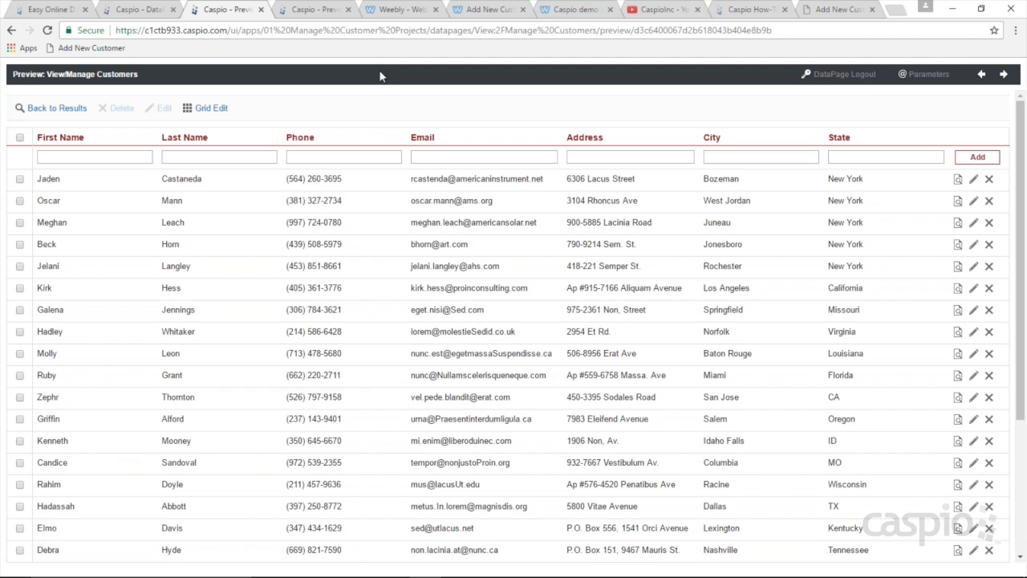
Step: Open the tbl_customer_info_ datasheet and compare the State values of the first five records with the previewed report
click(145, 12)
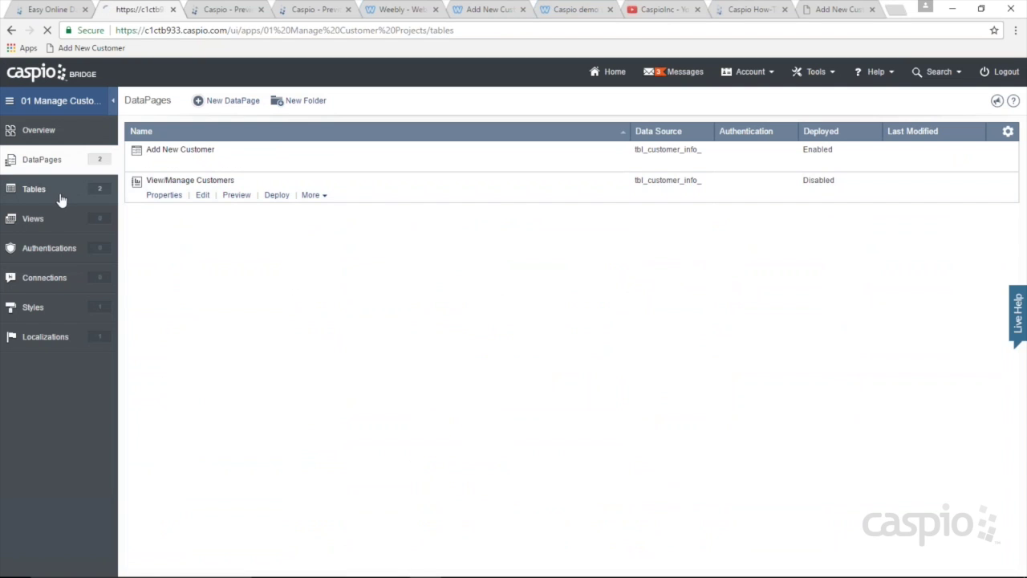
click(56, 196)
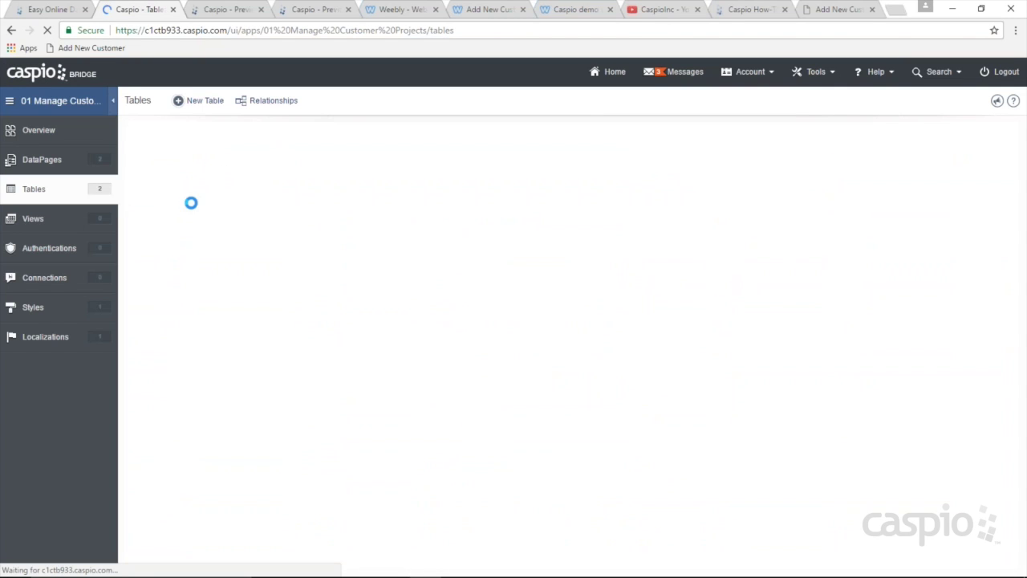
click(205, 197)
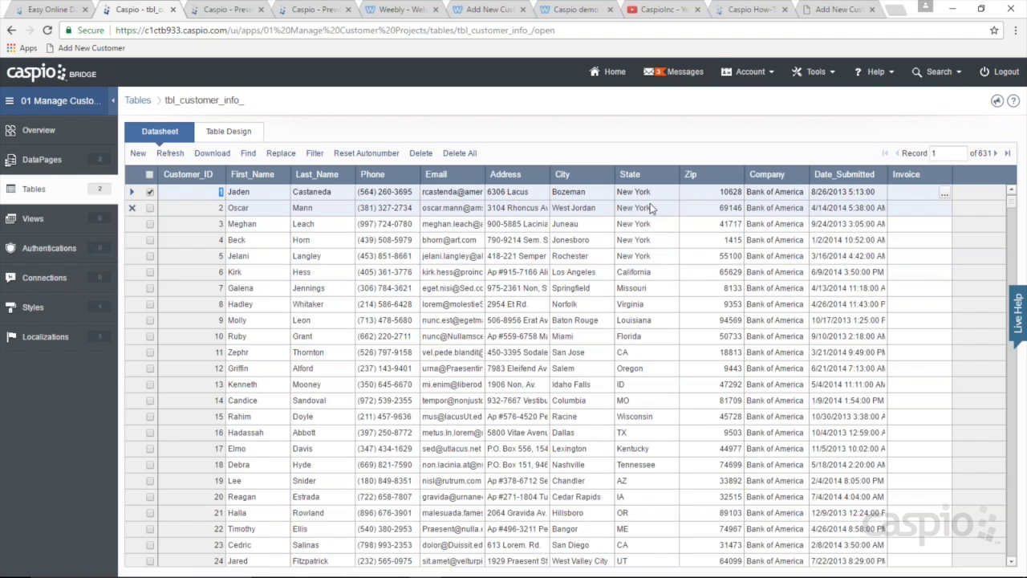
click(211, 13)
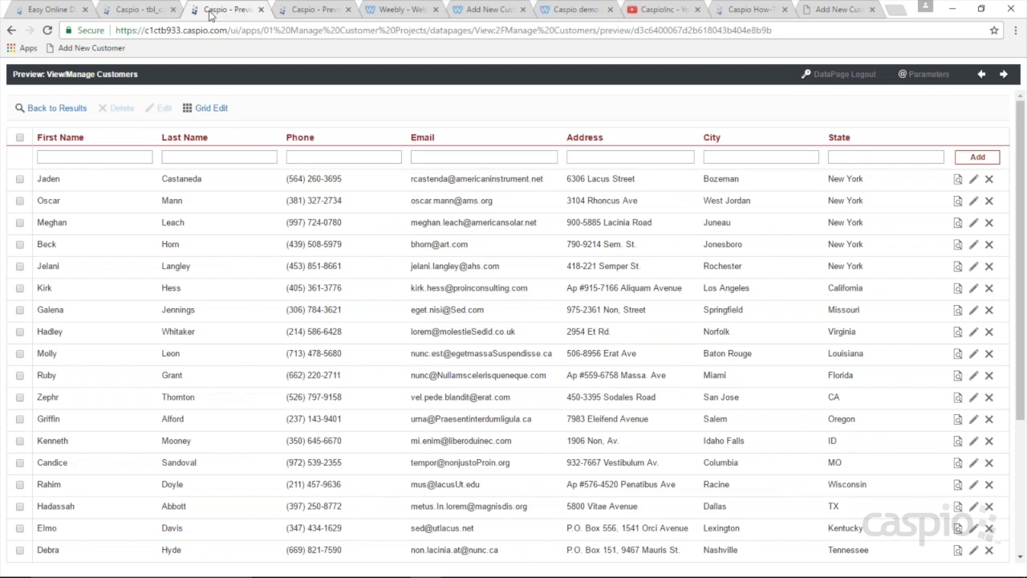
click(133, 12)
Step: Return to the DataPages list, edit View/Manage Customers, and advance the wizard to the Results Page Editing Options
click(42, 160)
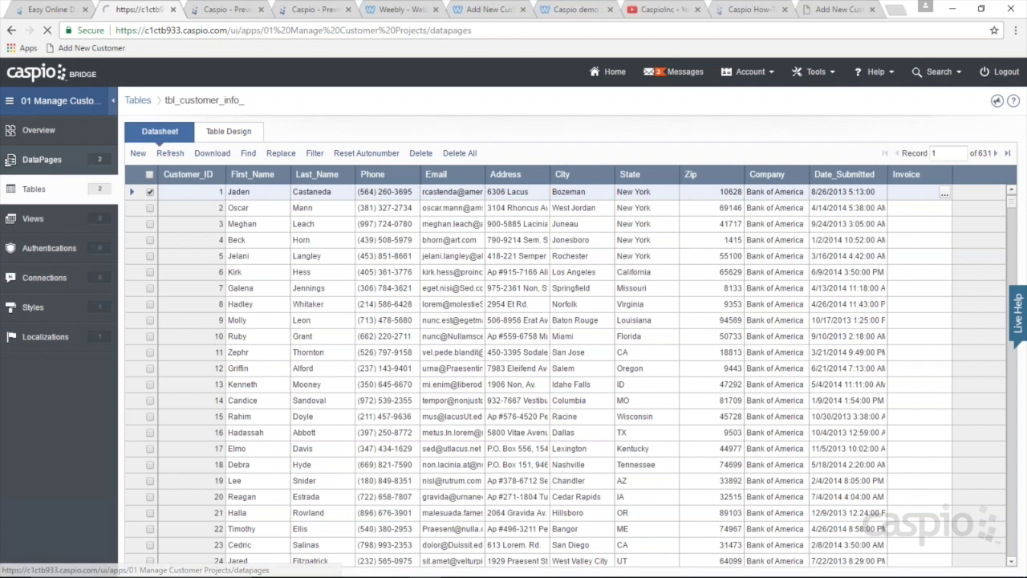
click(317, 10)
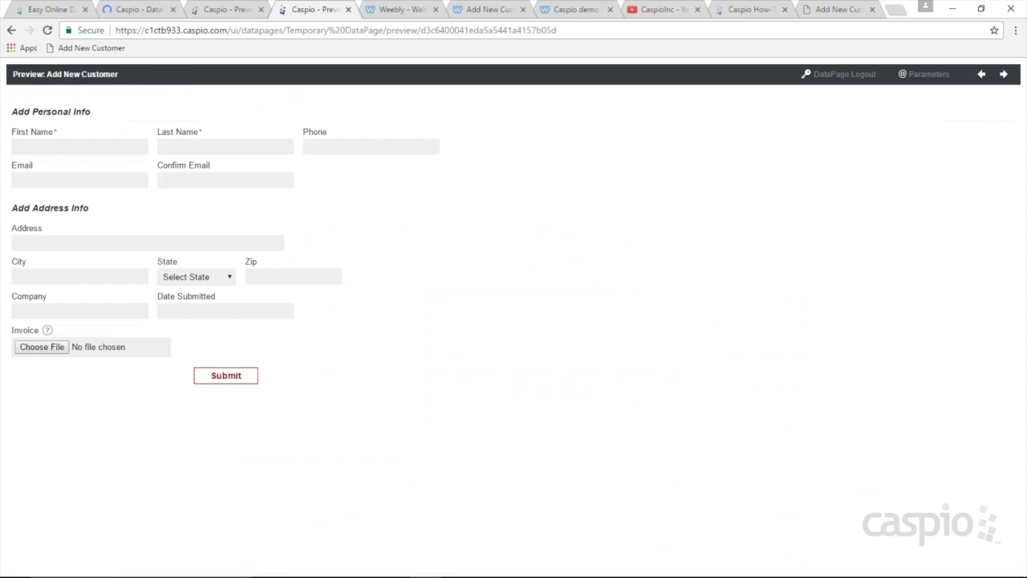
click(228, 10)
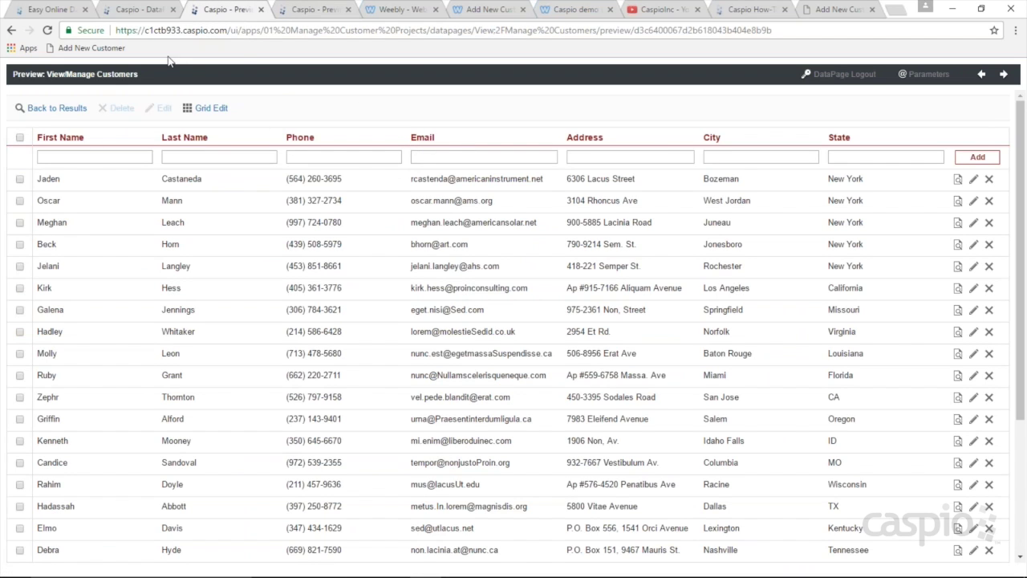
click(140, 9)
click(203, 196)
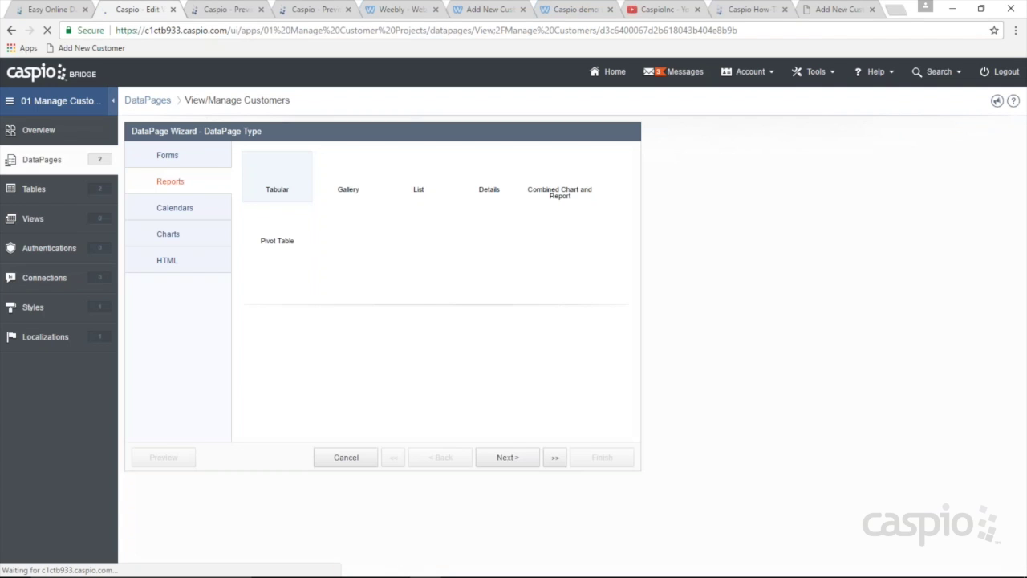
click(509, 457)
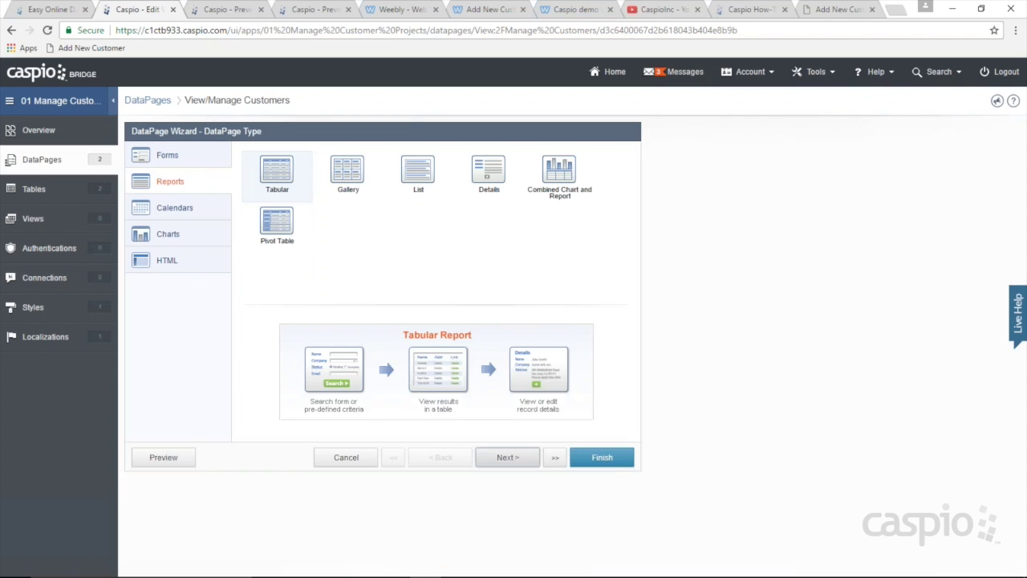
click(507, 457)
click(507, 457)
click(507, 457)
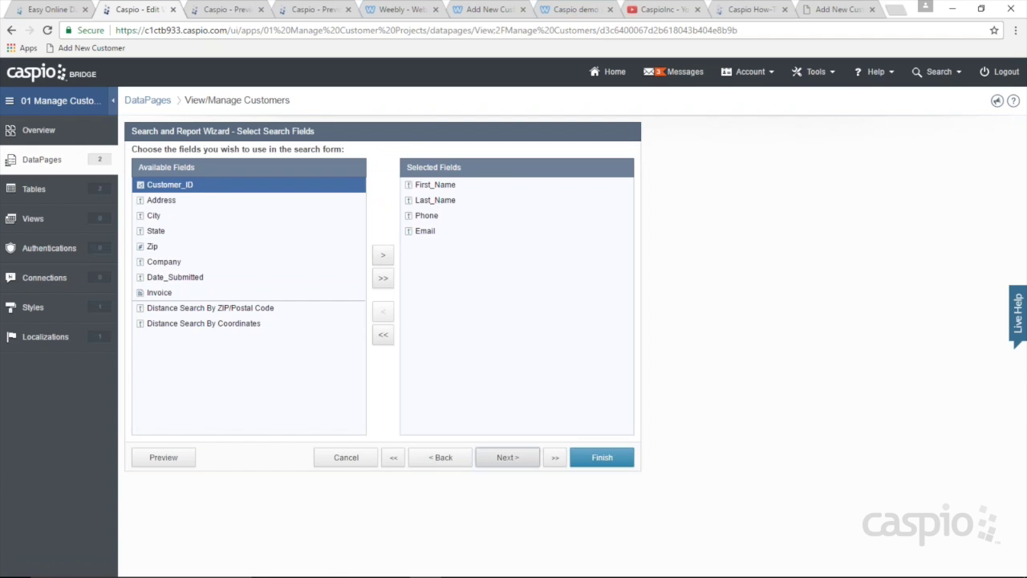
click(508, 457)
click(507, 456)
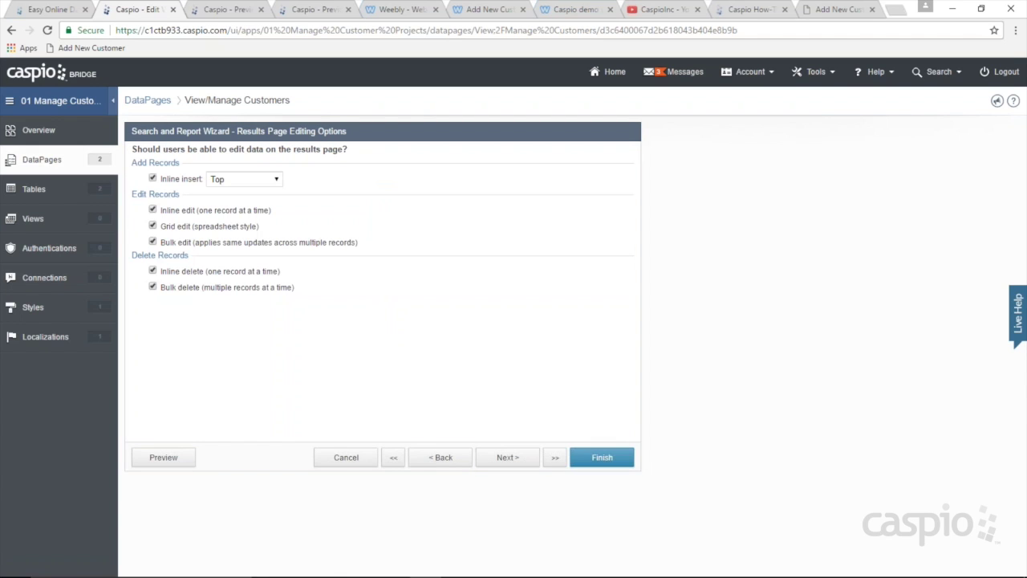
Step: Disable inline insert, inline edit, grid edit, bulk edit, inline delete and bulk delete on the results page, and finish the DataPage
click(170, 180)
click(171, 211)
click(171, 226)
click(170, 243)
click(170, 271)
click(172, 287)
click(577, 454)
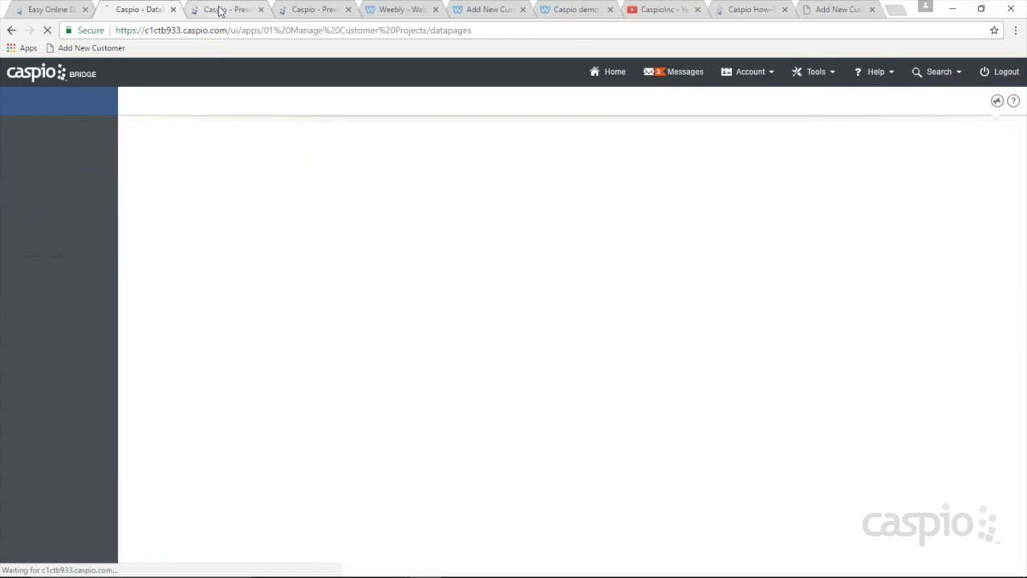
Step: Rerun the blank search in the View/Manage Customers preview, view the first record's details, and return to the DataPages list
click(221, 10)
click(57, 109)
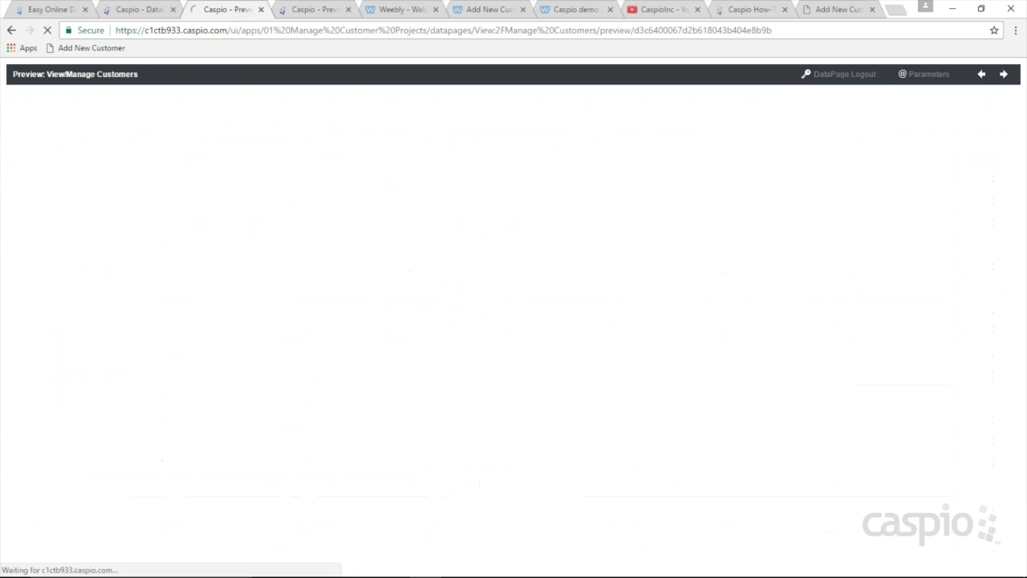
click(90, 195)
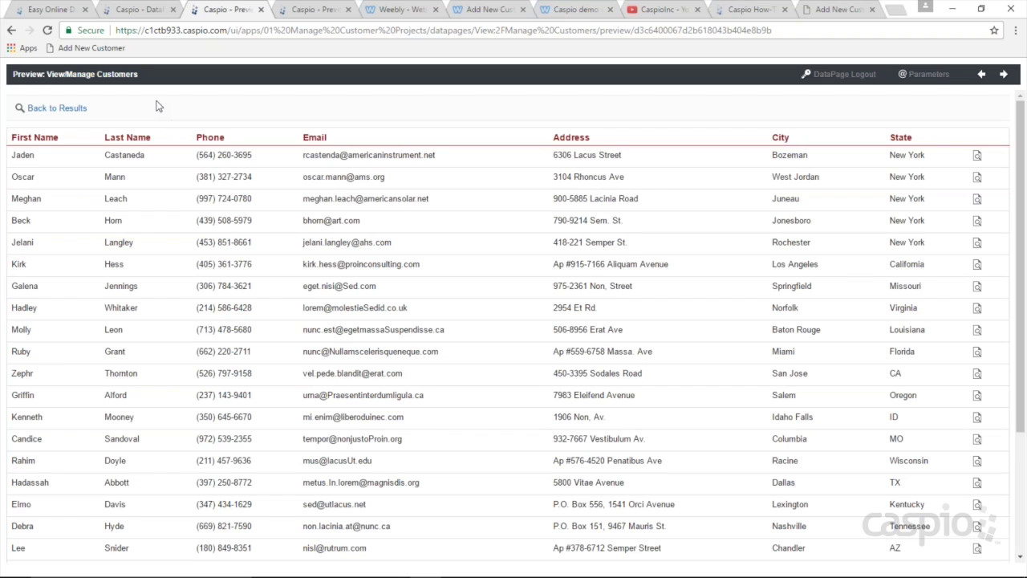
click(978, 176)
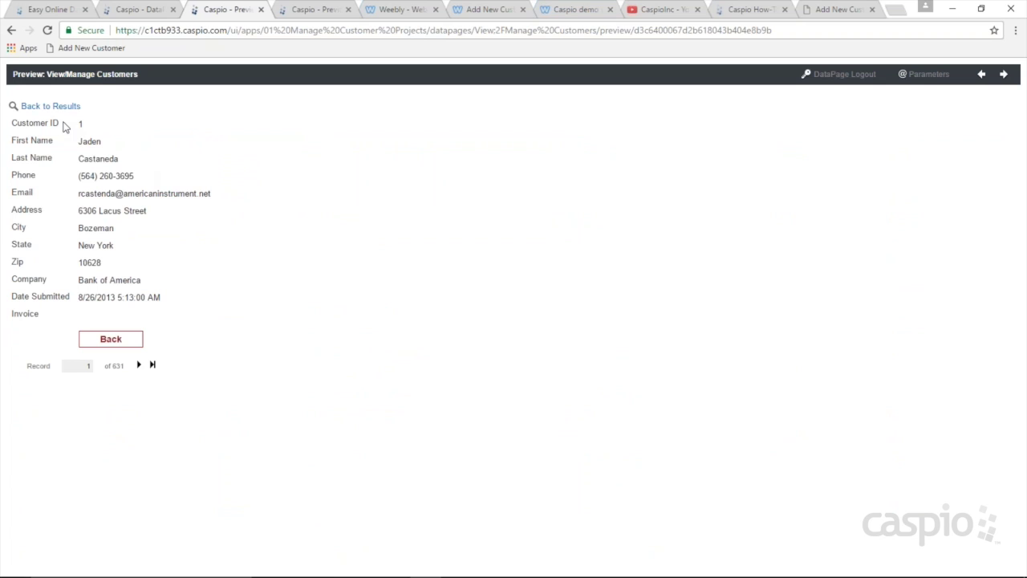
click(143, 9)
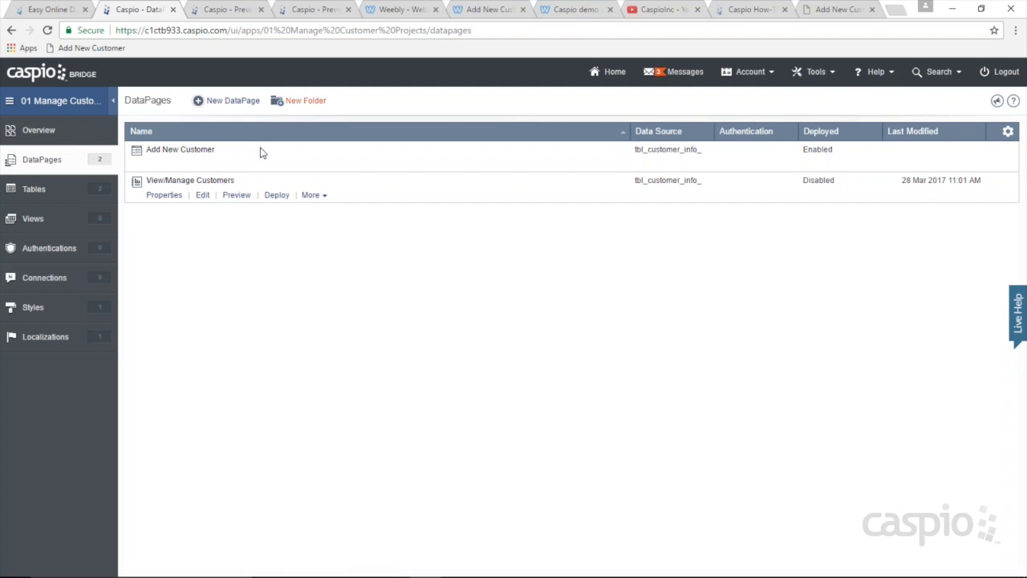
Step: Enable deployment of the View/Manage Customers DataPage and copy its embed code
click(277, 197)
click(450, 197)
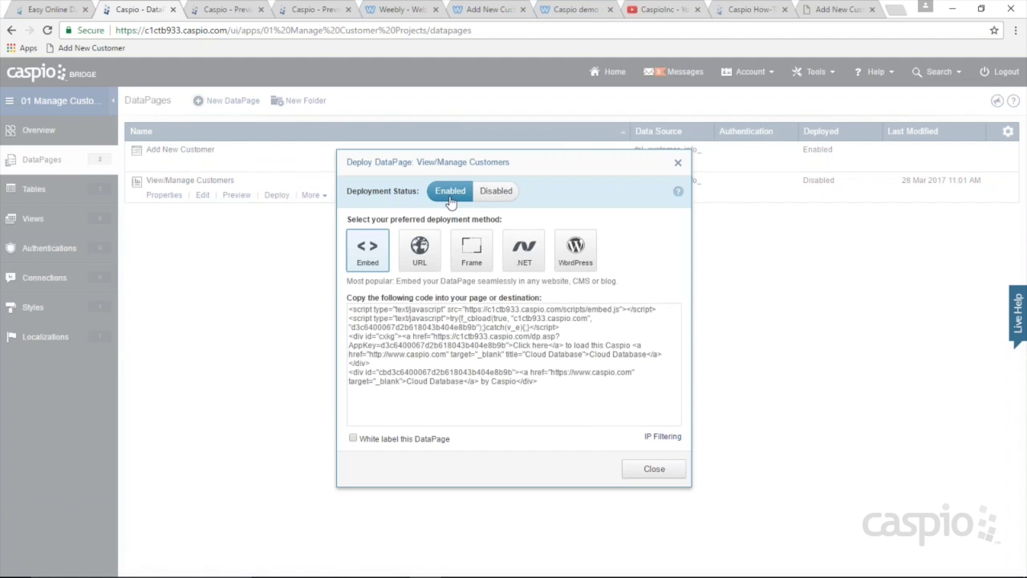
click(432, 345)
key(ctrl+c)
click(652, 469)
Step: Switch to the Weebly editor, embed the copied code in the Manage Customers page, and publish and open the site
click(399, 12)
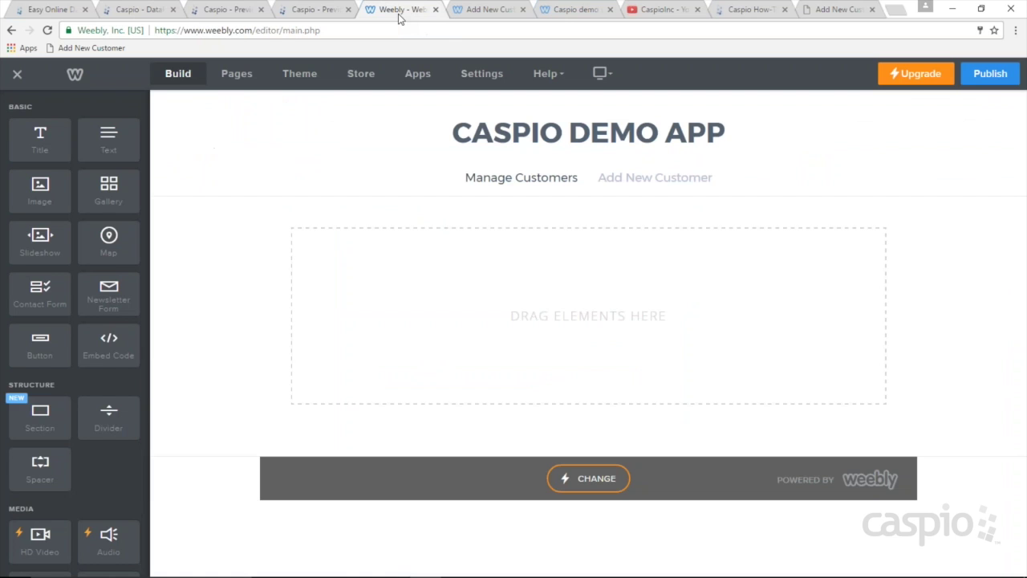
click(507, 185)
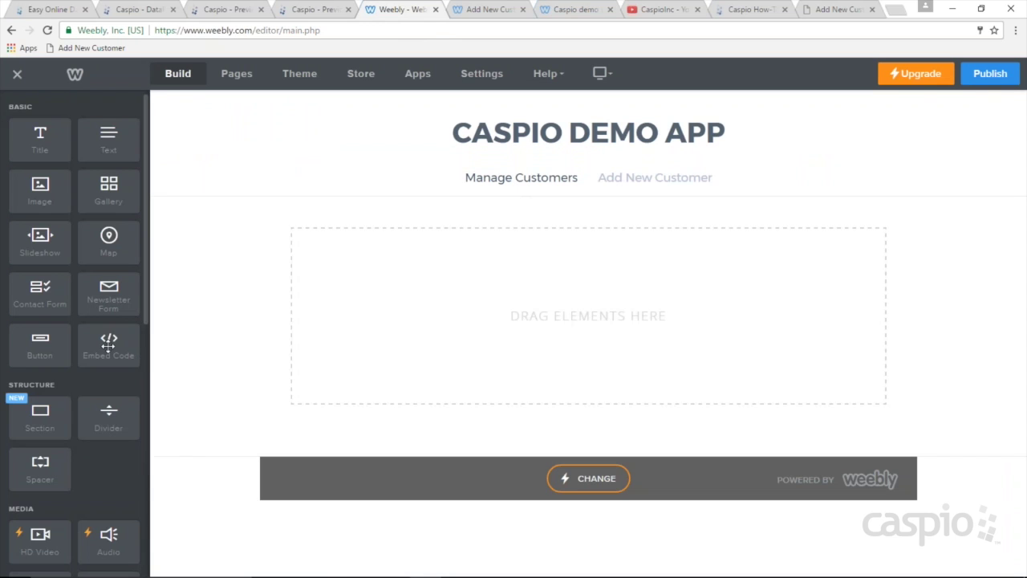
drag(108, 345, 537, 306)
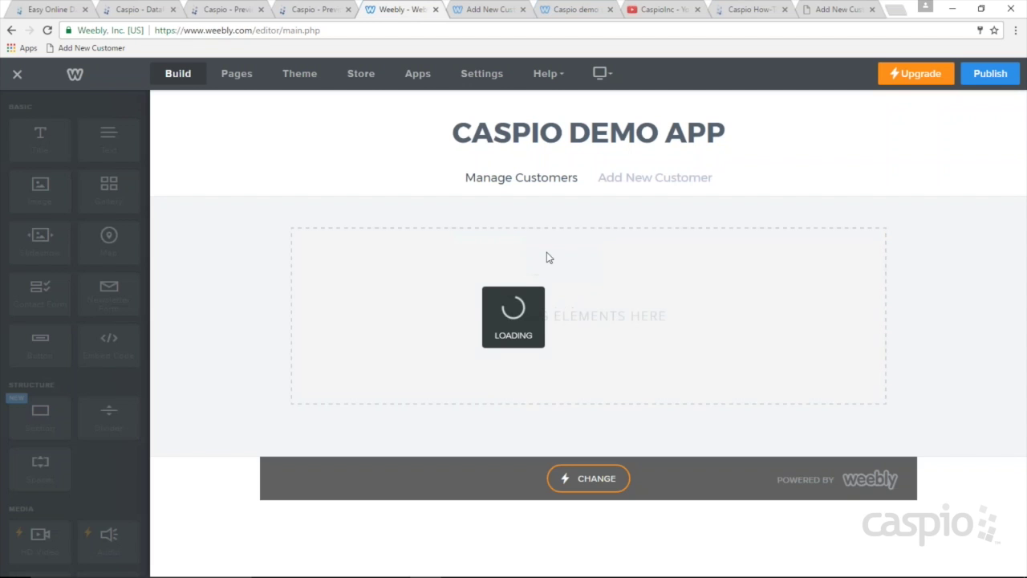
click(529, 240)
click(555, 309)
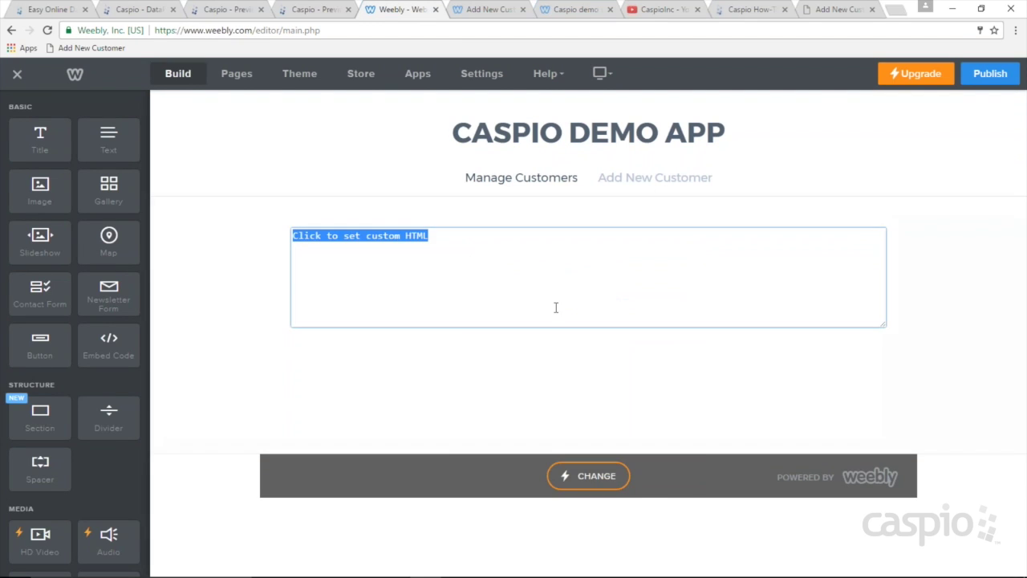
key(ctrl+v)
click(990, 74)
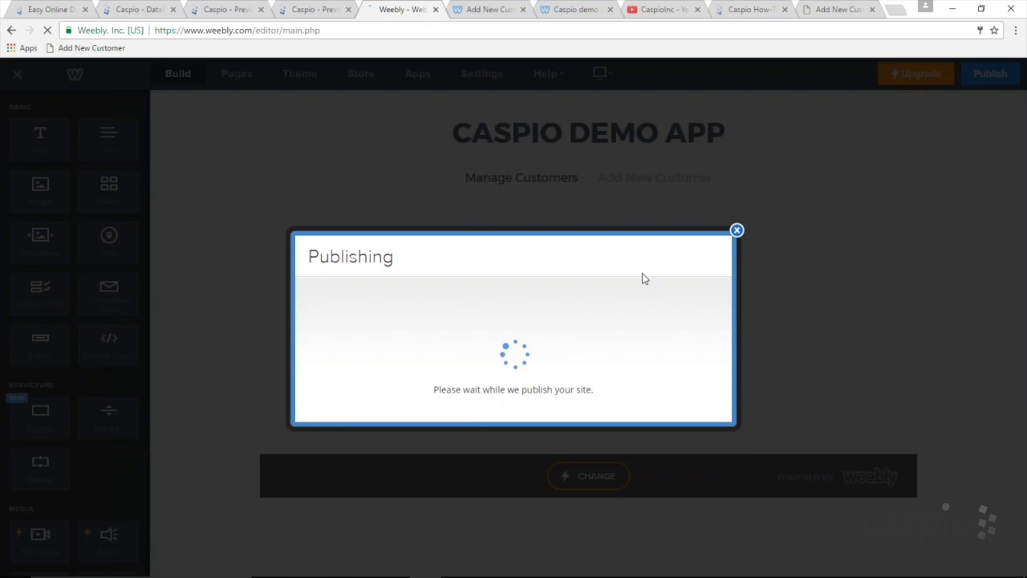
click(527, 228)
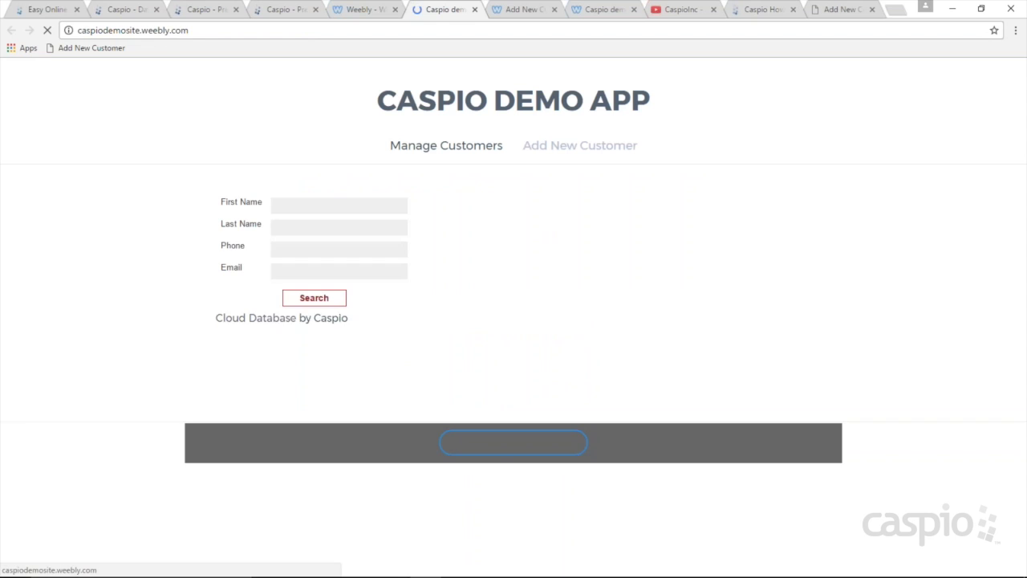
Step: Run a blank customer search on the published site, browse the results, and view the Add New Customer page before returning to Manage Customers
click(342, 300)
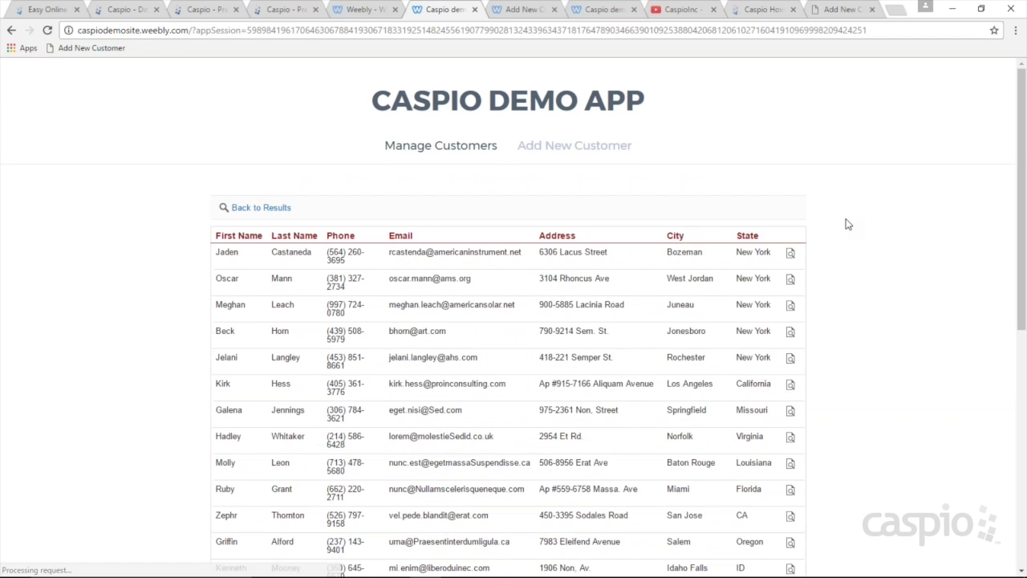
scroll(849, 220, down, 2)
scroll(855, 217, up, 2)
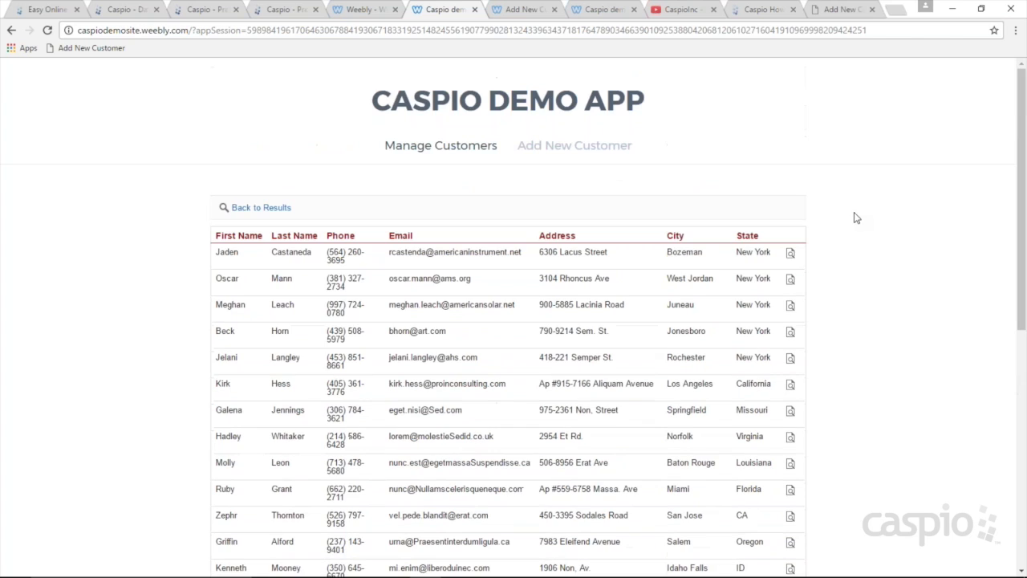
click(575, 146)
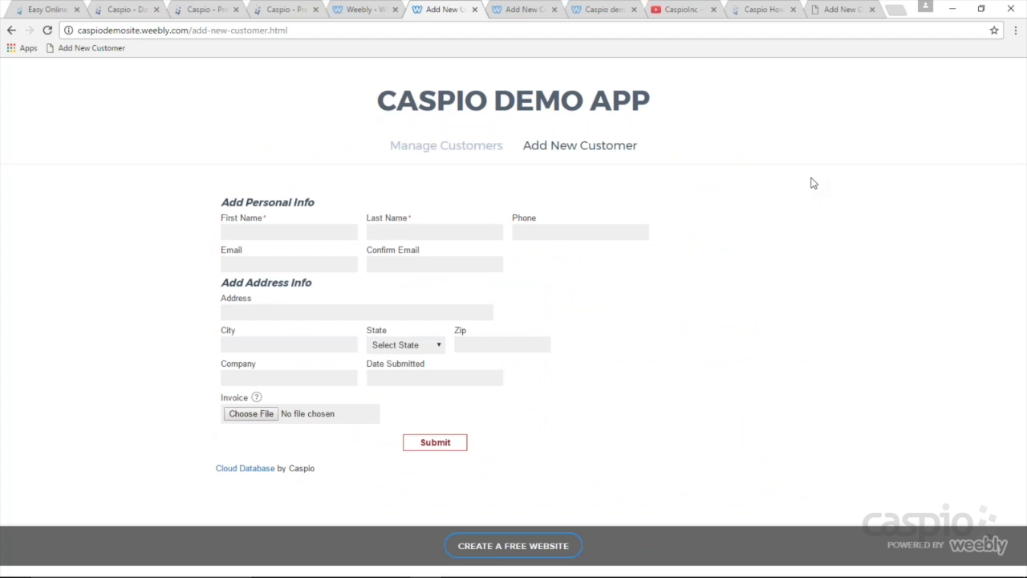
click(423, 149)
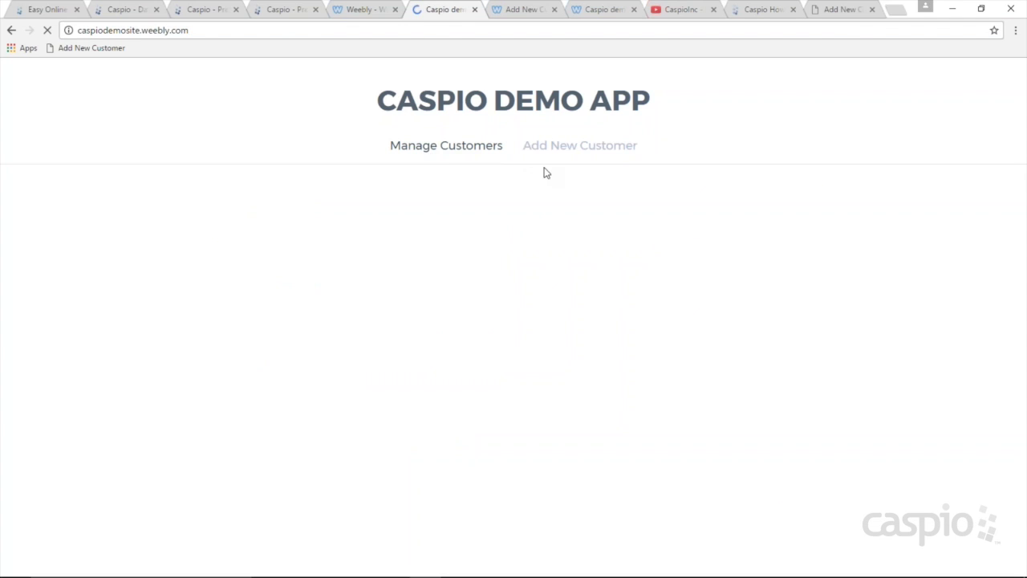
Step: Return to Caspio, copy the View/Manage Customers deployment URL, and load it in the browser tab showing the standalone Add New Customer form
click(128, 9)
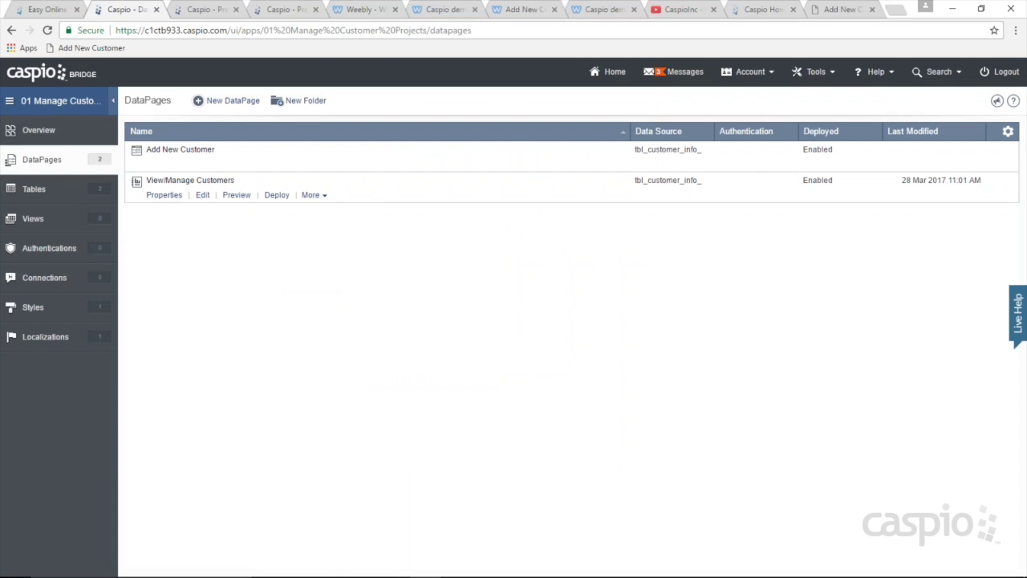
click(276, 196)
click(423, 258)
click(454, 332)
key(ctrl+c)
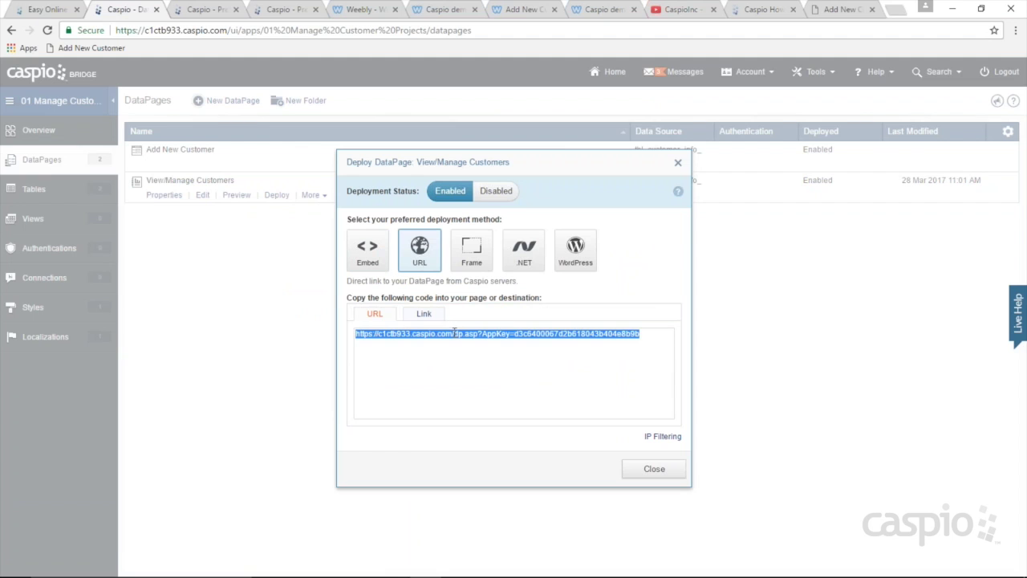
click(654, 469)
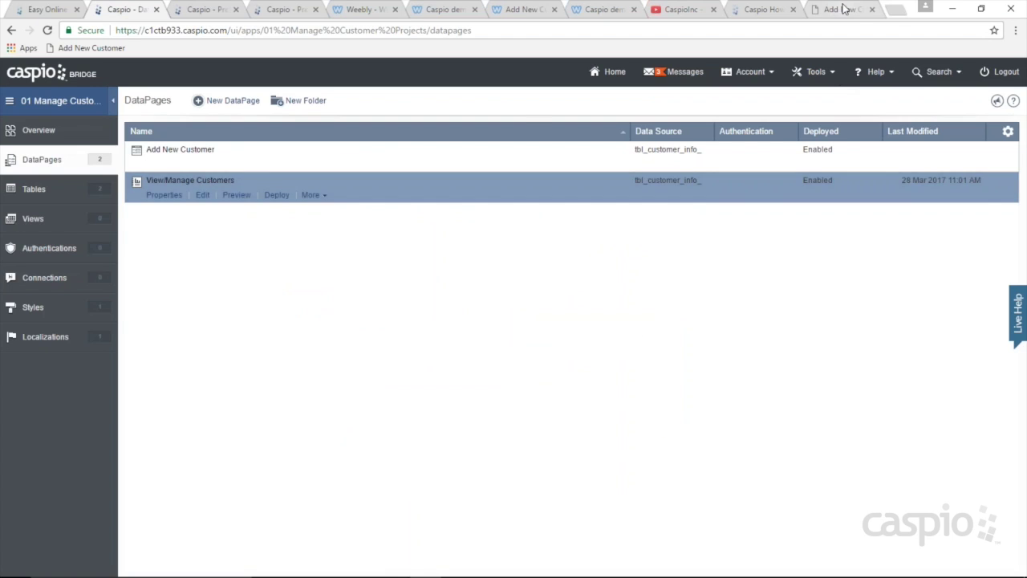
click(842, 9)
click(833, 28)
key(ctrl+v)
key(Return)
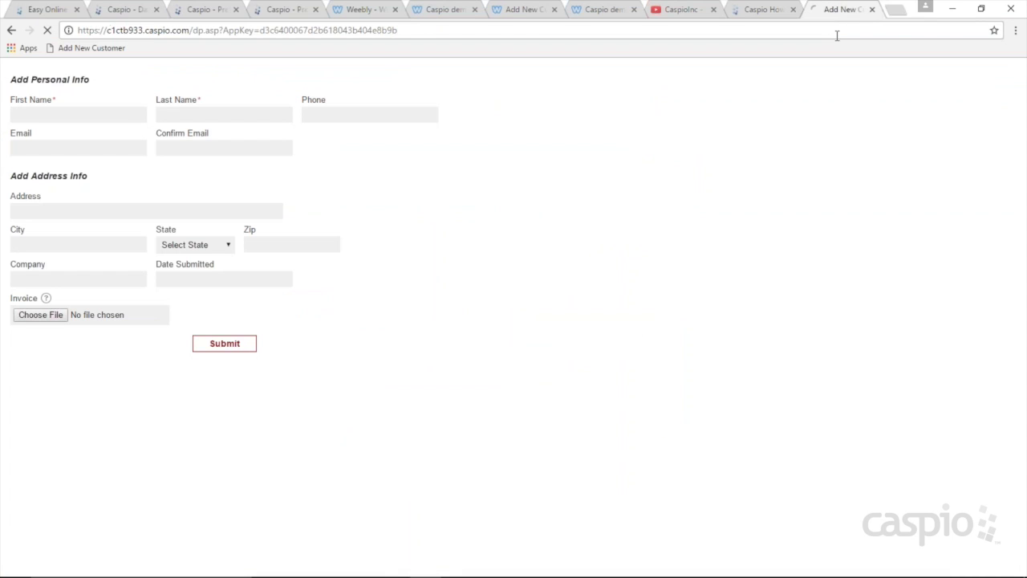
Step: Bookmark the View/Manage Customers page on the bookmarks bar and test both the Add New Customer and View/Manage Customers bookmarks
click(994, 30)
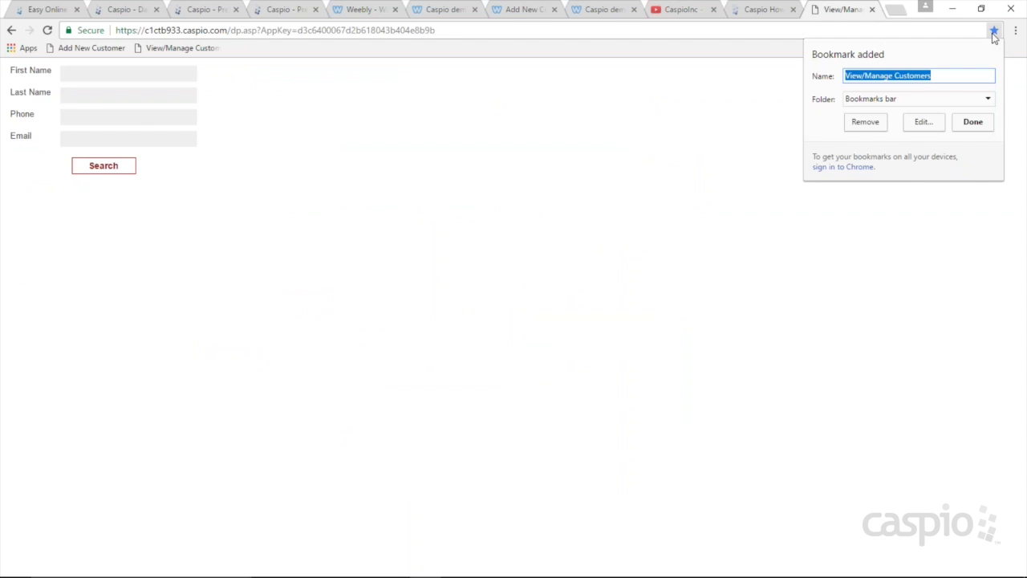
click(970, 124)
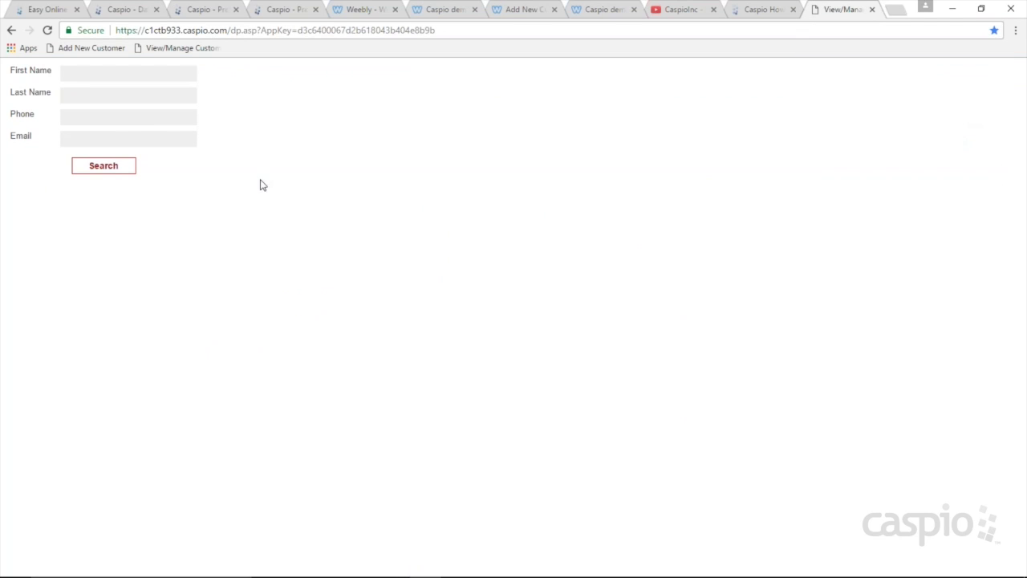
click(91, 48)
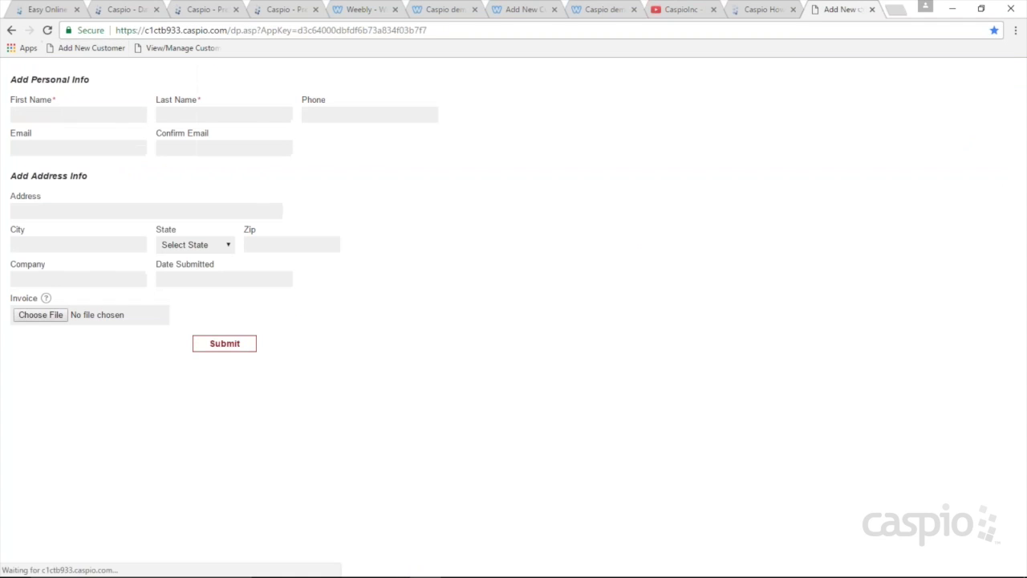
click(173, 50)
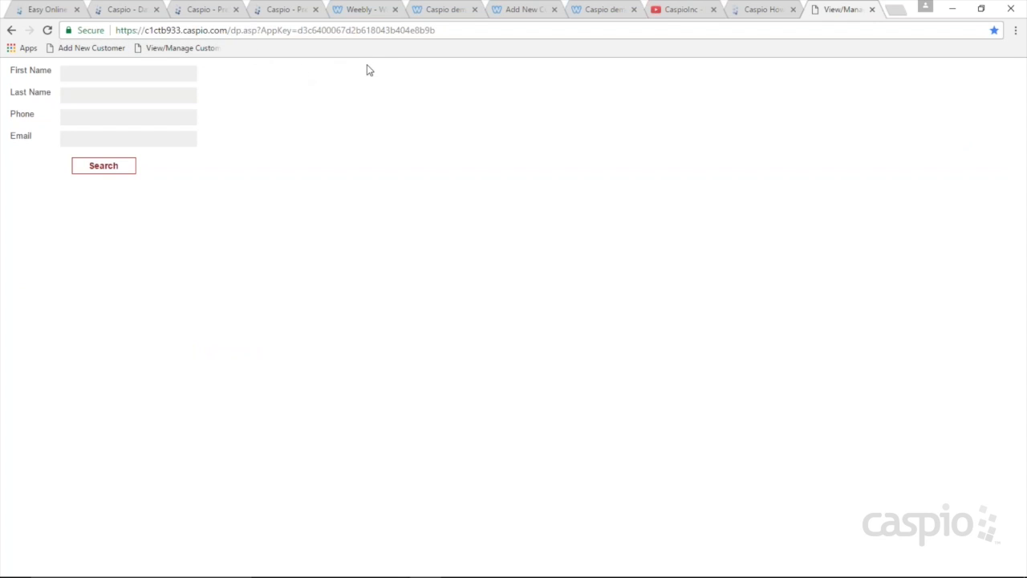
Step: Create a bookmarks bar folder named App and move the View/Manage Customers and Add New Customer bookmarks into it
right_click(348, 53)
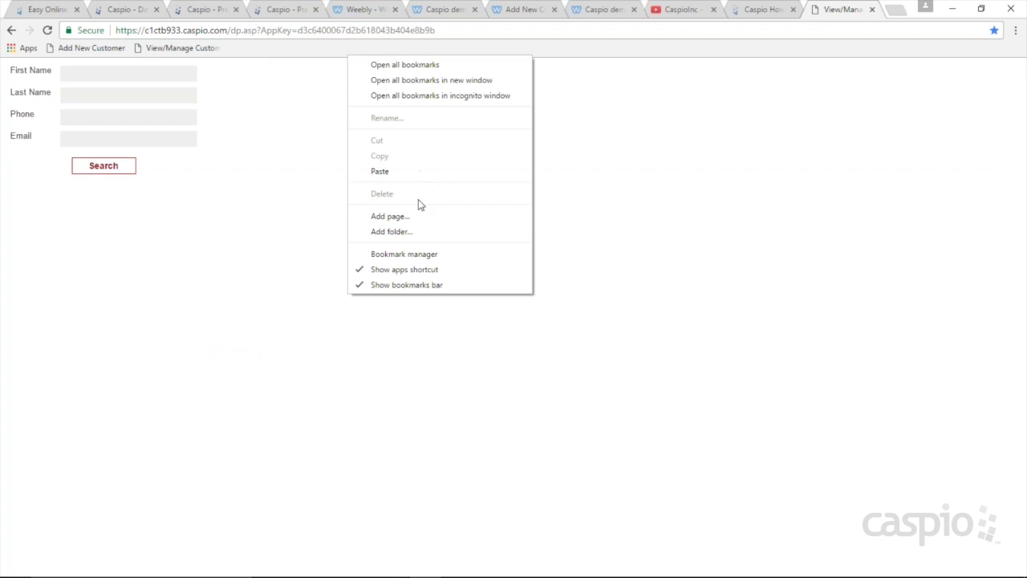
click(391, 231)
text(App)
click(571, 338)
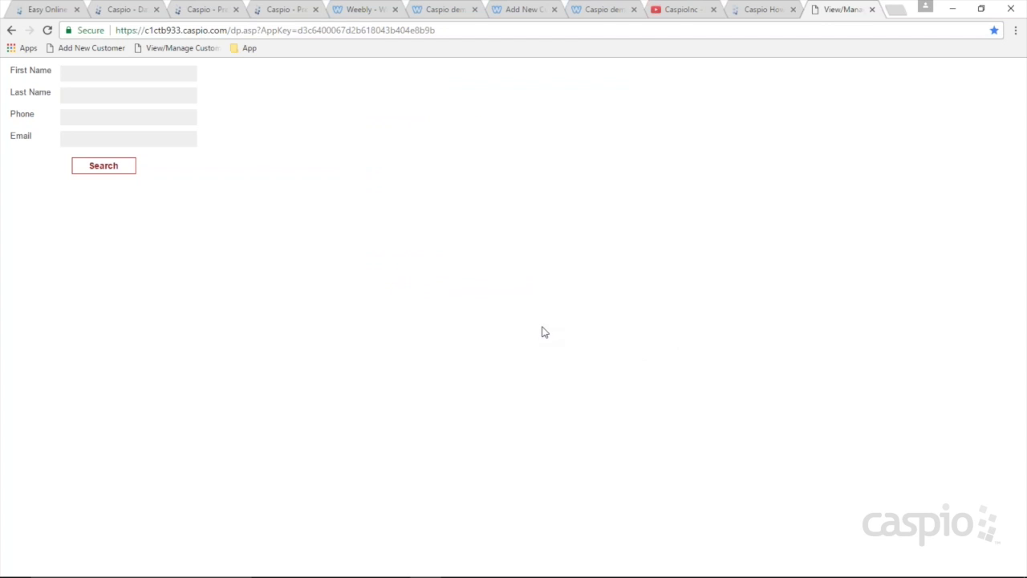
drag(164, 48, 249, 50)
drag(92, 49, 153, 50)
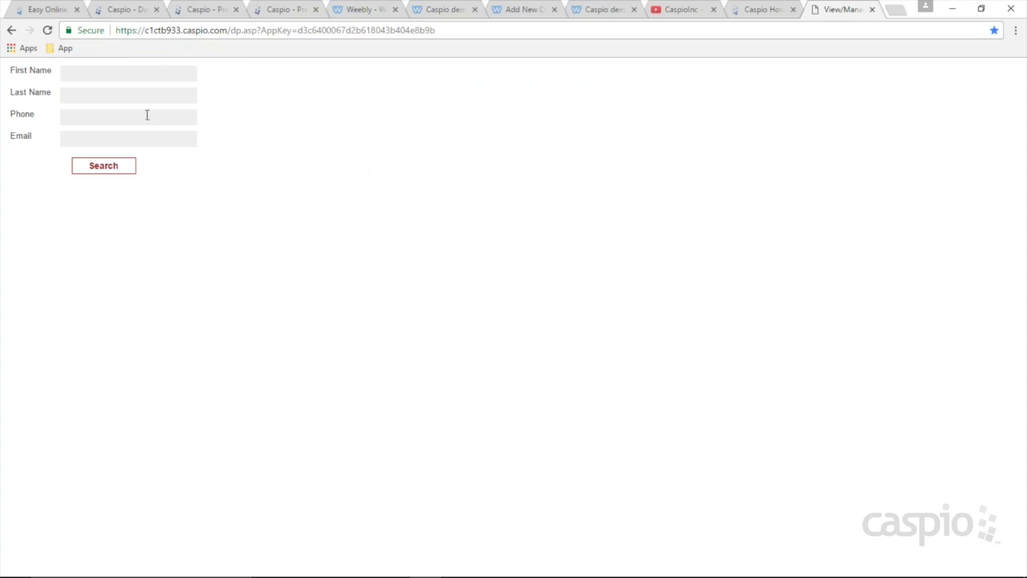
Step: Open View/Manage Customers and Add New Customer in turn from the App bookmark folder
click(65, 49)
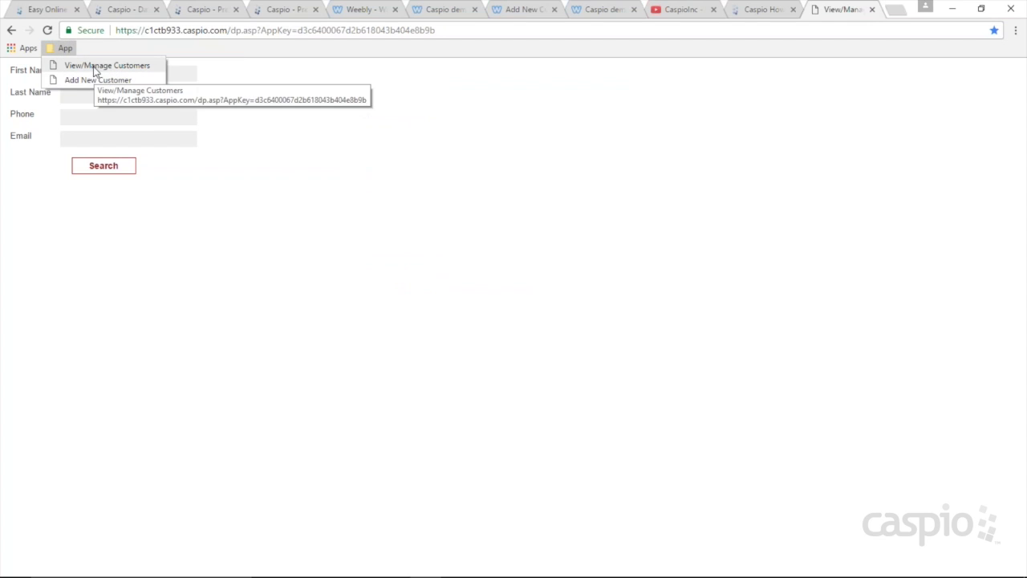
click(94, 67)
click(65, 48)
click(90, 80)
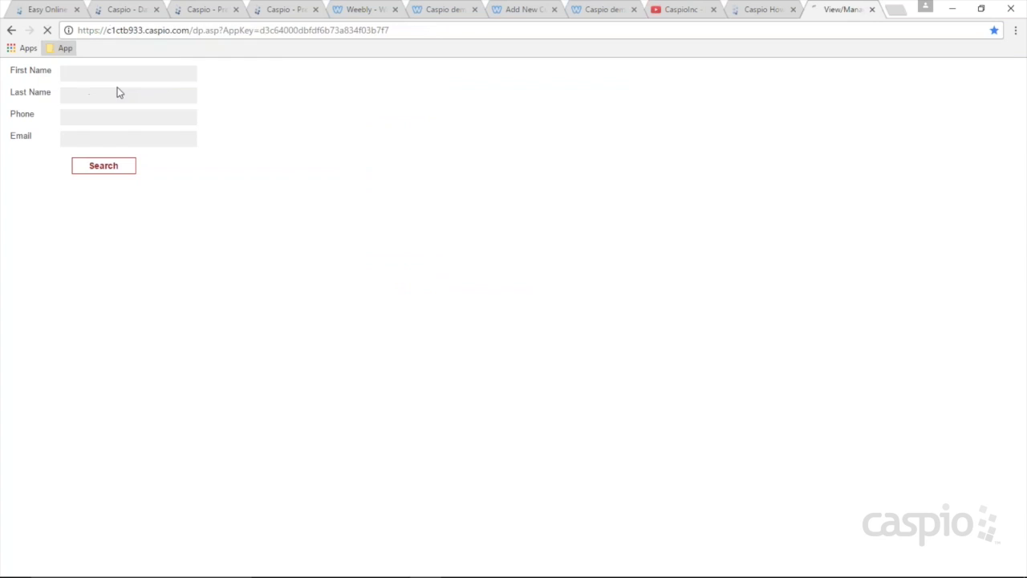